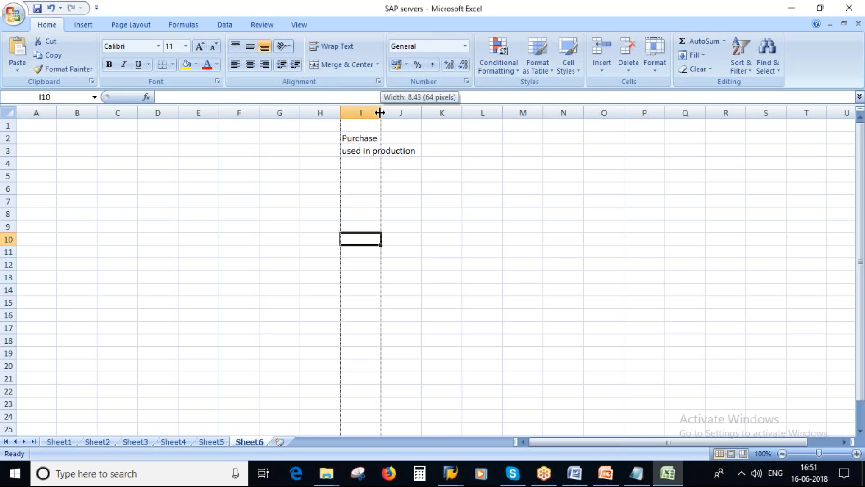
Enter 'no sales' in I4 to complete the attribute list in I2:I4
click(392, 164)
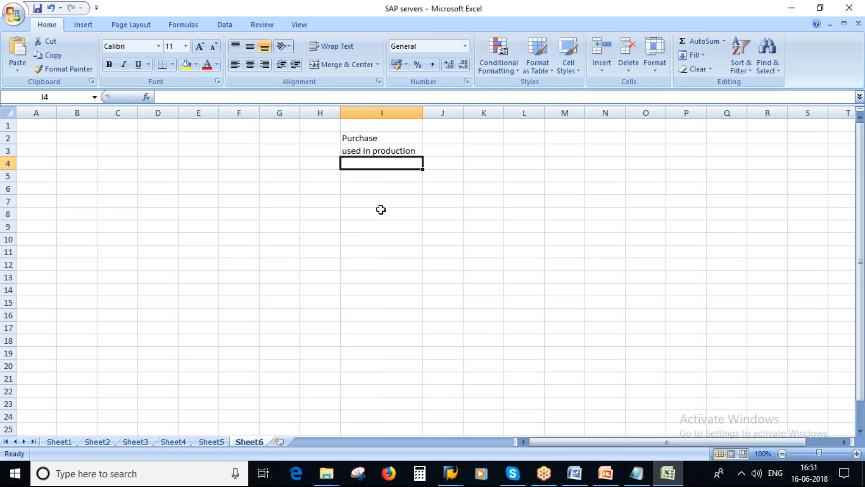
text(no sales)
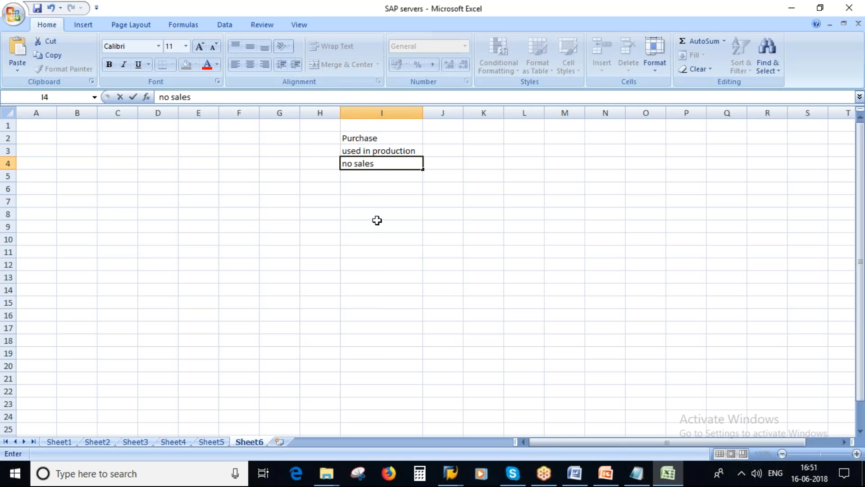
key(Return)
drag(364, 139, 371, 159)
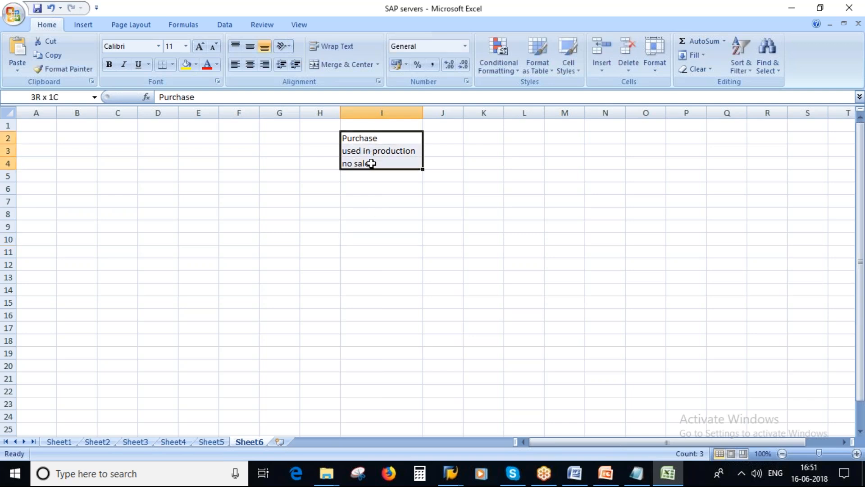
click(367, 137)
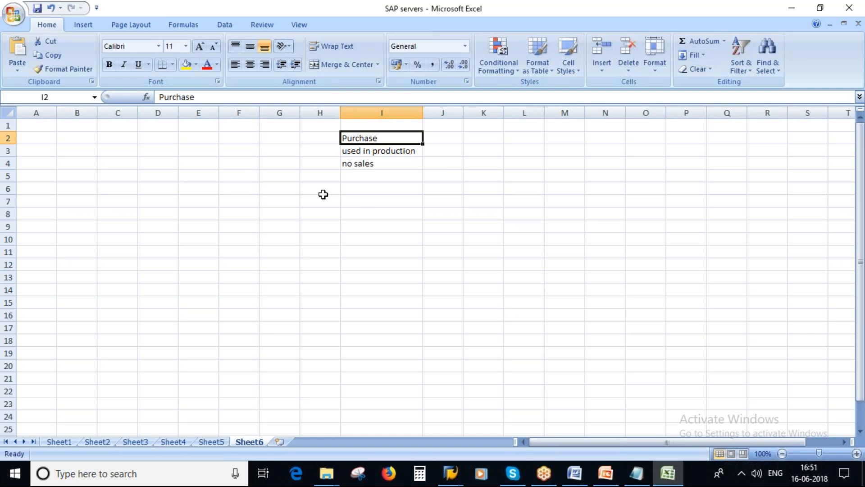
click(387, 152)
click(357, 165)
drag(355, 137, 370, 160)
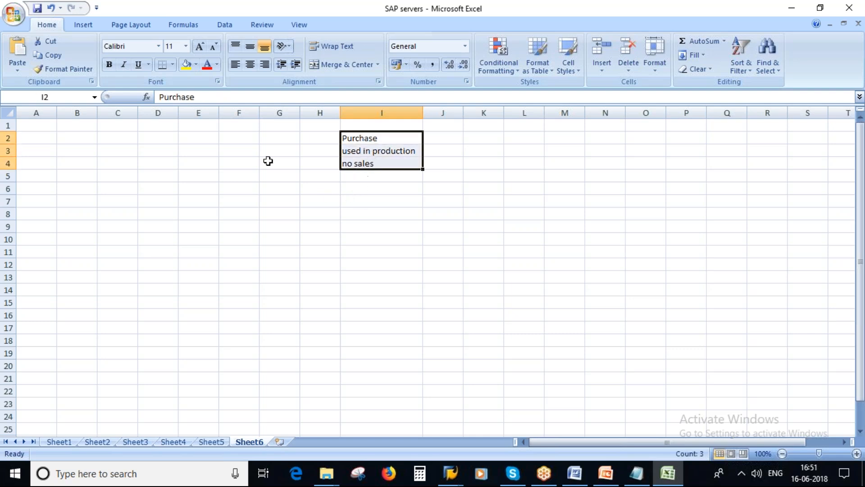
Enter 'Raw Materials' in D2 and widen column D to fit it
click(148, 138)
text(Raw)
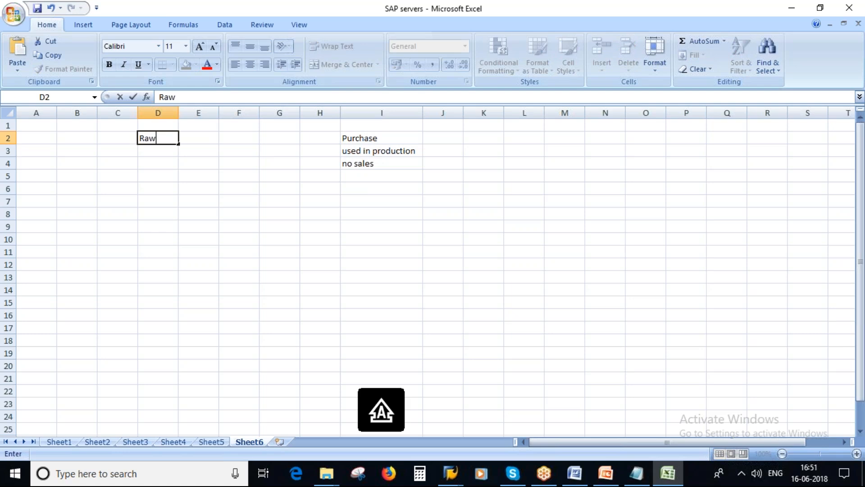
text( Materials)
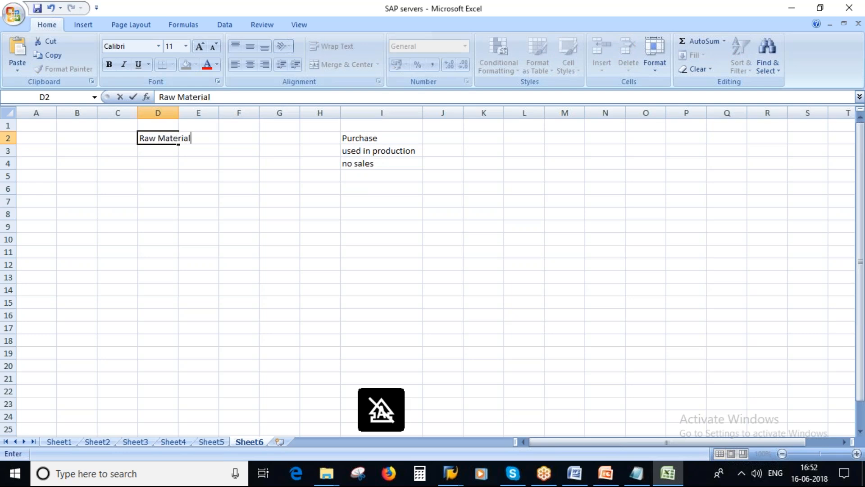
click(231, 184)
drag(178, 113, 204, 112)
click(170, 138)
Put the heading 'Material Type' in D1 and type 'common features or attributes' in I1
click(158, 120)
text(Mat)
key(Caps_Lock)
key(BackSpace)
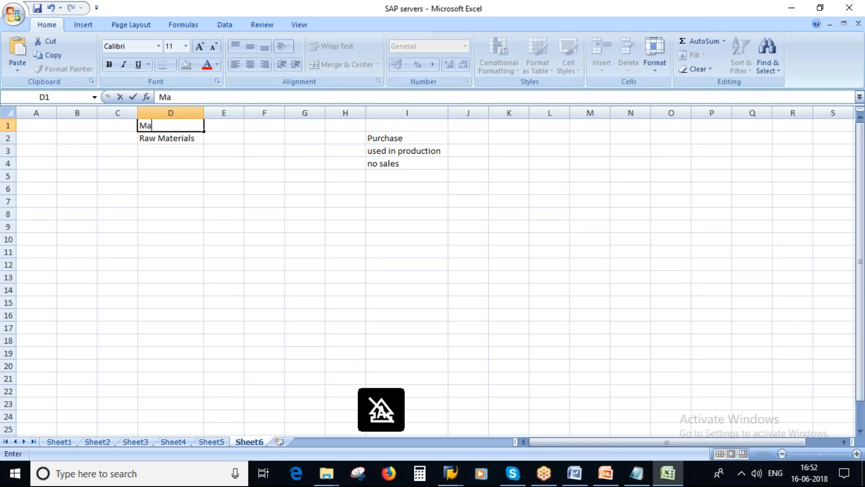
text(terial Type)
click(401, 129)
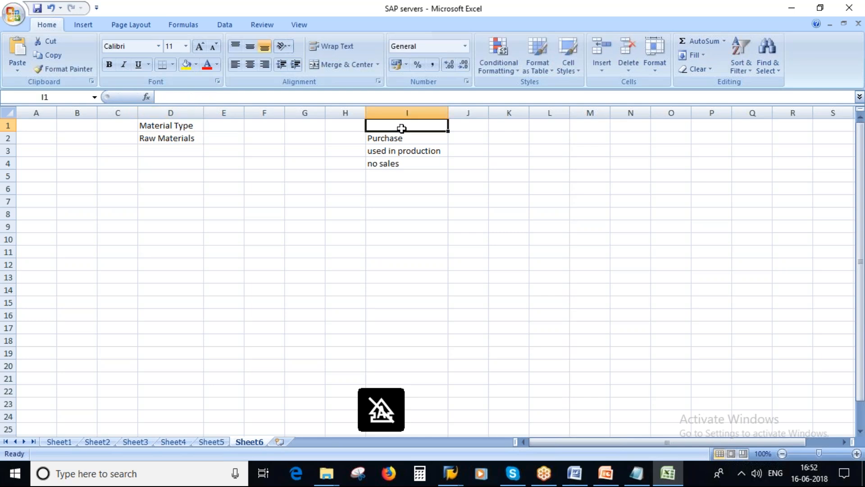
text(comm)
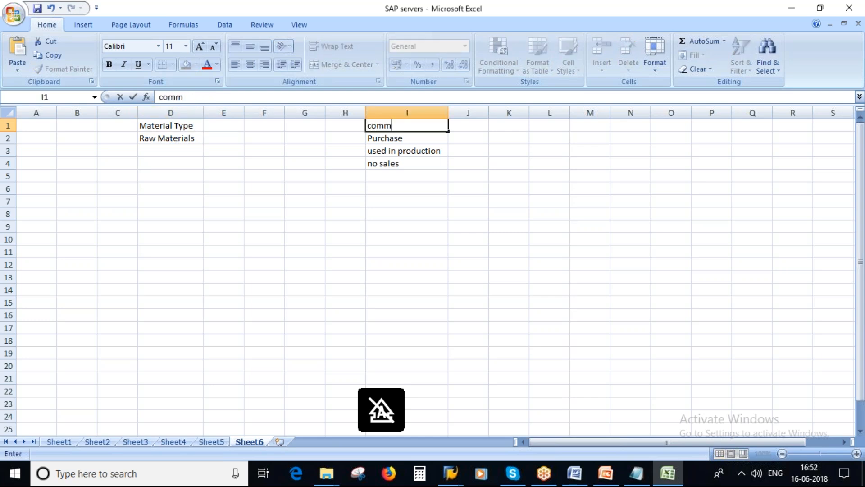
text(on fe)
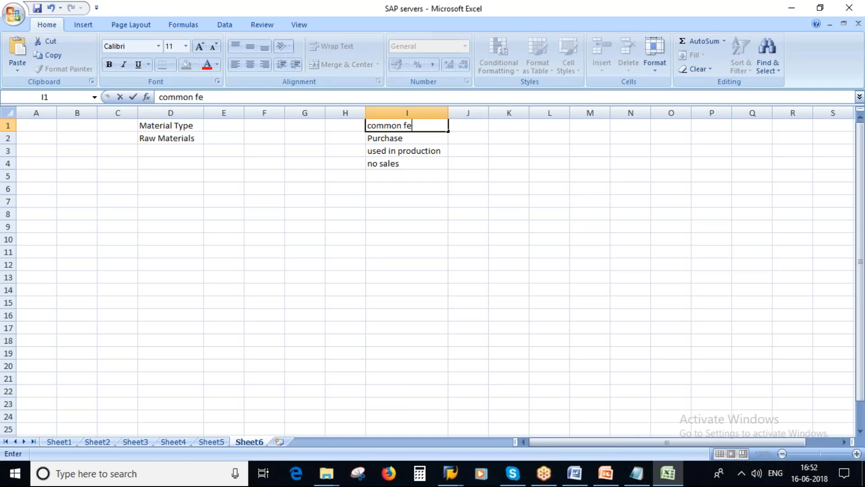
text(atures or at)
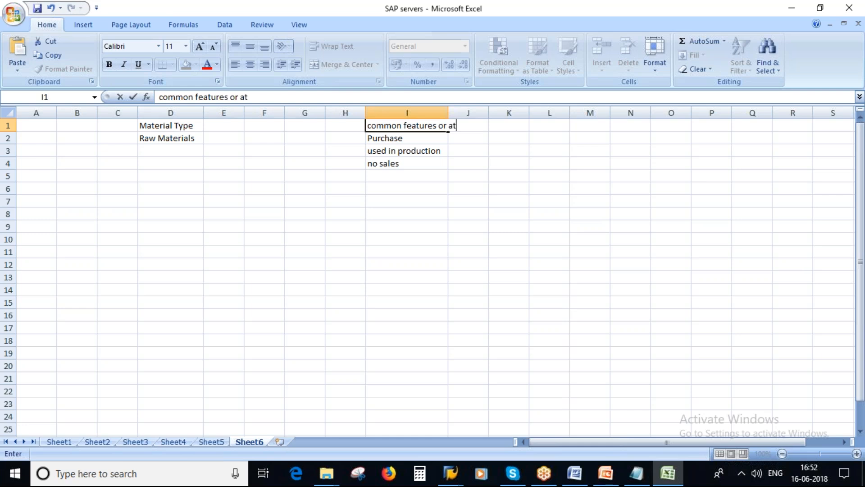
text(tributes)
Widen column I for its heading and insert a blank row at row 2
click(468, 239)
drag(447, 109, 474, 109)
right_click(13, 138)
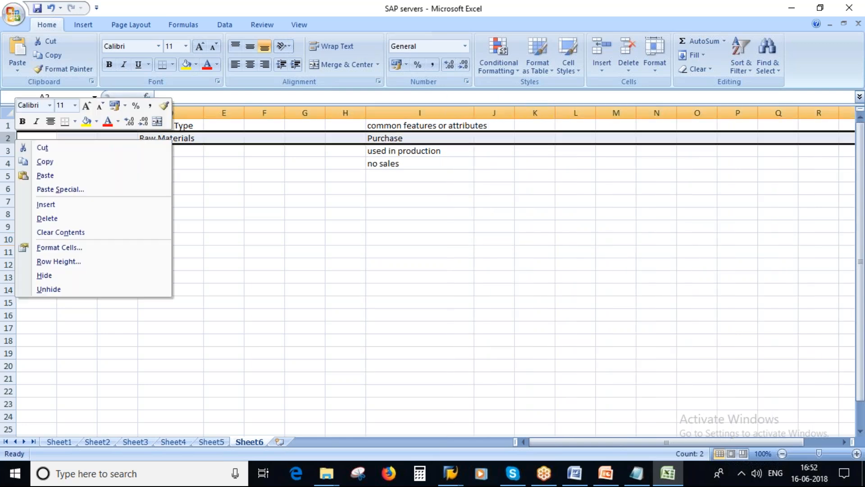
click(47, 204)
click(345, 226)
drag(474, 109, 492, 109)
Fill column D yellow and column I green
click(170, 112)
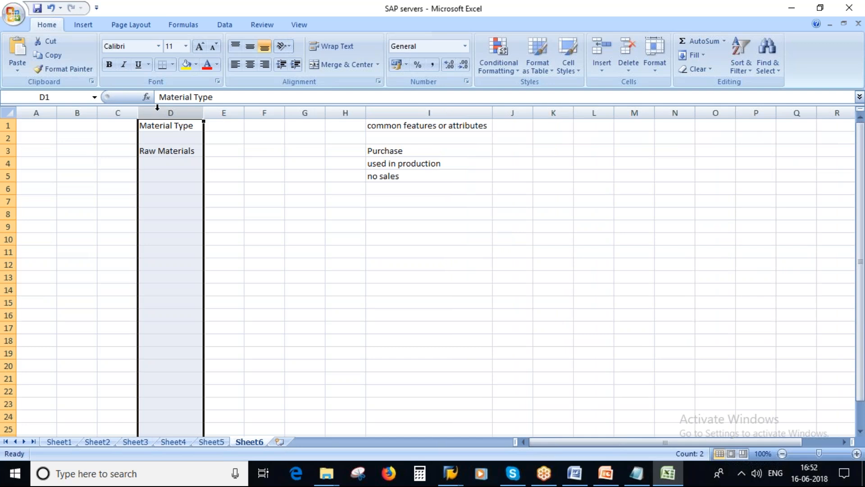
click(186, 64)
click(399, 107)
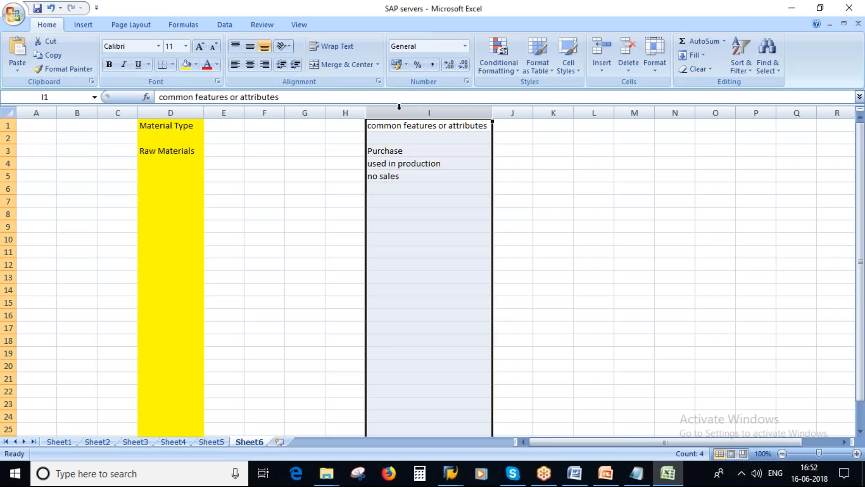
click(196, 64)
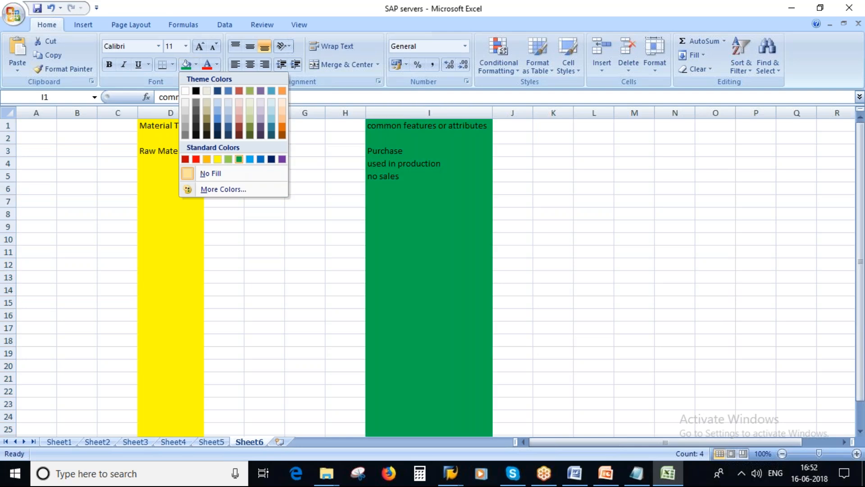
click(238, 158)
Make the header row D1:I1 bold
drag(170, 125, 428, 125)
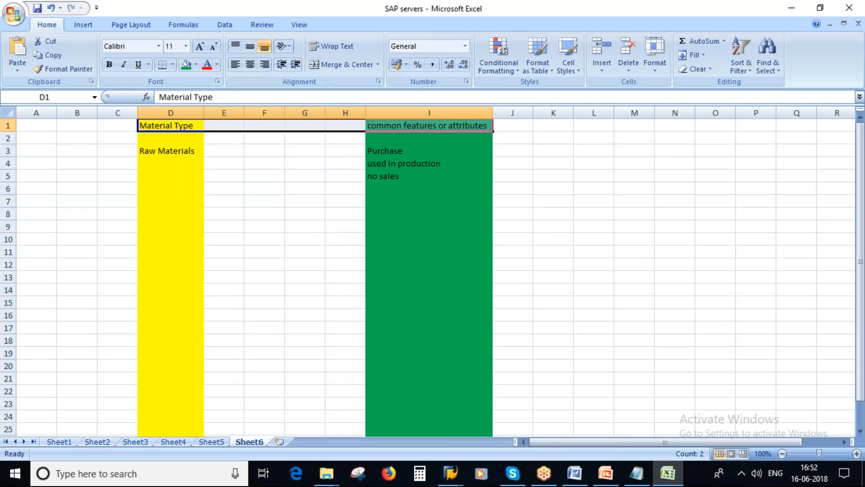
click(109, 64)
click(423, 152)
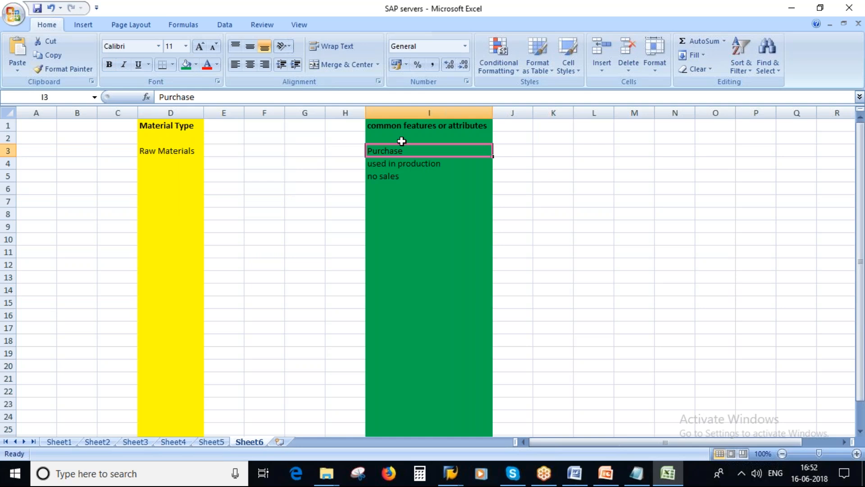
Copy the I3:I5 attributes to I7:I9 and change I8 to 'packing actvity'
drag(393, 158, 392, 177)
key(ctrl+c)
click(380, 199)
key(ctrl+v)
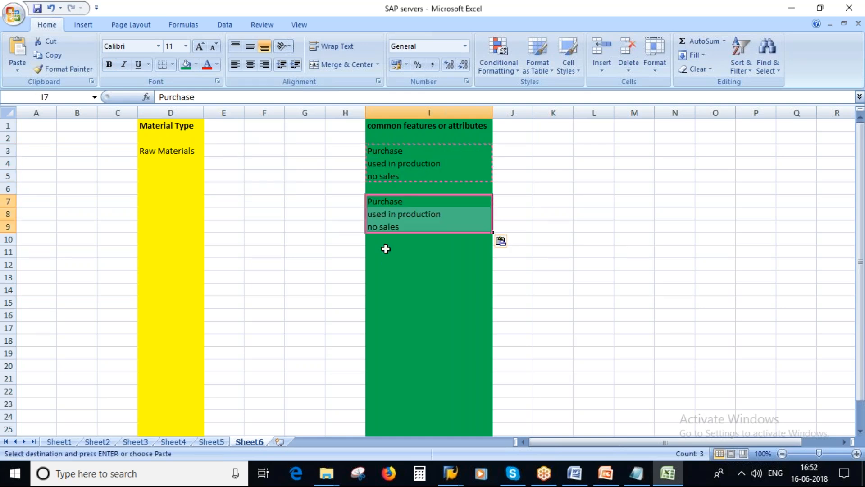
double_click(443, 214)
drag(443, 214, 356, 211)
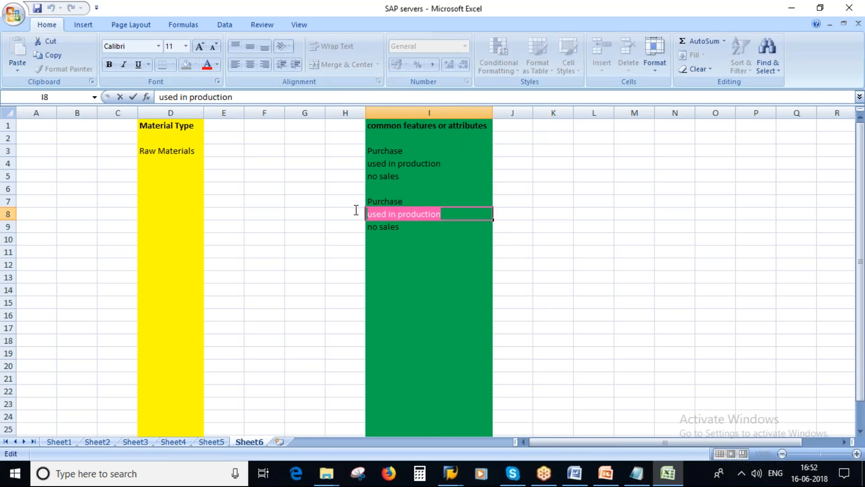
text(packing )
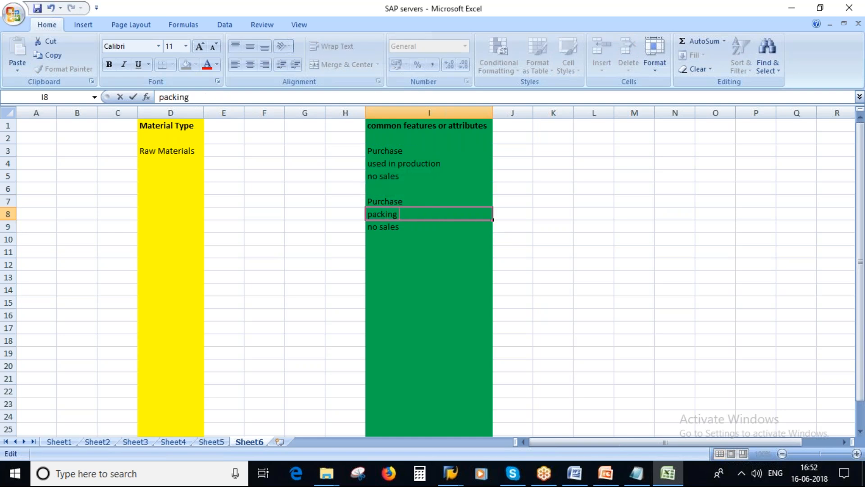
text(actvity)
click(429, 275)
click(400, 229)
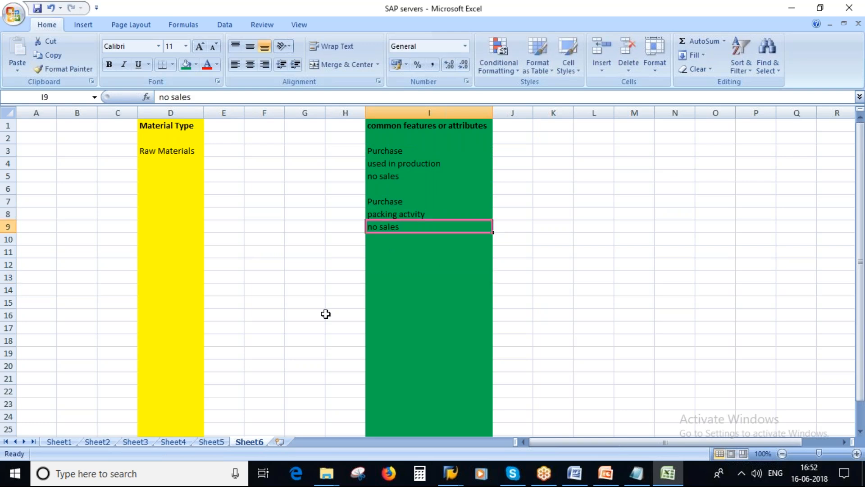
Enter 'Packing materials' in D7 and widen column D to fit
click(183, 201)
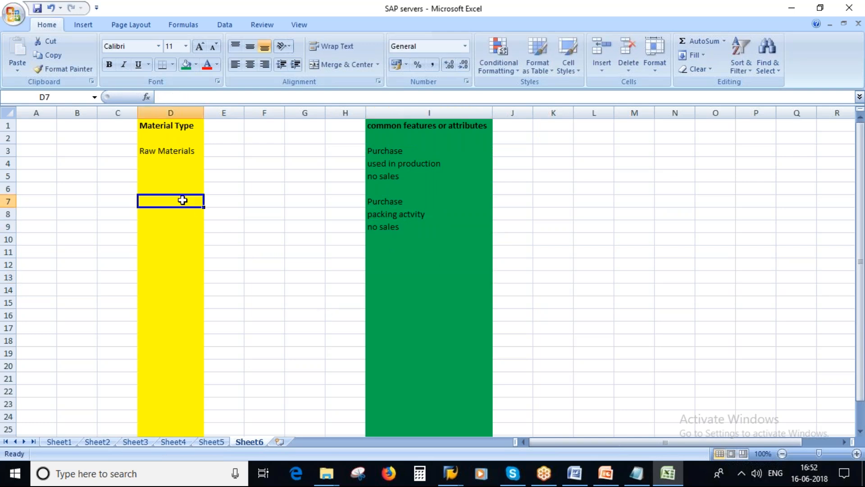
text(Packing materials)
click(264, 226)
drag(205, 113, 222, 114)
Copy the I7:I9 block to I12:I14 and start changing I12 to 'no'
drag(415, 200, 412, 225)
key(ctrl+c)
click(398, 265)
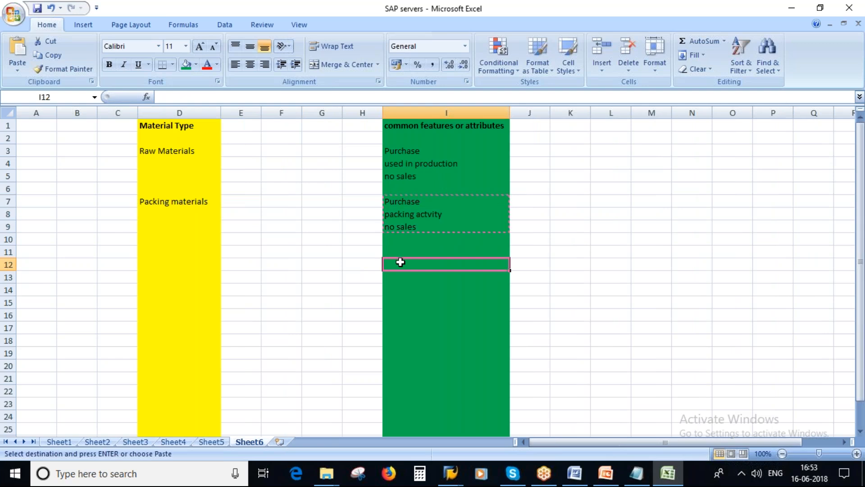
key(ctrl+v)
double_click(388, 266)
text(no)
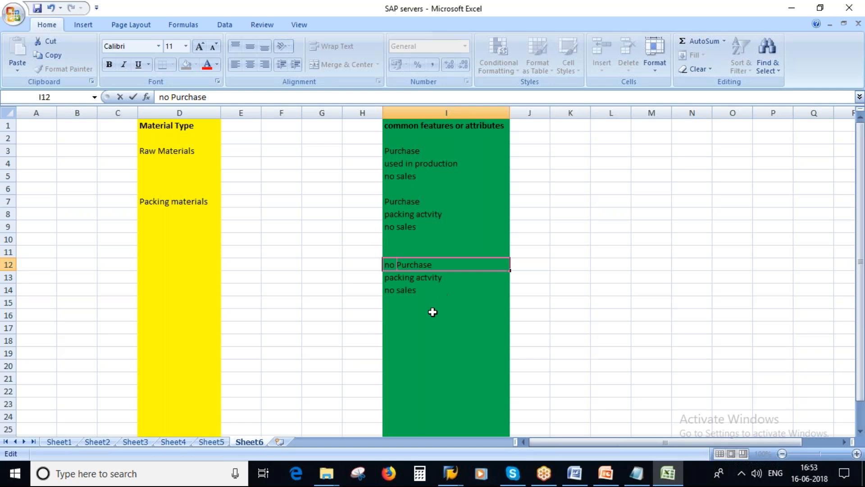
Change I12 to 'no Purchasing' and I13 to 'production'
click(436, 265)
text(ing)
double_click(437, 278)
drag(443, 278, 321, 278)
text(produc)
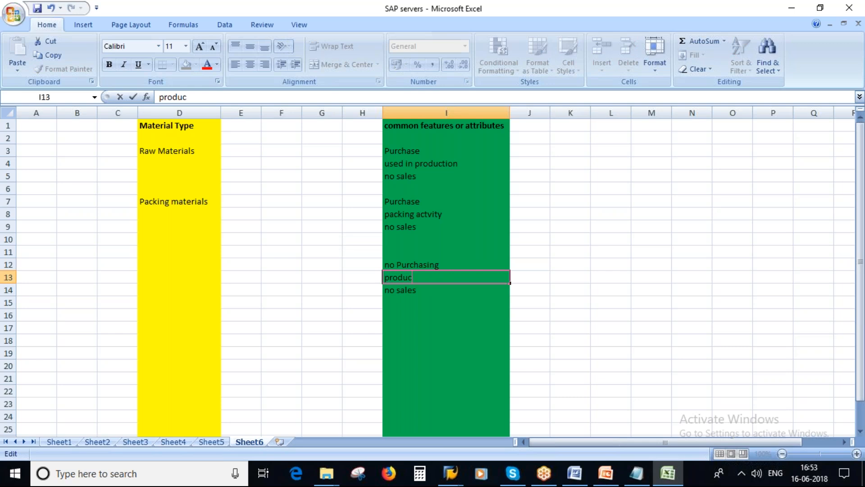
text(tion)
key(Return)
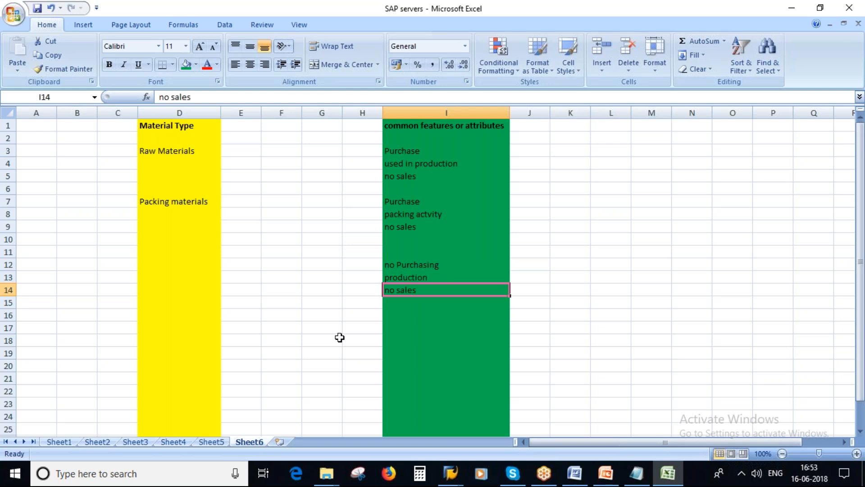
Delete the empty row 11
click(8, 252)
right_click(8, 251)
click(39, 328)
Enter 'Semi-Finished Materials' in D11
click(179, 251)
text(SEMI)
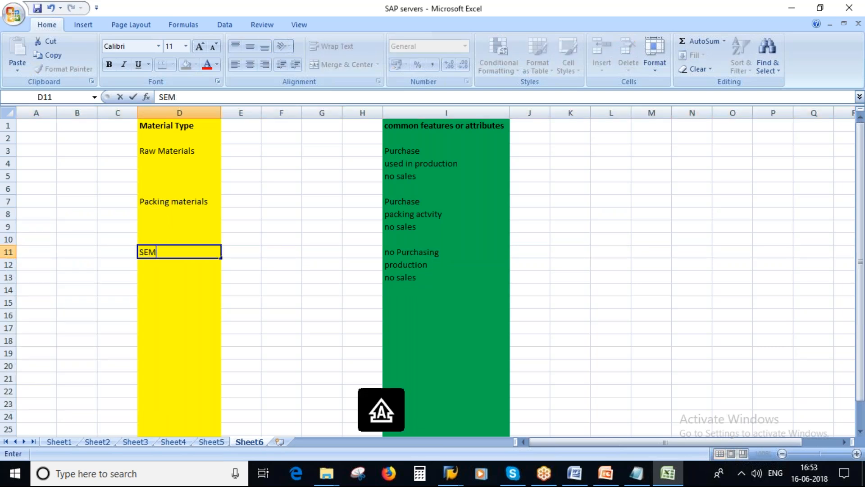
key(BackSpace)
key(BackSpace)
key(BackSpace)
text(emi-Fi)
text(nished)
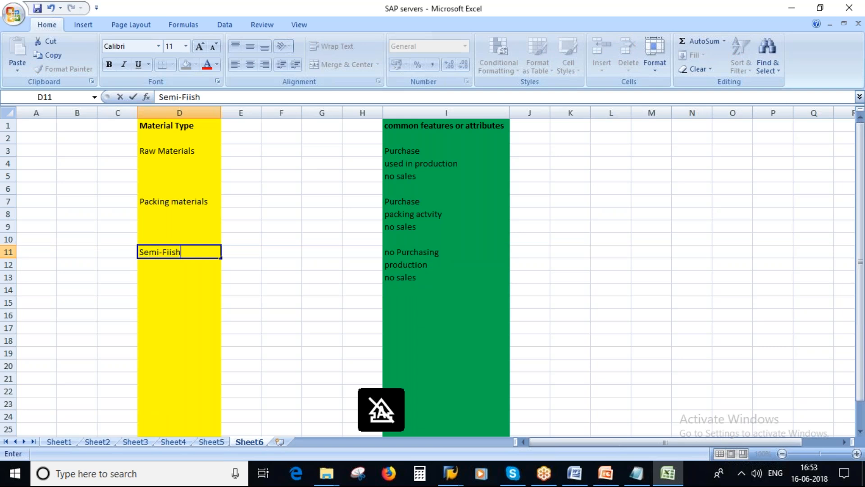
key(BackSpace)
key(BackSpace)
key(BackSpace)
key(BackSpace)
key(BackSpace)
key(BackSpace)
text(nished Mature)
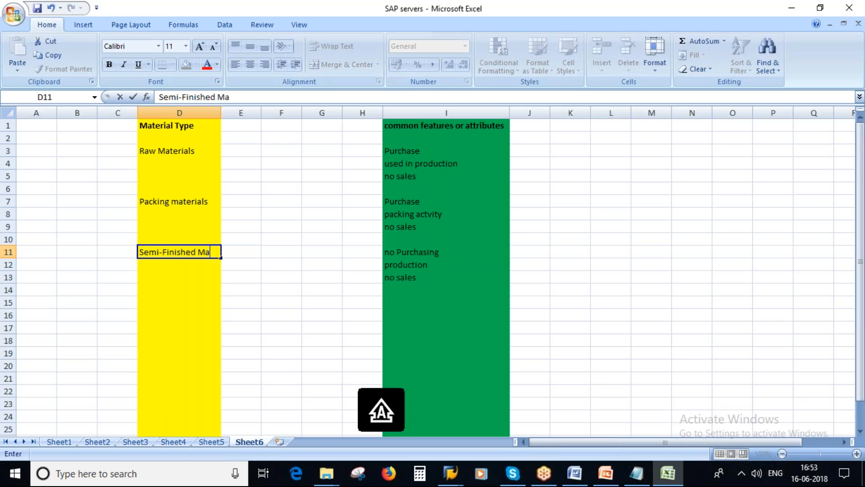
key(BackSpace)
key(BackSpace)
key(BackSpace)
text(erials)
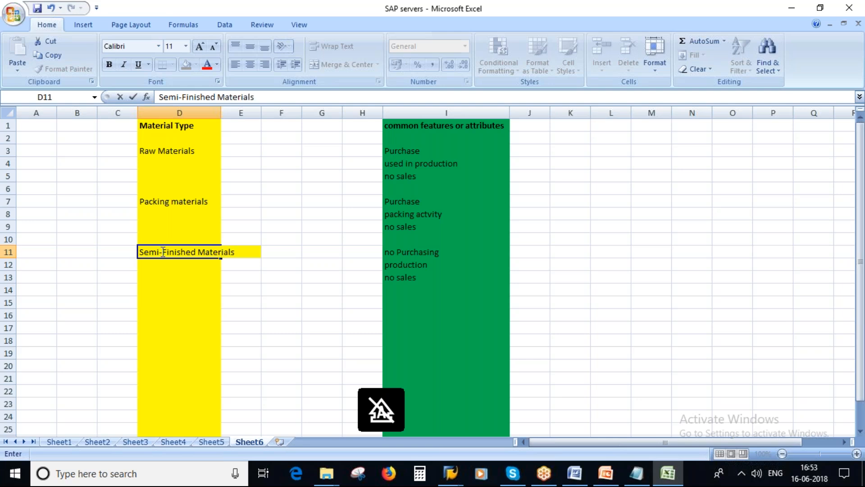
click(321, 340)
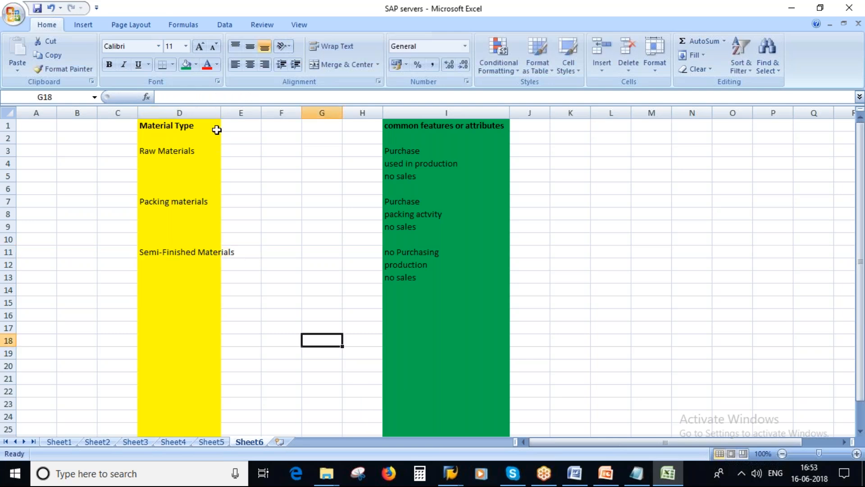
Widen column D to fit 'Semi-Finished Materials'
drag(222, 113, 251, 113)
click(454, 251)
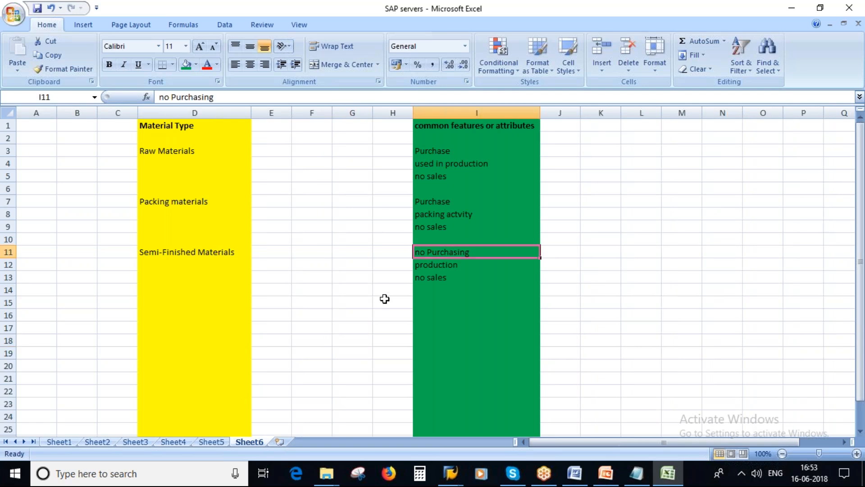
click(445, 262)
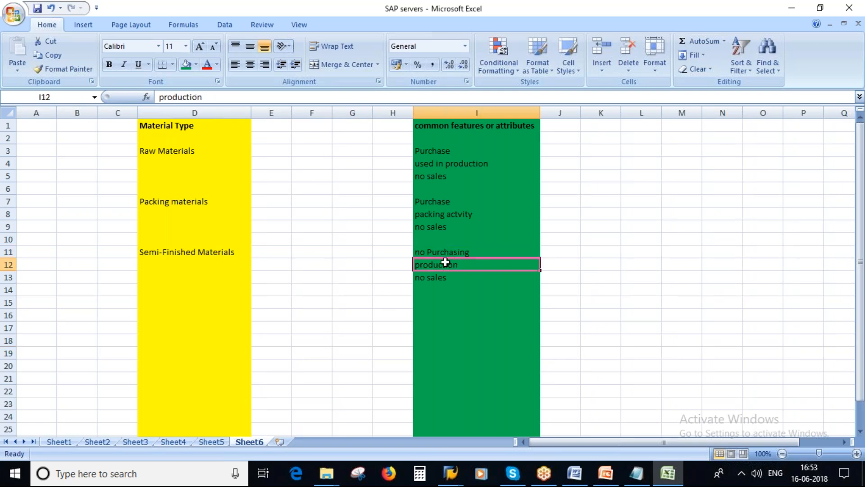
click(437, 279)
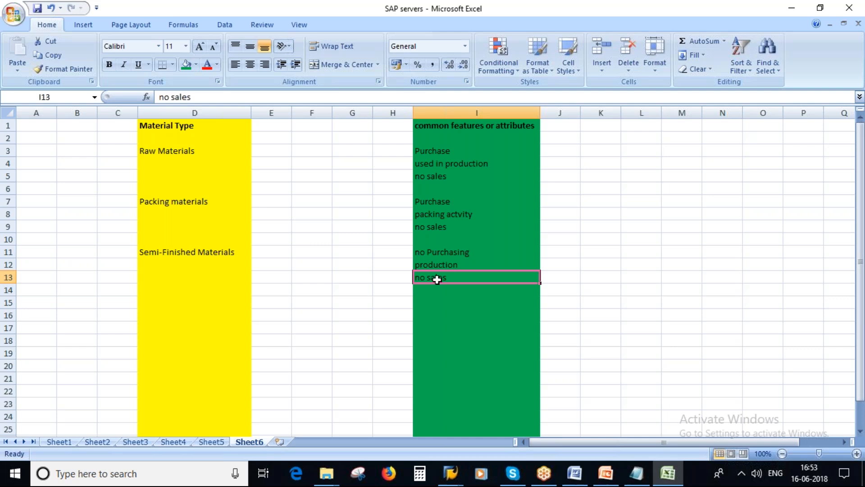
click(190, 251)
Copy the I11:I13 attributes to I15:I17 and remove 'no' from the I17 'no sales' entry
click(453, 252)
drag(453, 252, 454, 273)
key(ctrl+c)
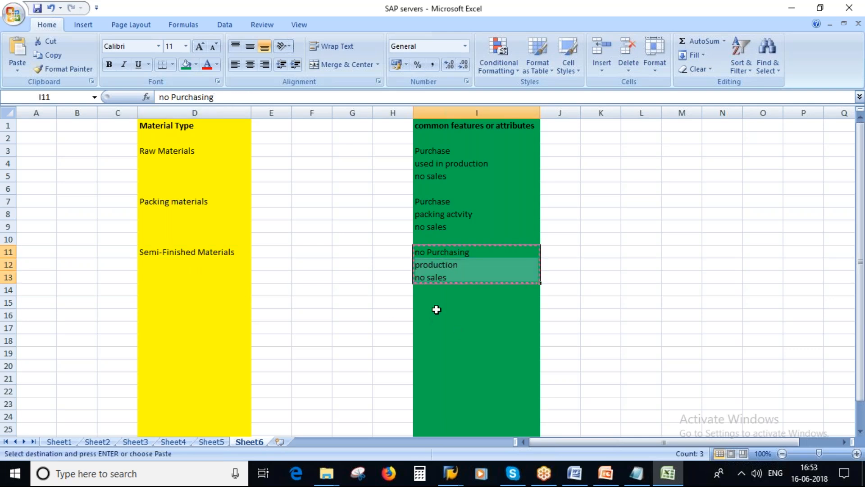
click(437, 304)
key(ctrl+v)
click(457, 306)
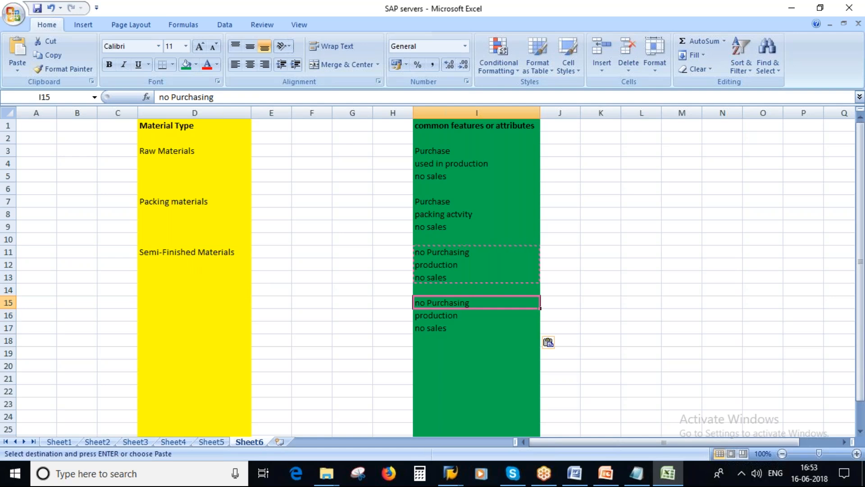
click(455, 315)
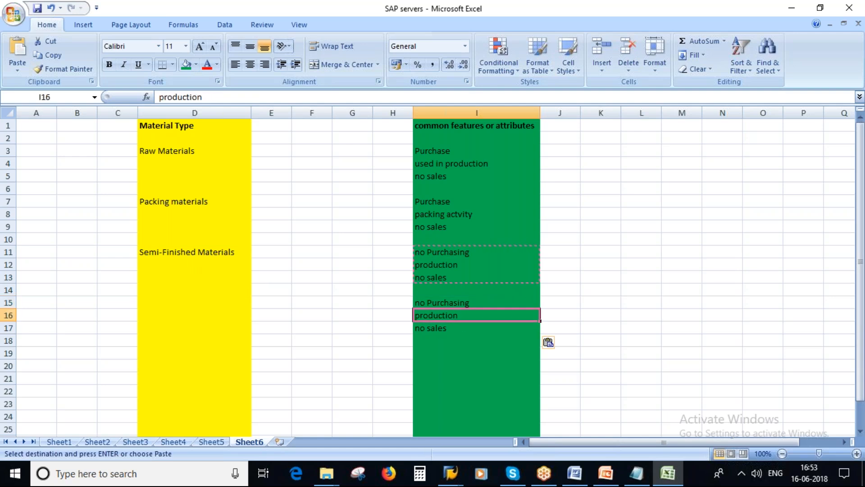
double_click(424, 328)
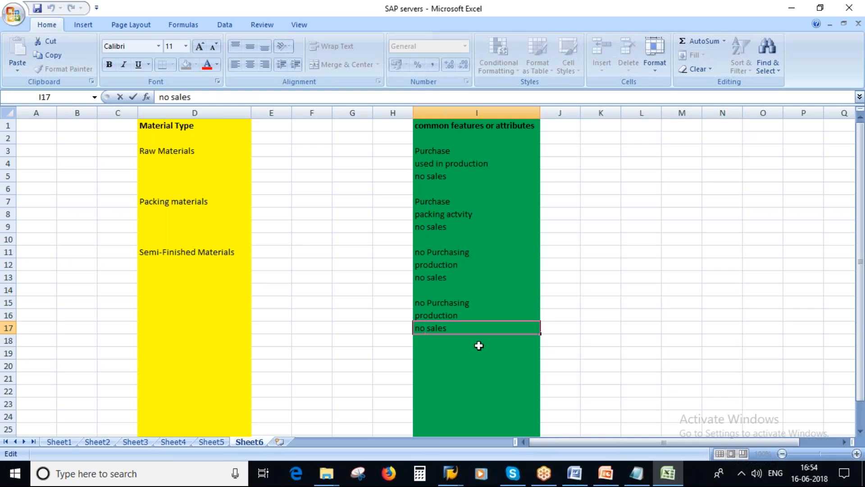
key(BackSpace)
key(BackSpace)
Enter 'Finished Products' in D15, fixing the 'Prodcuts' typo
click(203, 299)
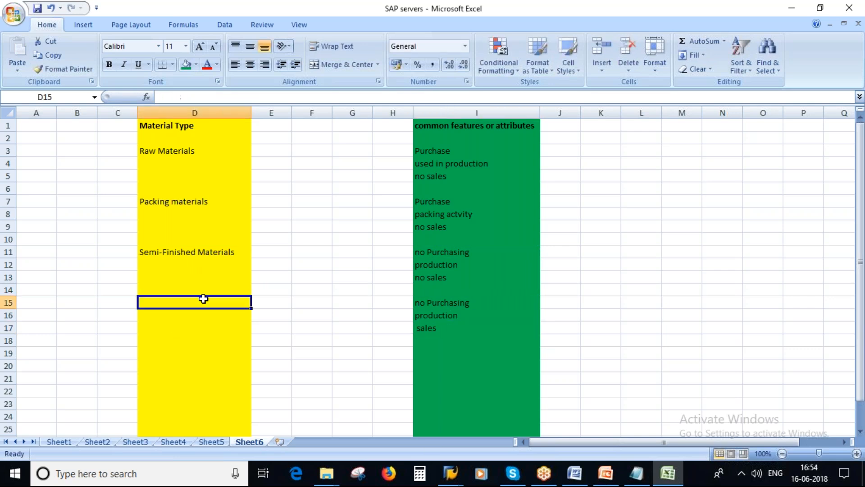
text(Fin)
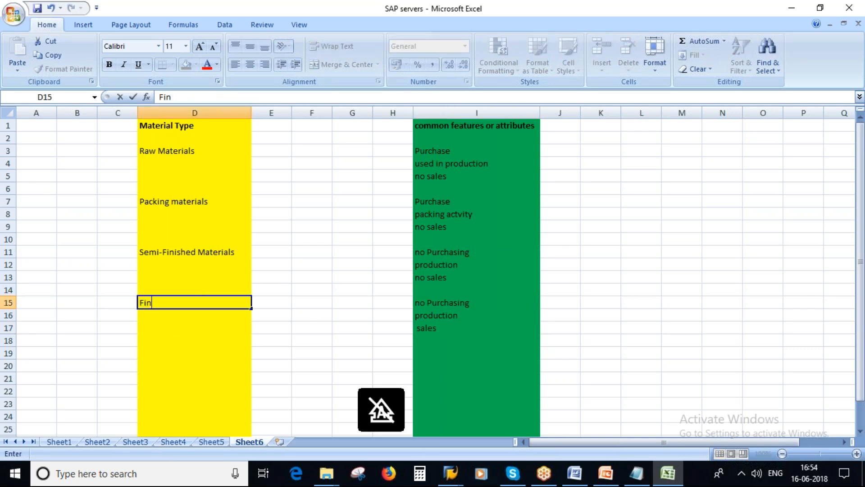
text(ished Prodcuts)
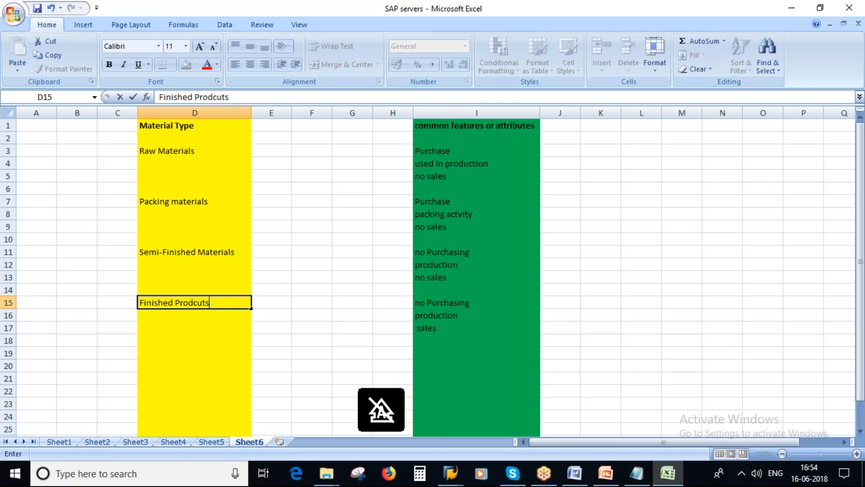
click(312, 289)
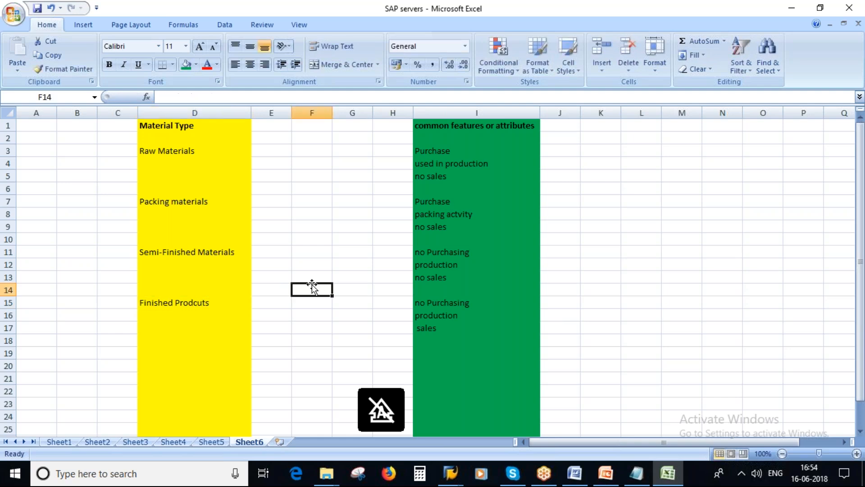
click(187, 300)
double_click(198, 302)
key(BackSpace)
text(c)
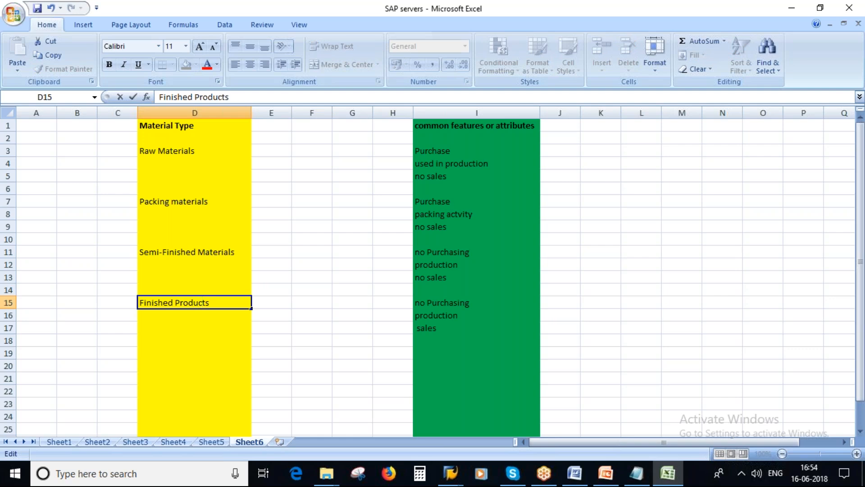
click(435, 150)
drag(437, 150, 437, 167)
click(189, 151)
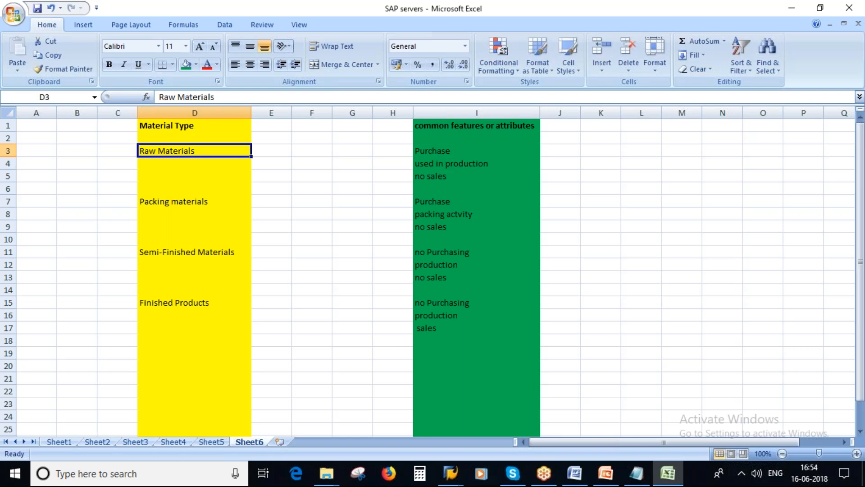
Switch to the Material Master_MM deck and run the slide show from slide 7, Material Type
click(189, 304)
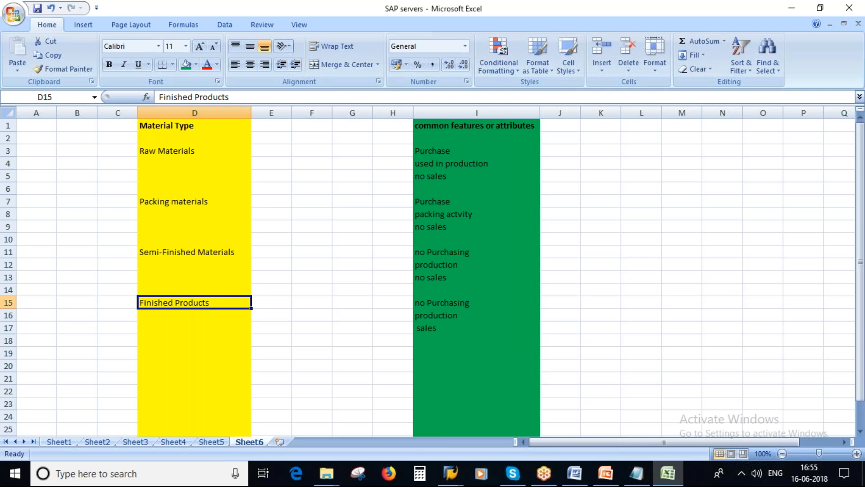
click(173, 150)
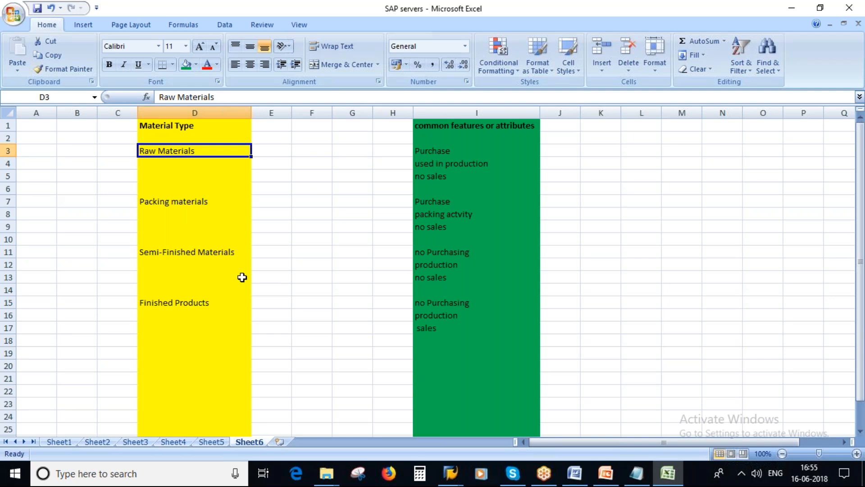
click(606, 473)
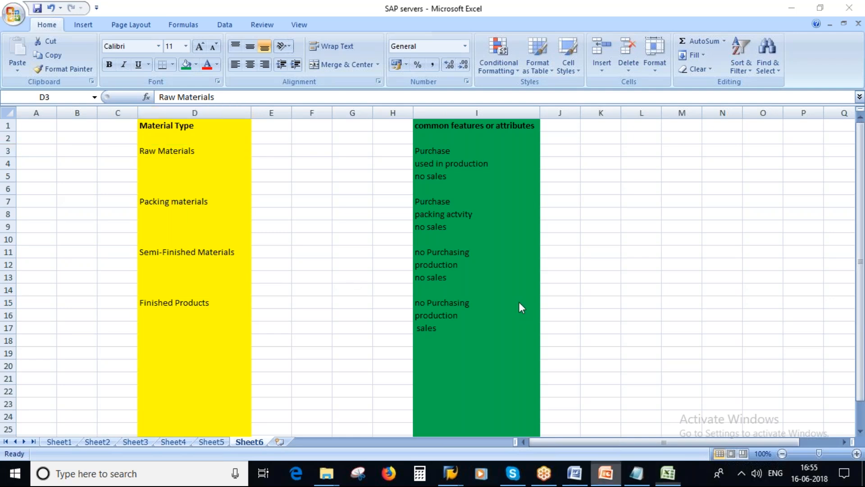
click(730, 453)
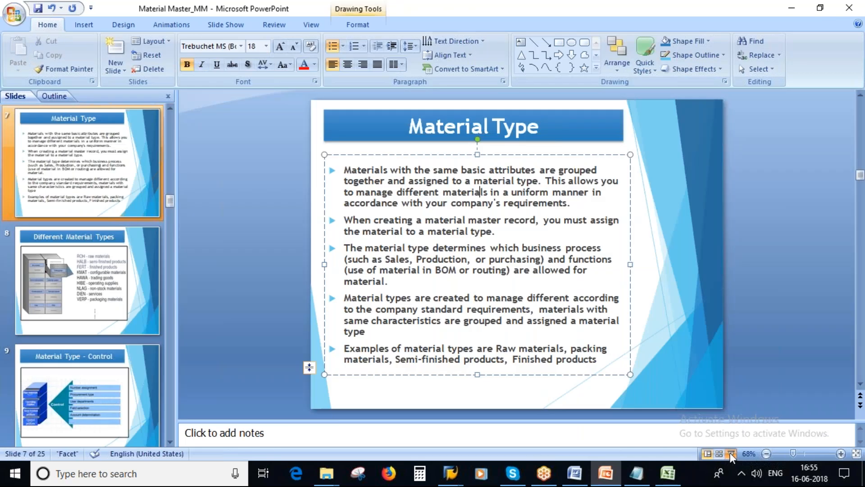
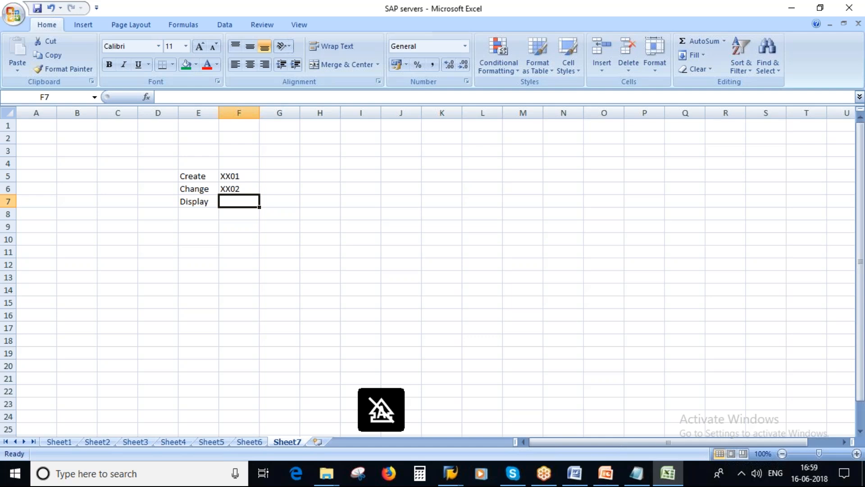
Enter XX03 in F7 as the code for Display
text(xx)
key(BackSpace)
key(BackSpace)
key(Caps_Lock)
text(XX03)
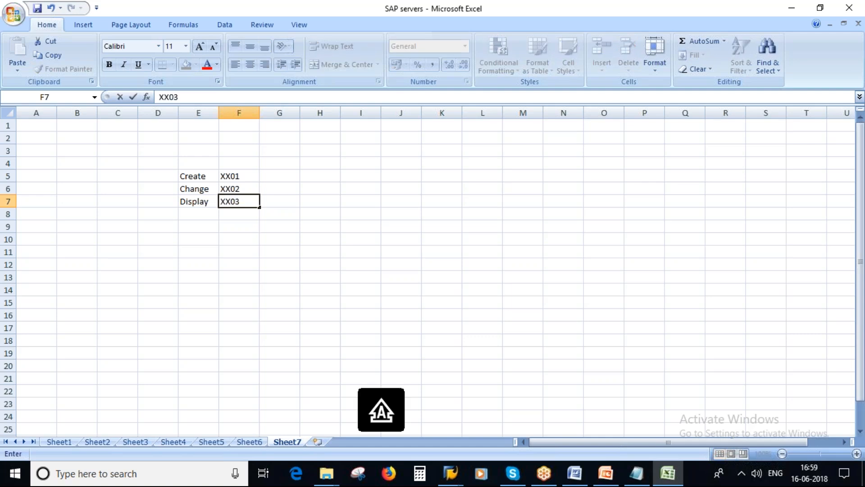
click(401, 239)
List MM01, MM02 and MM03 in J5:J7 and select the three codes
click(198, 177)
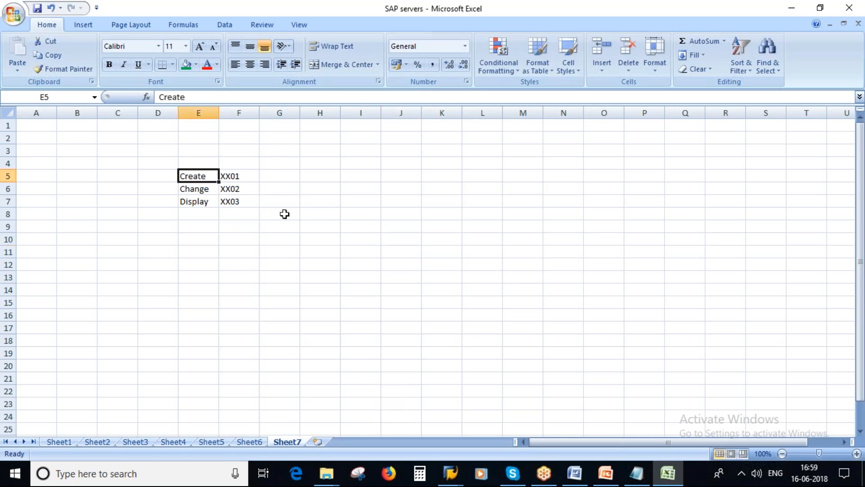
click(401, 177)
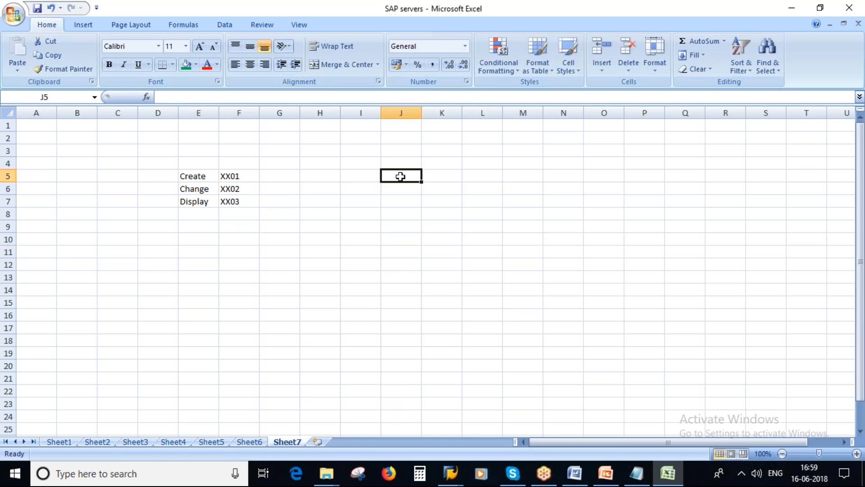
text(MM01)
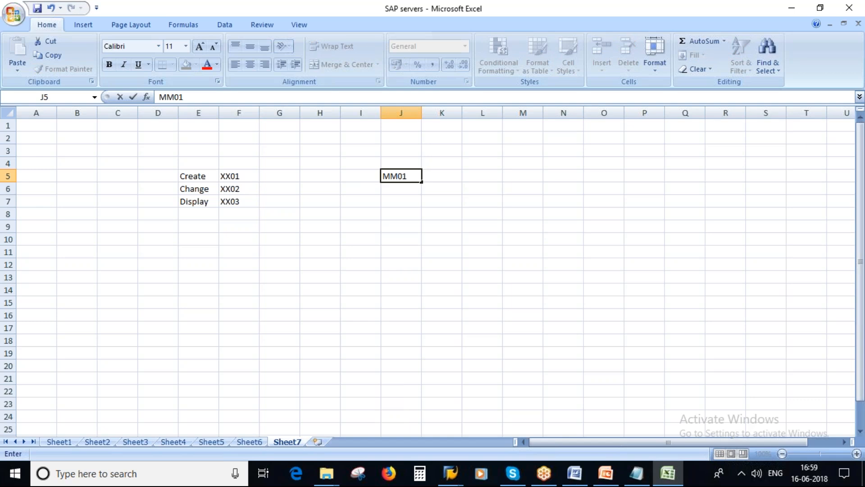
key(Return)
text(MM02)
key(Return)
text(MM03)
click(467, 253)
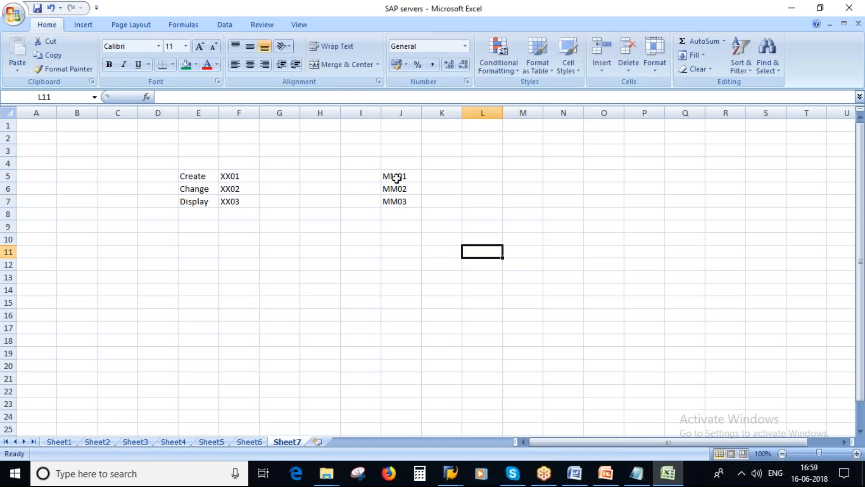
drag(396, 176, 401, 201)
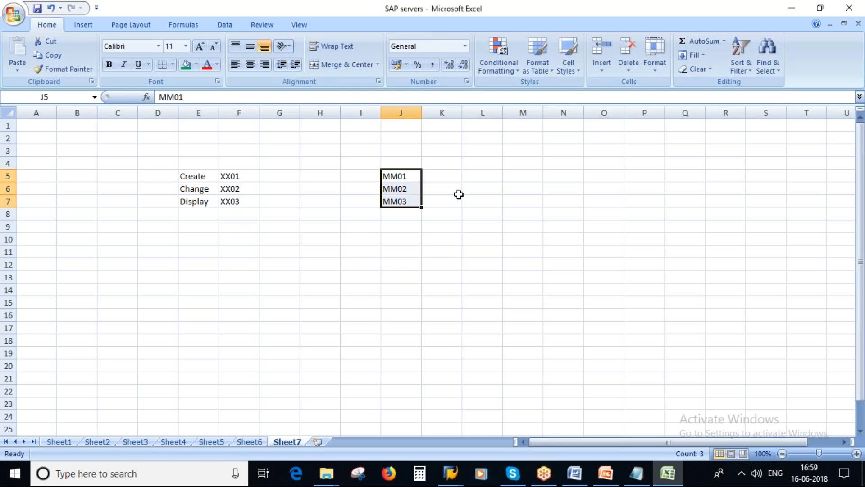
click(450, 473)
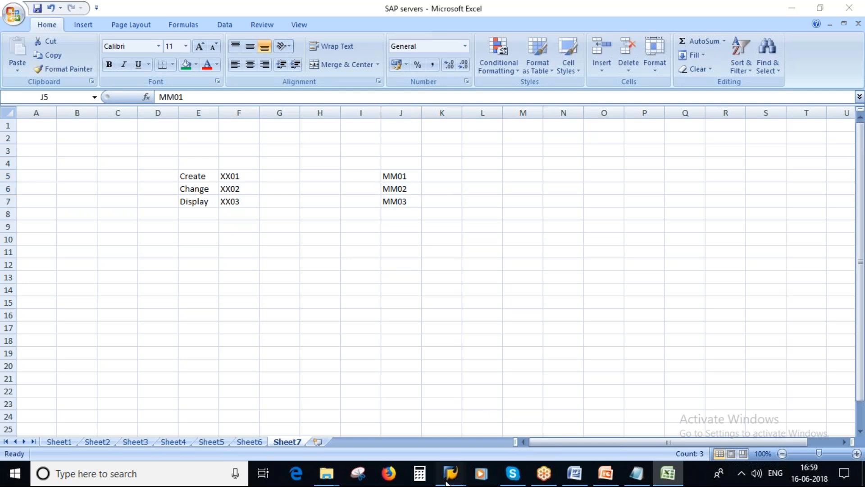
Start a logon to the softnsol system from the SAP Logon pad
click(491, 429)
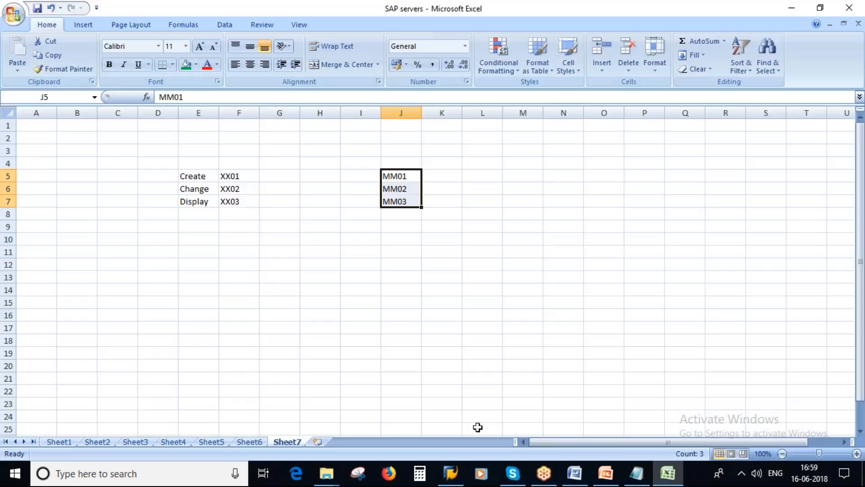
click(449, 482)
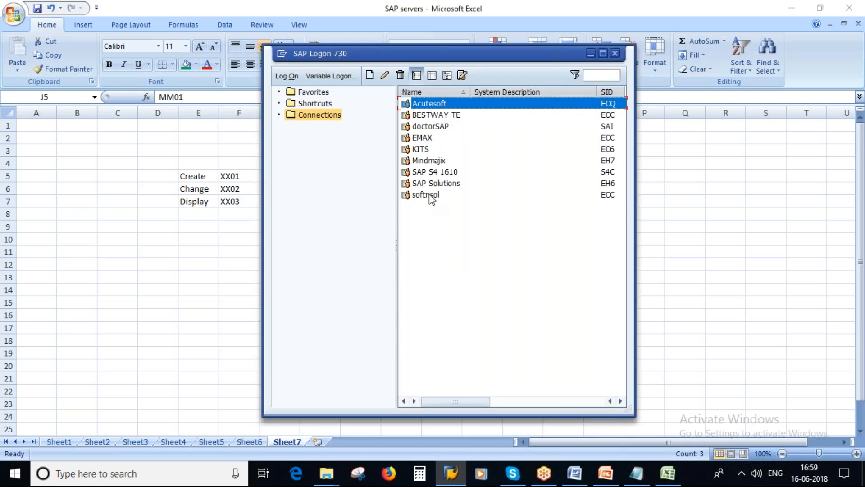
double_click(428, 195)
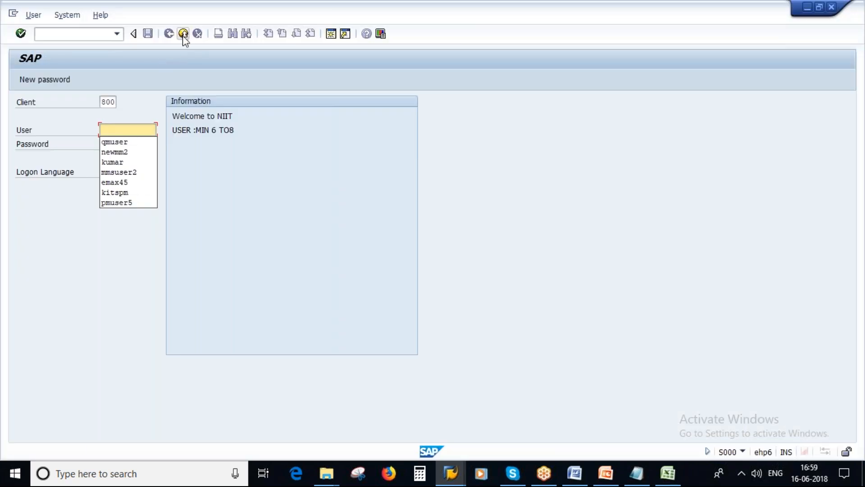
Fill in the saved user name and the account password, then submit the logon
click(183, 37)
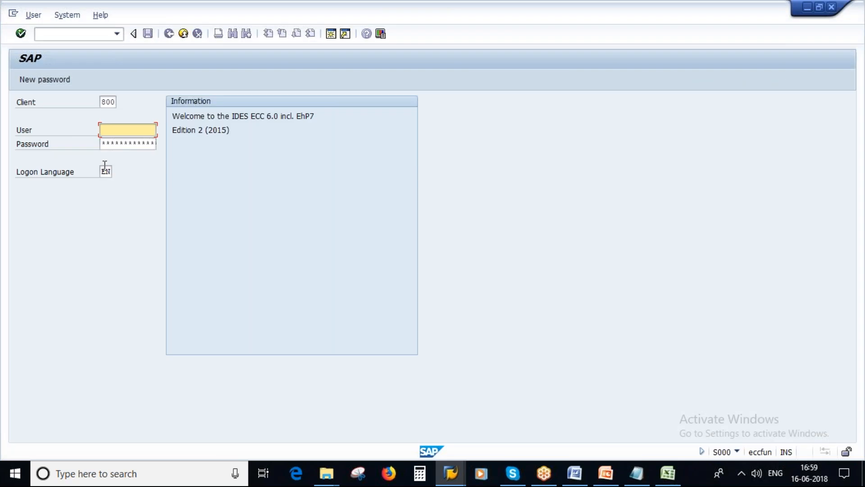
key(space)
click(111, 154)
click(116, 143)
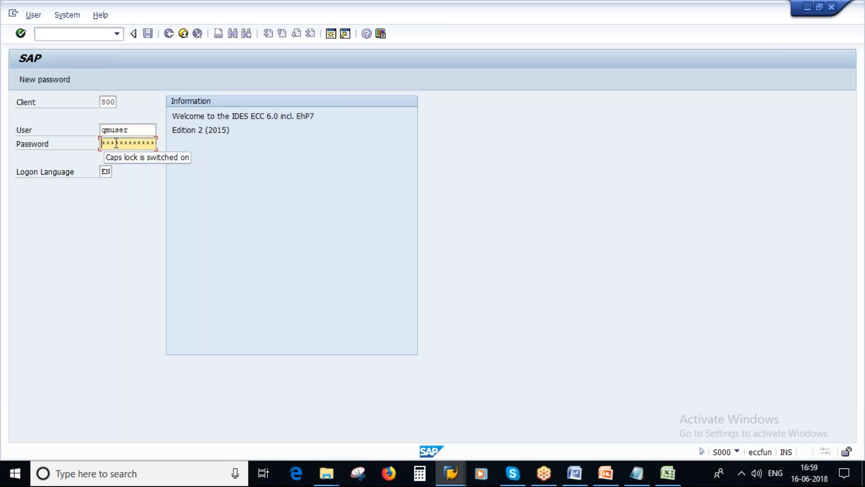
key(Caps_Lock)
key(Caps_Lock)
key(Caps_Lock)
text(*******)
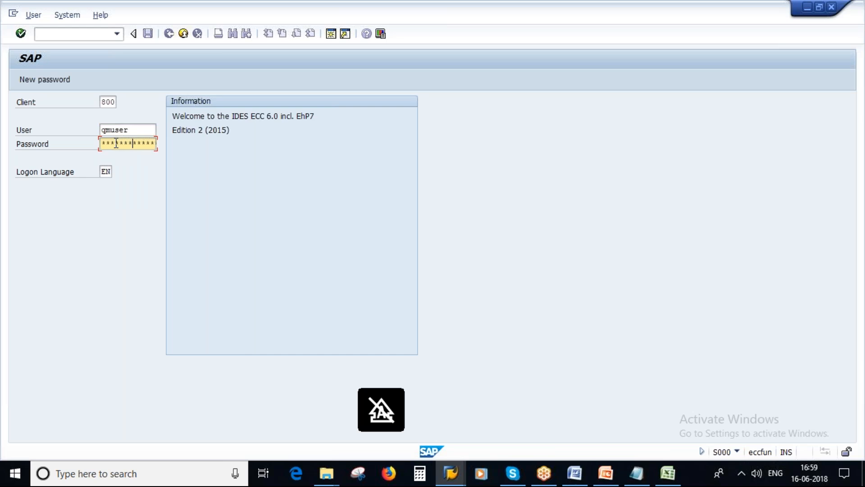
key(Return)
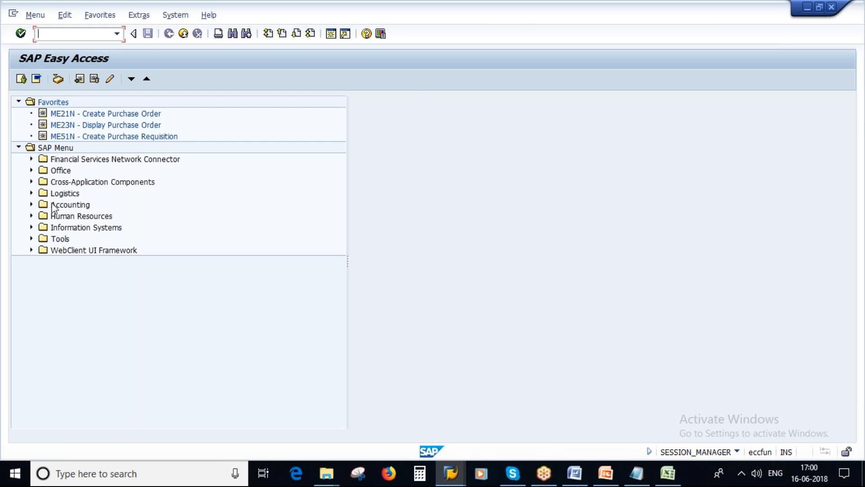
Drill through Logistics > Materials Management > Material Master > Material > Create (General) to launch MM01 - Immediately
click(31, 193)
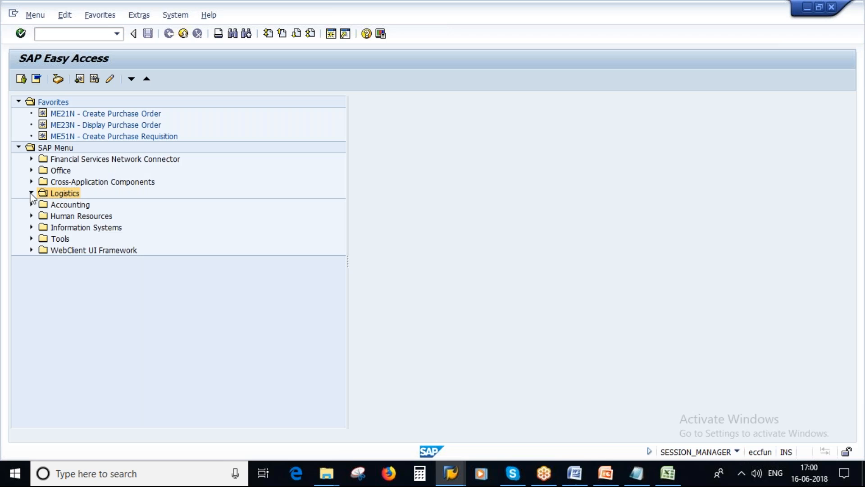
click(105, 205)
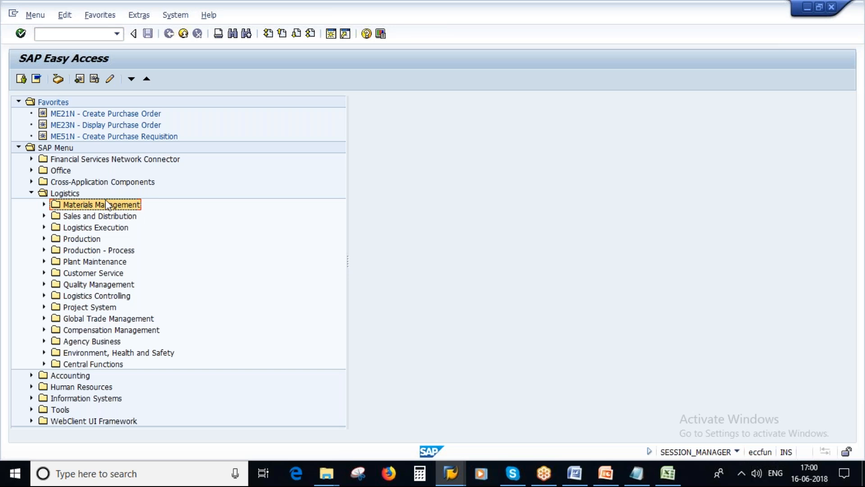
click(44, 205)
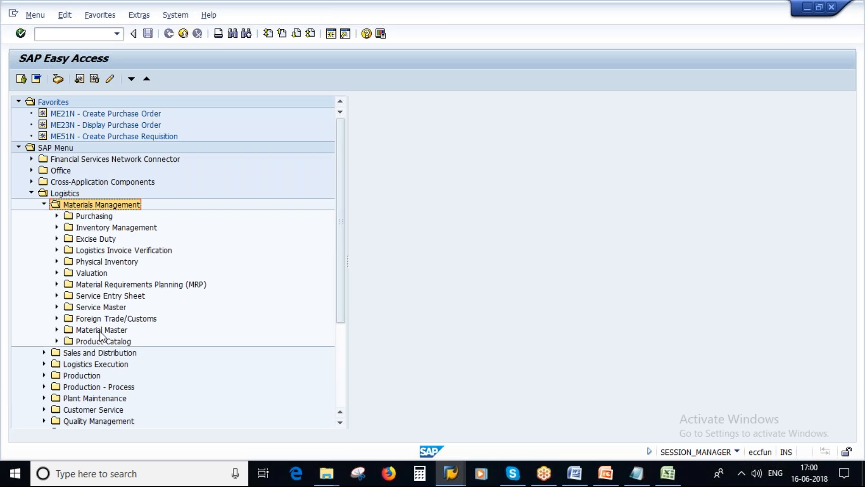
click(100, 331)
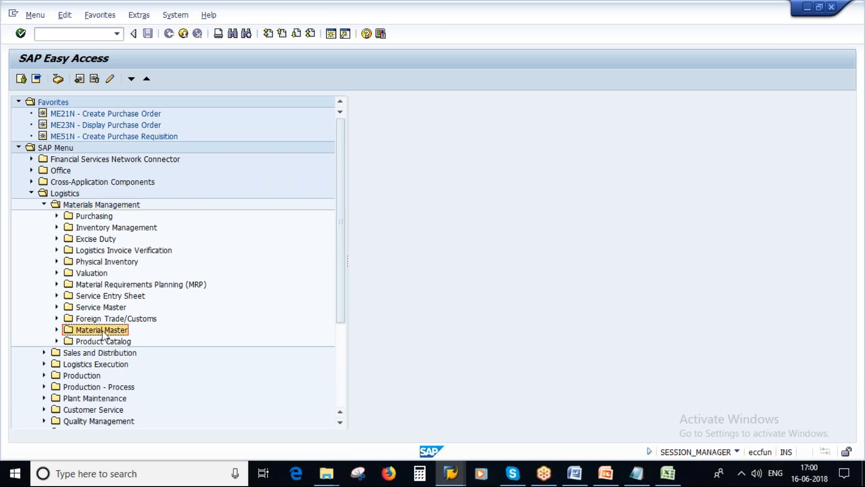
click(57, 330)
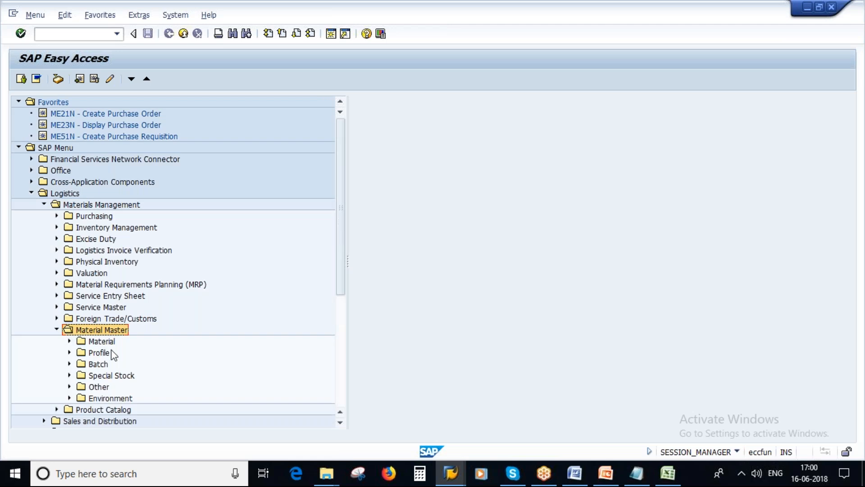
click(102, 342)
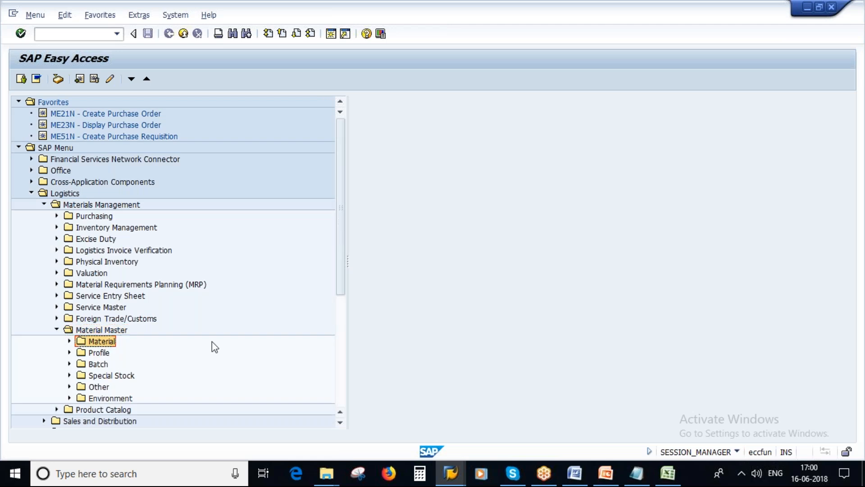
scroll(198, 340, down, 1)
click(70, 307)
click(140, 331)
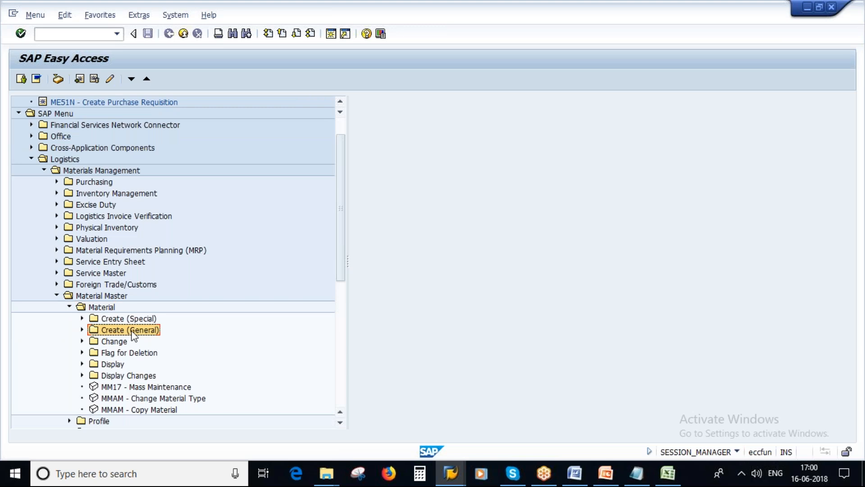
click(82, 330)
click(150, 342)
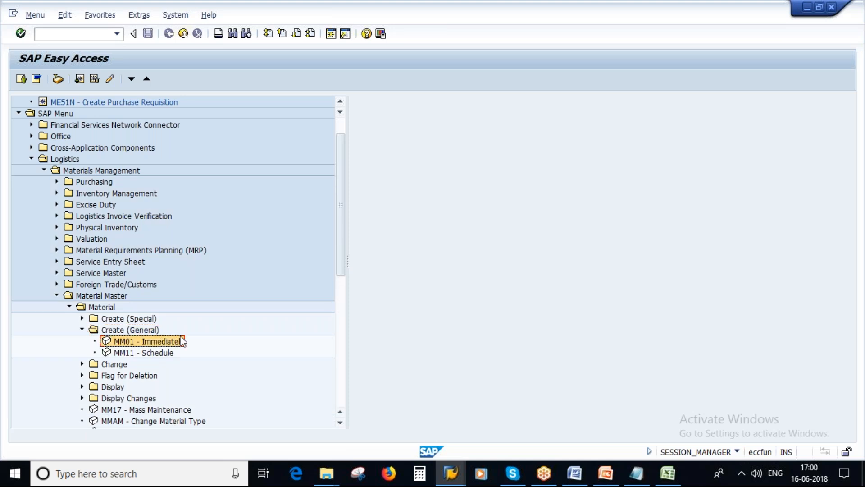
double_click(155, 340)
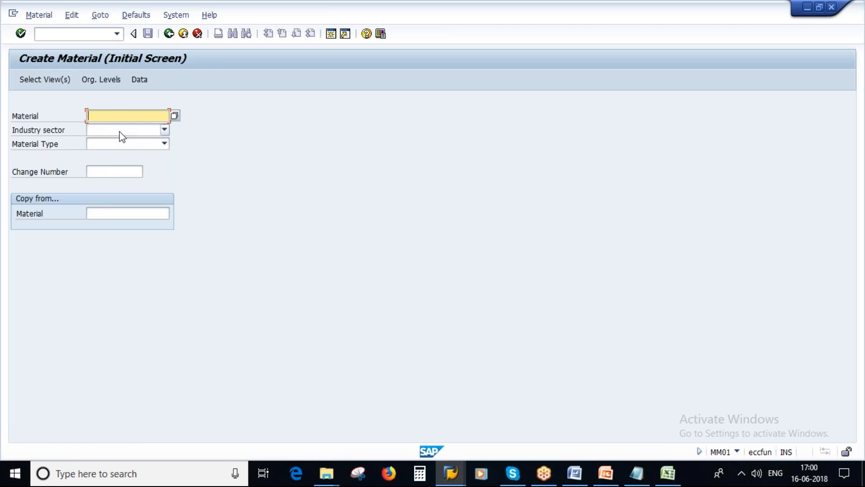
Set Industry sector to Pharmaceuticals and Material Type to Raw material, then open the views list
click(165, 130)
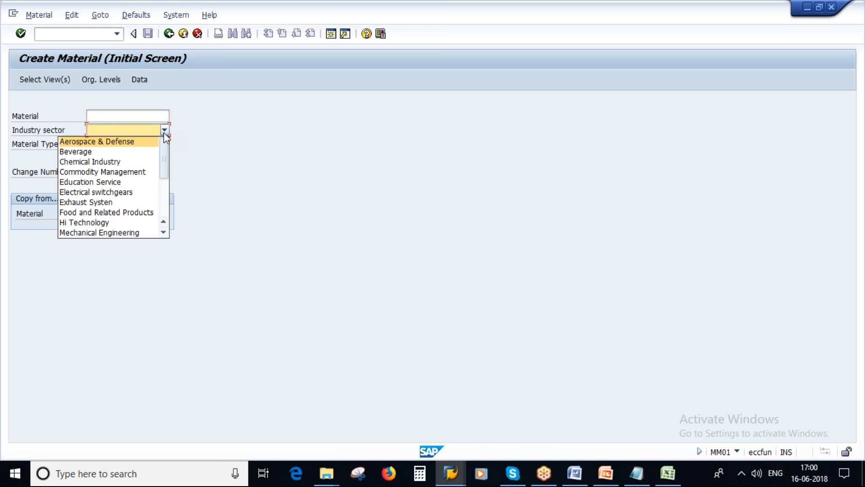
drag(167, 172, 167, 182)
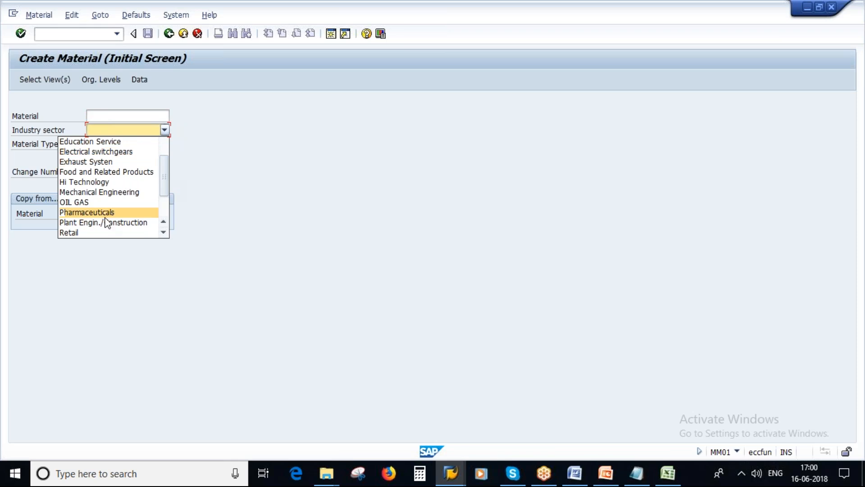
click(121, 213)
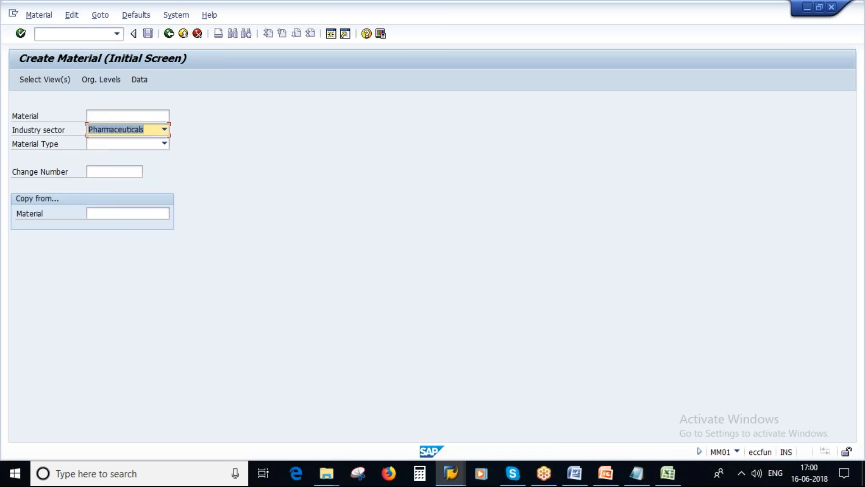
click(164, 146)
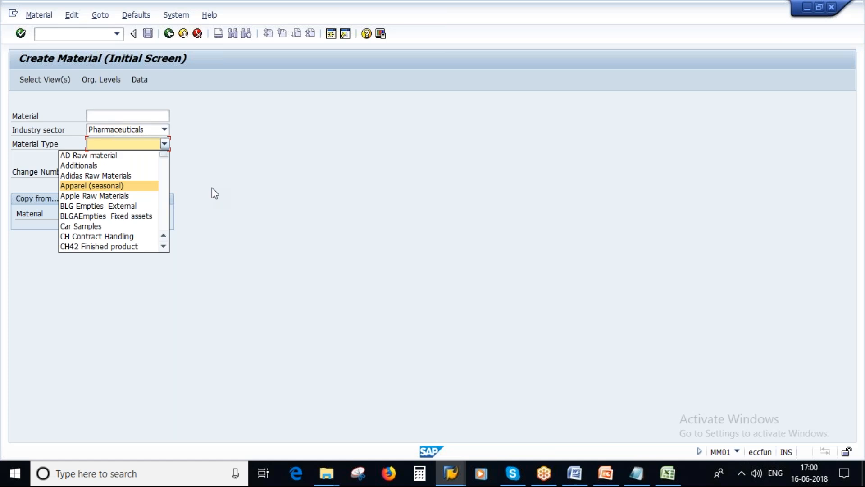
scroll(91, 229, down, 10)
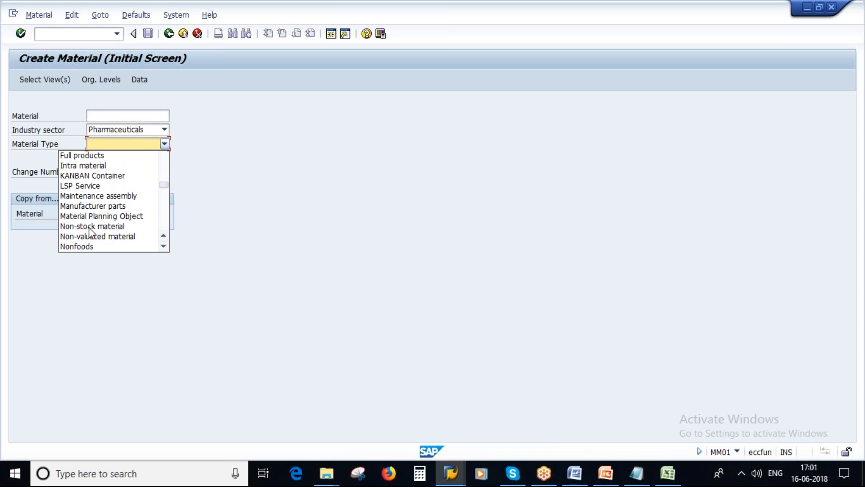
scroll(91, 232, down, 4)
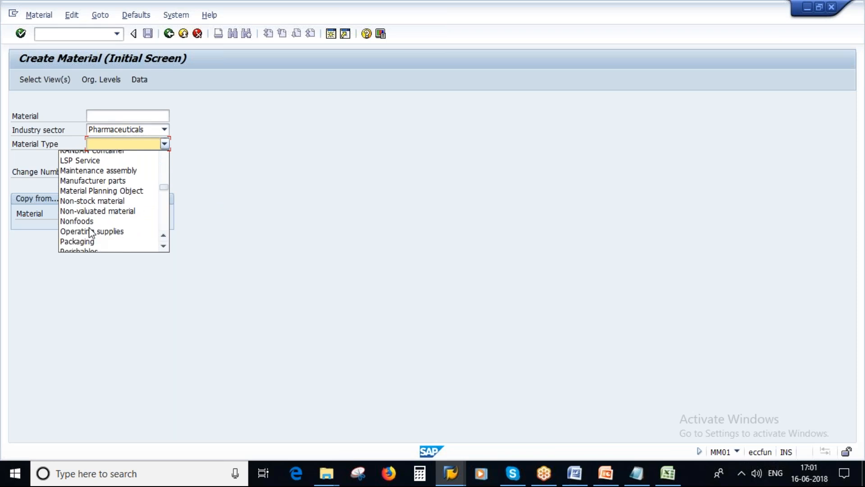
scroll(112, 242, down, 2)
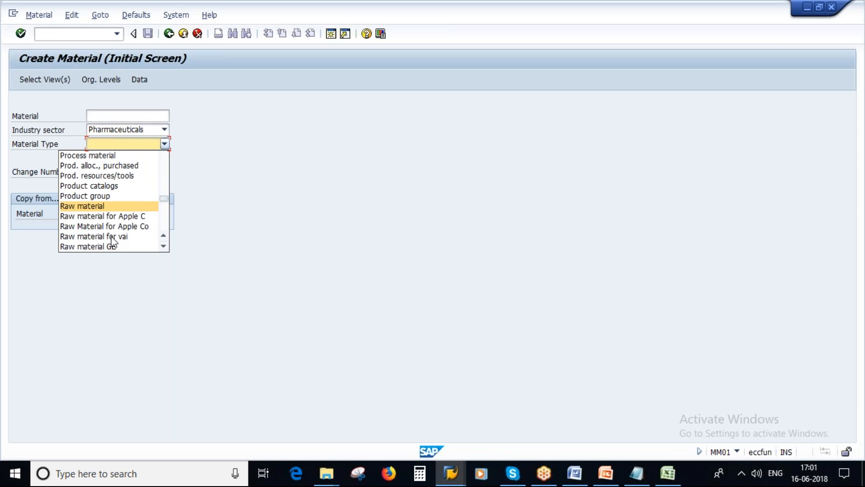
click(93, 204)
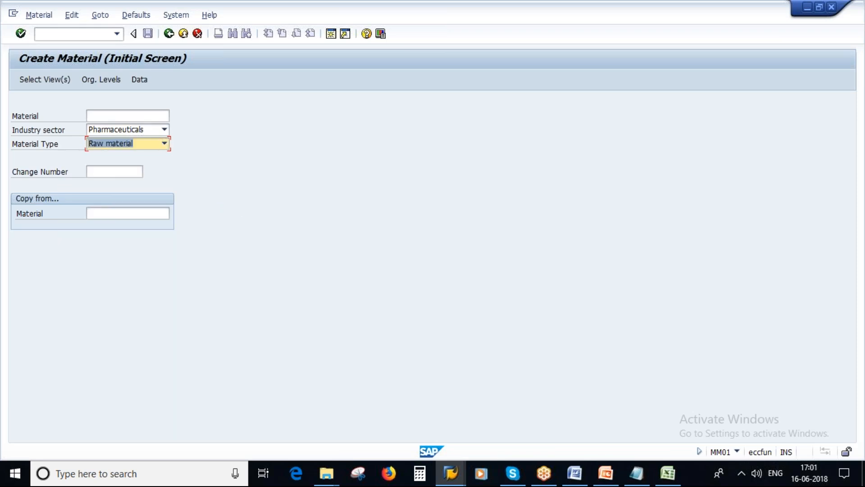
click(607, 483)
key(Return)
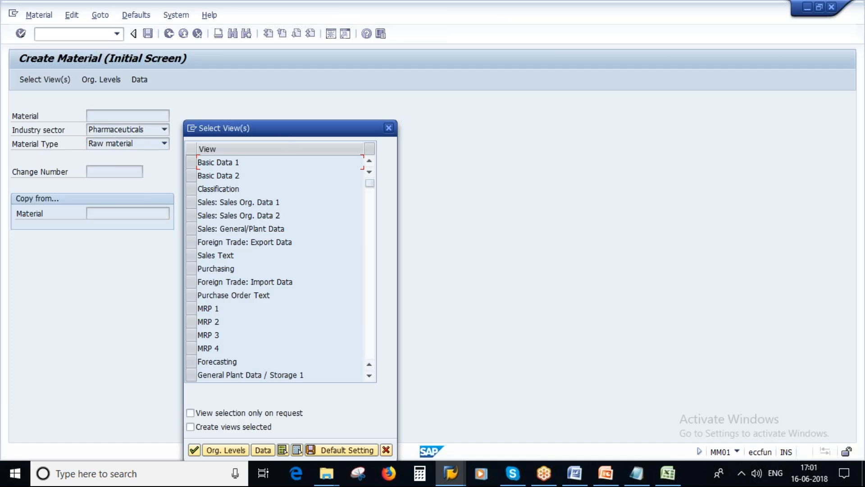
Move the Select View(s) dialog aside and bring PowerPoint forward
drag(302, 122, 338, 68)
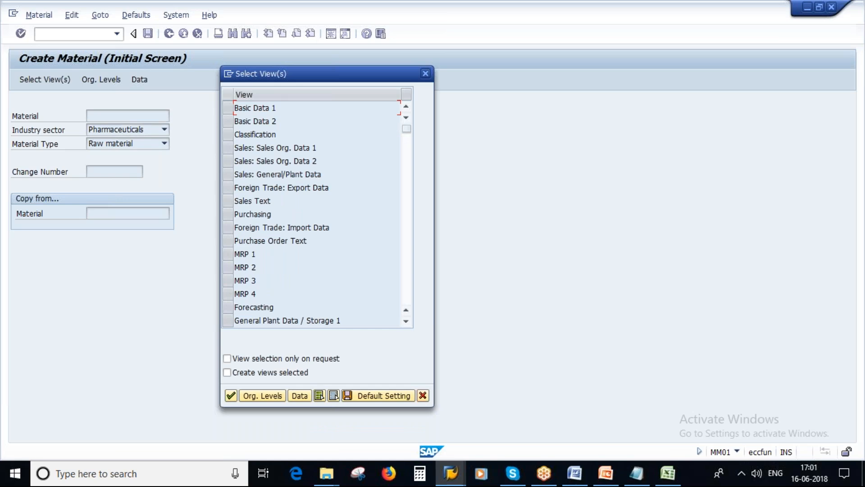
click(606, 473)
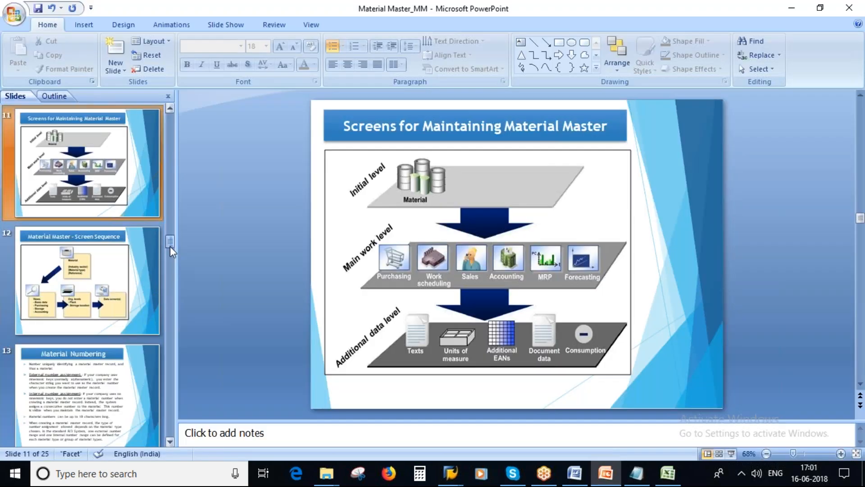
Look at the Material Master Record slide, then return to the SAP view list
drag(171, 243, 174, 169)
click(104, 172)
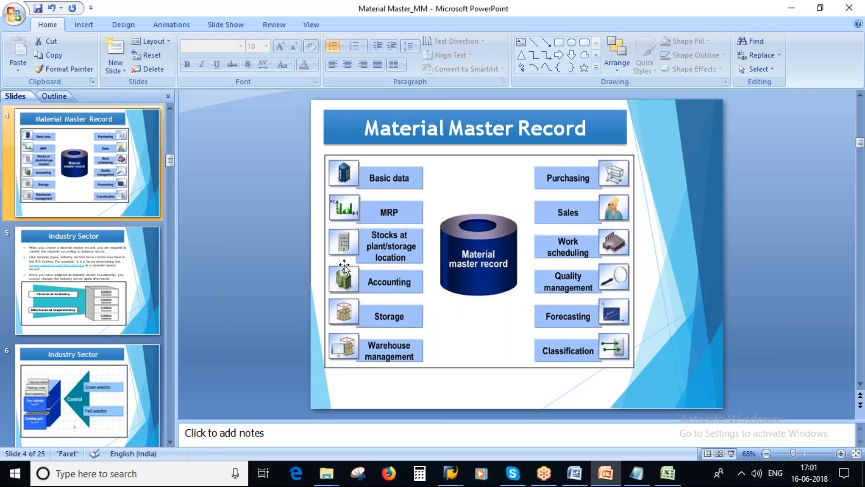
key(alt+Tab)
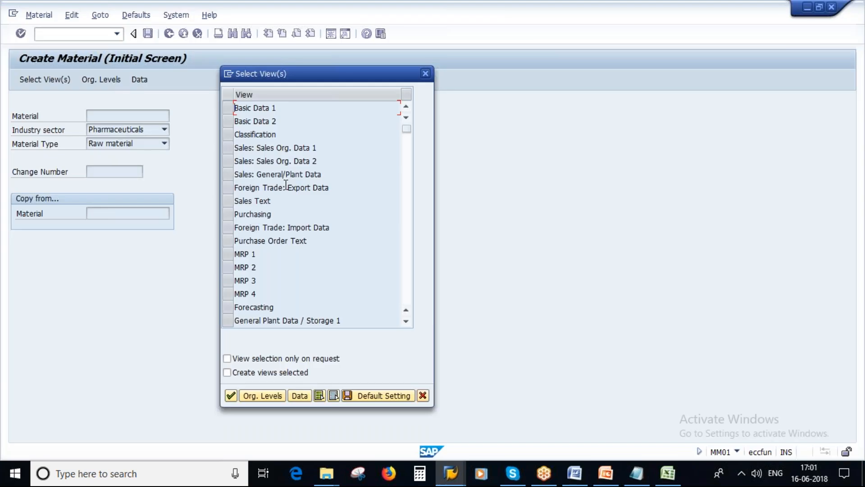
Select the Basic Data 1–2, Classification, Purchasing and MRP 1–4 views
click(228, 108)
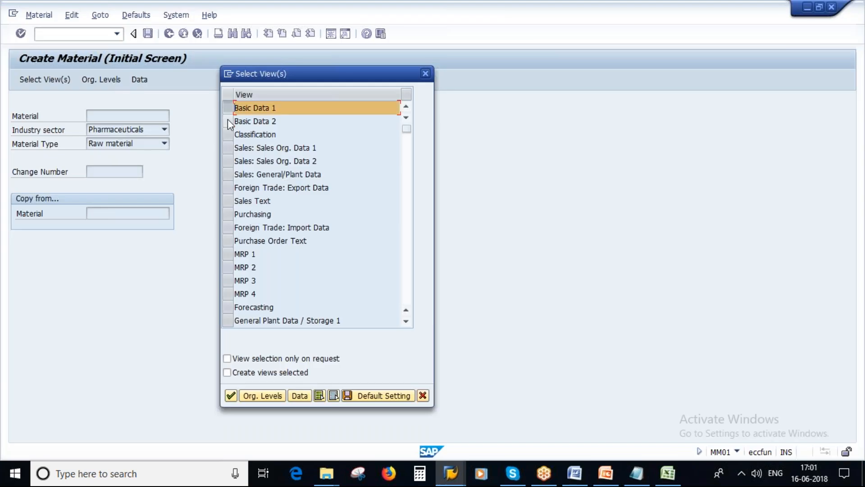
click(228, 121)
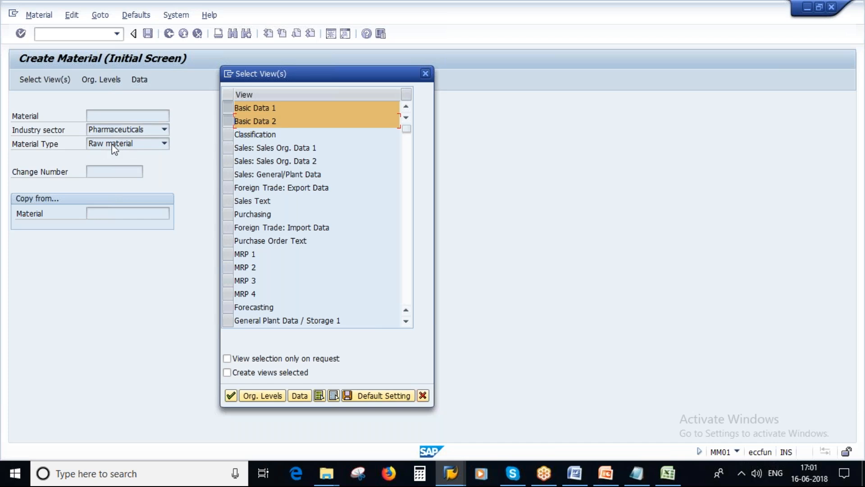
click(229, 136)
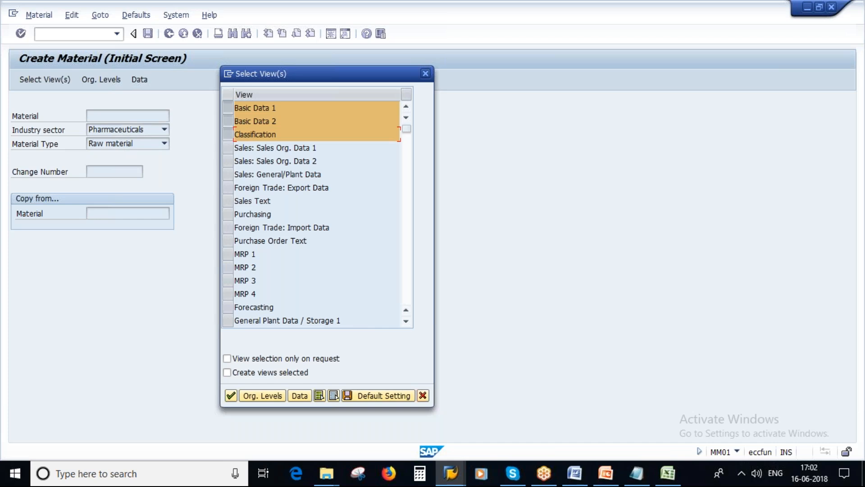
click(228, 215)
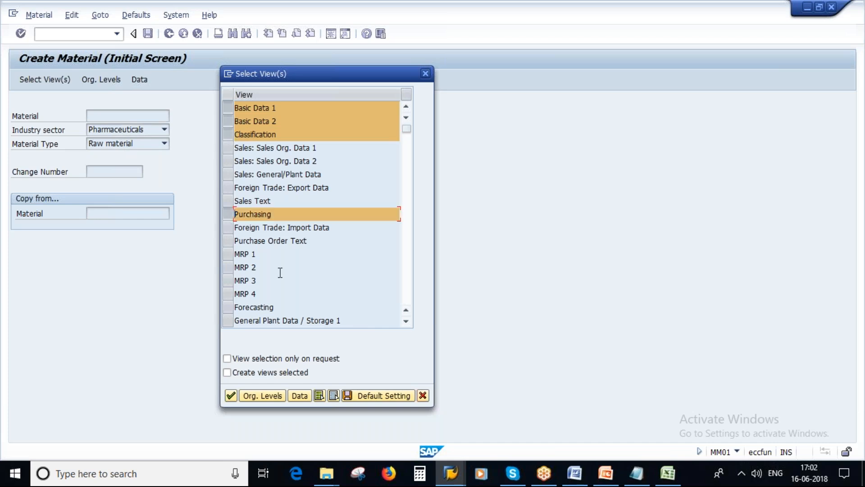
drag(227, 254, 228, 293)
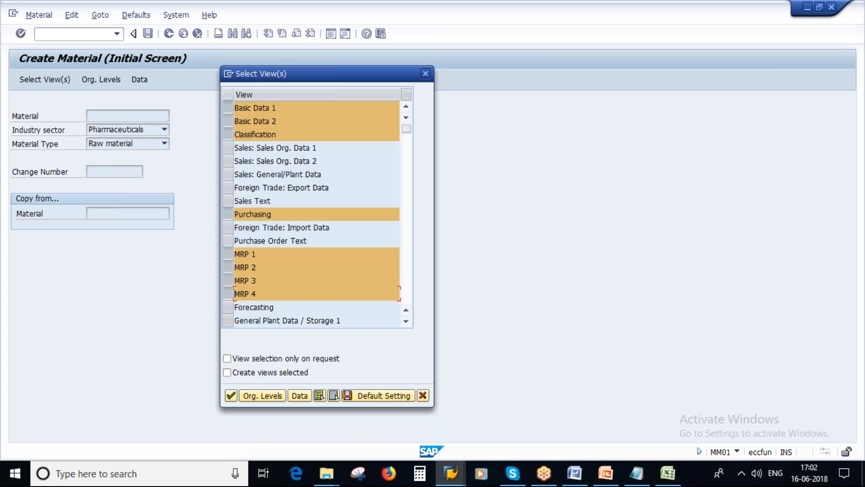
Add Plant Data/Storage 1–2, Quality Management, Accounting and Costing views, then clear Plant in Org. Levels
scroll(227, 288, down, 1)
click(228, 281)
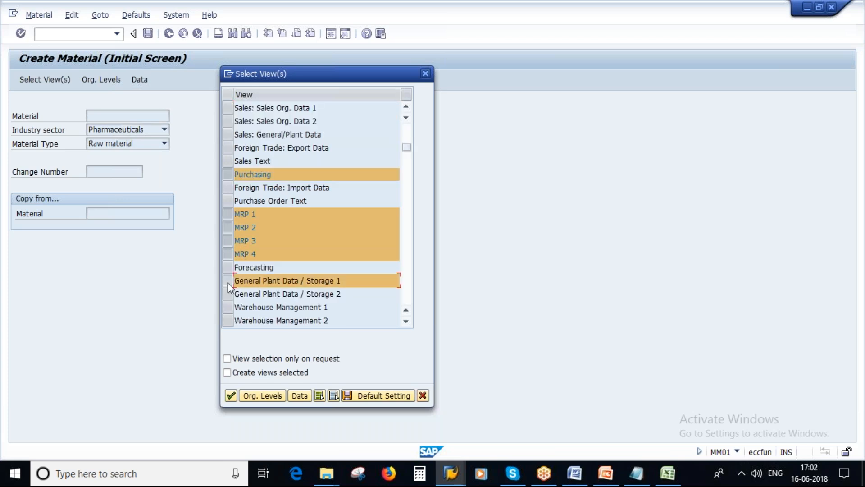
click(228, 293)
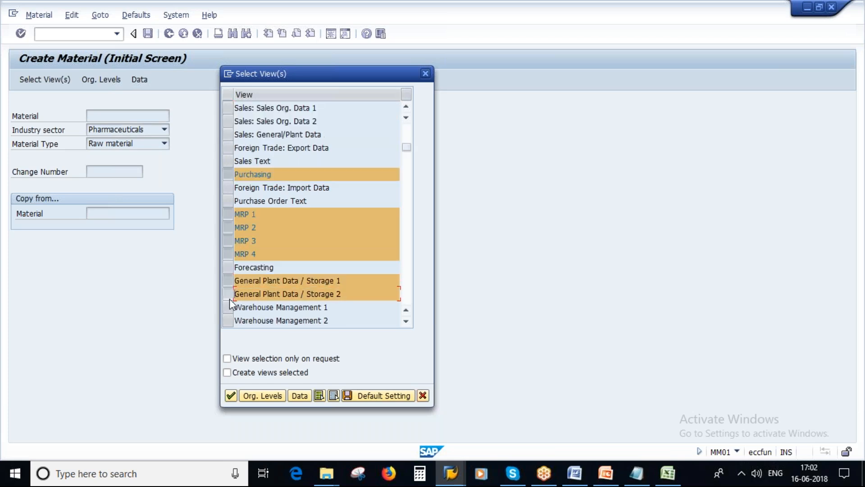
scroll(228, 298, down, 1)
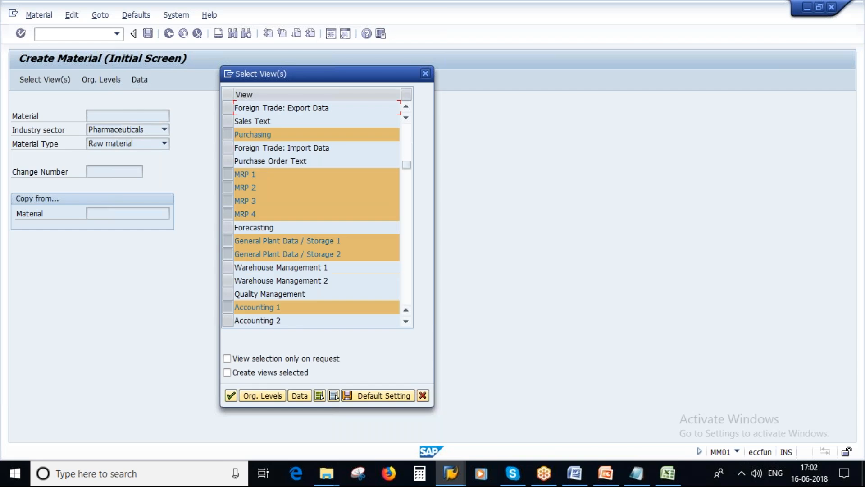
click(227, 294)
scroll(229, 283, down, 1)
click(228, 280)
click(228, 295)
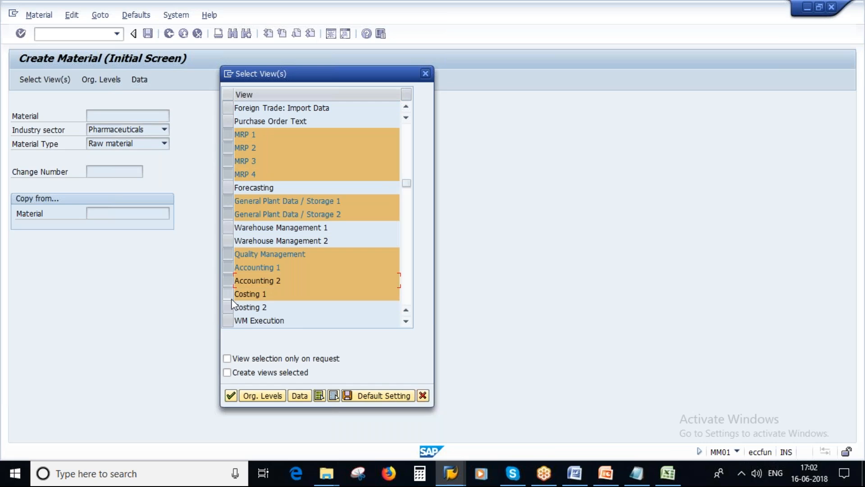
click(228, 307)
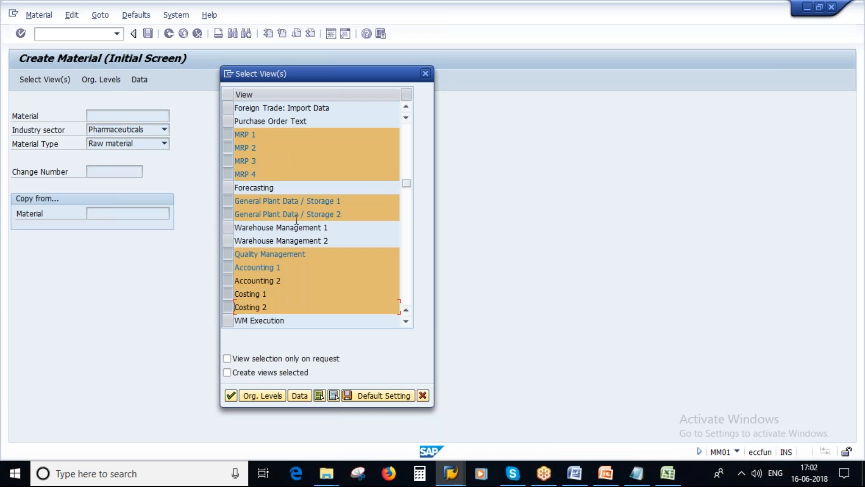
click(261, 396)
key(Delete)
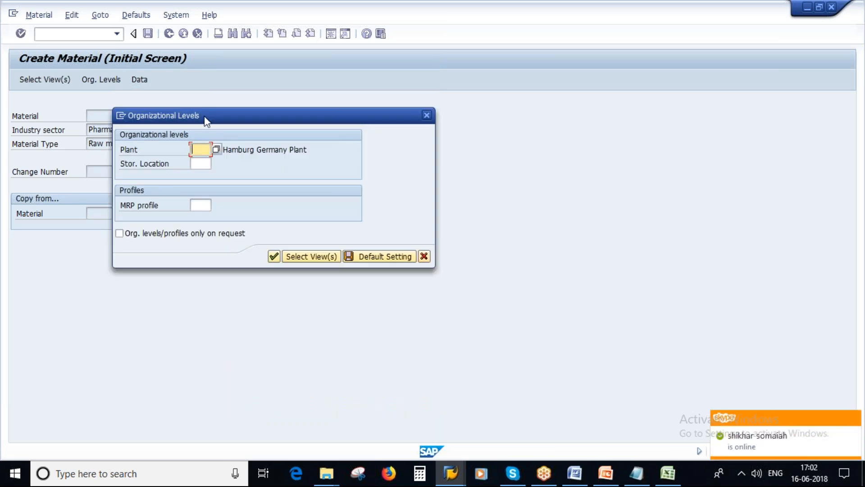
drag(204, 115, 281, 121)
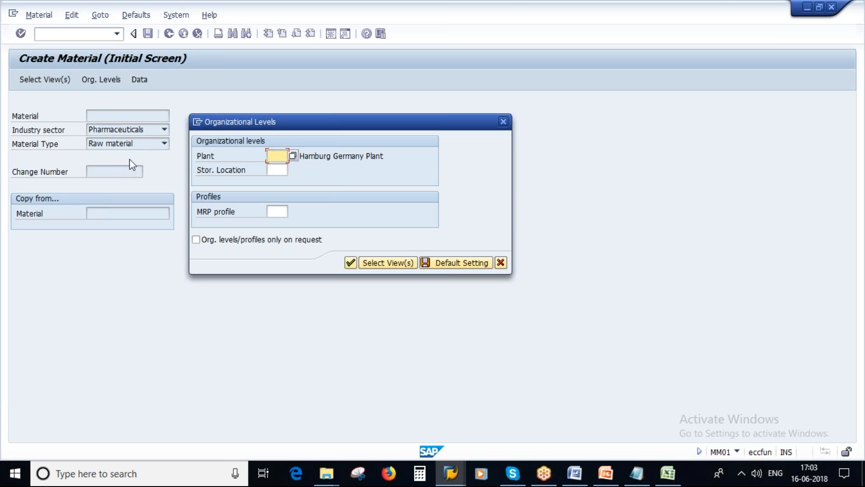
Delete columns G:I and A:D so the transaction-code table moves to columns A–C
click(674, 482)
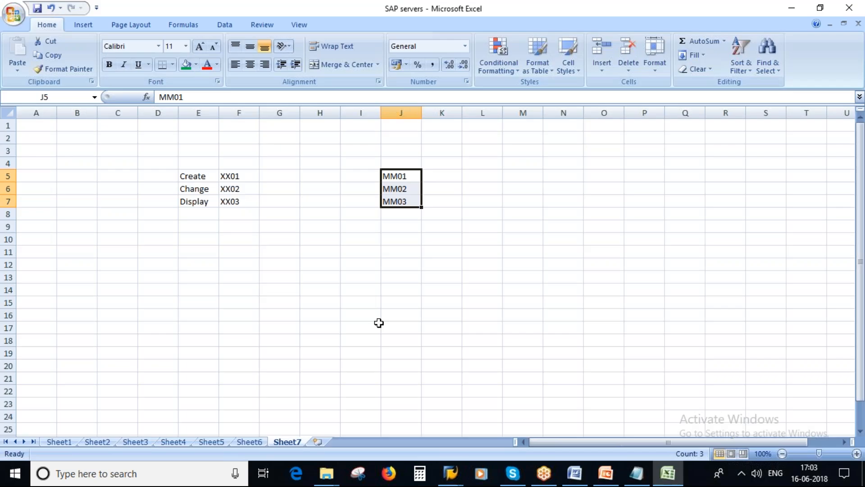
drag(276, 113, 374, 113)
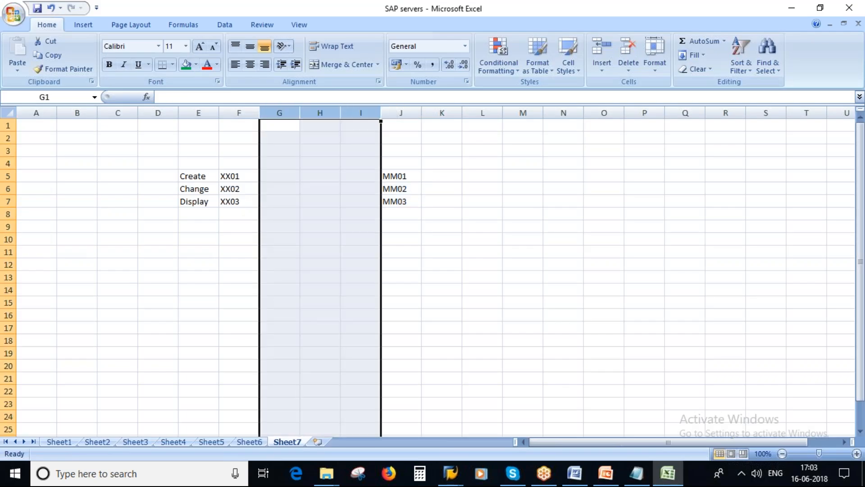
right_click(348, 112)
click(381, 190)
drag(36, 112, 145, 113)
right_click(146, 113)
click(177, 196)
click(356, 187)
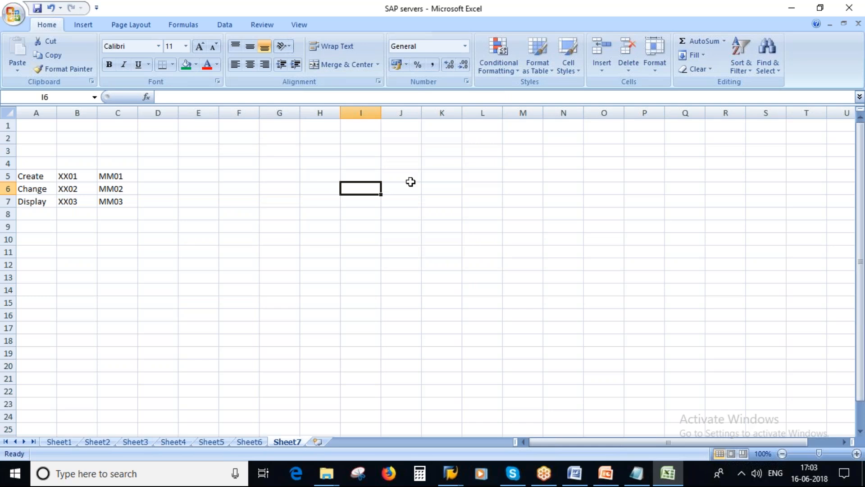
Enter 'Dr Reddys' in J2 and widen column J to fit it
click(408, 136)
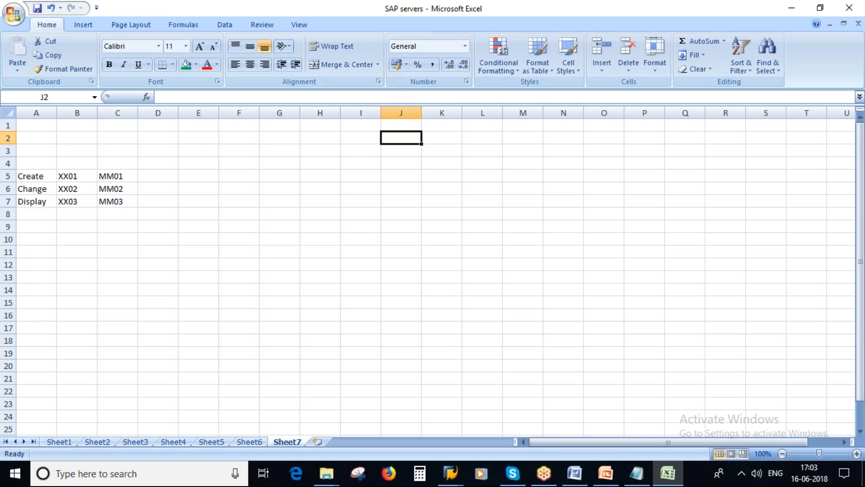
key(Caps_Lock)
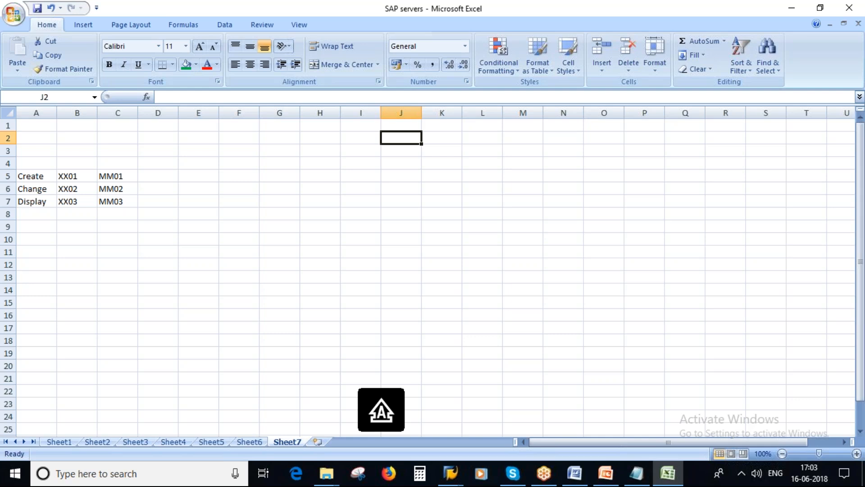
text(D)
key(Caps_Lock)
text(r Reddys)
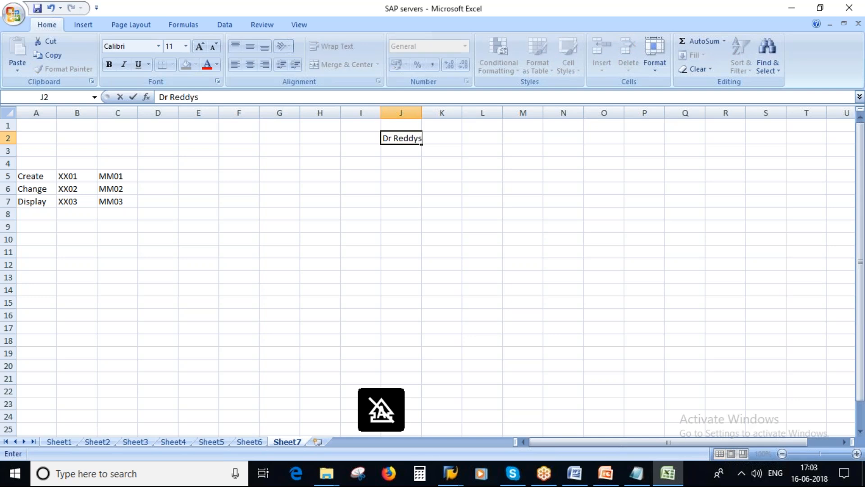
click(403, 201)
drag(421, 112, 435, 112)
Enter Hyderabad in I4 and 1000 in I5, then centre column I
click(361, 165)
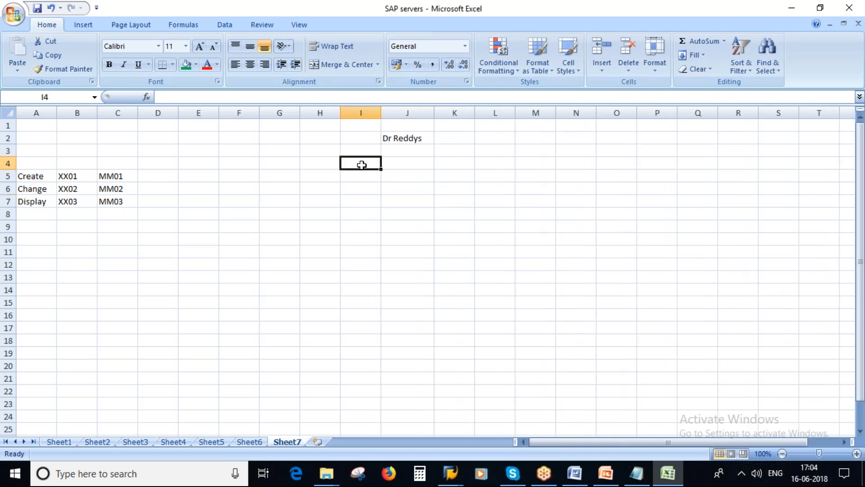
text(Hyderabad)
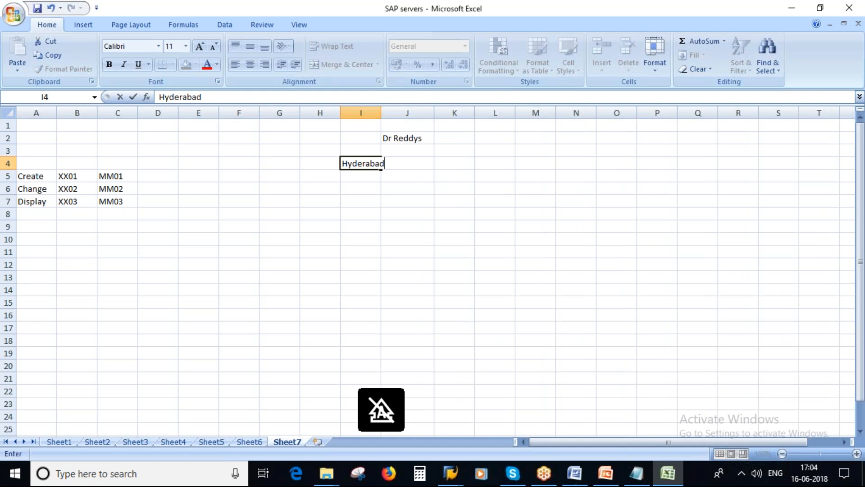
click(407, 200)
drag(381, 112, 399, 113)
click(364, 177)
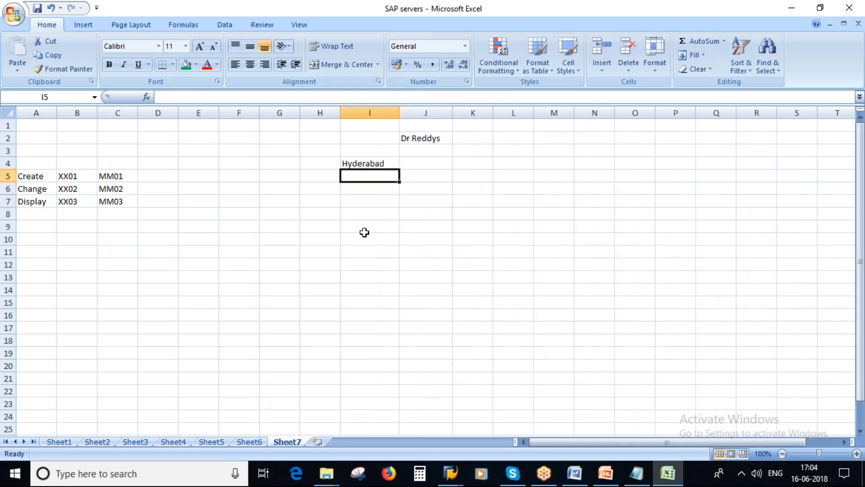
text(1000)
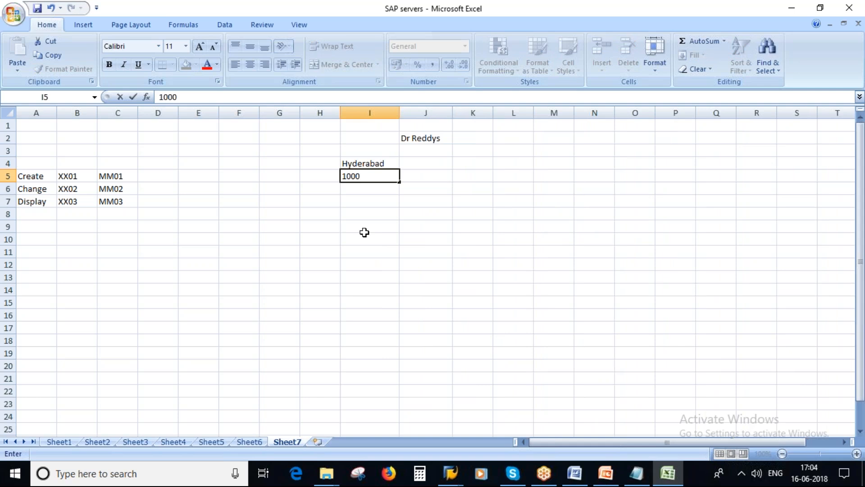
click(382, 179)
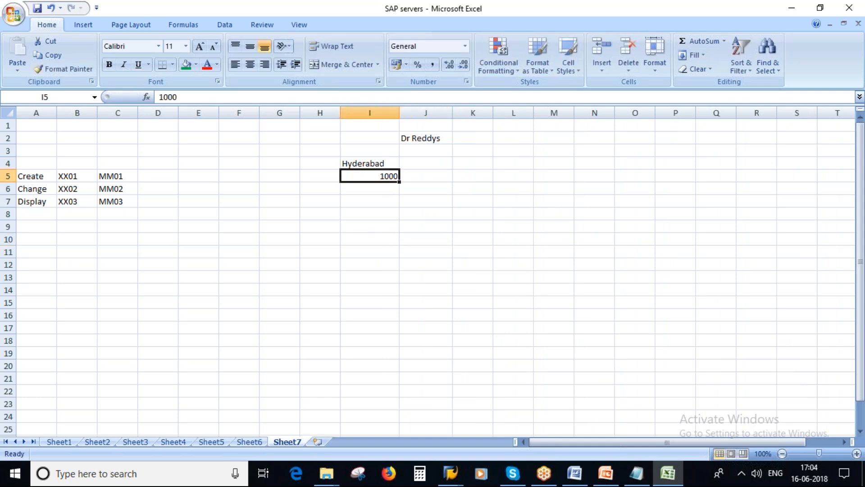
click(370, 113)
click(250, 64)
click(508, 192)
Label H5 'Plant' and return to the Create Material screen in SAP
click(318, 180)
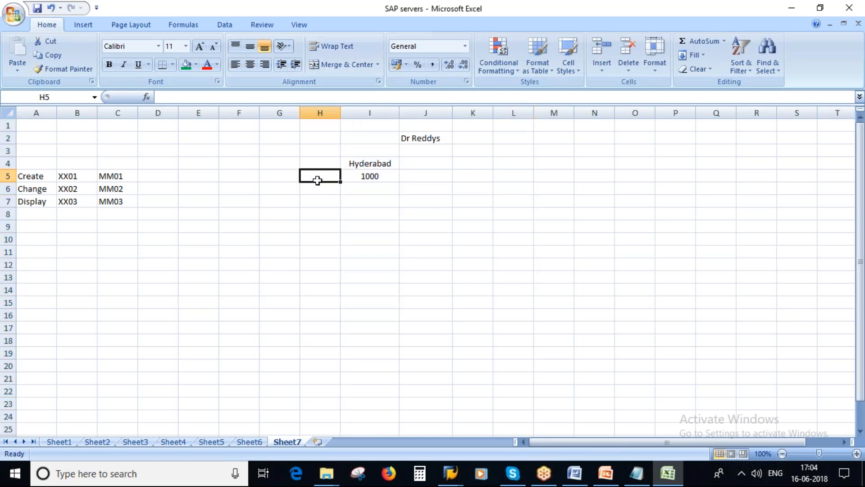
text(Plant)
click(379, 200)
click(375, 175)
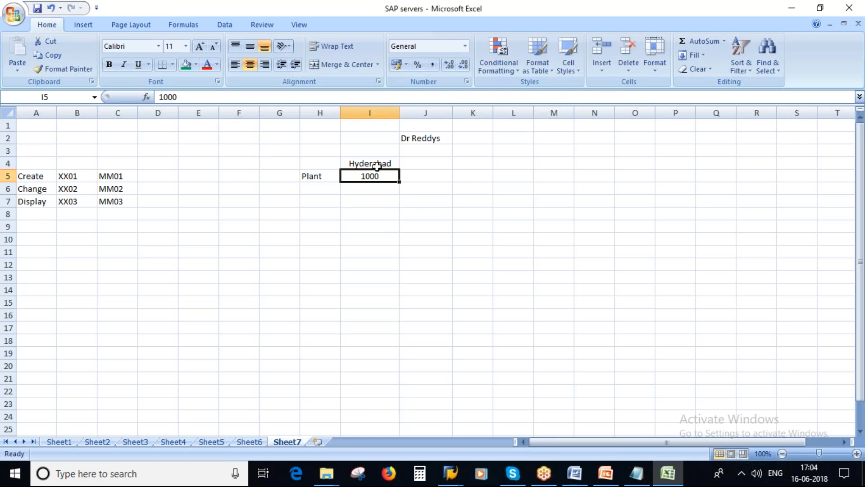
click(450, 473)
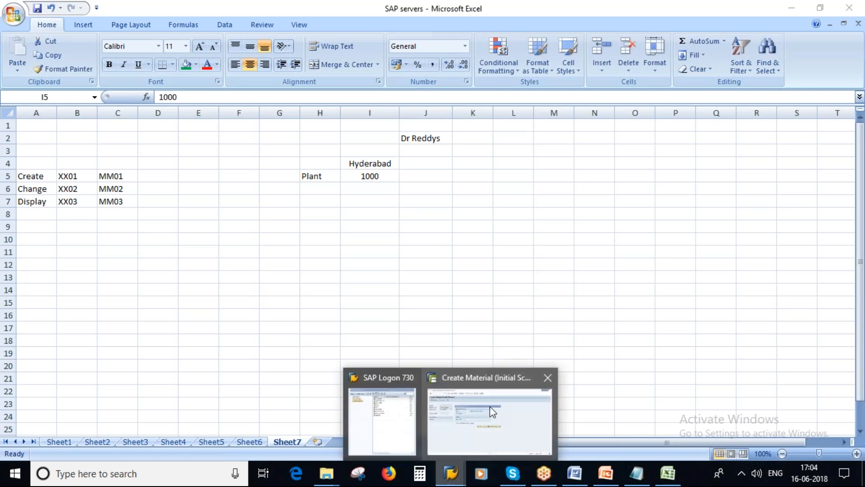
click(493, 412)
Pick plant 1000 Hamburg Germany Plant from the plant lookup and continue past Organizational Levels
click(293, 155)
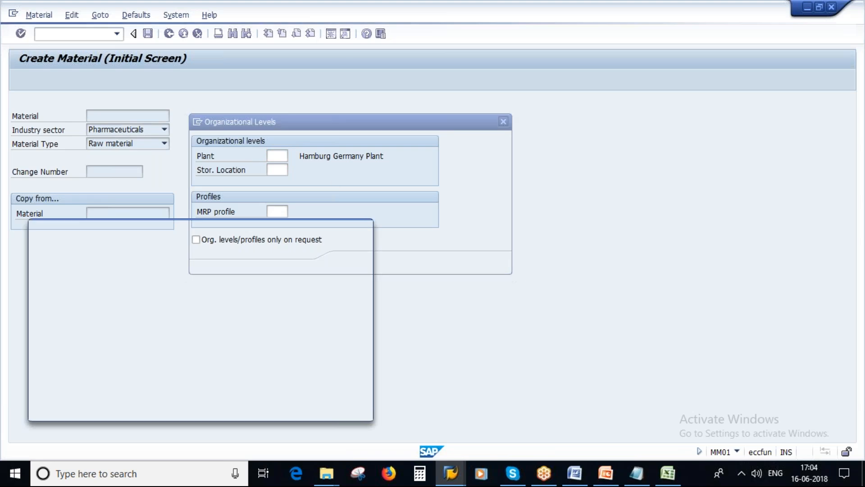
drag(222, 223, 487, 219)
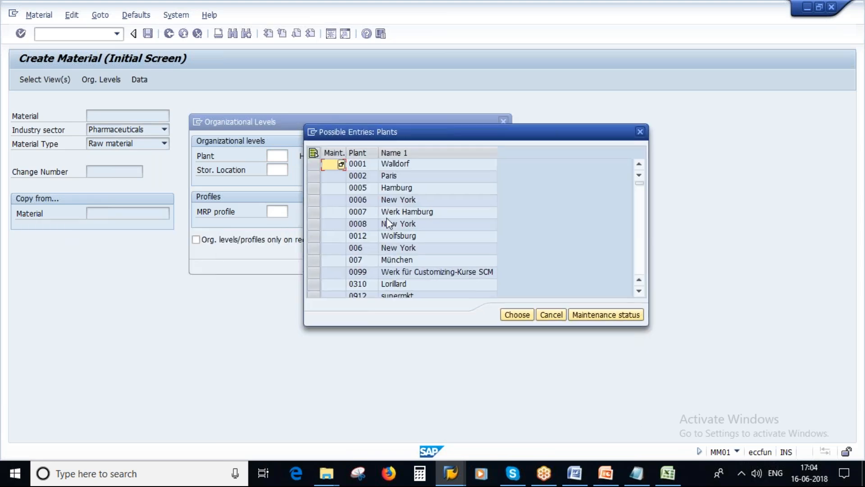
scroll(416, 241, down, 4)
scroll(417, 242, up, 1)
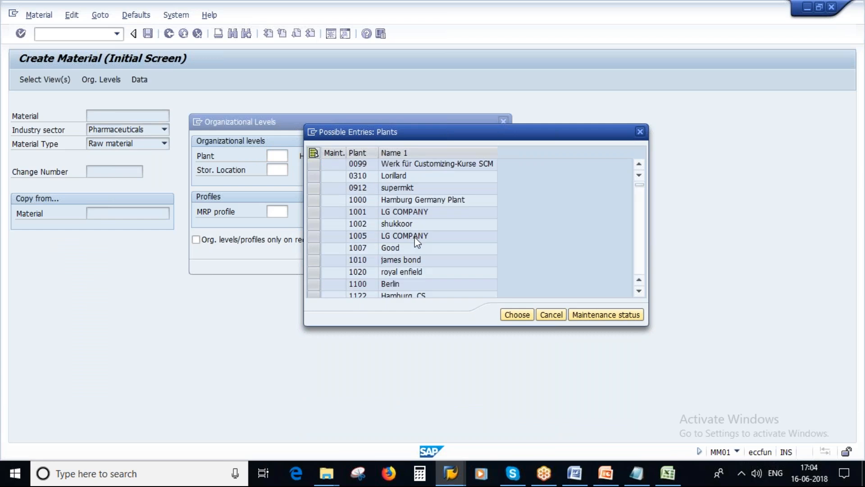
click(314, 200)
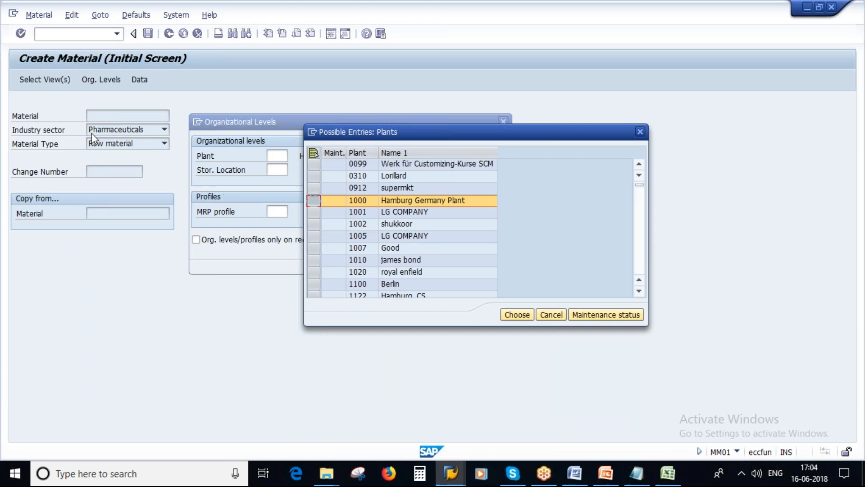
click(360, 201)
click(358, 201)
click(517, 314)
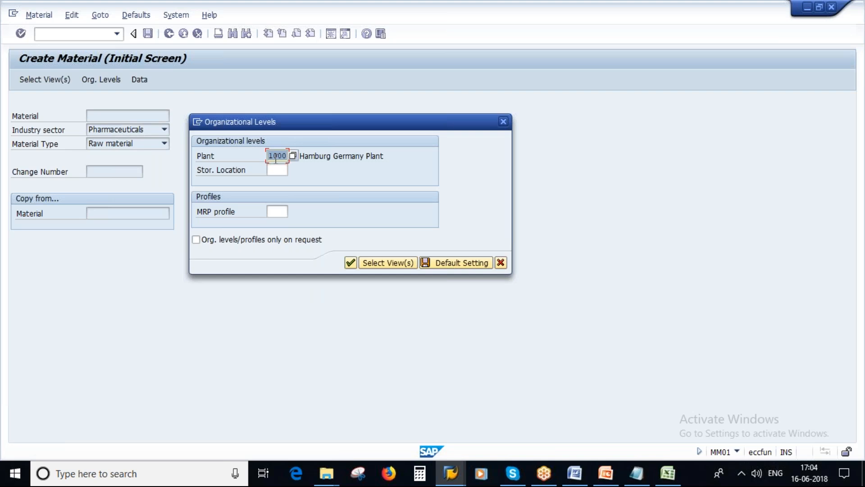
click(277, 171)
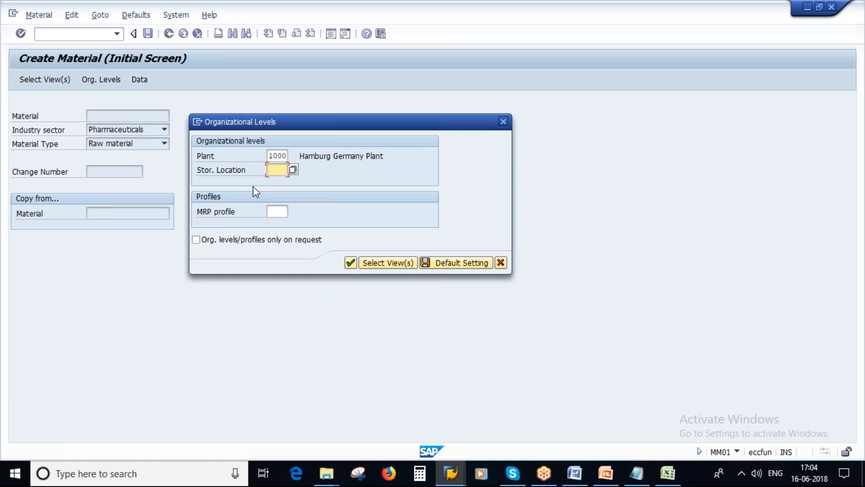
click(275, 212)
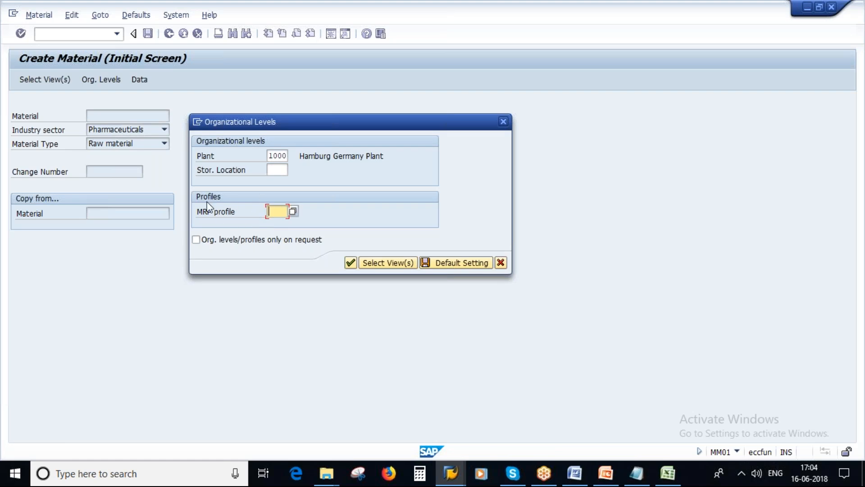
click(271, 156)
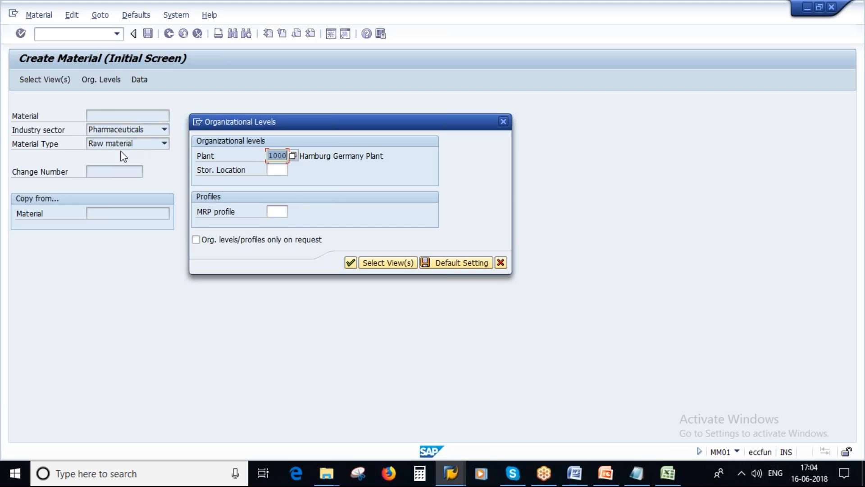
click(350, 263)
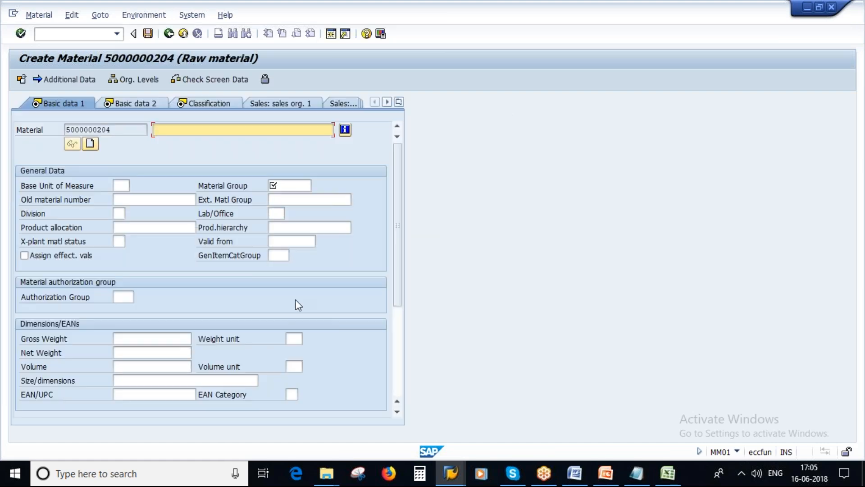
Start the slide show from slide 11, Screens for Maintaining Material Master
click(602, 479)
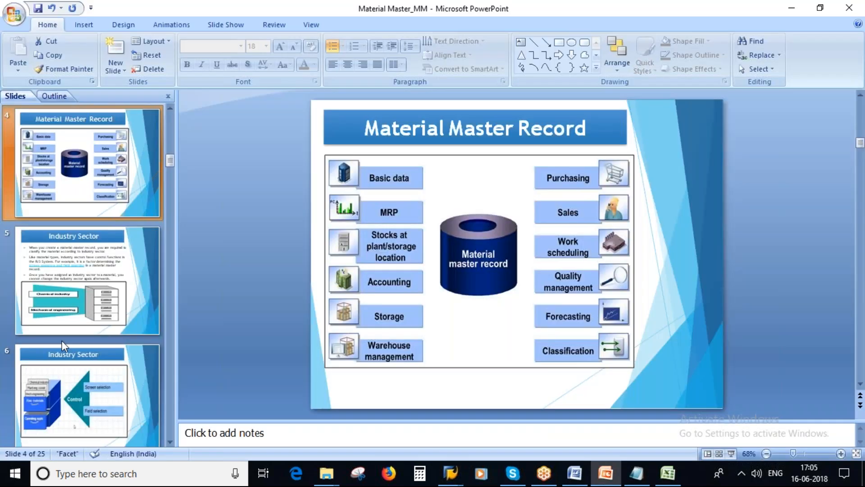
click(64, 297)
click(731, 453)
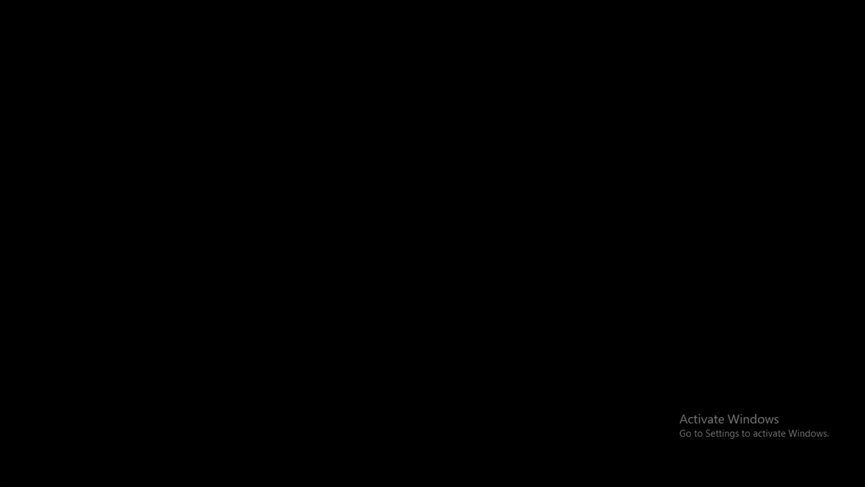
Circle the Initial and Main work level layers, tick their icons, then erase the ink and end the show
mouse_move(222, 73)
mouse_down()
mouse_move(185, 91)
mouse_move(302, 183)
mouse_move(522, 81)
mouse_move(238, 76)
mouse_up()
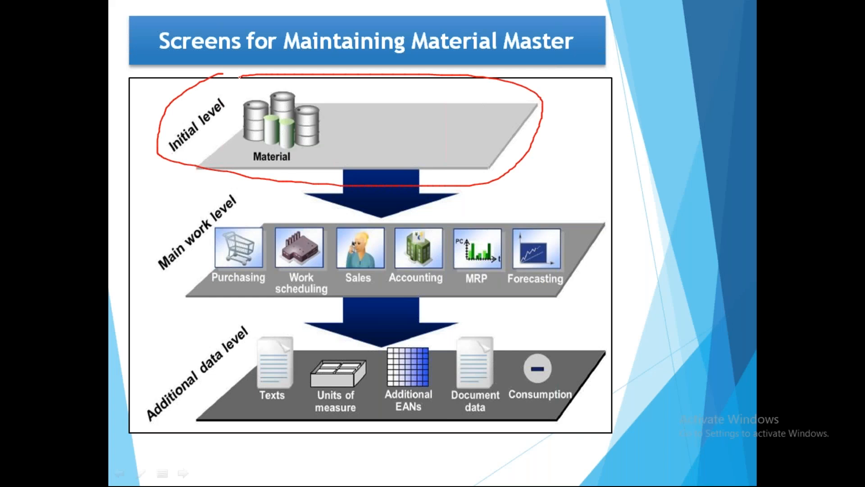
mouse_move(260, 202)
mouse_down()
mouse_move(186, 219)
mouse_move(285, 313)
mouse_move(572, 303)
mouse_move(556, 191)
mouse_move(241, 190)
mouse_move(225, 294)
mouse_move(621, 261)
mouse_move(522, 190)
mouse_up()
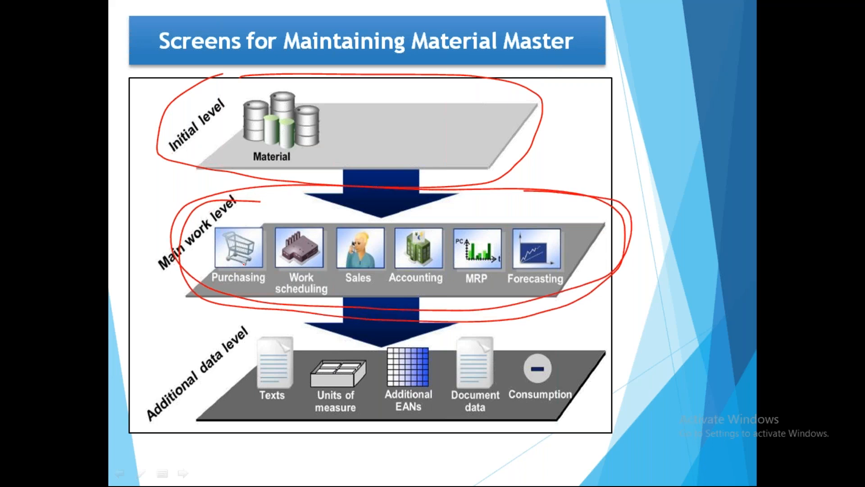
drag(228, 257, 270, 238)
mouse_move(296, 250)
mouse_down()
mouse_move(320, 236)
mouse_move(382, 238)
mouse_move(414, 258)
mouse_move(447, 241)
mouse_move(575, 235)
mouse_up()
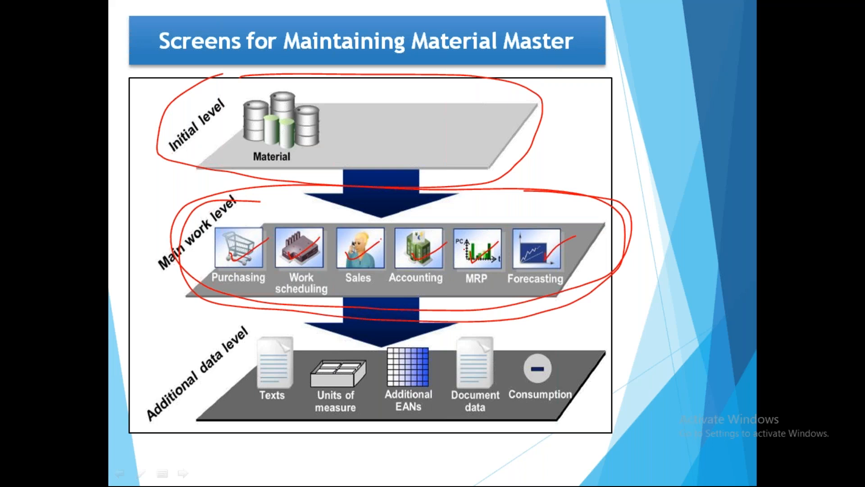
key(e)
key(Escape)
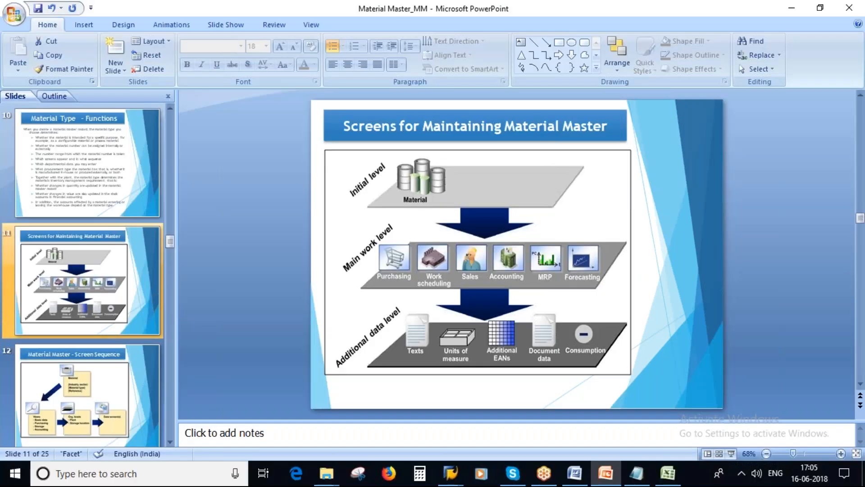
Enter 'Hydrochloric Acid' as the material description on the Create Material screen
mouse_move(455, 480)
click(459, 444)
text(Hy)
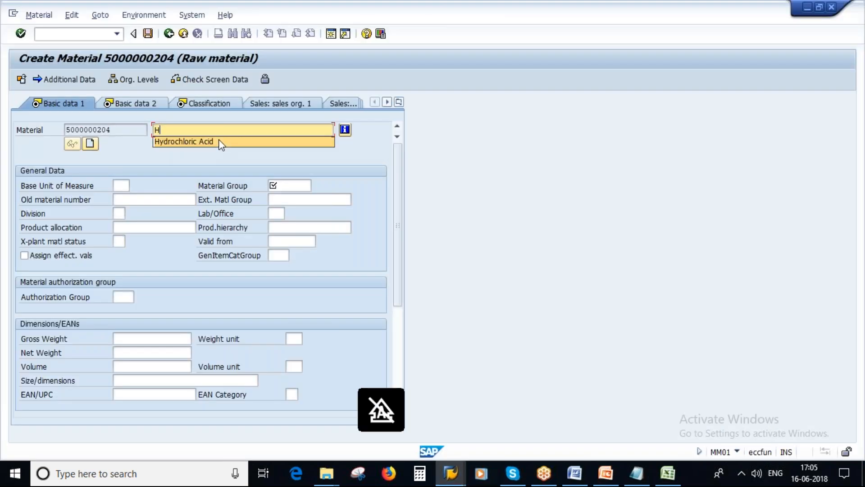
click(218, 141)
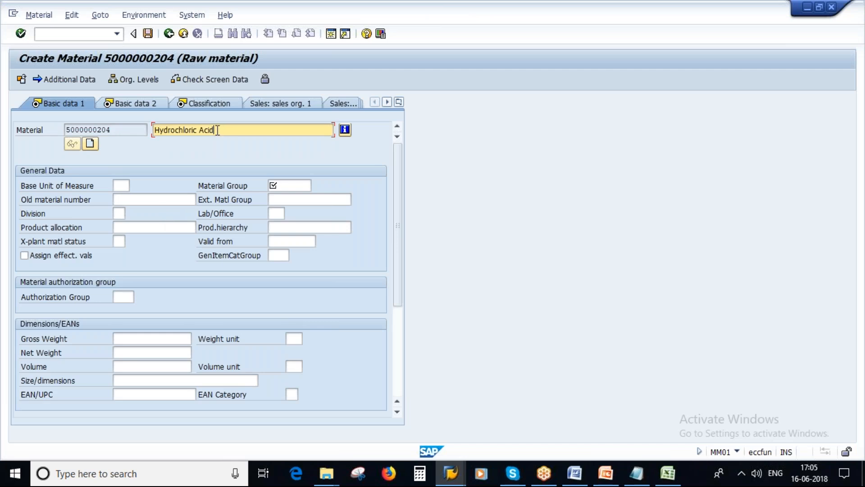
drag(219, 130, 153, 130)
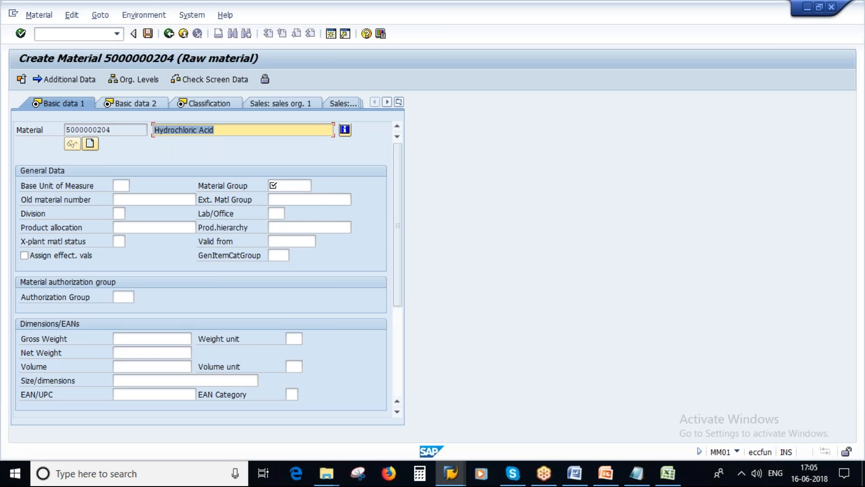
Start entering the base unit of measure as capital L
click(118, 185)
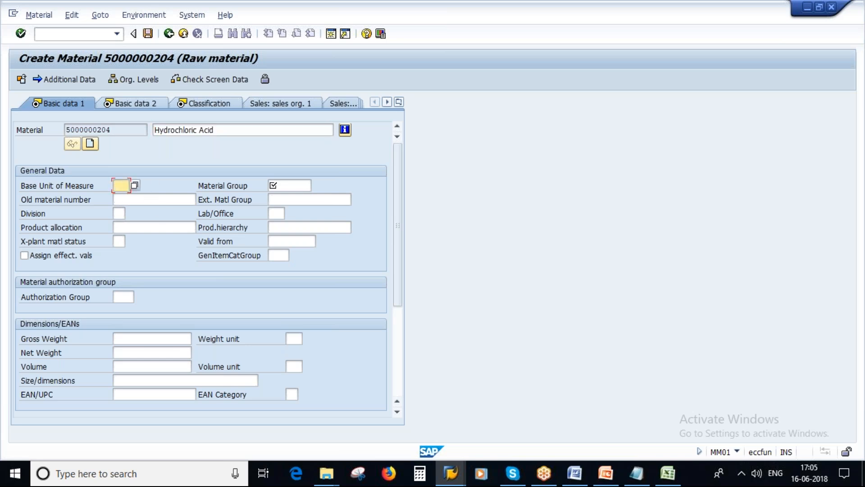
key(Caps_Lock)
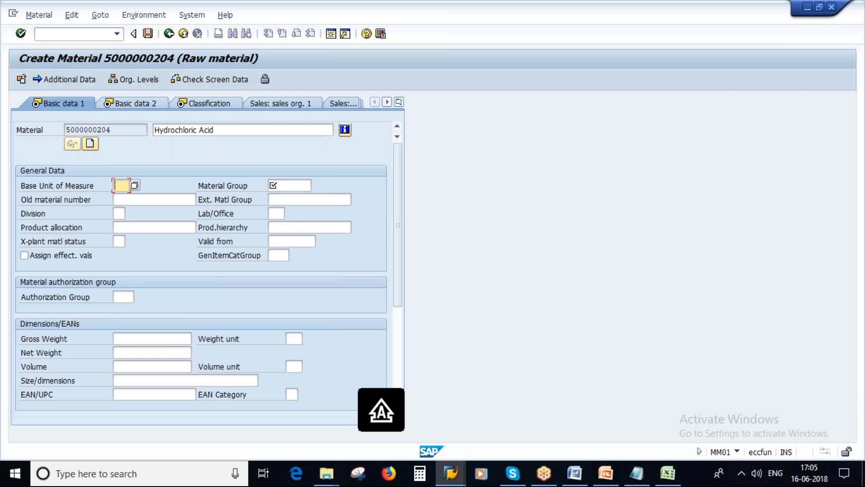
text(L)
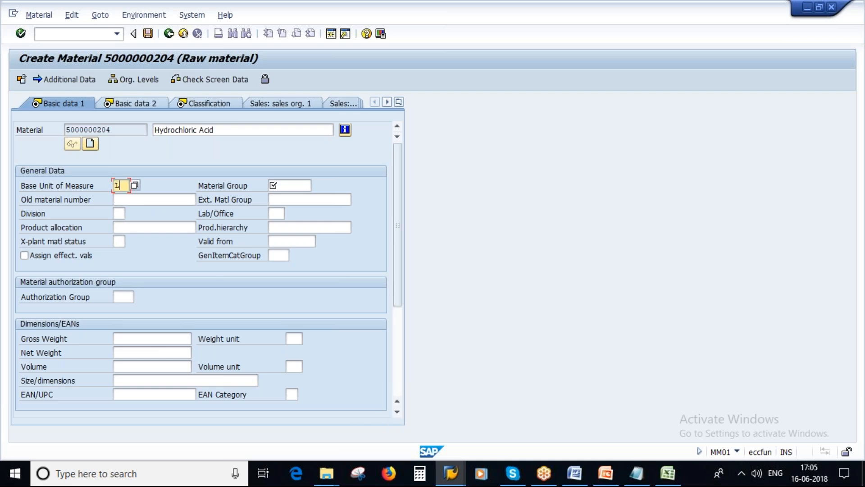
Try base units L, PO and SAV, checking the unit-of-measure value list
key(Return)
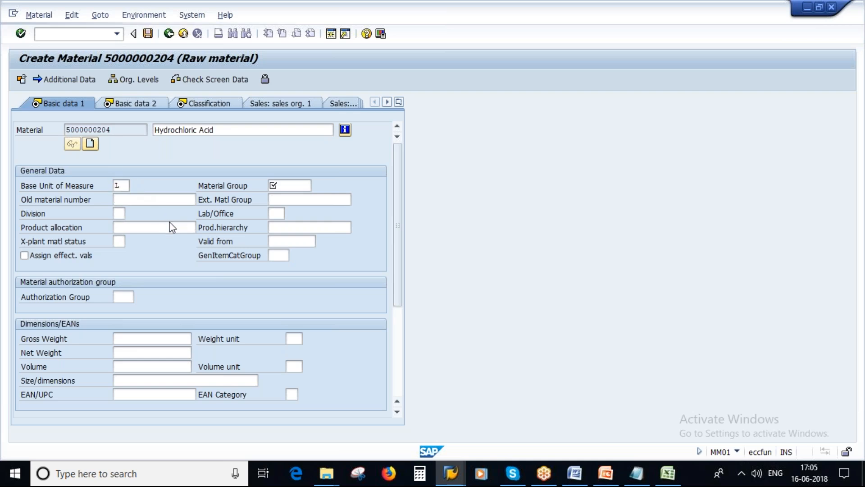
key(F4)
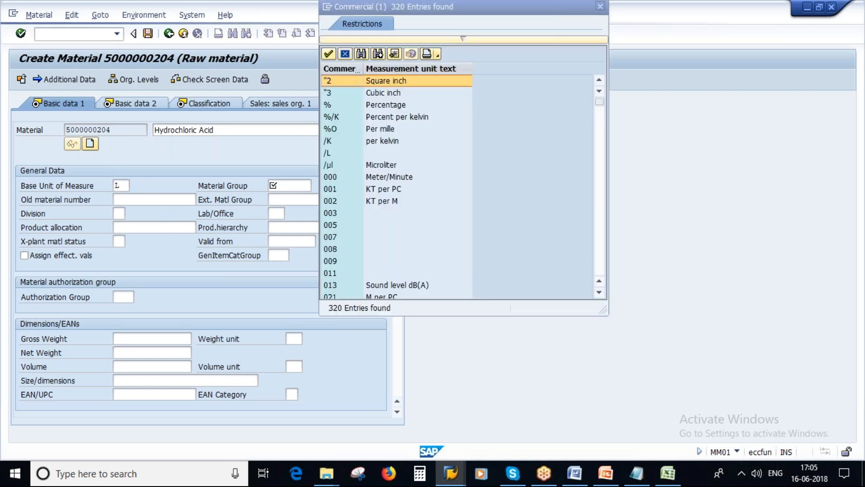
scroll(423, 199, down, 6)
key(Escape)
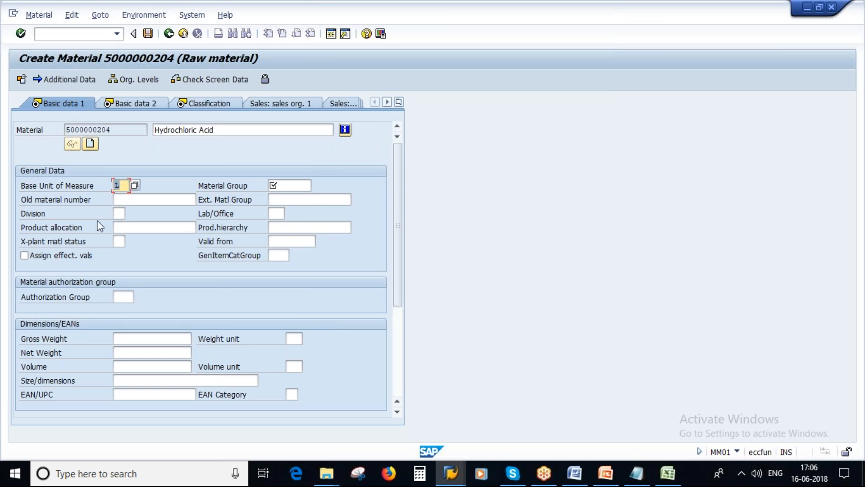
key(BackSpace)
text(PO)
key(Return)
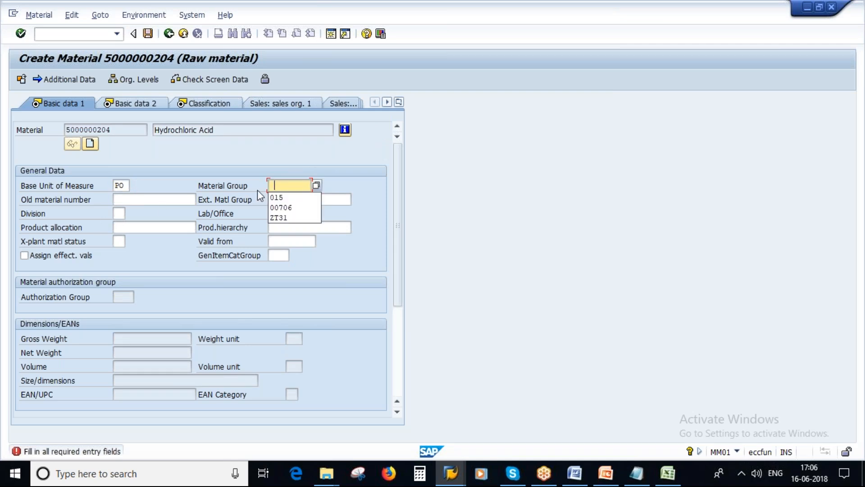
click(121, 187)
key(BackSpace)
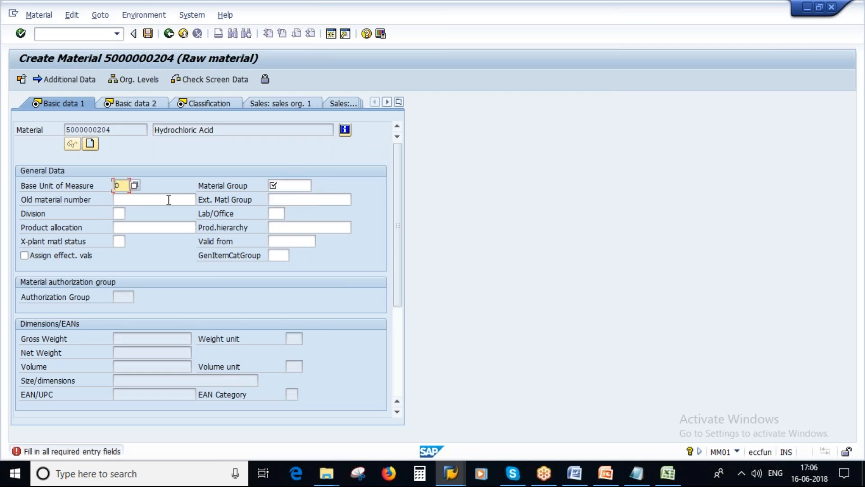
text(SAV)
key(Return)
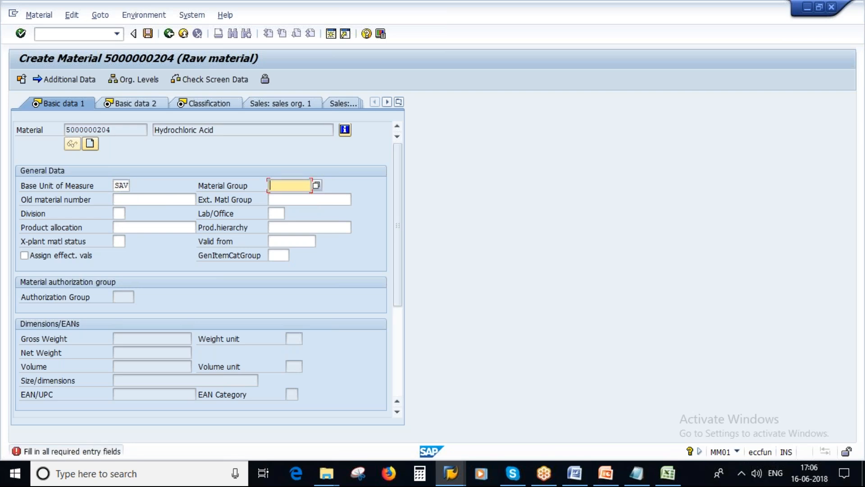
Pick material group 00706 and set the base unit of measure back to L
click(292, 207)
key(Return)
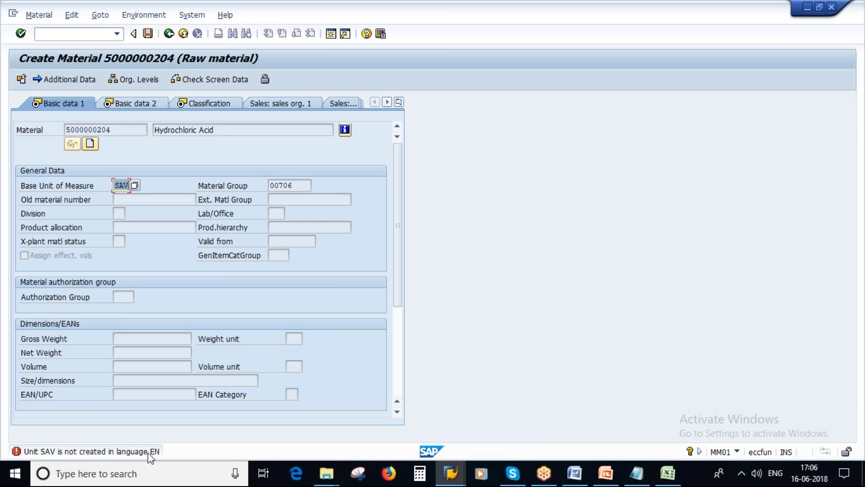
double_click(119, 186)
click(134, 186)
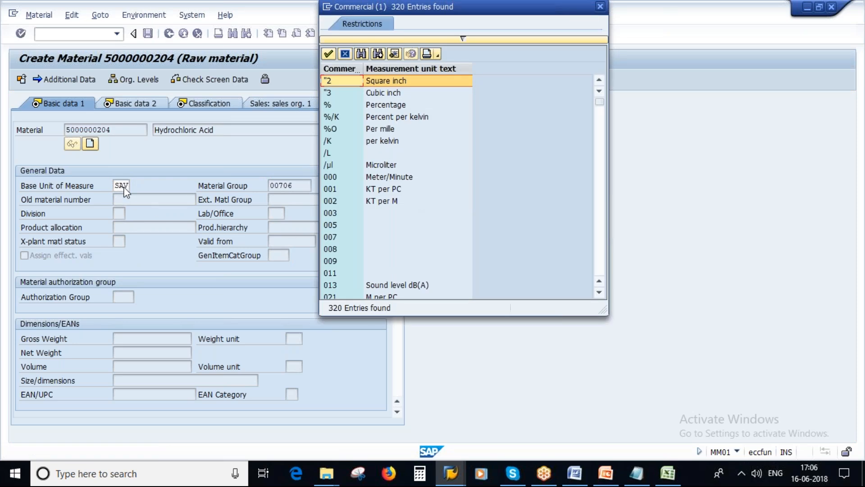
scroll(380, 208, down, 12)
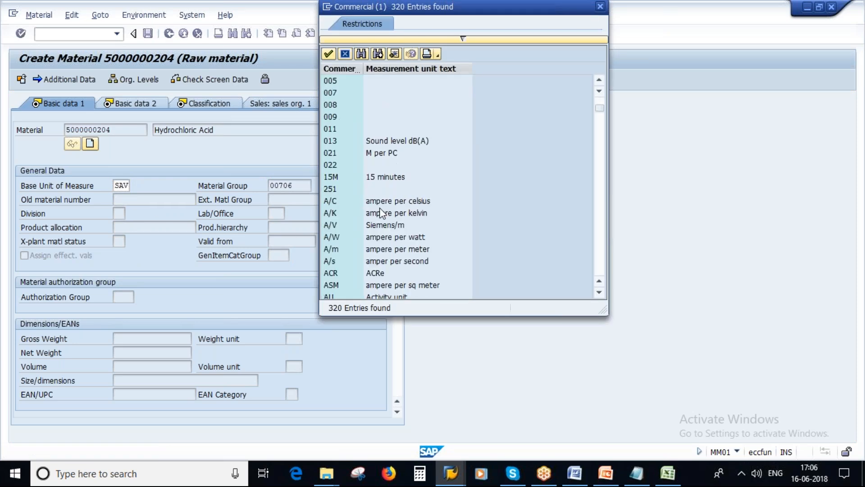
scroll(381, 212, down, 5)
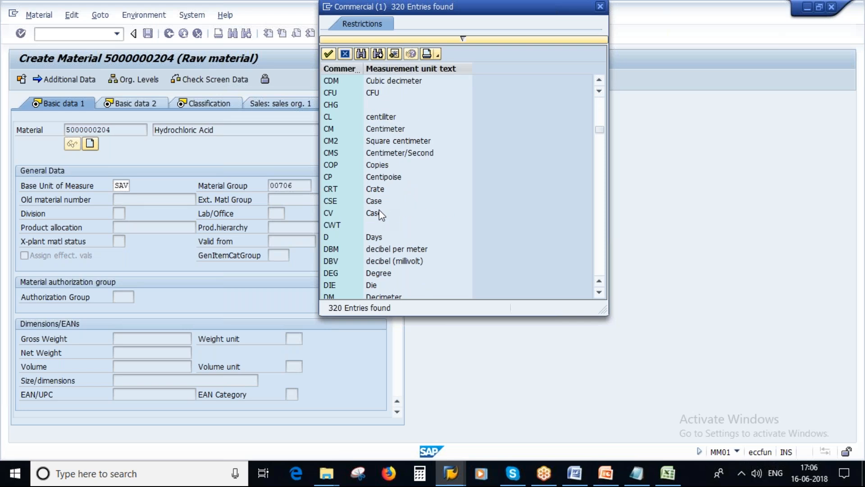
scroll(431, 189, down, 3)
key(Escape)
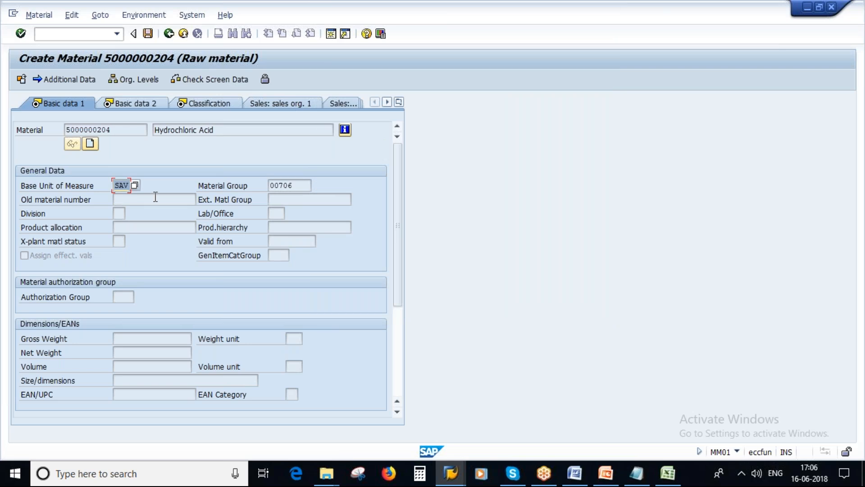
key(BackSpace)
text(L)
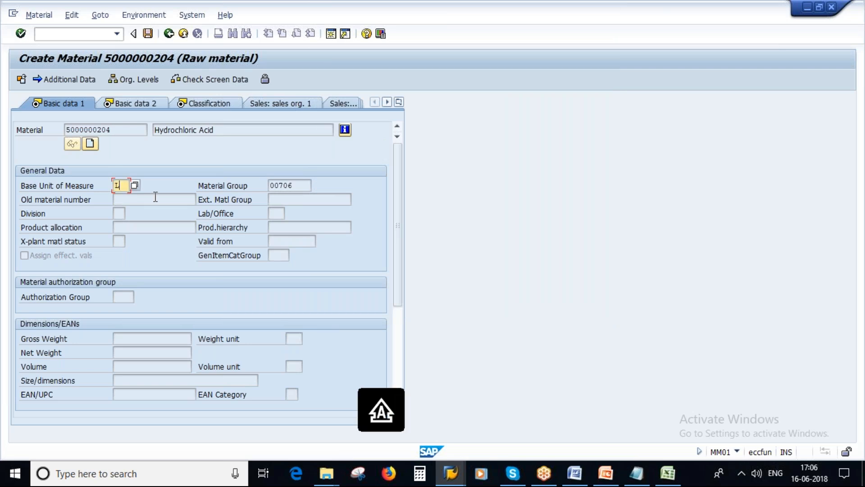
key(Return)
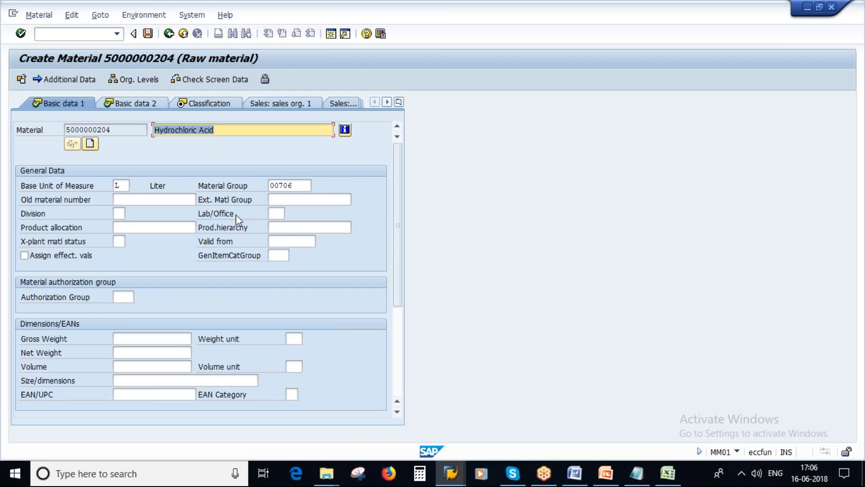
Re-enter and confirm material group 00706, then bring up the Excel workbook
click(121, 183)
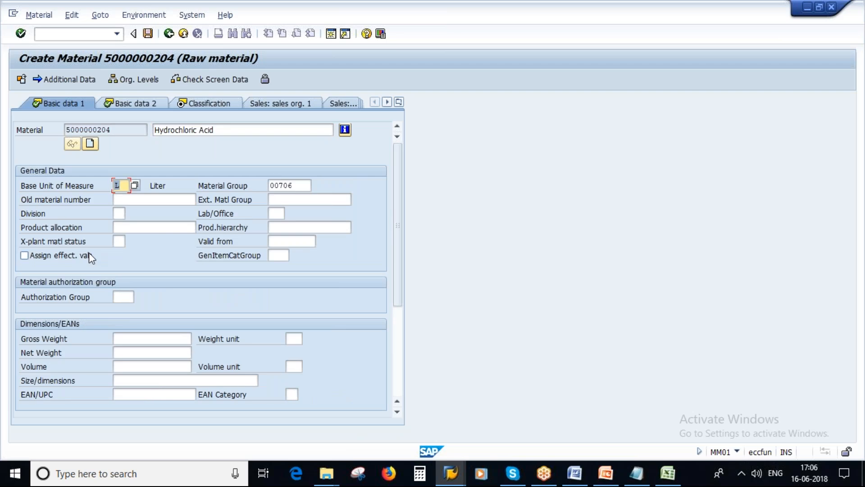
click(293, 185)
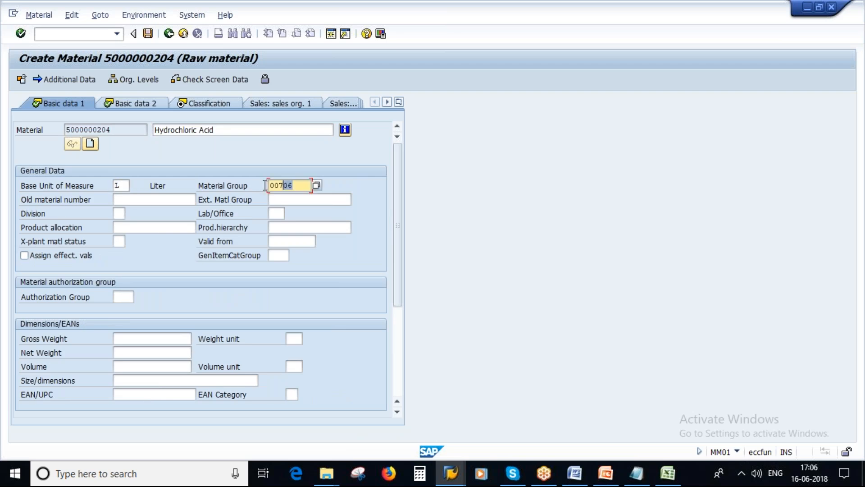
text(00706)
key(Return)
click(662, 480)
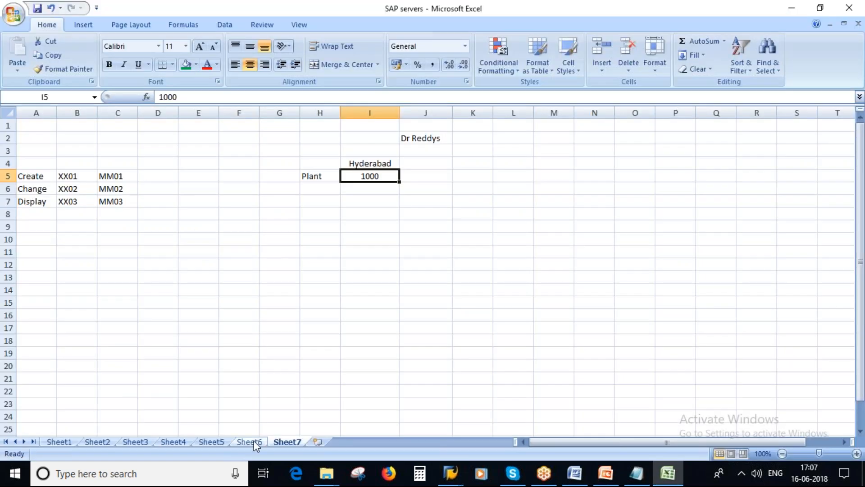
click(255, 443)
Show the Sheet6 material-type list and widen column E
click(443, 150)
click(211, 149)
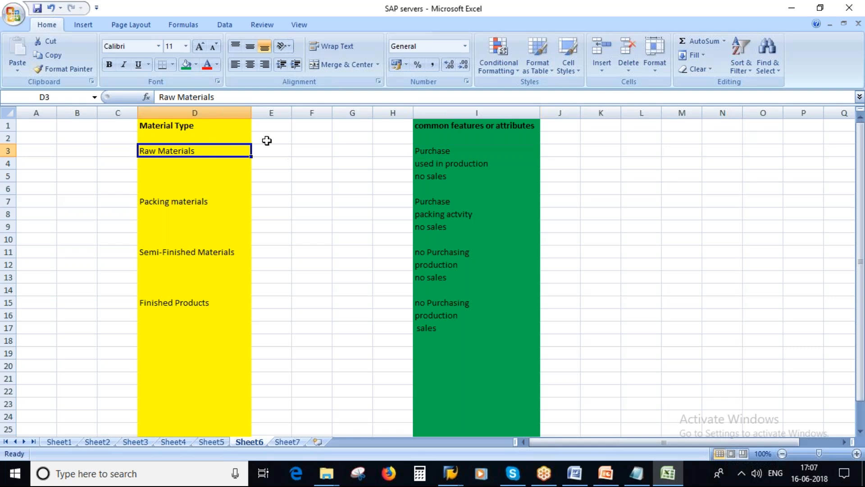
drag(291, 113, 322, 112)
Enter POWDERS, LIQUIDS and SEMI-SOLIDS into cells E3 to E5
click(287, 150)
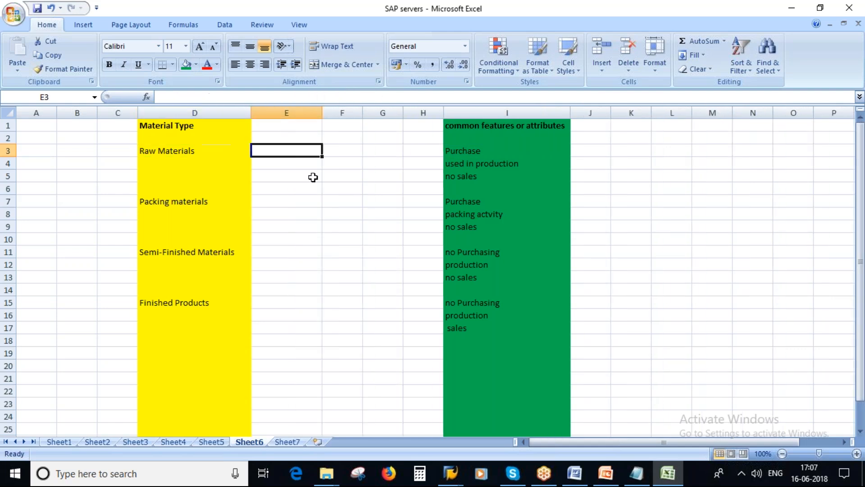
text(POW)
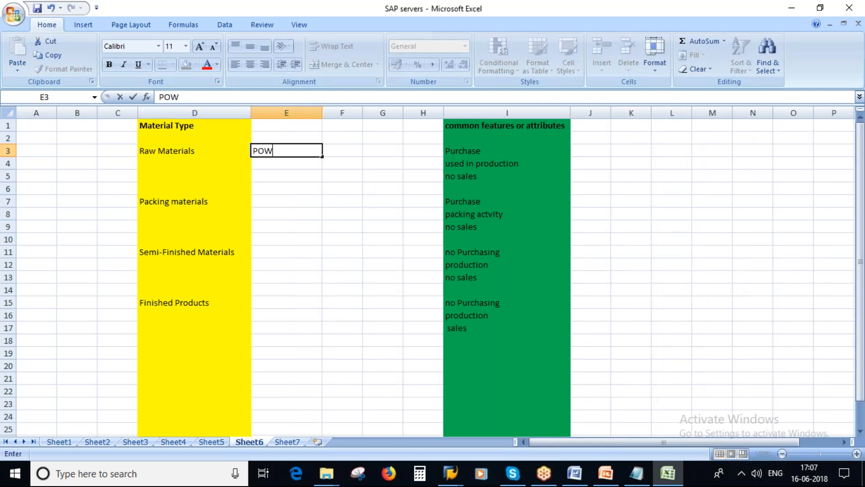
text(DERS)
click(338, 198)
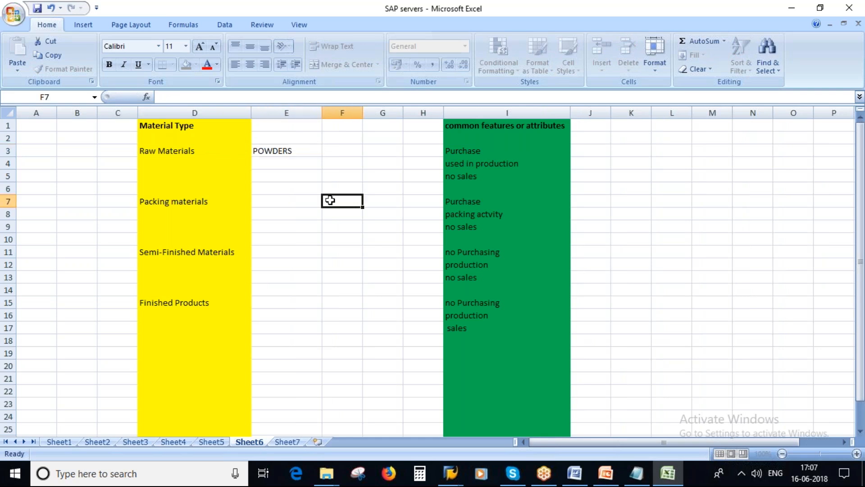
click(283, 160)
text(LIQUIDS)
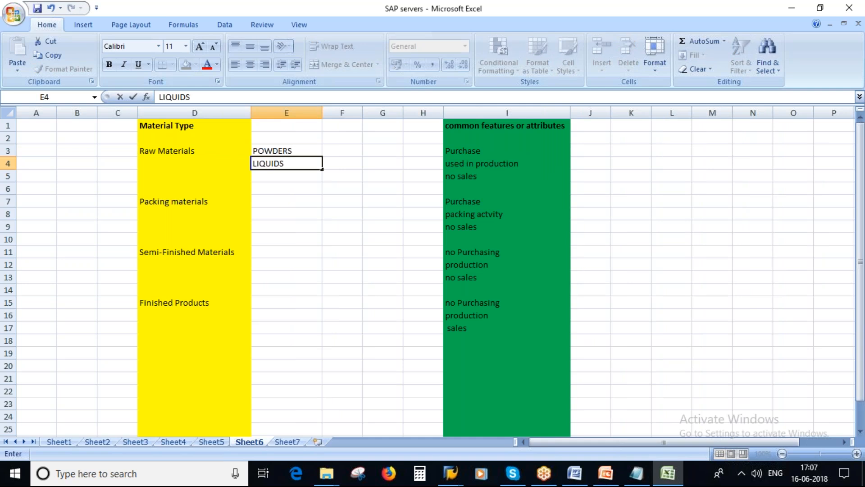
click(288, 204)
click(269, 174)
text(SEMI-SOLIDS)
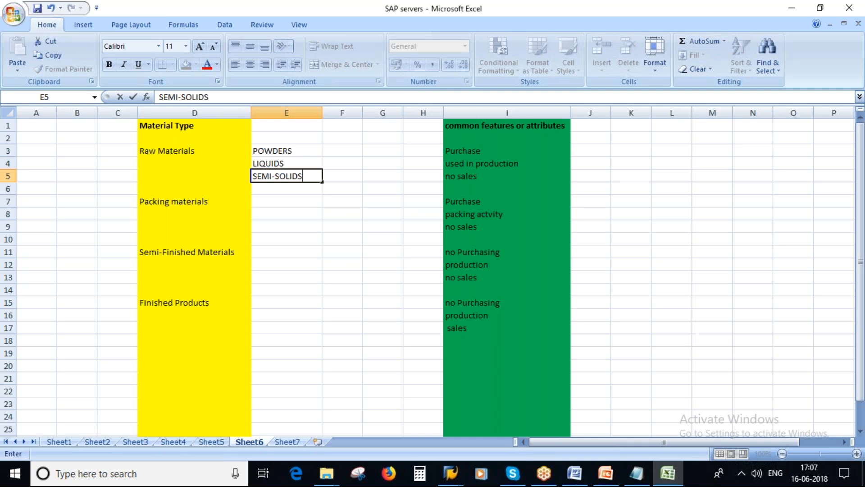
key(Return)
drag(293, 150, 288, 176)
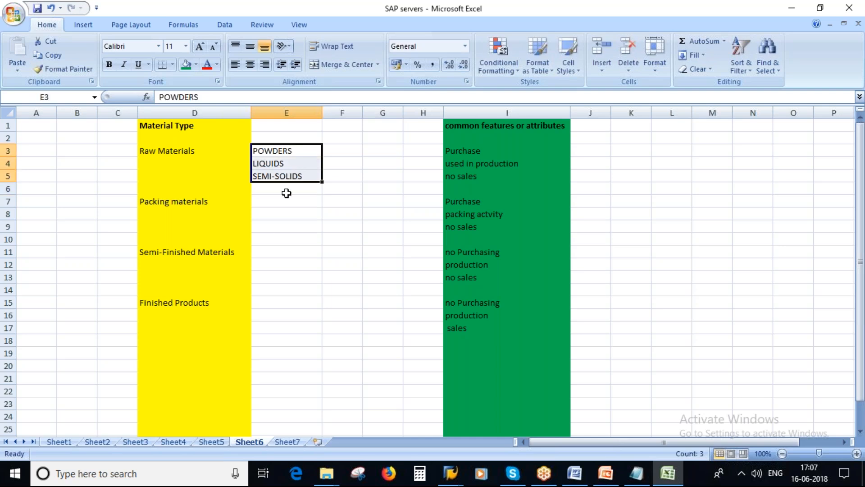
click(280, 151)
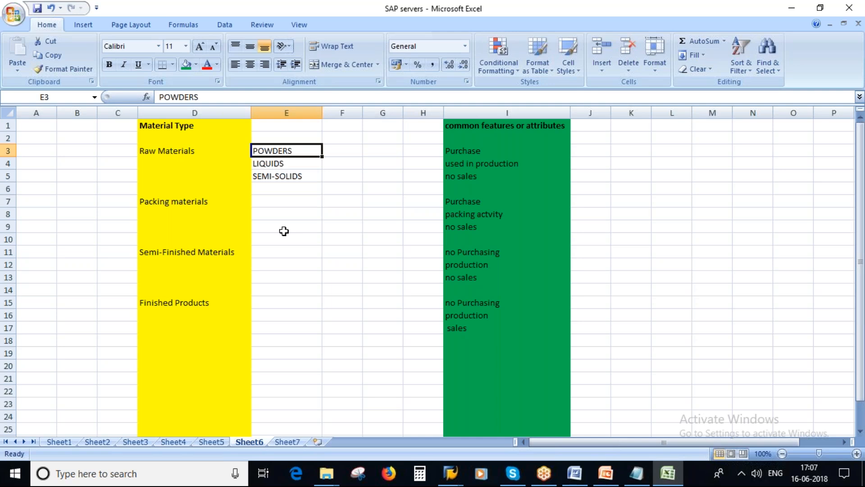
Return to SAP and open the Material Group value list
key(alt+Tab)
click(122, 184)
click(211, 131)
double_click(211, 131)
click(303, 188)
click(317, 188)
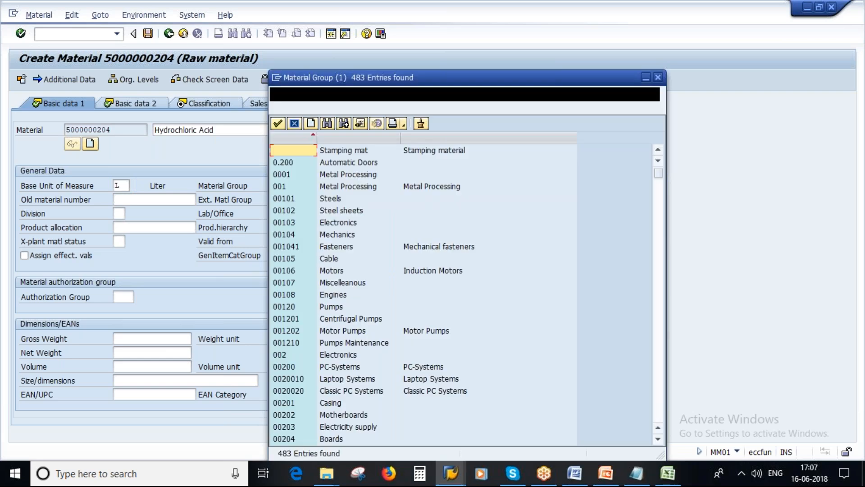
Choose 011 Solvent from the Material Group value list in place of 00706
scroll(354, 288, down, 3)
scroll(353, 284, down, 1)
scroll(354, 288, down, 15)
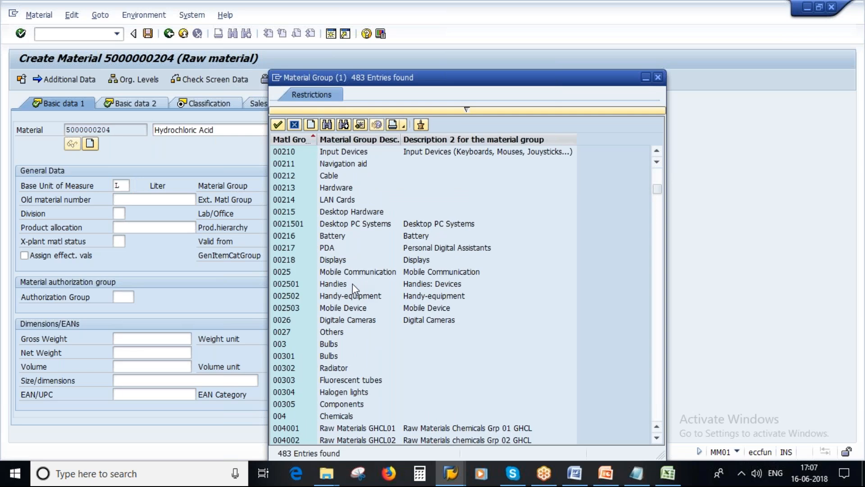
scroll(352, 283, down, 8)
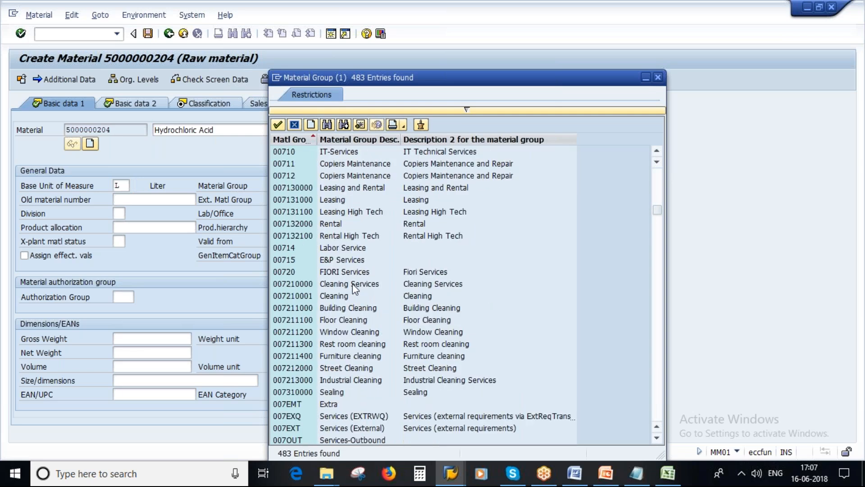
scroll(353, 289, down, 2)
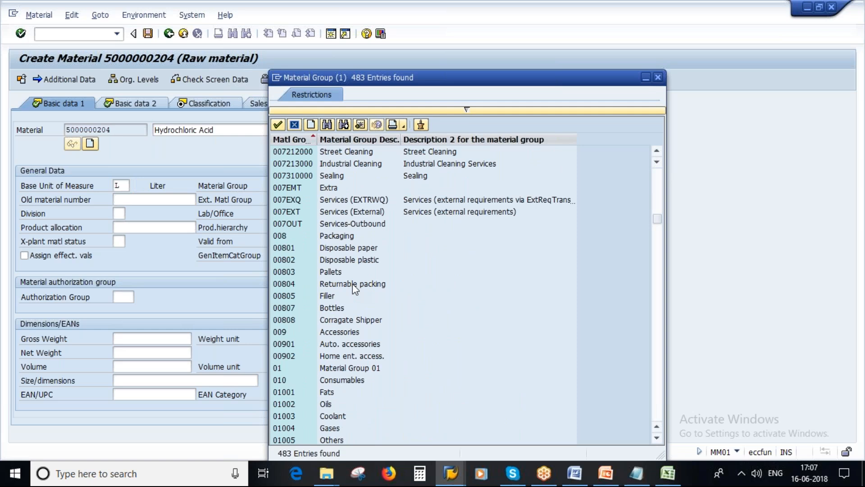
scroll(352, 283, down, 2)
click(327, 336)
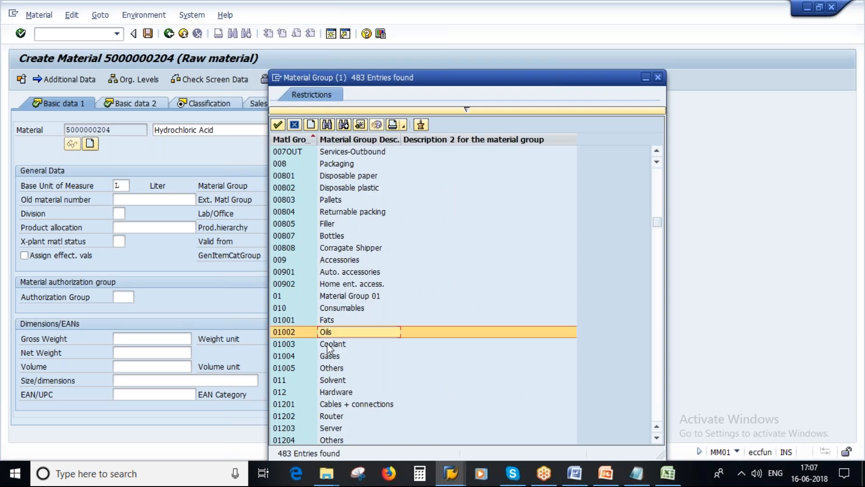
click(337, 381)
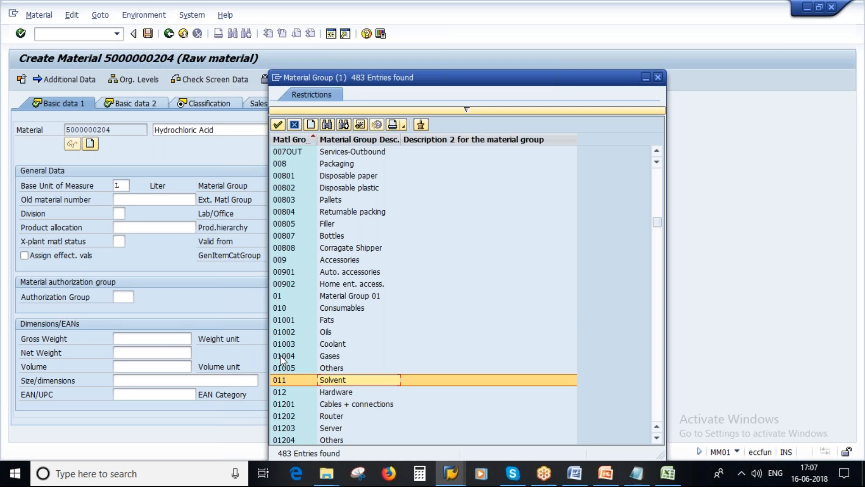
double_click(337, 380)
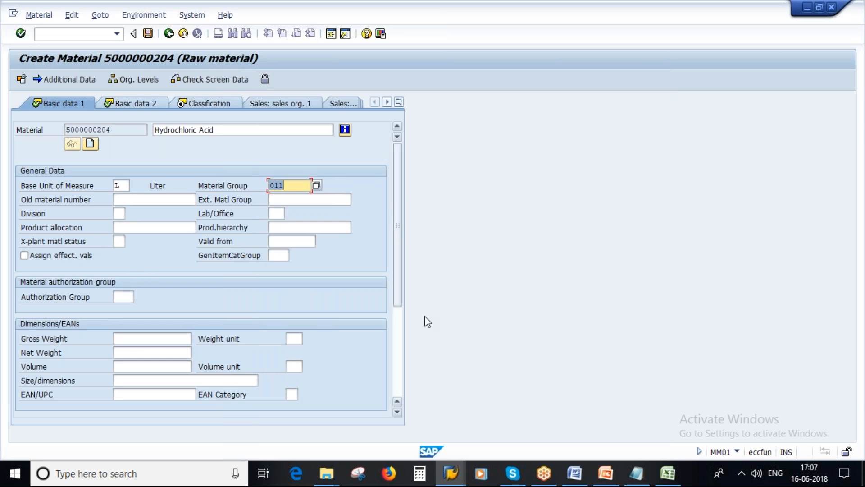
drag(399, 256, 80, 315)
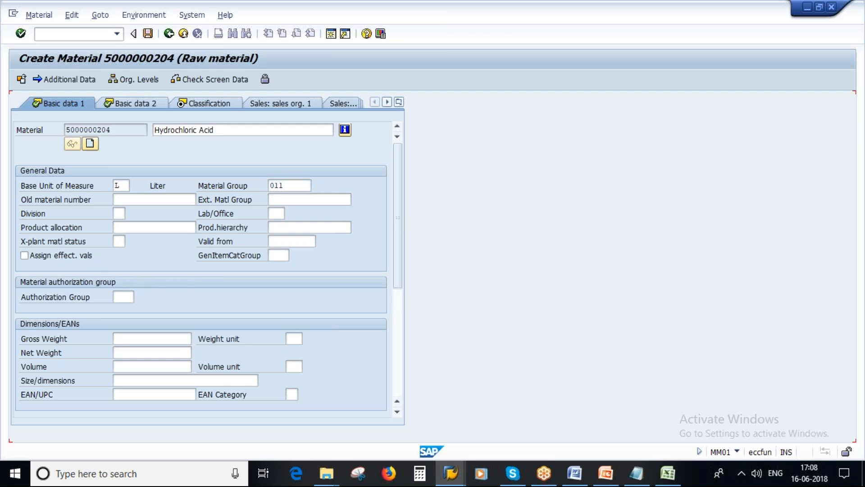
Advance past Basic data 2 and choose class type 023 Batch
key(Return)
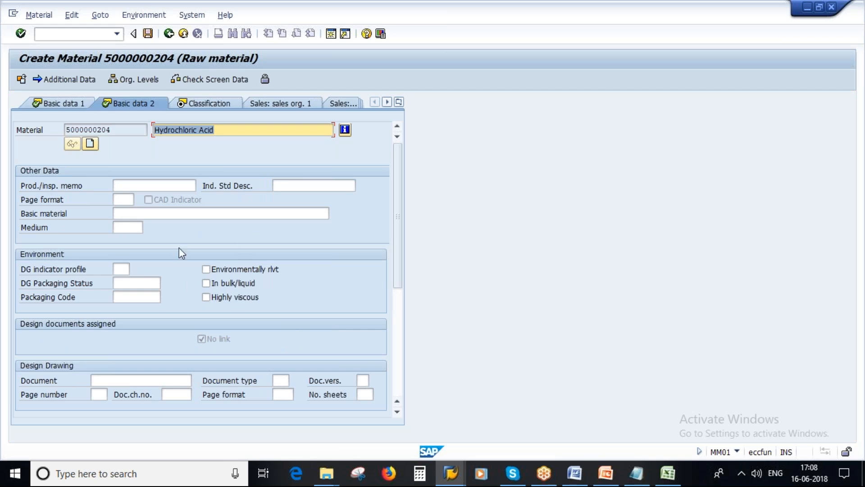
click(153, 185)
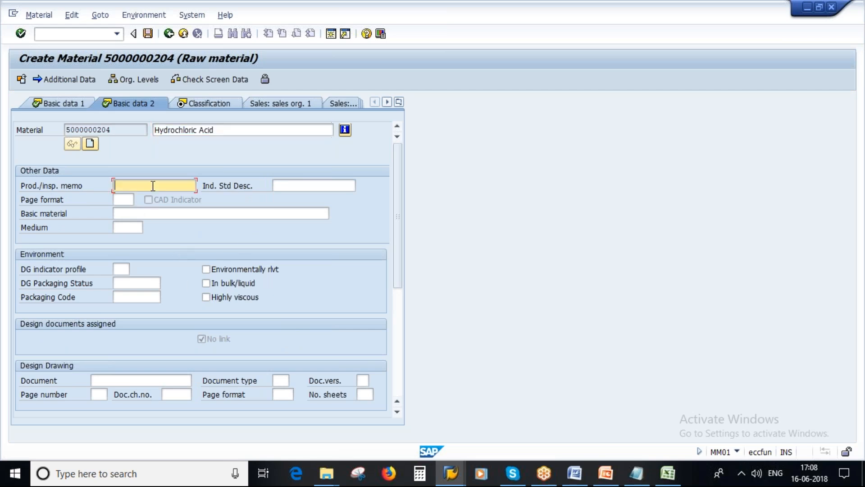
click(289, 186)
click(127, 199)
key(Return)
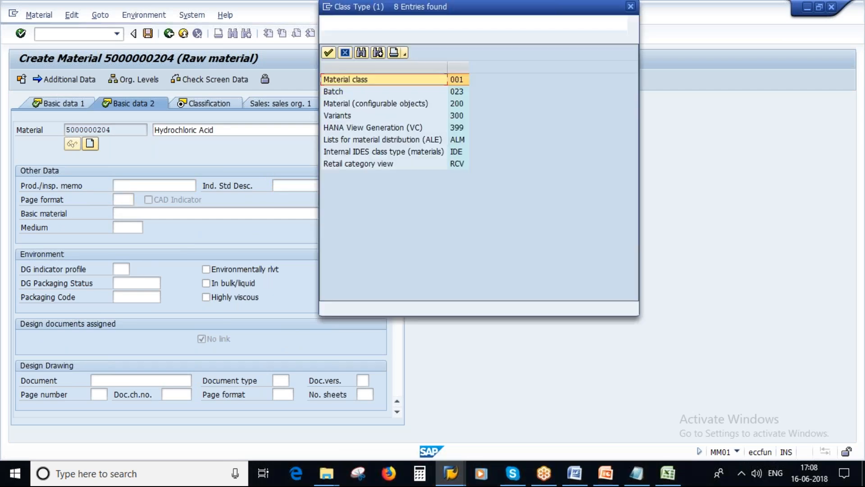
click(456, 93)
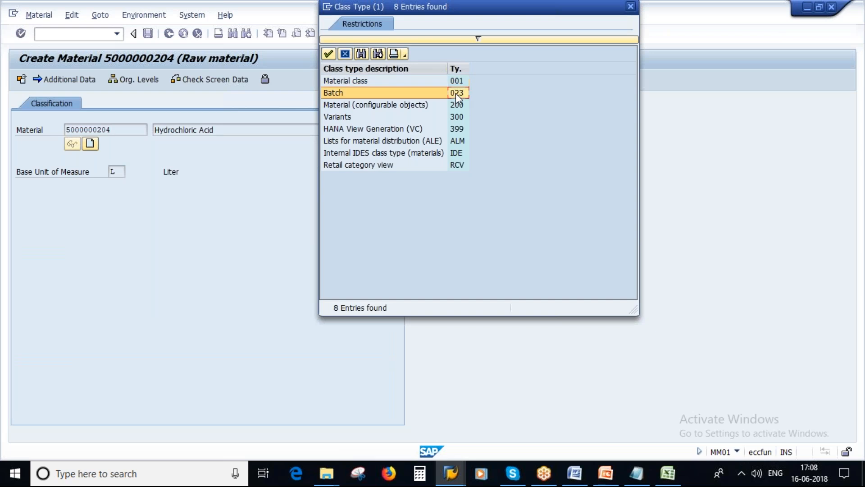
click(456, 93)
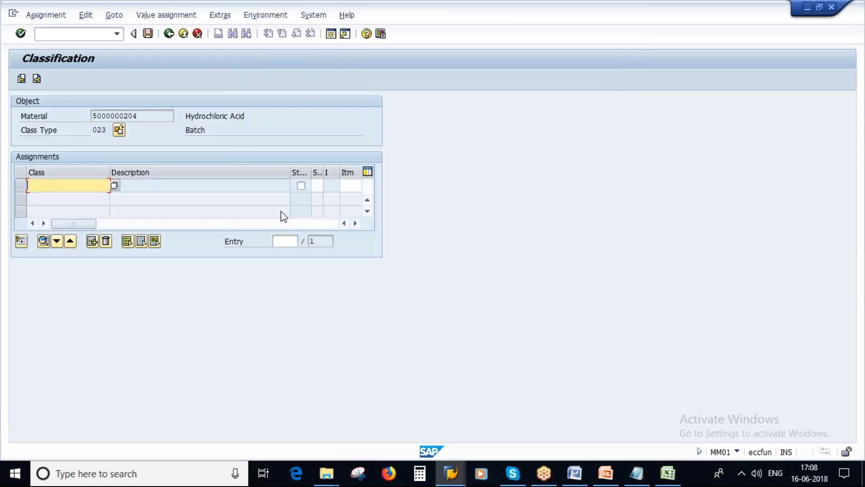
Check the Word course syllabus, then return to the SAP Classification screen
click(576, 474)
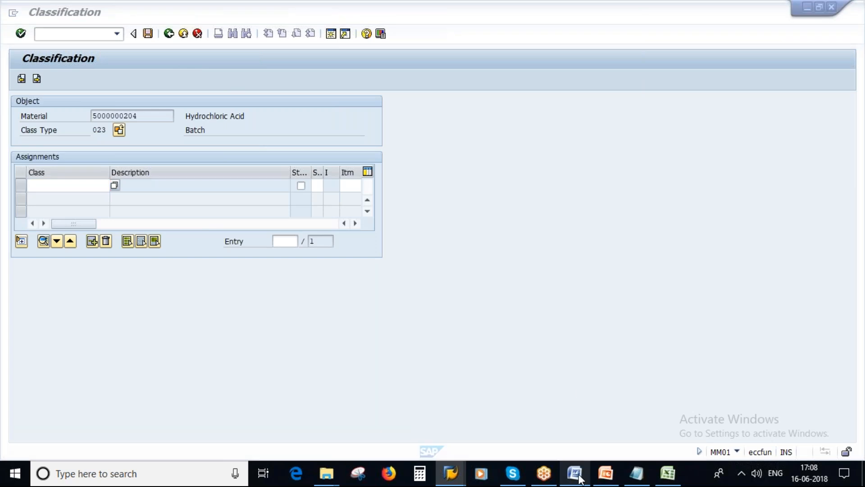
scroll(440, 311, down, 10)
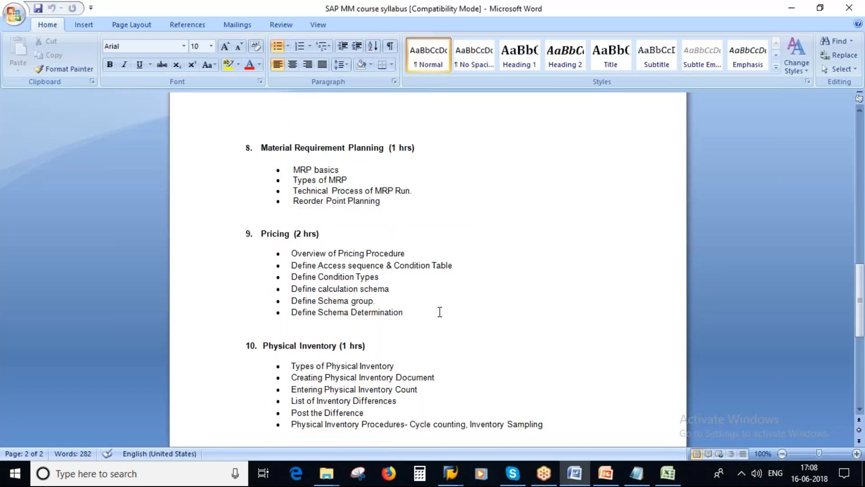
scroll(440, 312, down, 2)
scroll(440, 311, up, 3)
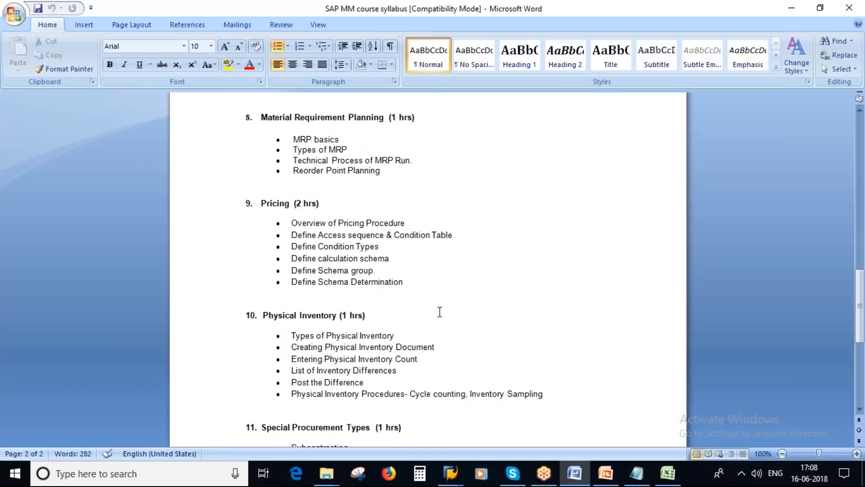
key(alt+Tab)
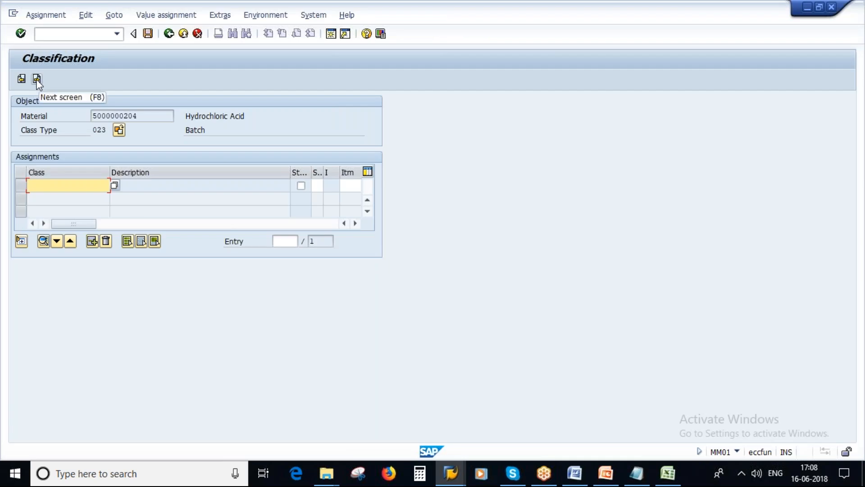
click(37, 79)
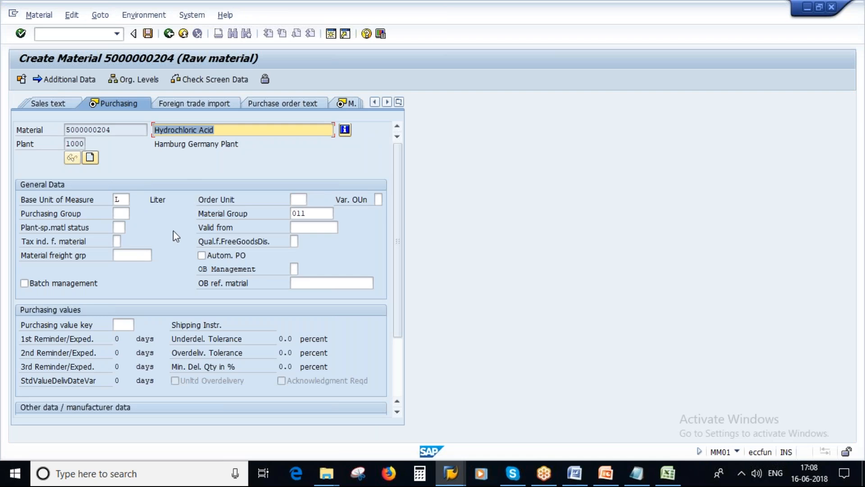
click(54, 284)
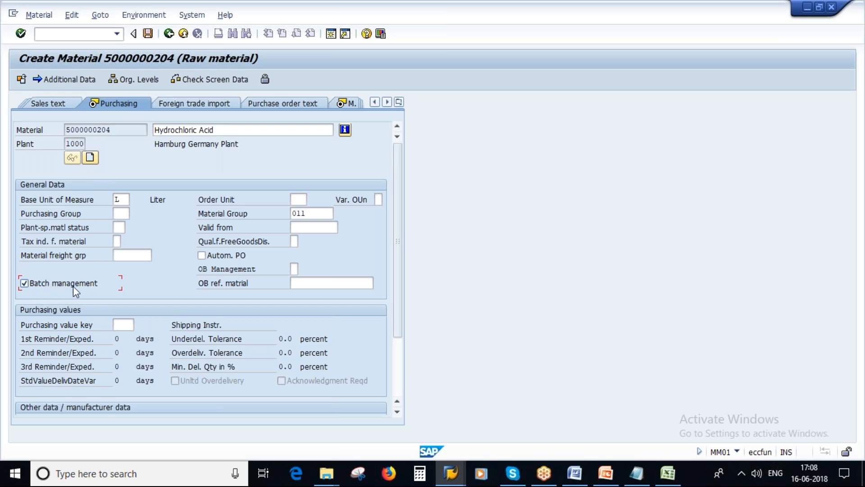
click(108, 215)
double_click(129, 134)
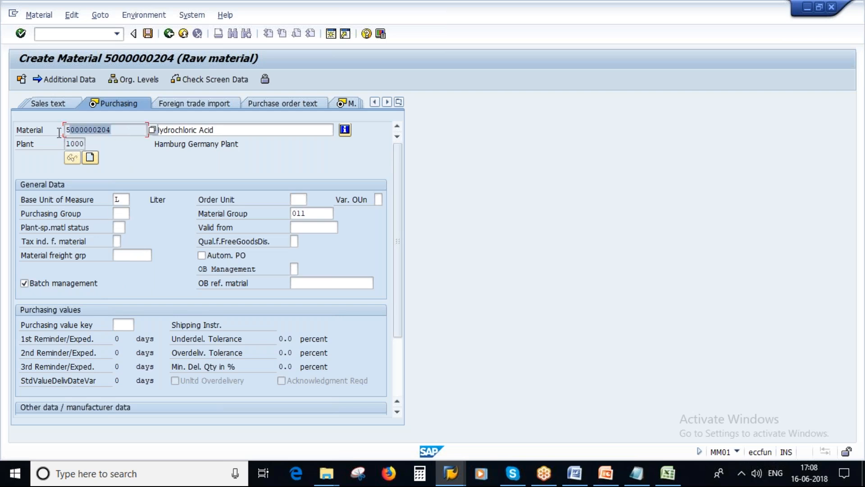
click(128, 214)
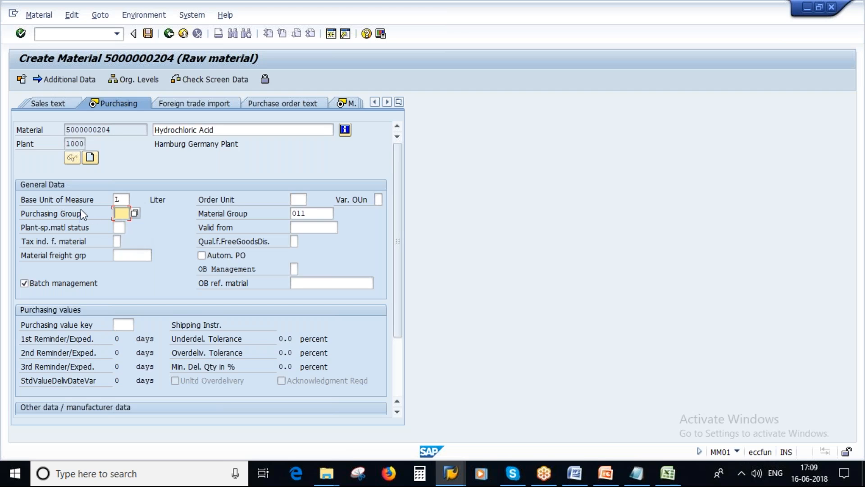
Pick purchasing group 3AA from the value list and continue to MRP 1
click(135, 213)
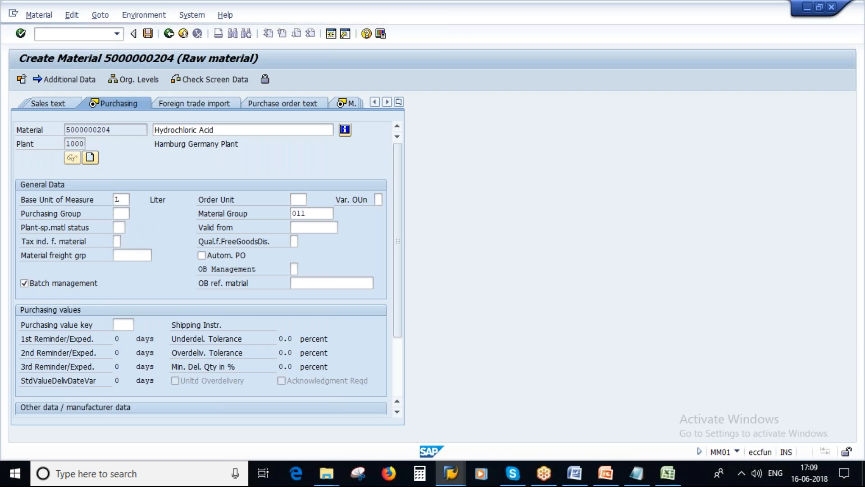
key(F4)
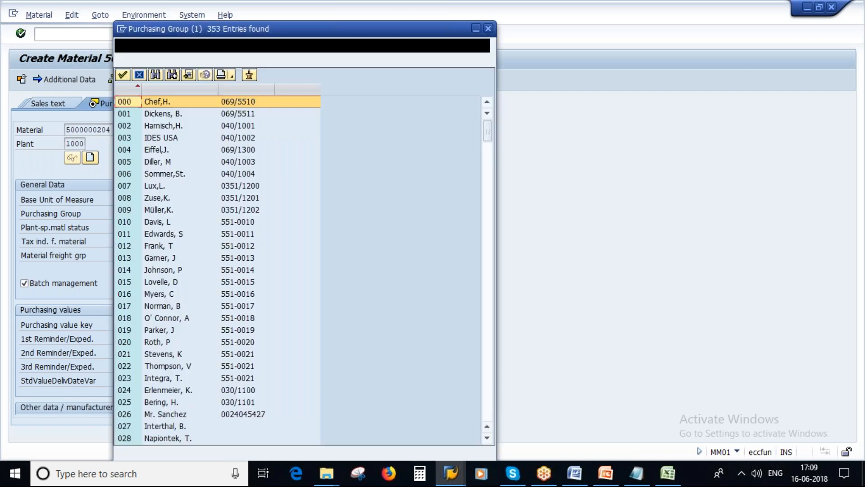
scroll(217, 352, down, 6)
scroll(216, 353, down, 3)
scroll(216, 353, down, 2)
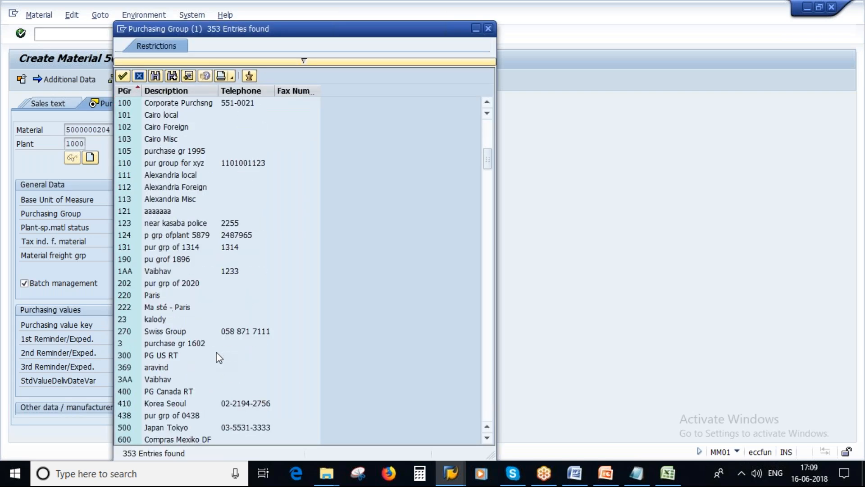
click(160, 381)
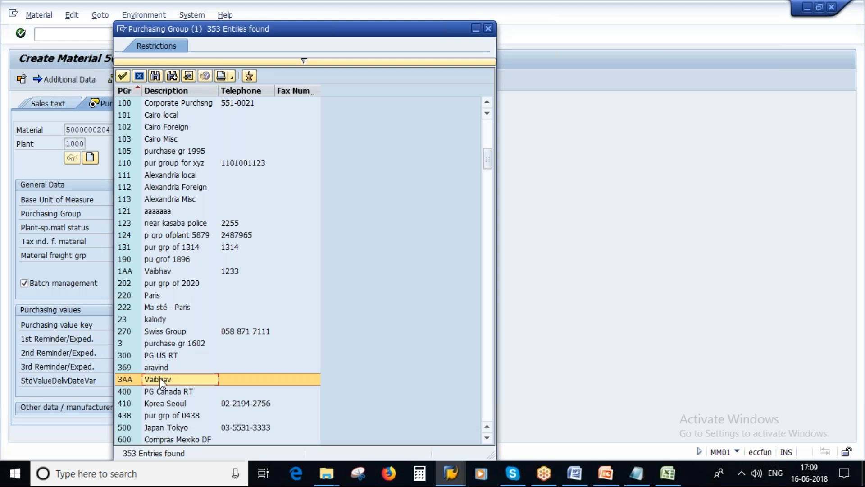
double_click(160, 379)
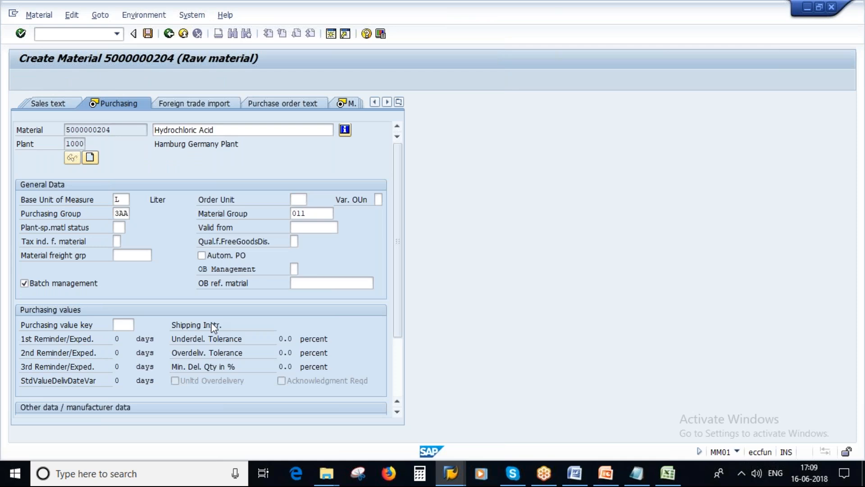
key(Return)
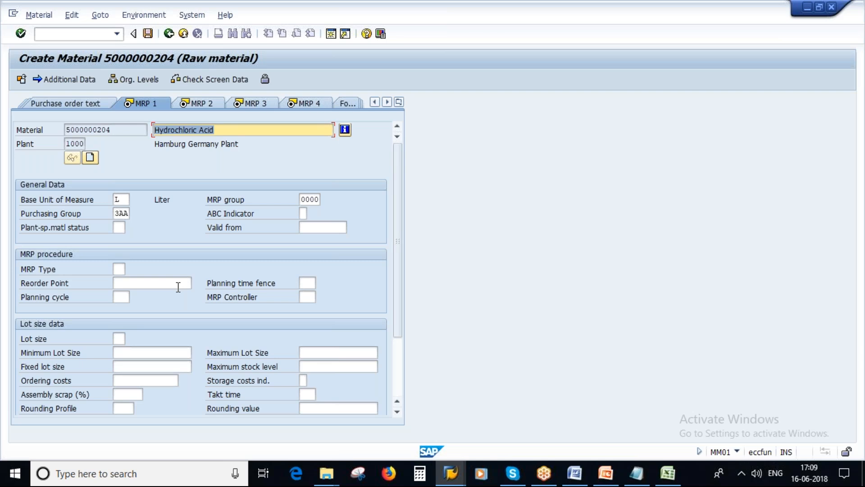
On MRP 1, set MRP type PD and lot size EX
click(118, 269)
text(PD)
click(306, 296)
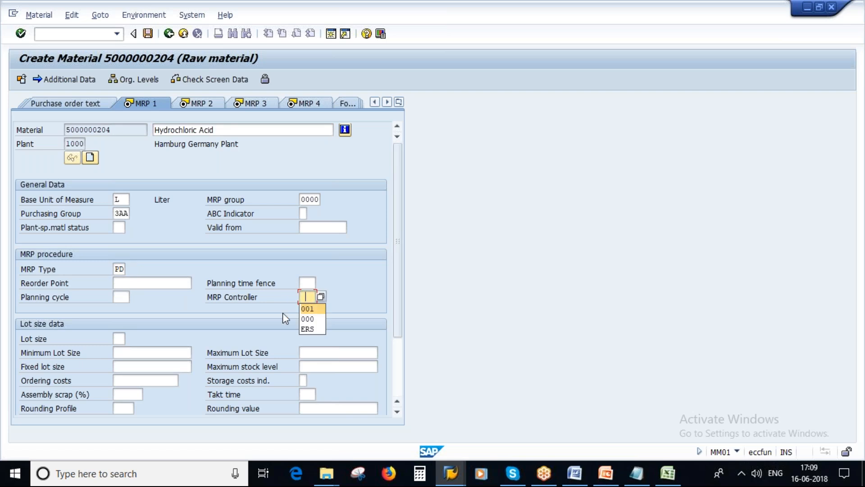
click(118, 338)
text(EX)
key(Return)
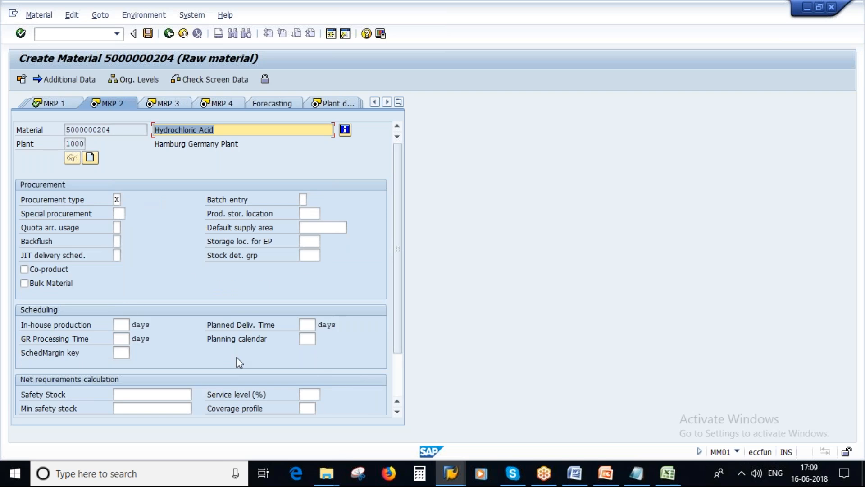
On MRP 2, set planned delivery time 5 days and scheduling margin key 000
click(305, 325)
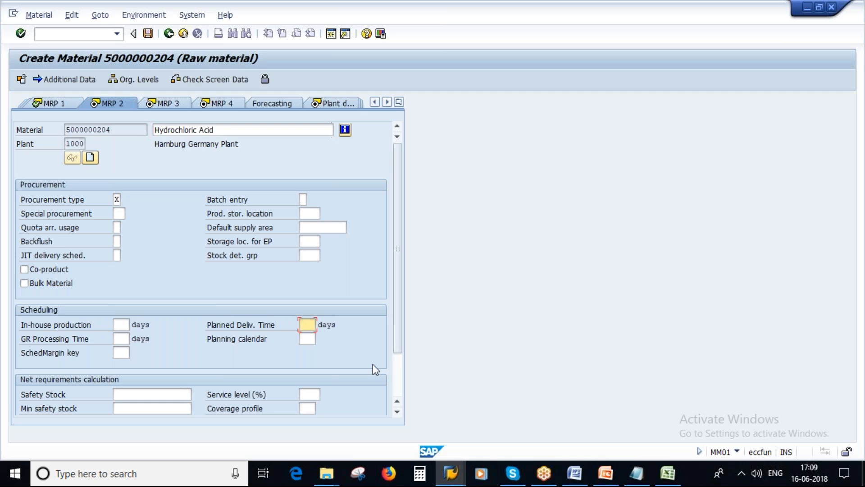
text(5)
drag(311, 325, 299, 325)
drag(119, 130, 53, 130)
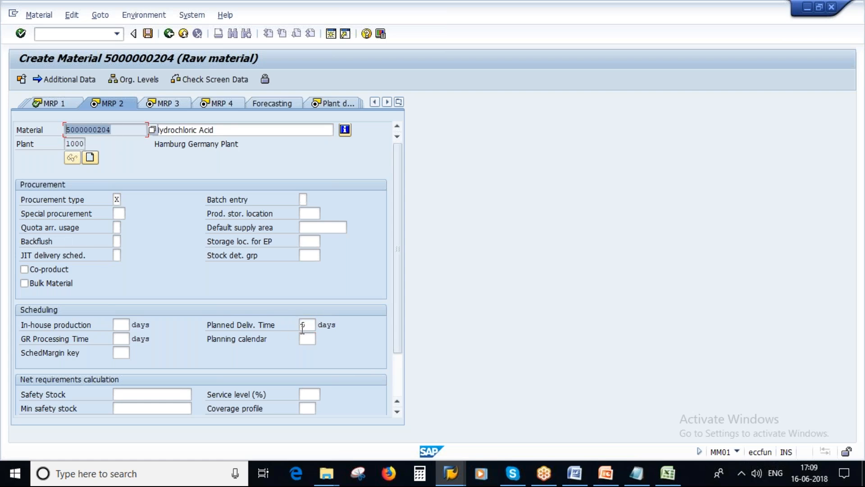
drag(309, 324, 301, 324)
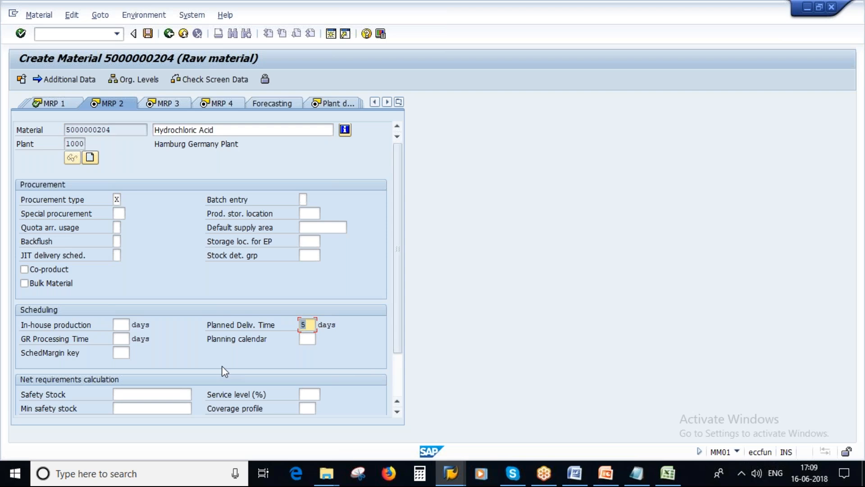
drag(308, 324, 197, 373)
click(122, 354)
click(126, 365)
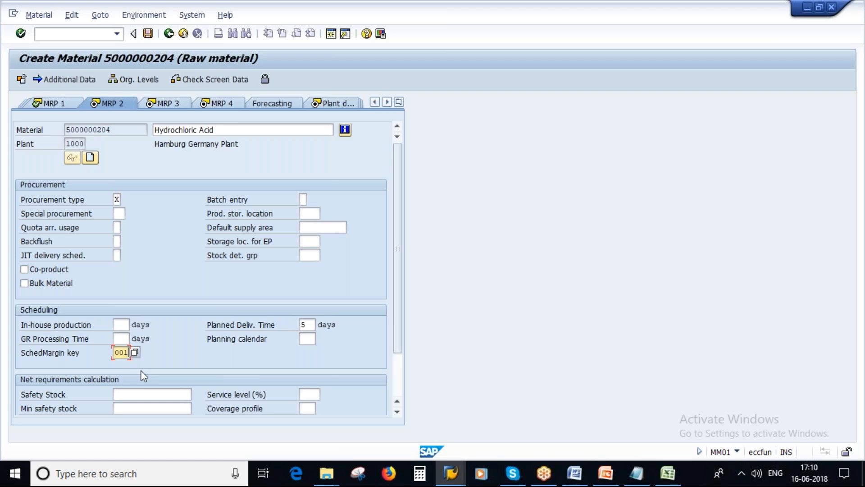
key(BackSpace)
text(0)
key(Return)
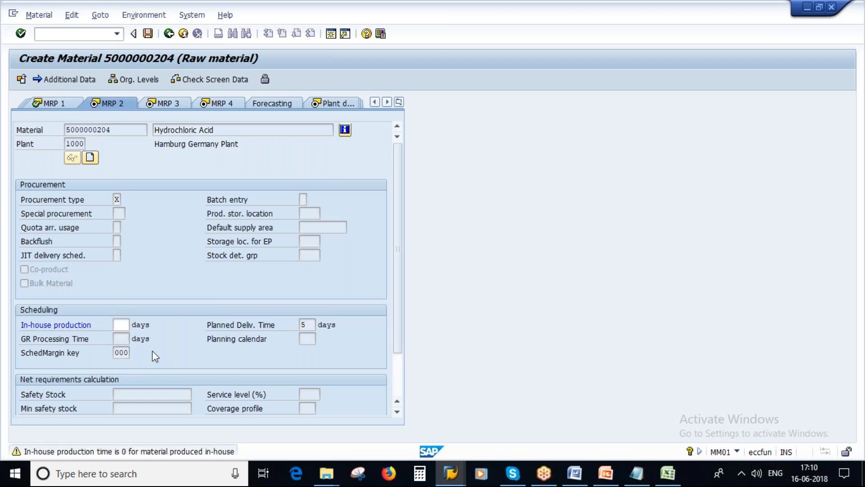
key(Return)
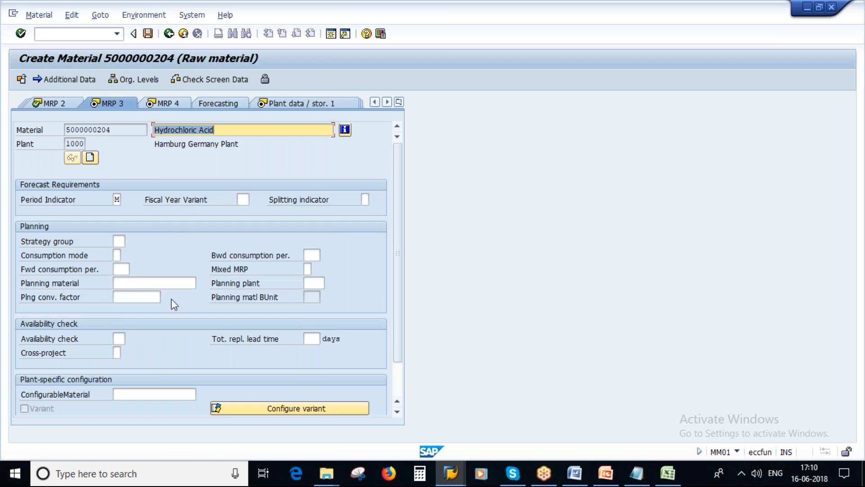
Set availability check 02, then pass MRP 4, plant storage and quality views to Accounting 1
click(115, 339)
text(0)
click(119, 353)
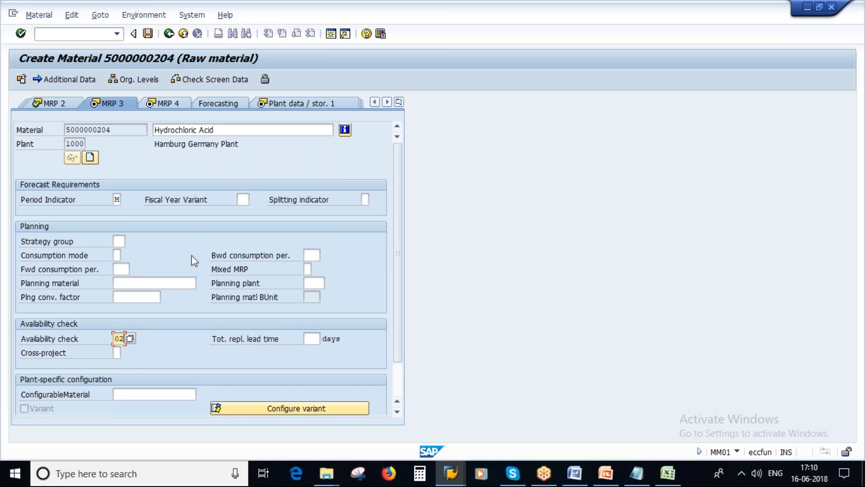
key(Return)
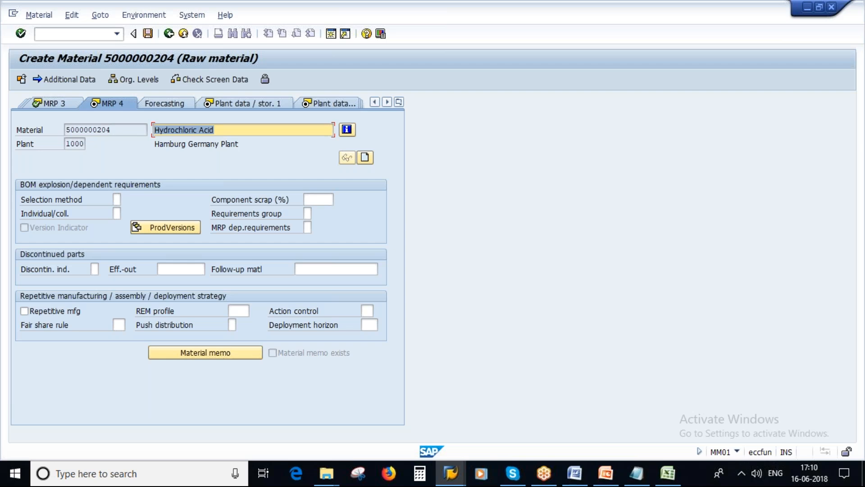
key(Return)
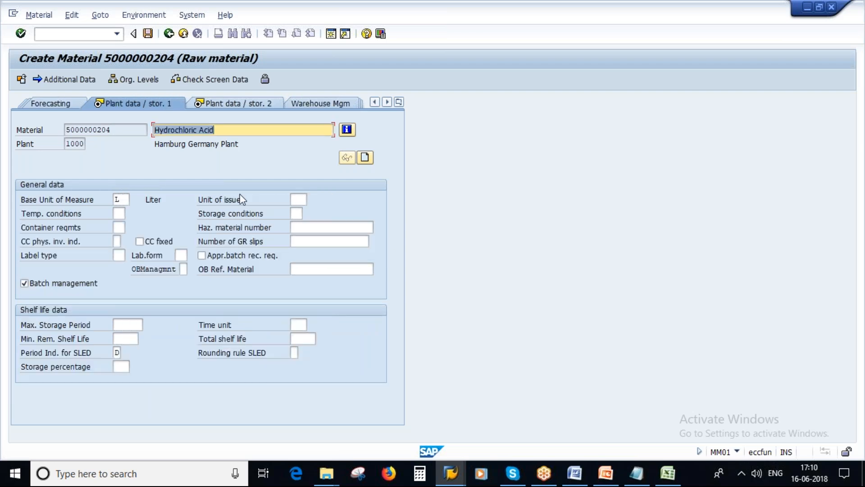
key(Return)
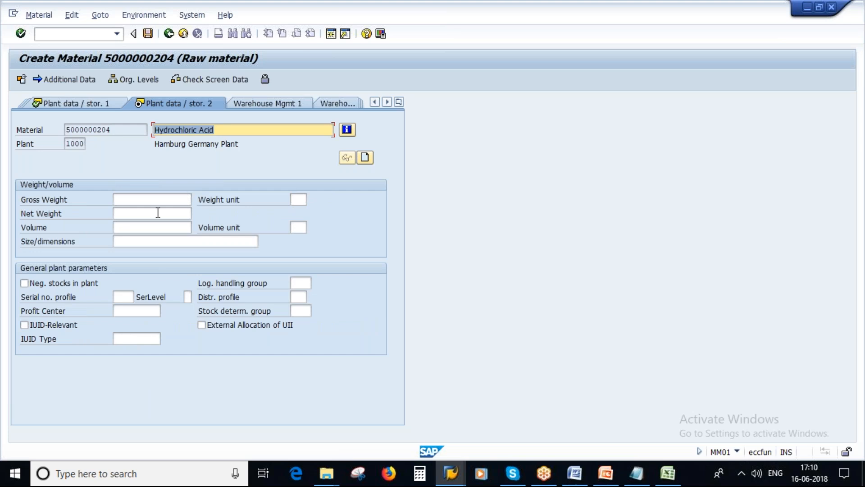
key(Return)
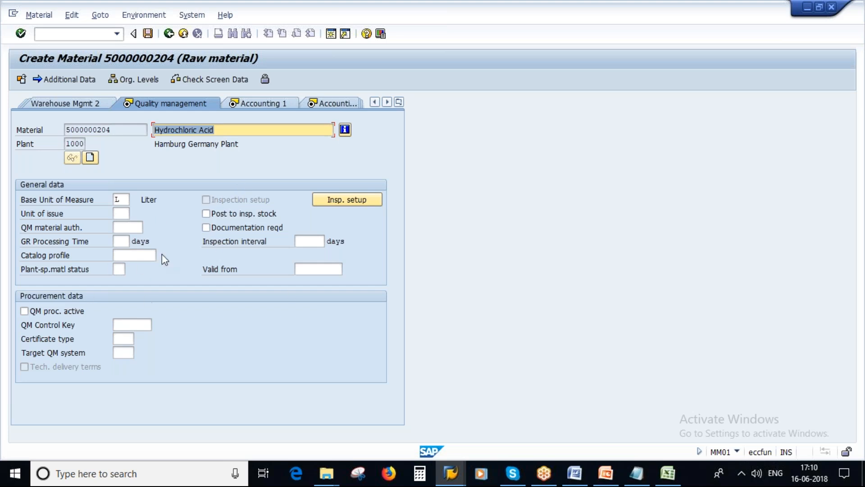
key(Return)
key(Return)
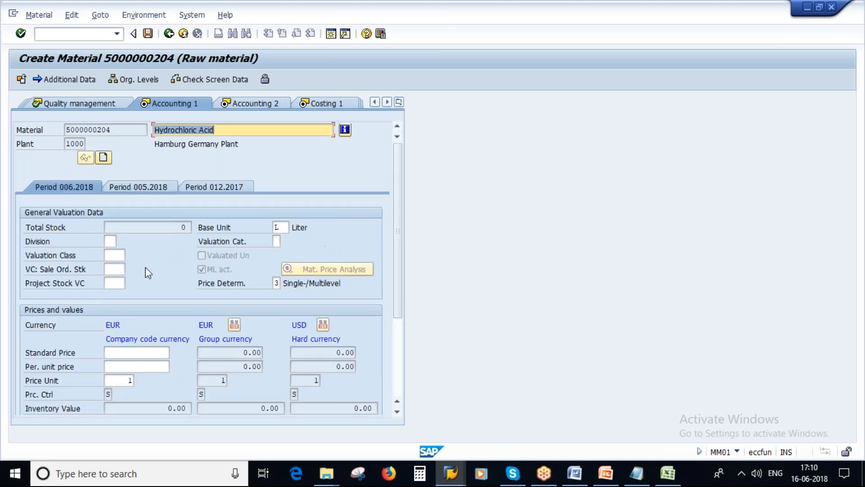
Set valuation class 3000 (Raw materials 1) from the value list
click(116, 255)
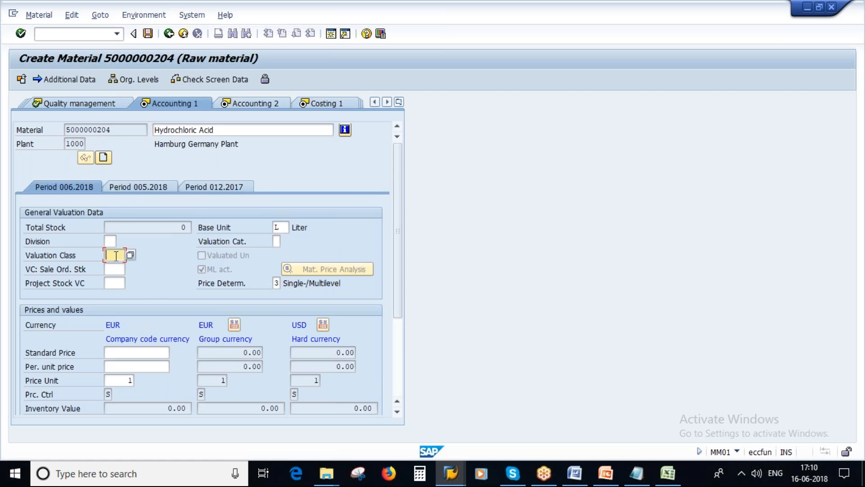
click(132, 255)
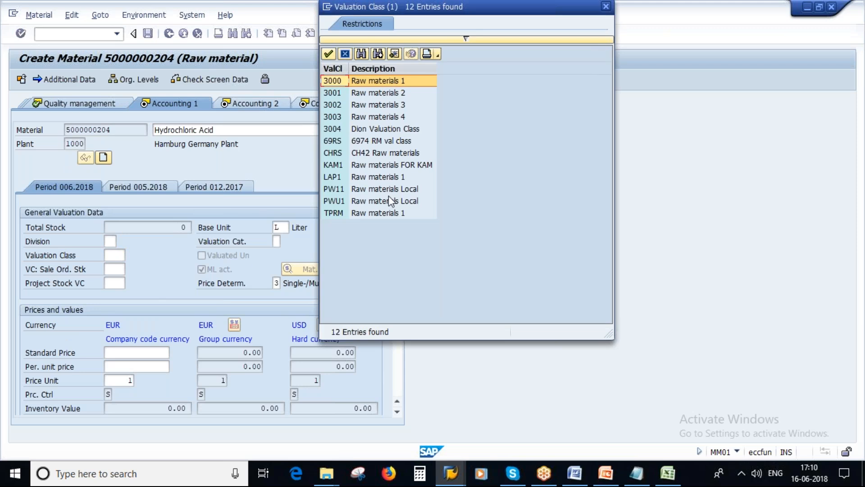
click(365, 83)
double_click(365, 83)
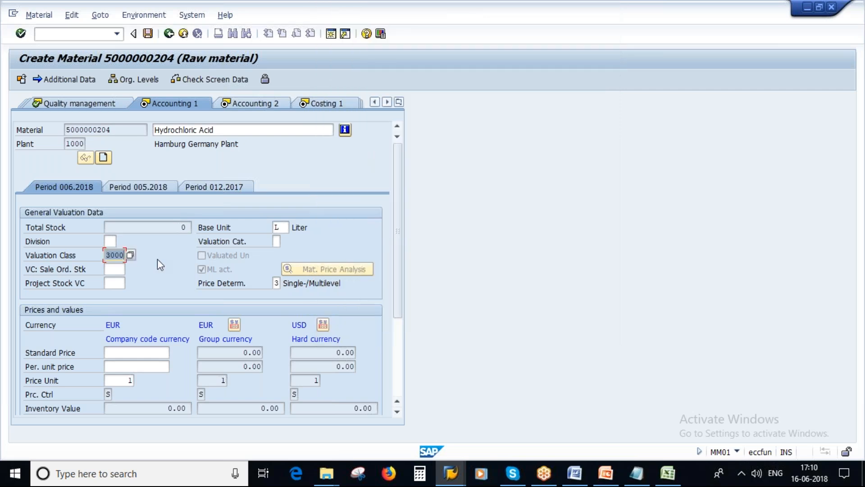
Enter a per-unit price of 3.00 EUR and continue to Accounting 2
click(146, 356)
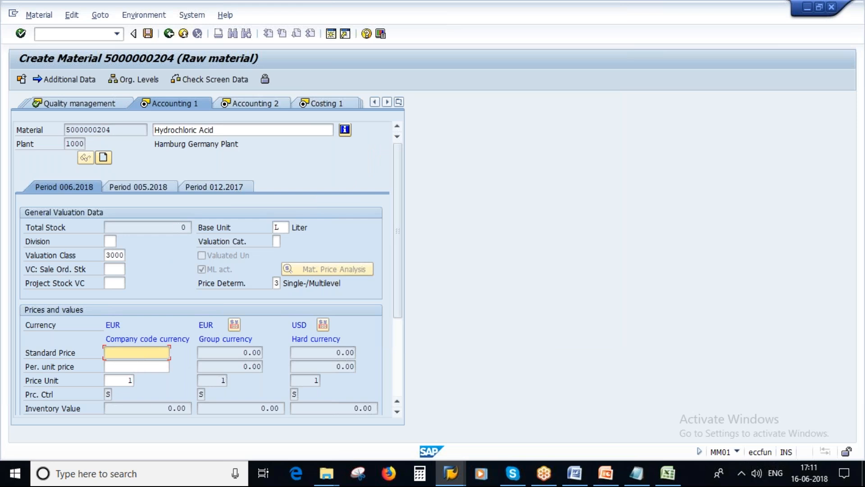
click(158, 367)
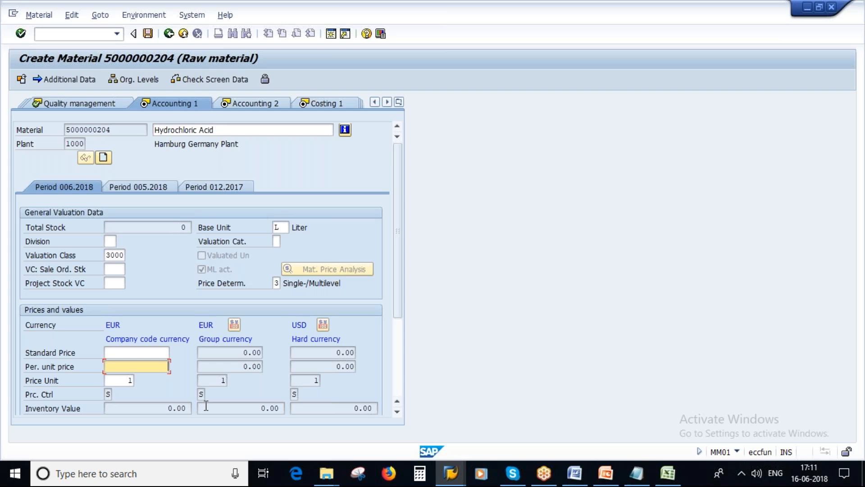
text(3)
key(Return)
key(Return)
double_click(152, 367)
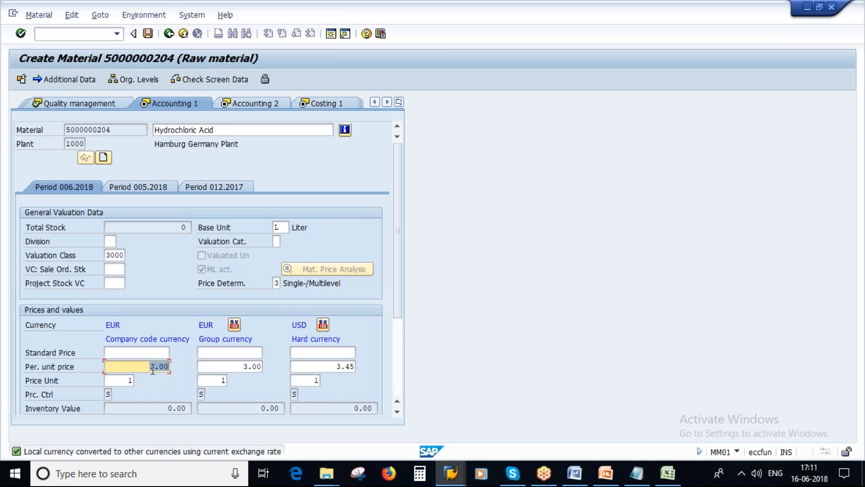
drag(144, 369, 173, 365)
click(276, 227)
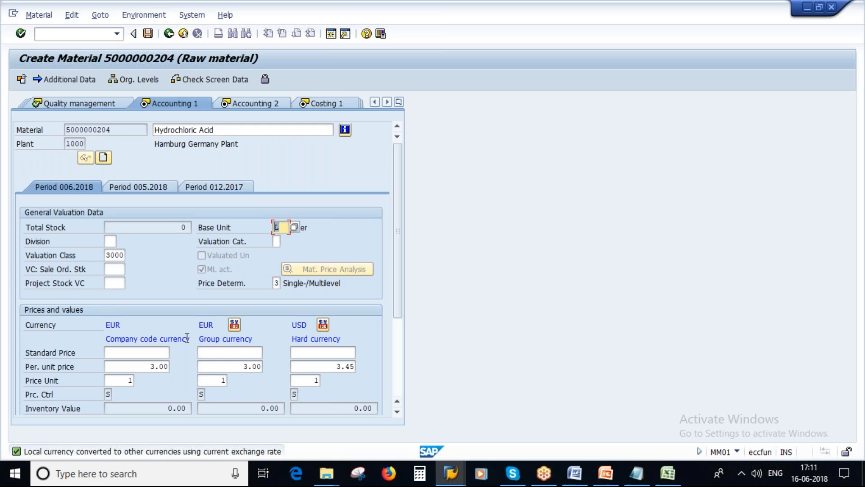
drag(143, 368, 169, 369)
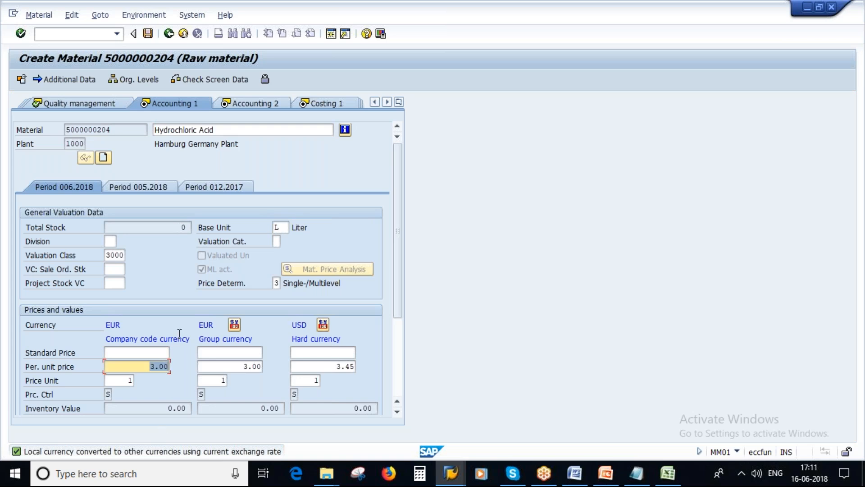
drag(108, 325, 121, 324)
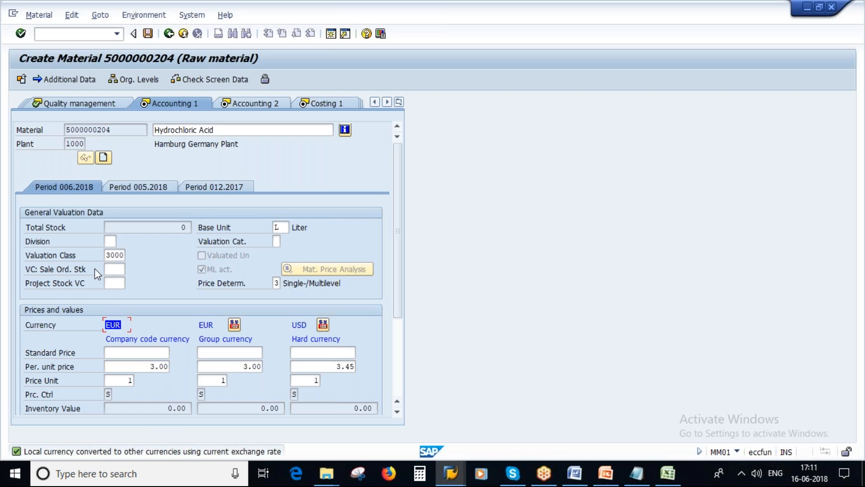
key(Return)
key(Return)
key(Return)
key(Return)
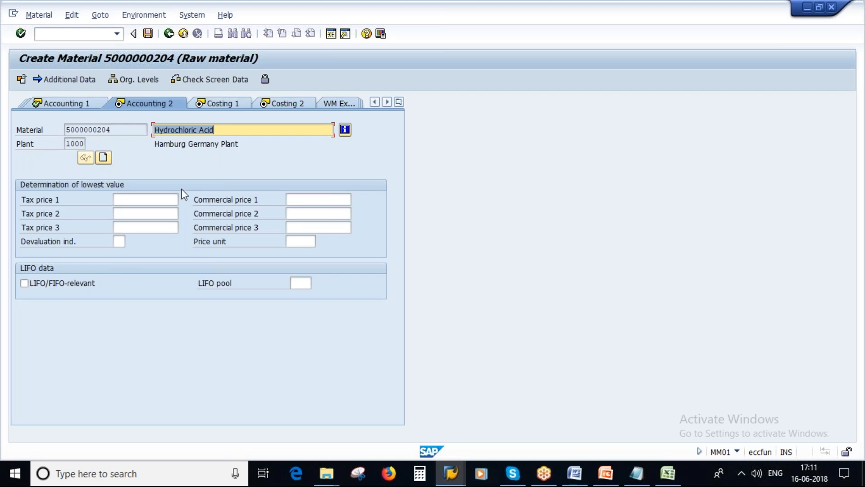
key(Return)
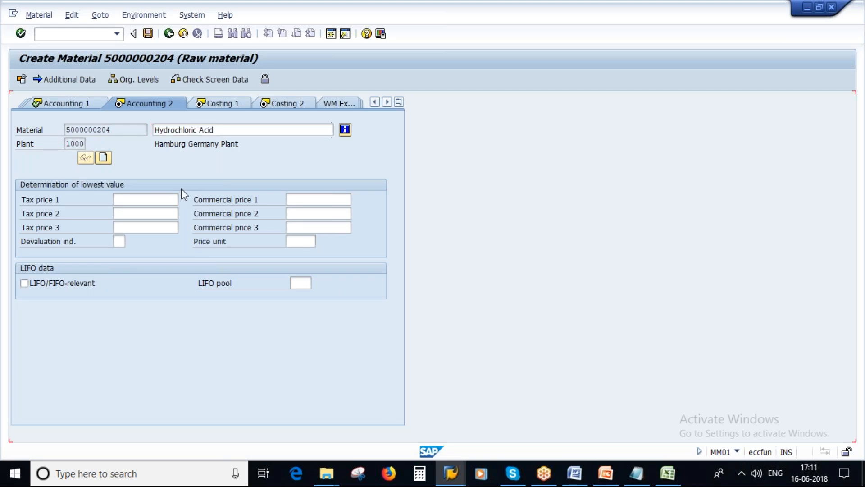
key(Return)
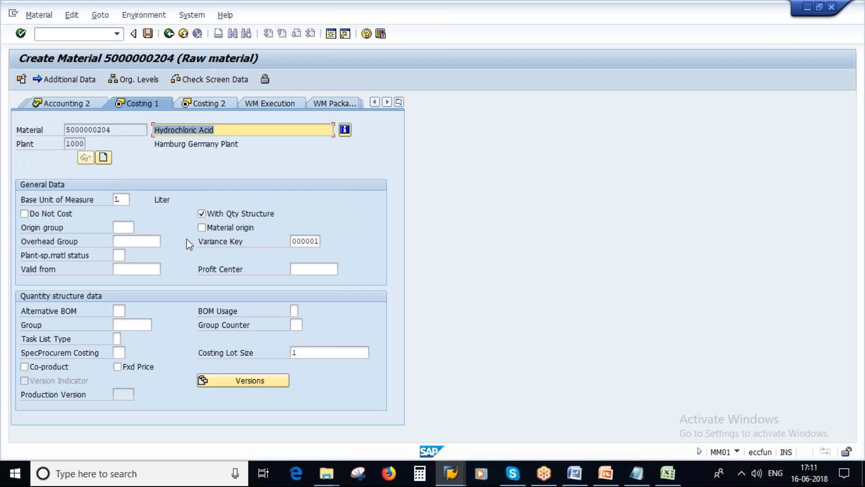
key(Return)
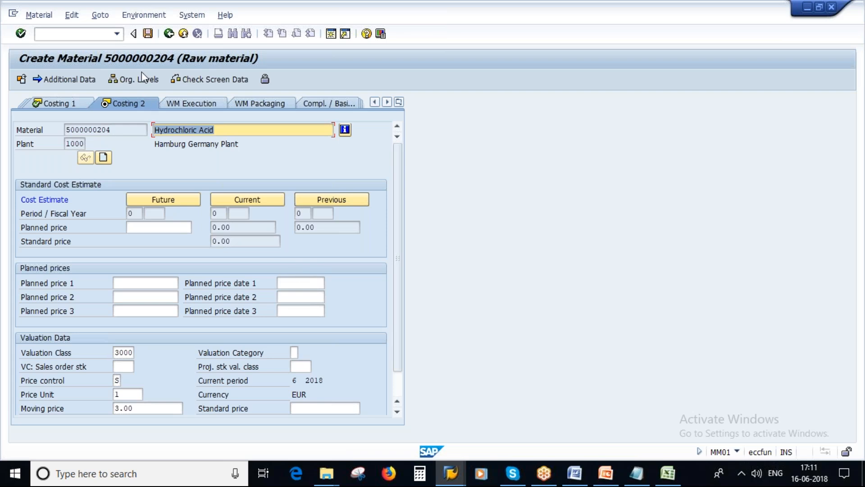
click(148, 34)
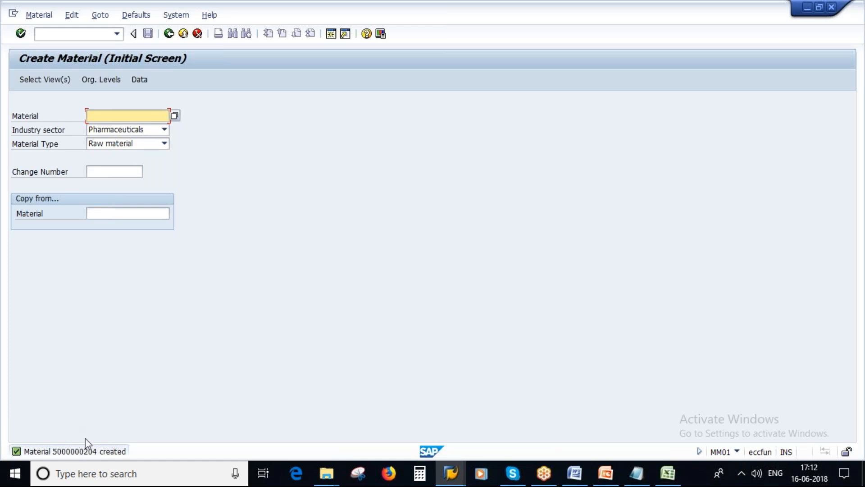
click(39, 15)
mouse_move(68, 59)
click(179, 60)
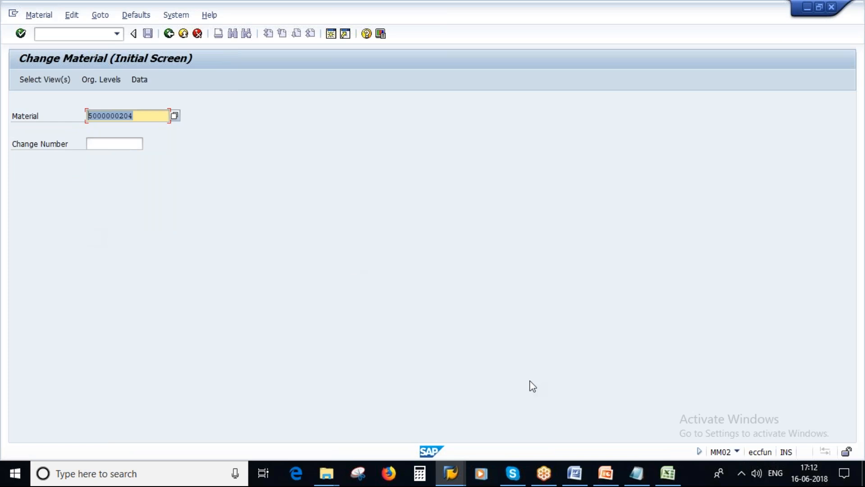
click(639, 479)
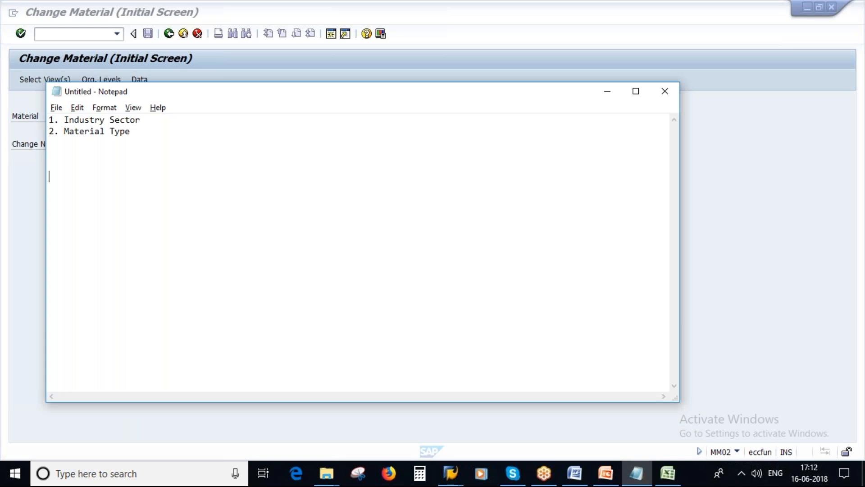
Type the note line 'Internal Numbering - System will assign no. -'
key(Caps_Lock)
key(Caps_Lock)
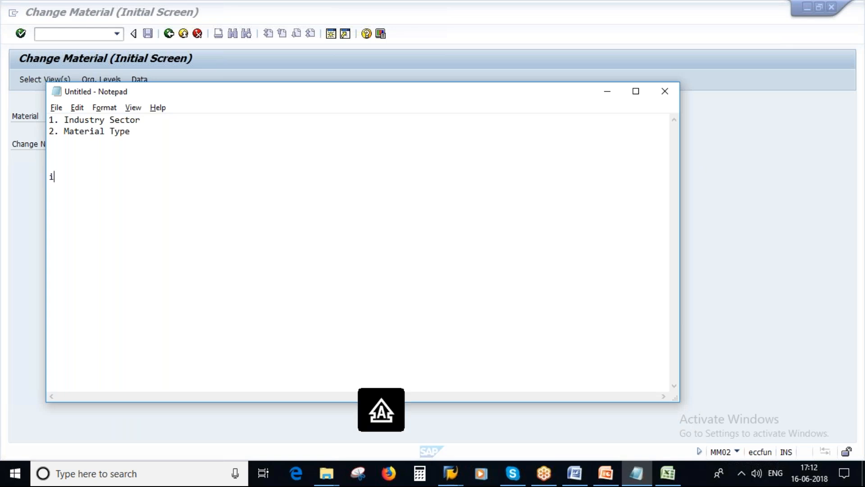
key(Caps_Lock)
key(Caps_Lock)
text(I)
key(Caps_Lock)
text(nternal)
key(Caps_Lock)
text(N)
key(Caps_Lock)
text(umbering -)
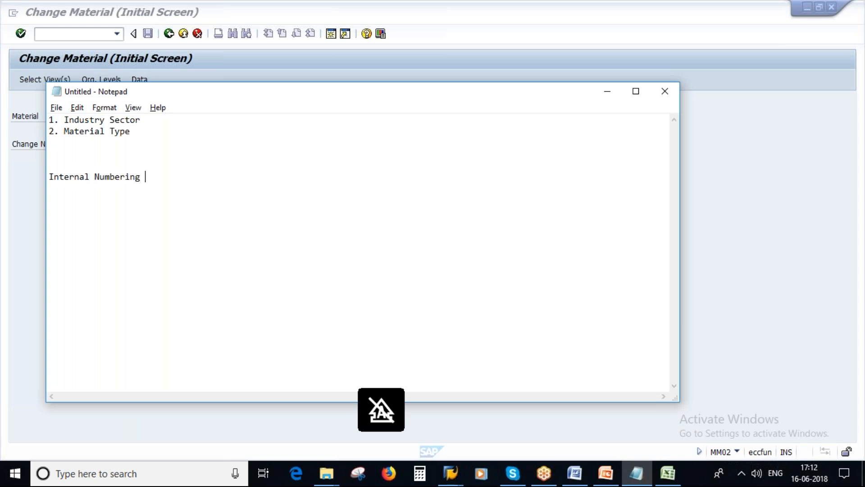
key(Caps_Lock)
text(S)
key(Caps_Lock)
text(ystem)
key(BackSpace)
key(BackSpace)
key(BackSpace)
key(BackSpace)
key(BackSpace)
text(syste)
key(BackSpace)
key(BackSpace)
key(BackSpace)
key(BackSpace)
key(BackSpace)
text(ystm)
key(BackSpace)
key(BackSpace)
text(em will )
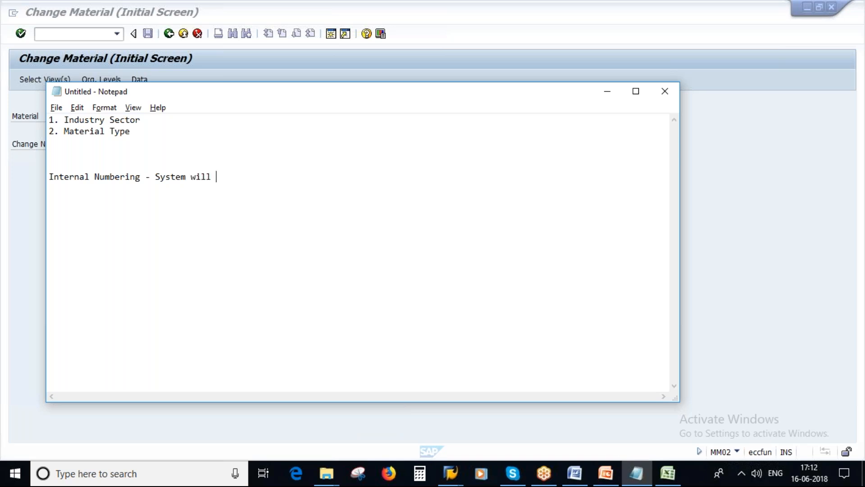
text(assign no. -)
key(alt+Tab)
drag(135, 116, 76, 114)
key(ctrl+c)
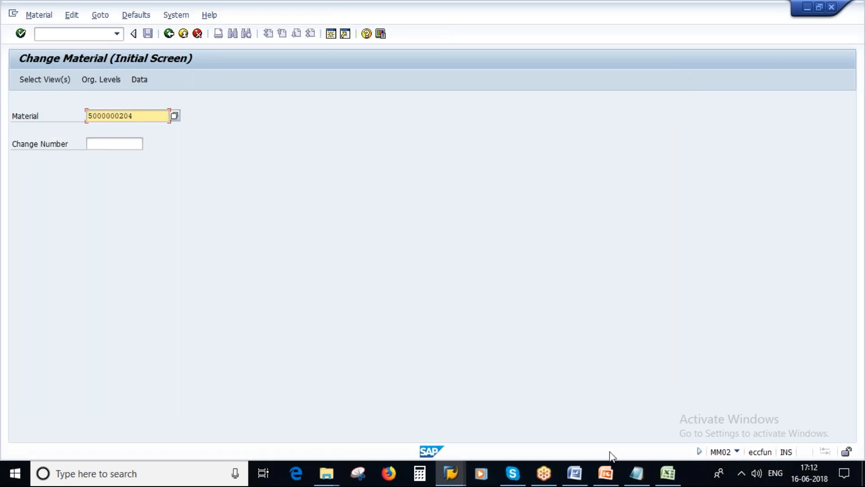
click(635, 473)
key(ctrl+v)
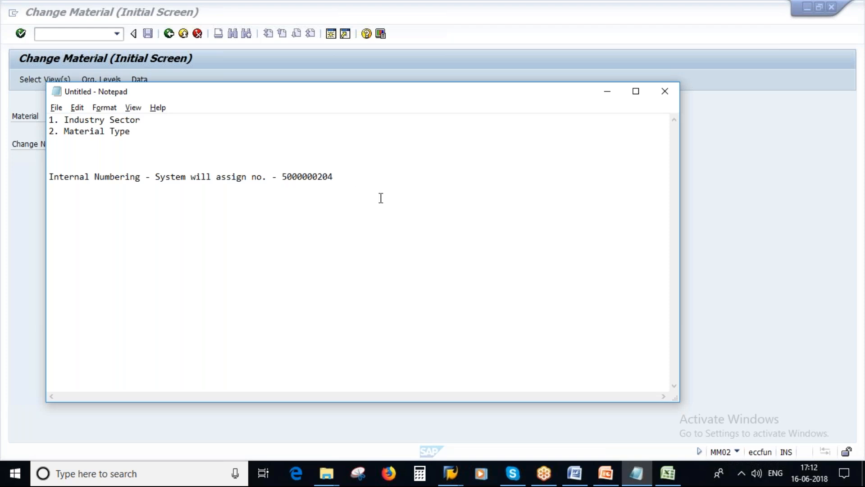
key(Right)
key(Right)
key(Right)
key(Right)
key(Right)
key(Delete)
key(Delete)
key(Delete)
text(000 -)
click(283, 186)
key(BackSpace)
key(BackSpace)
text(=>)
click(351, 177)
text(5999999999)
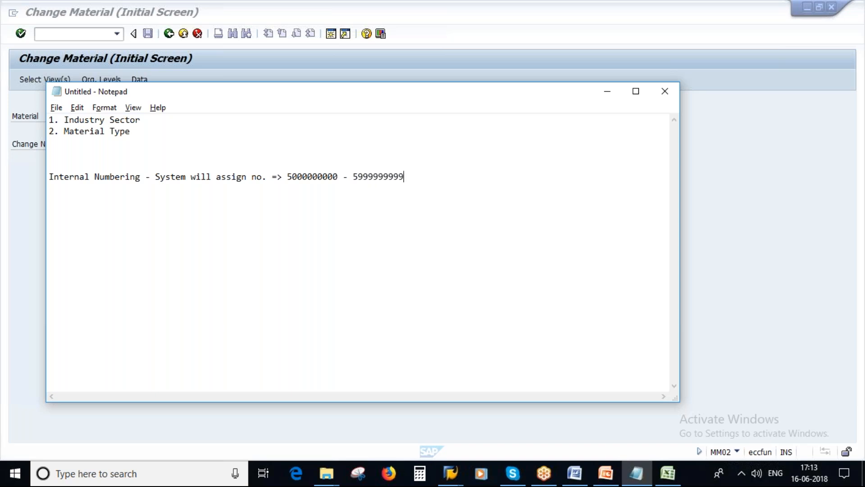
click(286, 177)
key(shift+Home)
shift+click(404, 177)
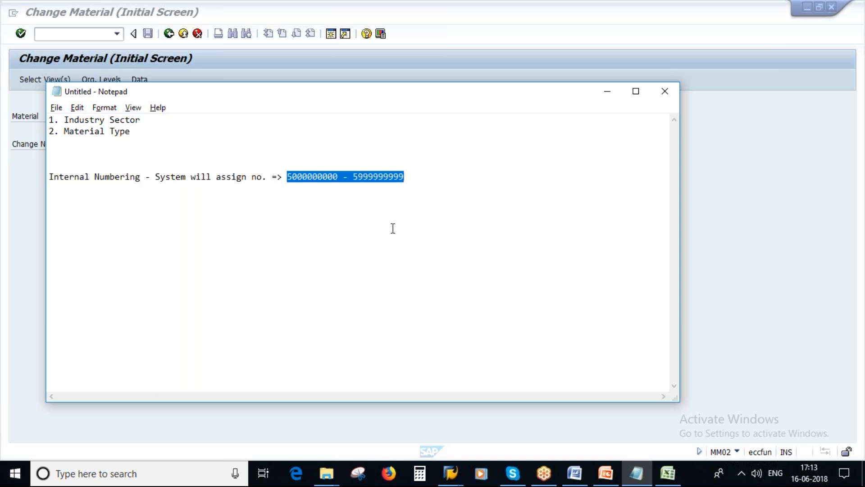
click(350, 177)
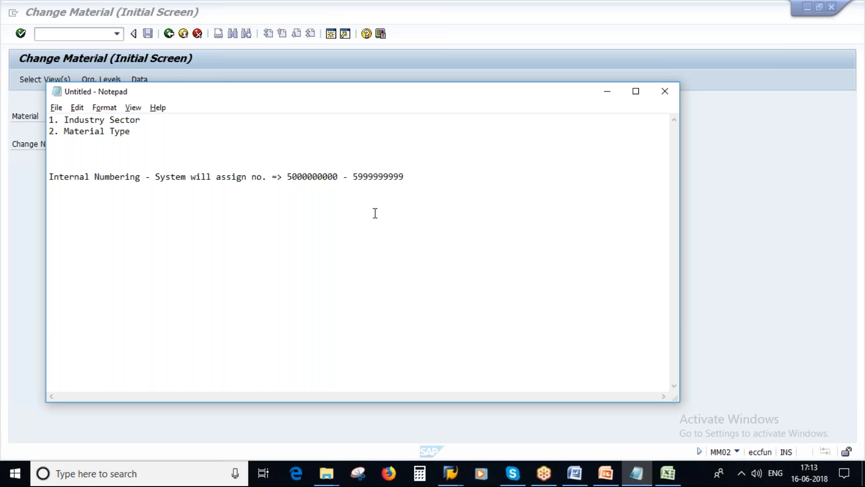
key(alt+Tab)
drag(134, 116, 88, 115)
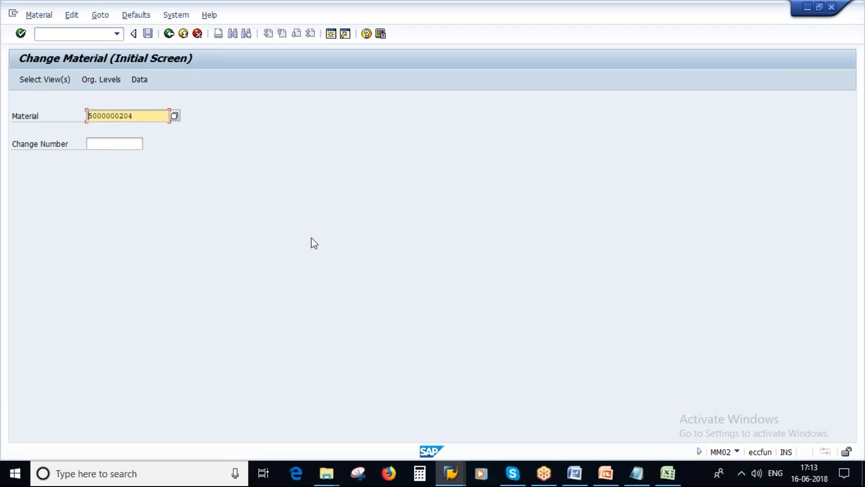
key(alt+Tab)
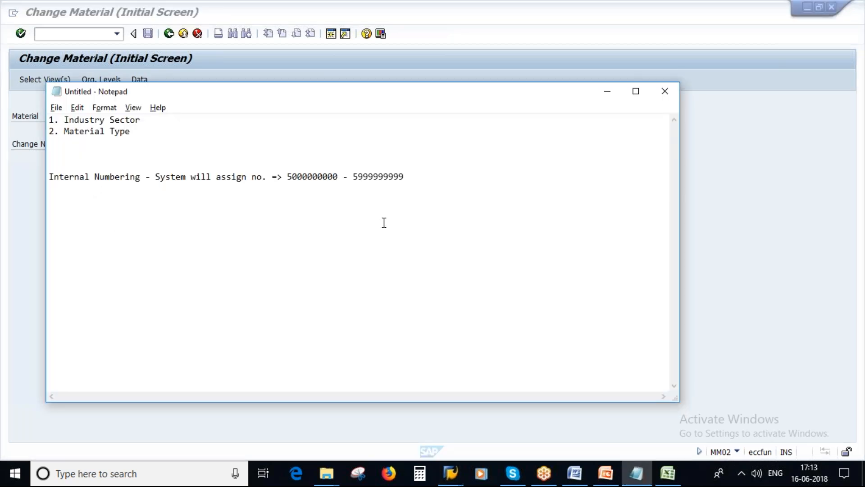
click(69, 152)
key(Return)
key(Return)
click(66, 152)
key(ctrl+v)
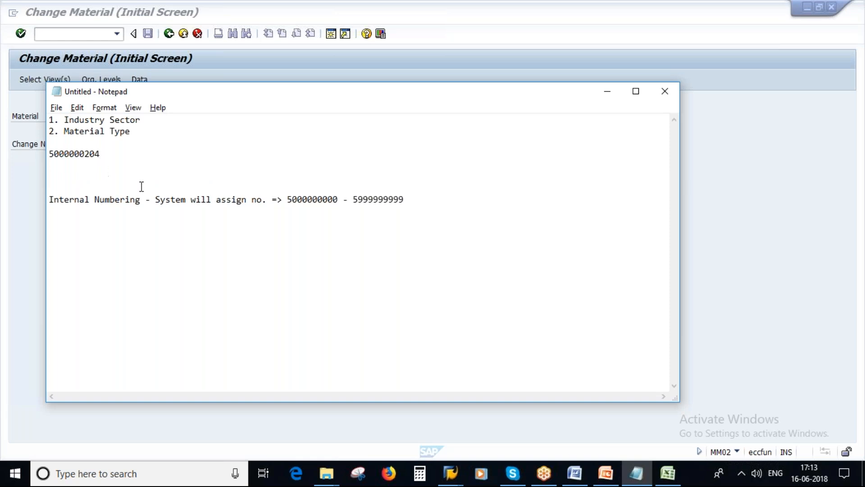
key(Return)
key(ctrl+v)
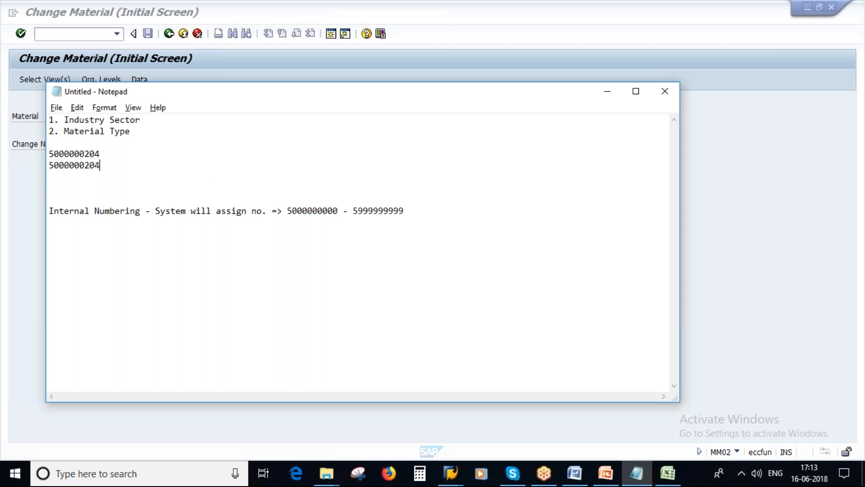
key(BackSpace)
text(5)
key(Return)
key(ctrl+v)
key(BackSpace)
text(6)
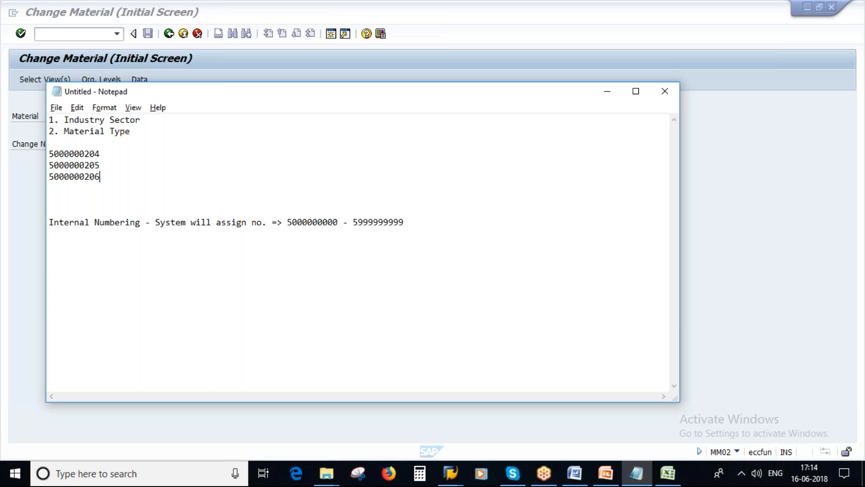
drag(287, 222, 405, 225)
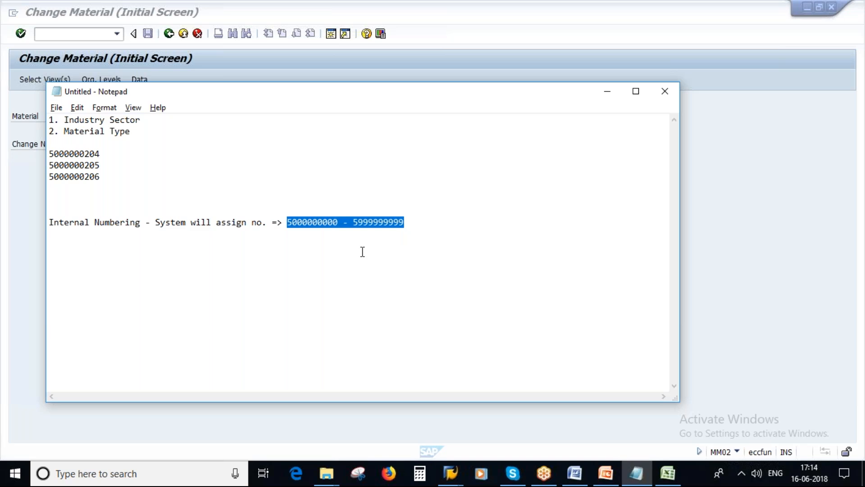
click(417, 223)
text(-)
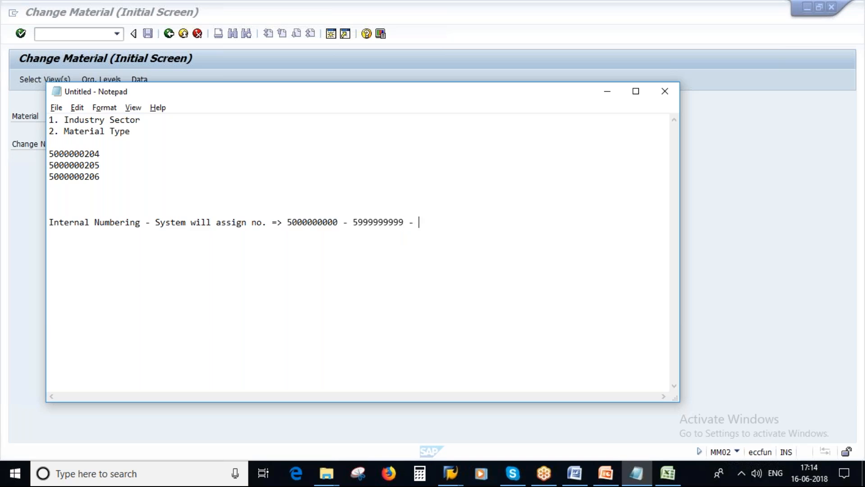
key(Caps_Lock)
text(ROH)
mouse_move(282, 222)
mouse_down()
mouse_move(401, 222)
mouse_move(290, 228)
mouse_up()
click(467, 224)
key(Return)
key(Return)
text(FERT -)
click(287, 221)
key(shift+Home)
shift+click(403, 221)
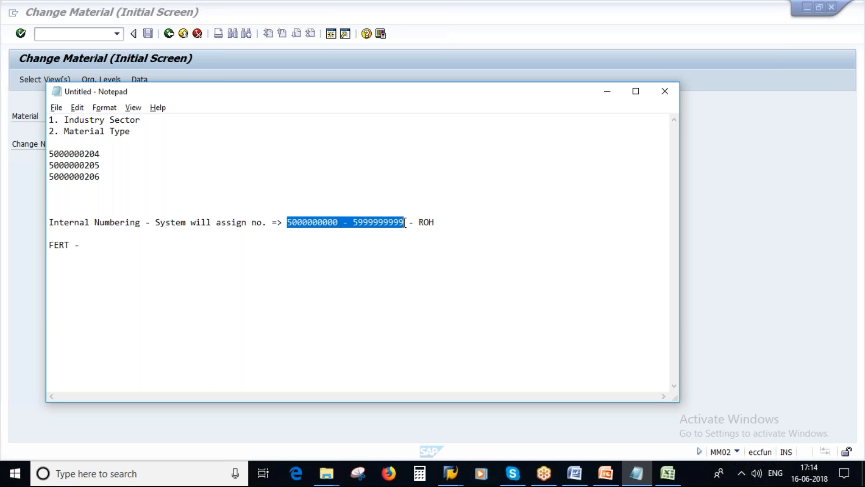
click(104, 245)
key(ctrl+v)
key(ctrl+Left)
key(ctrl+Left)
key(ctrl+Left)
key(Delete)
text(6)
key(Right)
key(Right)
key(Right)
key(Right)
key(Right)
key(Right)
key(Right)
key(Right)
key(Right)
key(Right)
key(Right)
key(Right)
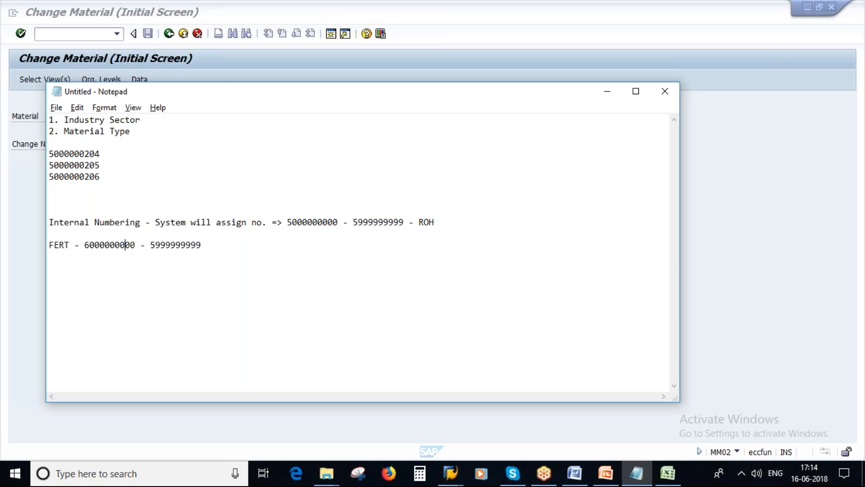
key(Delete)
text(6)
drag(85, 245, 212, 246)
click(127, 251)
Delete the FERT line and remove the ROH note from the range line
drag(203, 247, 49, 245)
click(49, 245)
key(Delete)
drag(212, 243, 71, 234)
key(Delete)
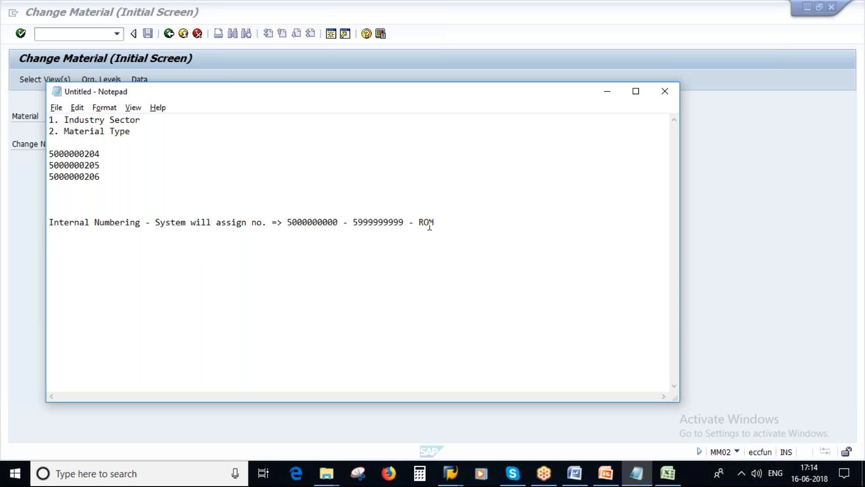
click(443, 223)
key(BackSpace)
key(BackSpace)
key(BackSpace)
key(BackSpace)
key(BackSpace)
key(BackSpace)
Add the line 'External Numbering - User will assign the no.', then return to SAP
drag(141, 222, 48, 224)
click(54, 235)
key(ctrl+v)
key(Left)
key(Left)
key(Left)
key(Left)
key(Left)
key(Left)
key(Left)
key(Left)
key(Left)
key(Left)
key(Left)
key(Left)
key(Left)
key(Left)
key(Left)
key(Left)
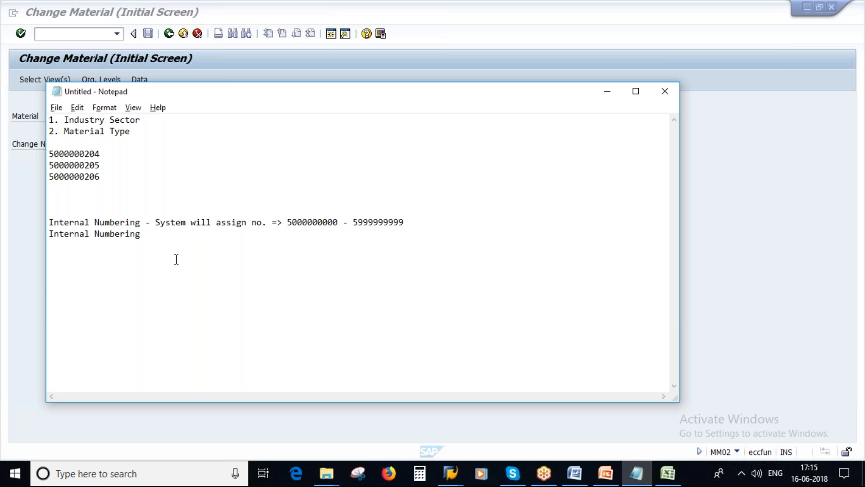
key(Left)
key(Left)
key(Delete)
key(Delete)
text(Ex)
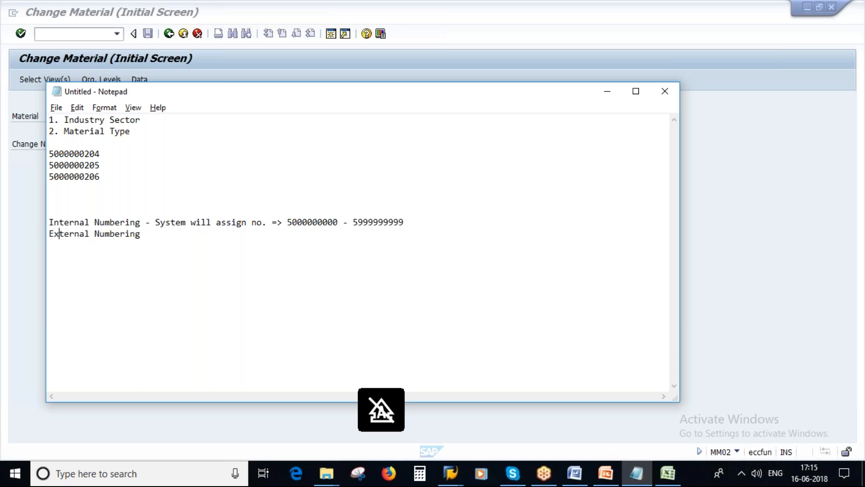
click(145, 234)
text(- User will assign)
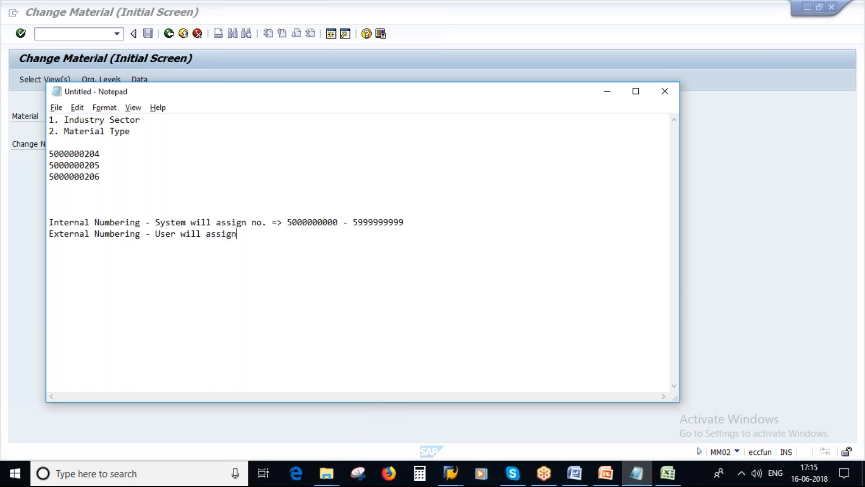
text( the no.)
key(alt+Tab)
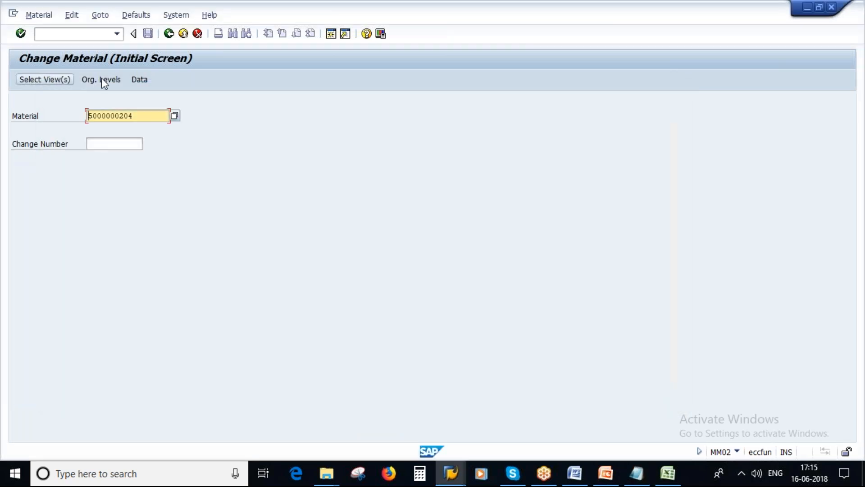
Open Create Material, try an alphanumeric external material number, then close the views list and clear it
click(39, 16)
mouse_move(56, 46)
click(200, 46)
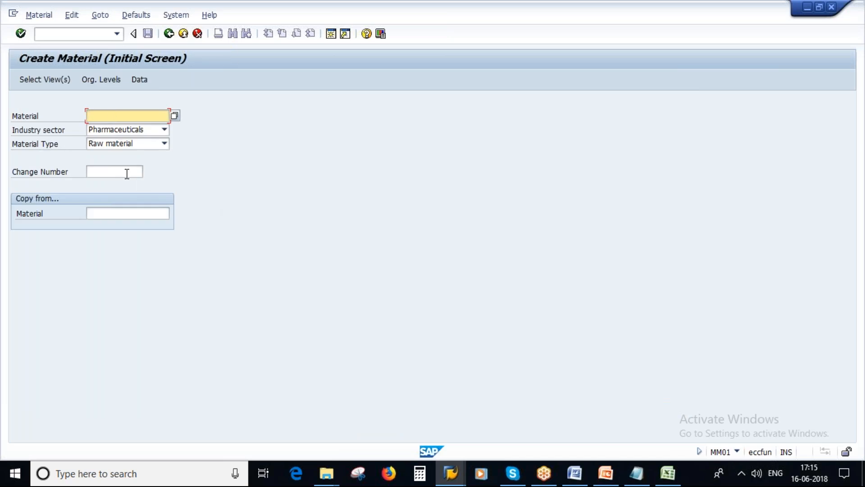
key(Caps_Lock)
text(POONAM123)
key(Return)
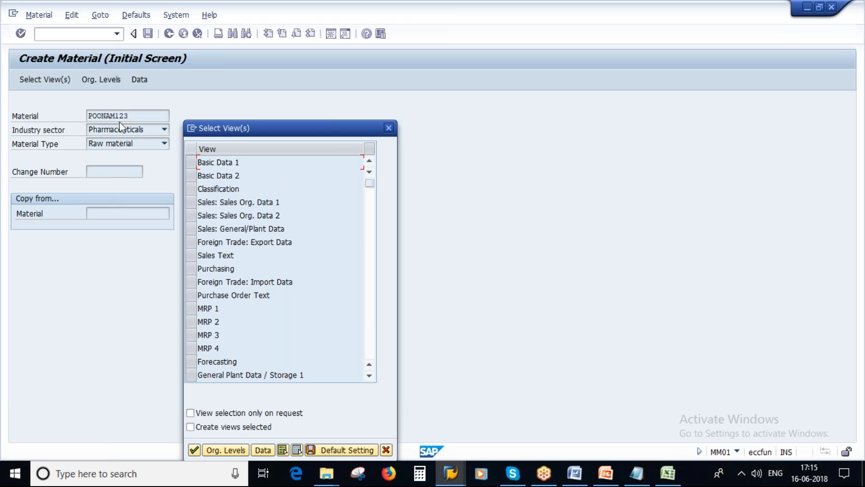
click(386, 450)
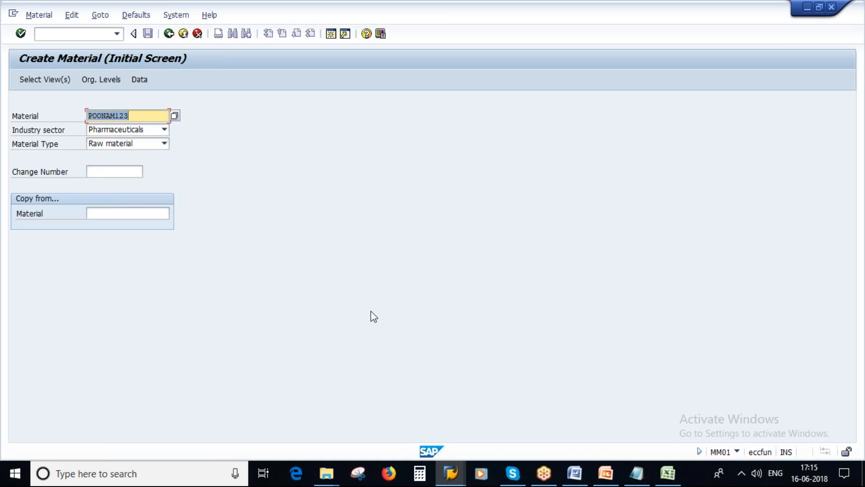
key(BackSpace)
Show the Notepad numbering notes and highlight the Internal Numbering line
click(636, 473)
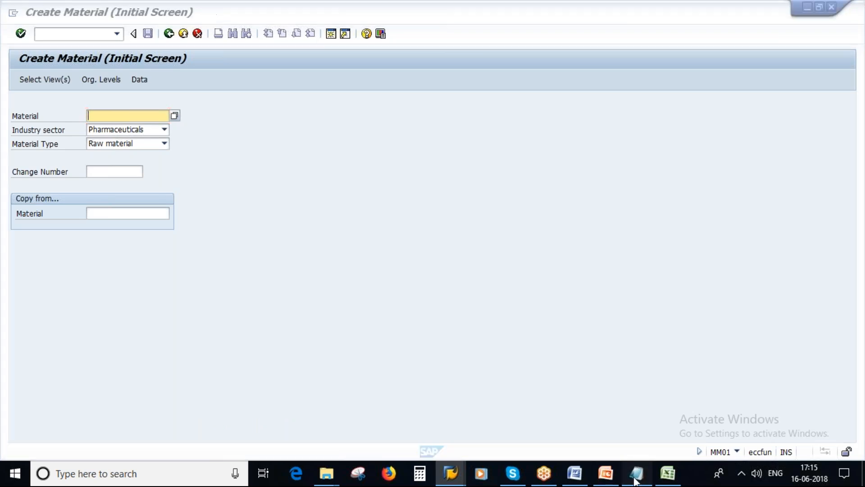
drag(144, 224, 49, 222)
click(282, 231)
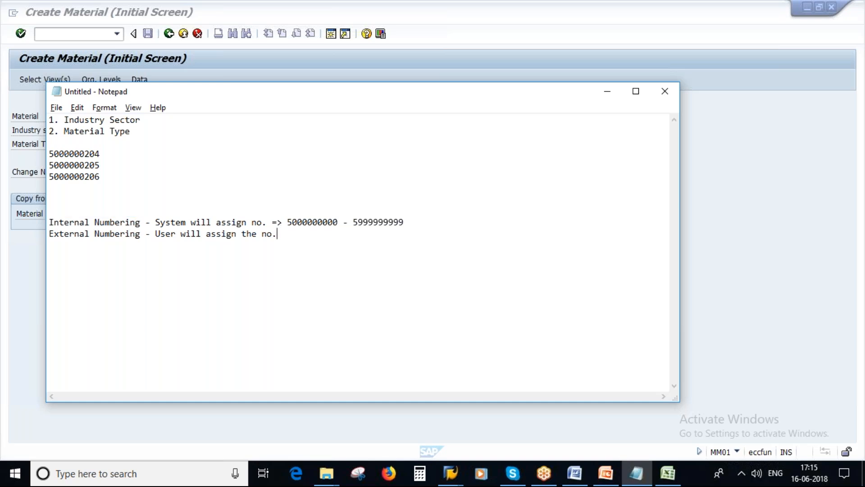
click(607, 481)
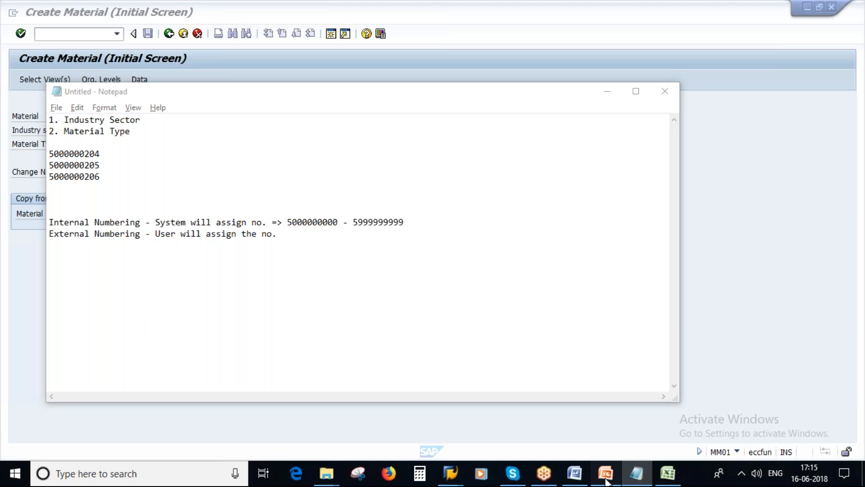
On slide 13 Material Numbering, highlight 'Internal number assignment' and the 18-character material numbers line
scroll(77, 407, down, 1)
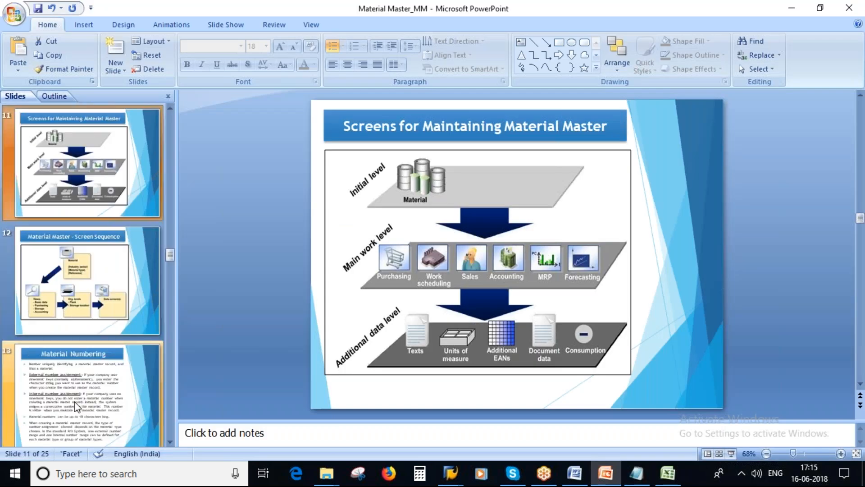
click(77, 407)
click(348, 187)
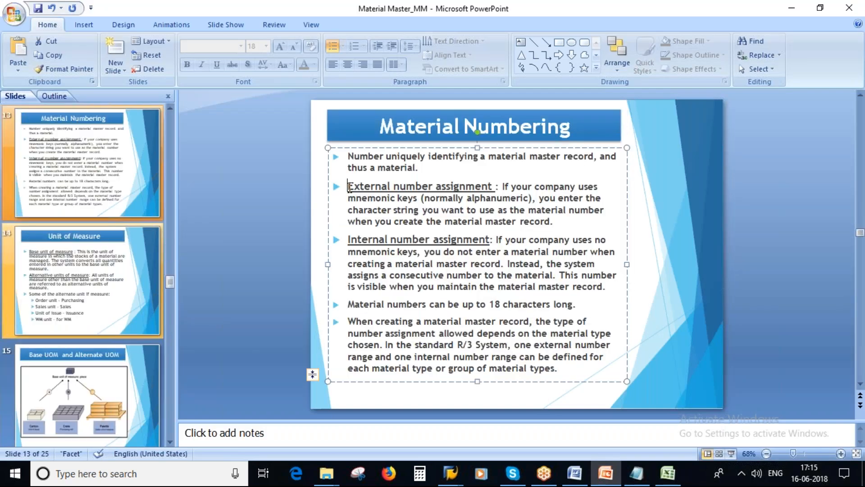
drag(348, 239, 489, 239)
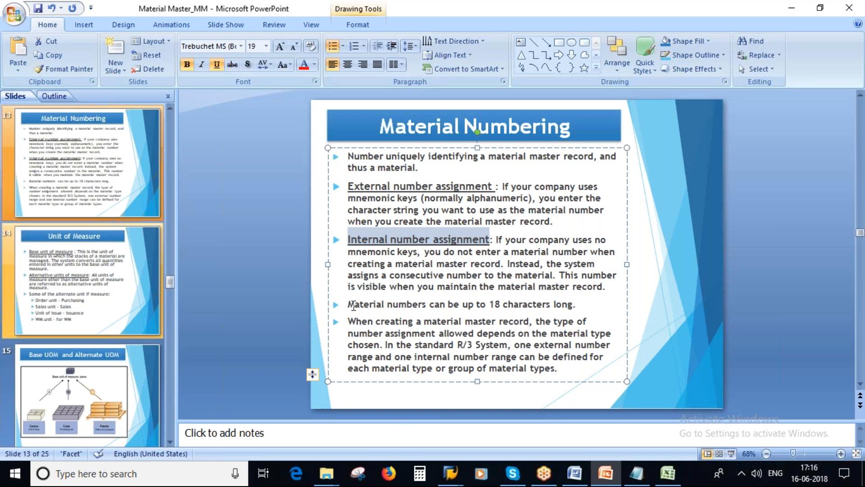
click(354, 305)
drag(353, 305, 569, 306)
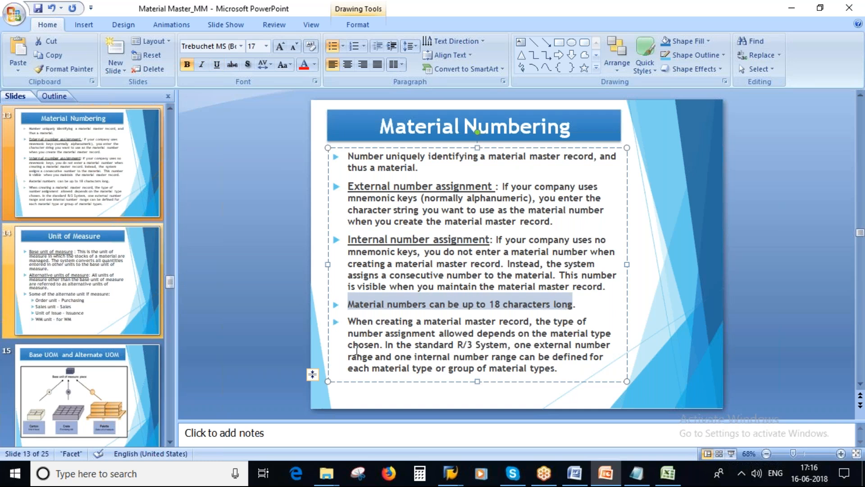
key(alt+Tab)
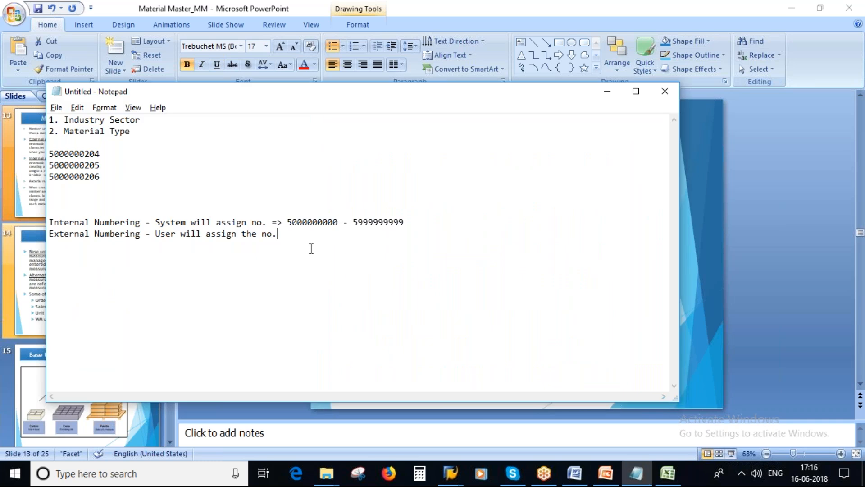
click(30, 180)
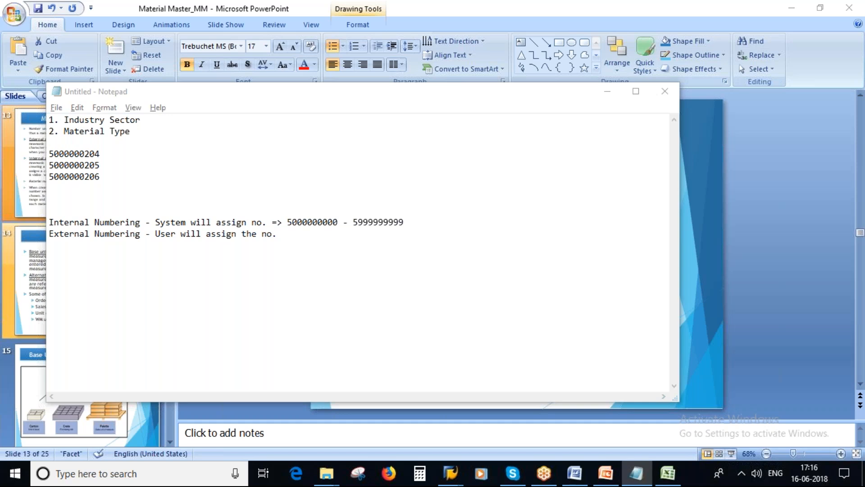
scroll(136, 344, up, 2)
scroll(136, 346, down, 1)
scroll(136, 344, down, 1)
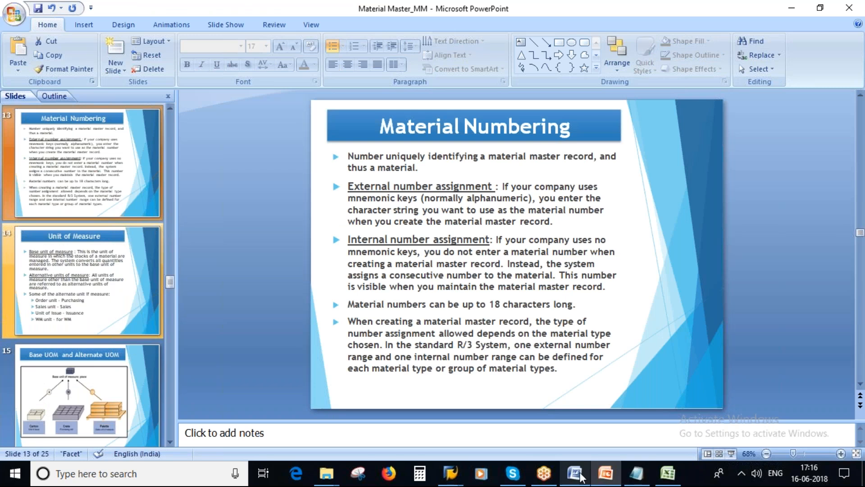
click(636, 474)
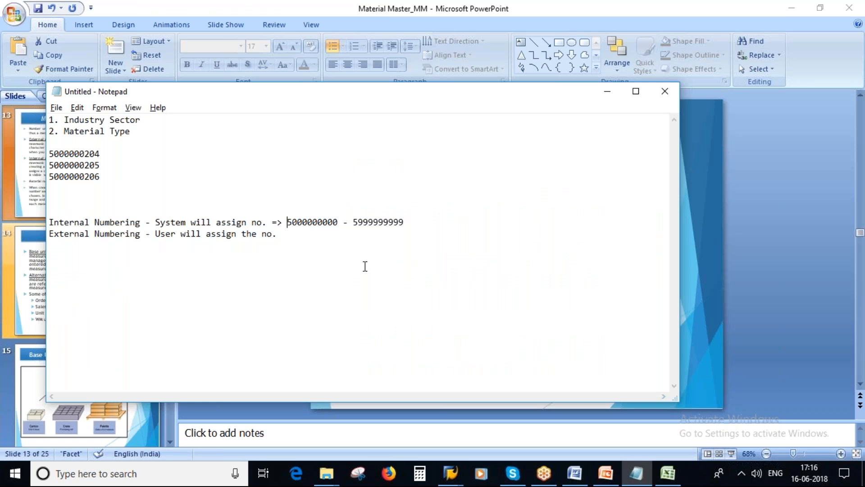
key(Right)
key(Left)
key(Right)
key(Right)
key(Right)
key(Right)
key(Right)
key(Right)
key(Right)
drag(287, 222, 337, 222)
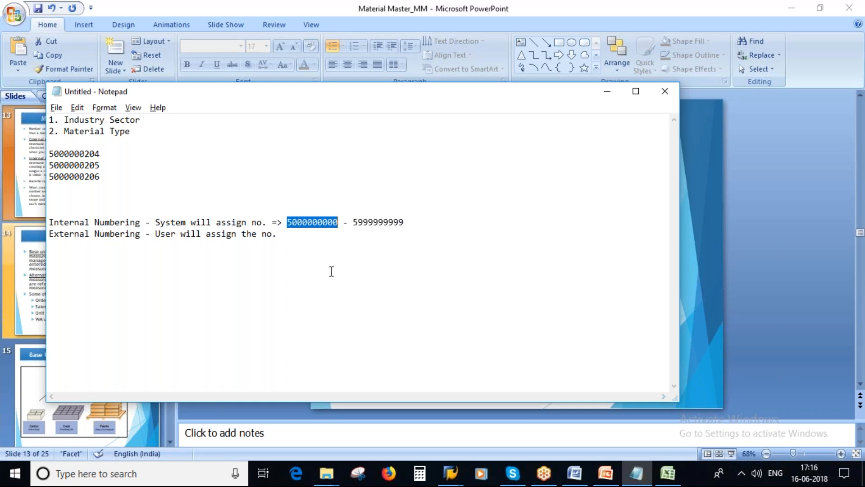
click(310, 246)
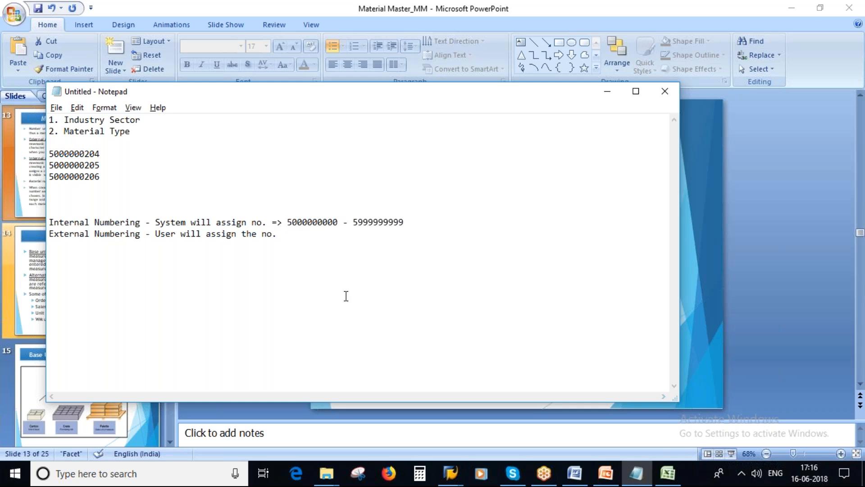
key(alt+Tab)
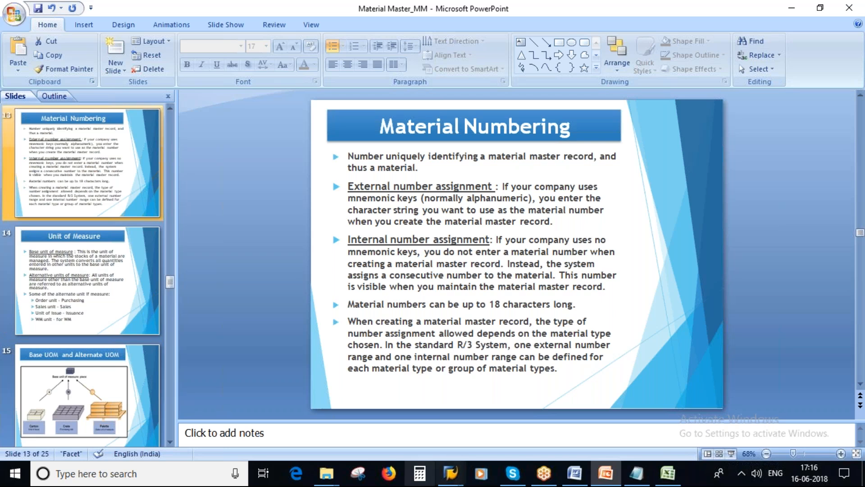
mouse_move(450, 472)
click(470, 419)
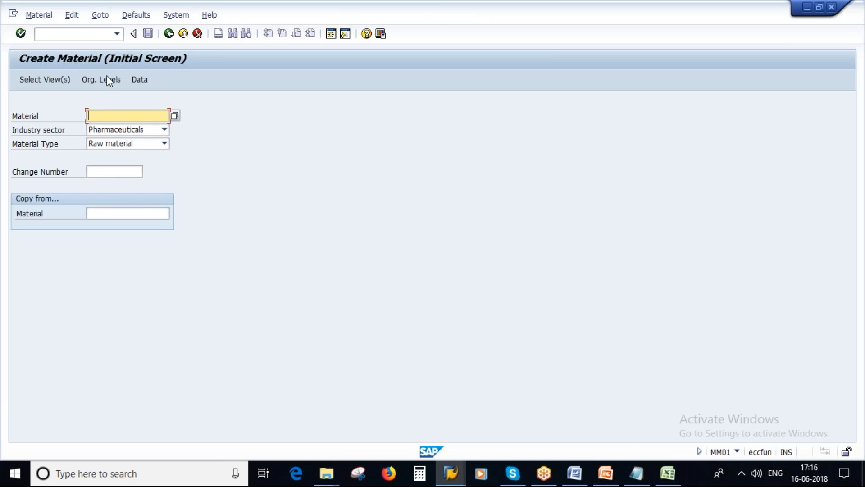
Go back to SAP Easy Access, launch MM02 Change Immediately, and clear the prefilled material number
click(170, 36)
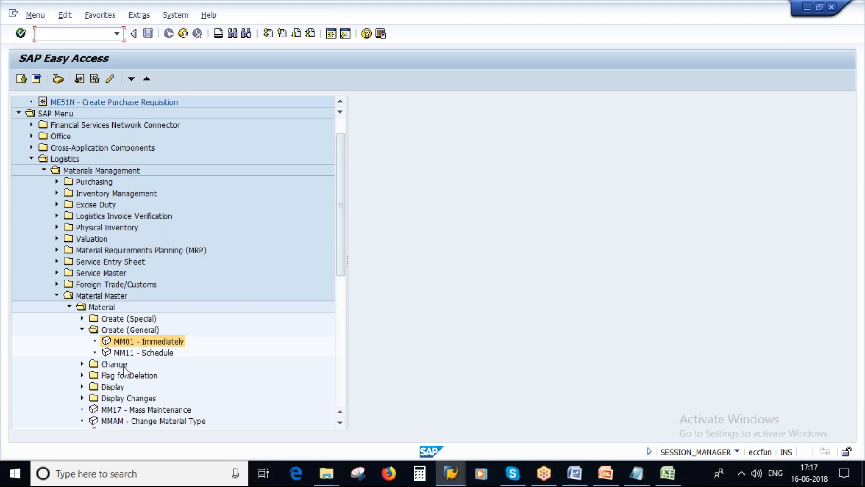
click(82, 365)
double_click(148, 376)
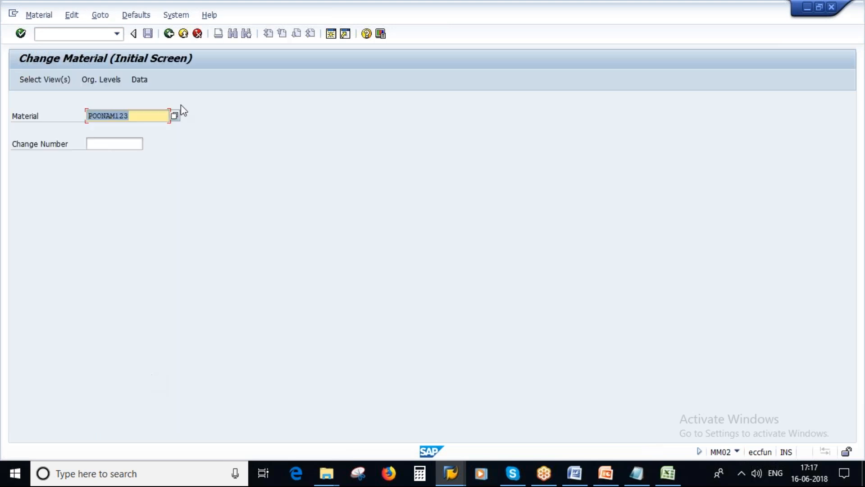
key(Delete)
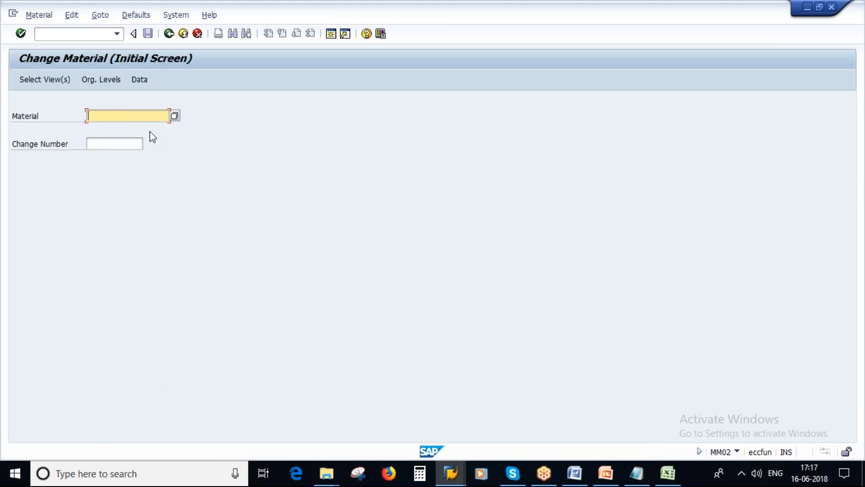
click(635, 473)
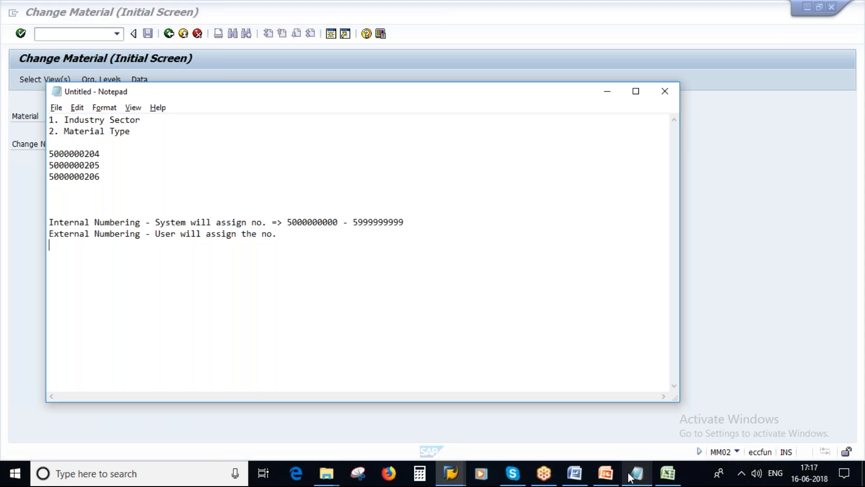
double_click(100, 153)
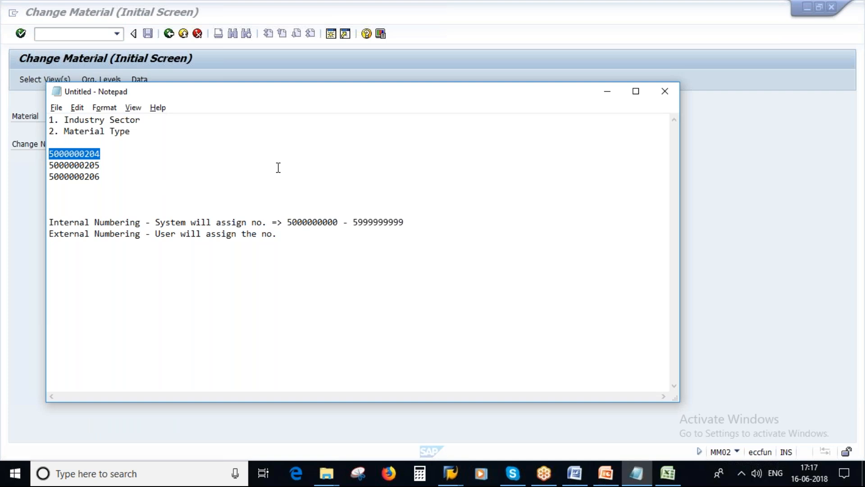
key(ctrl+c)
key(alt+Tab)
key(ctrl+v)
key(Return)
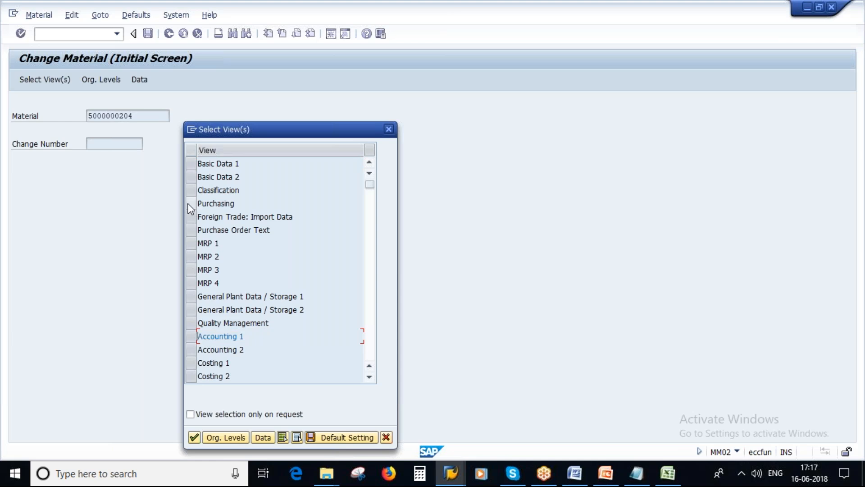
Select the Purchasing view and set the organizational level to plant 1000 (Hamburg)
click(191, 202)
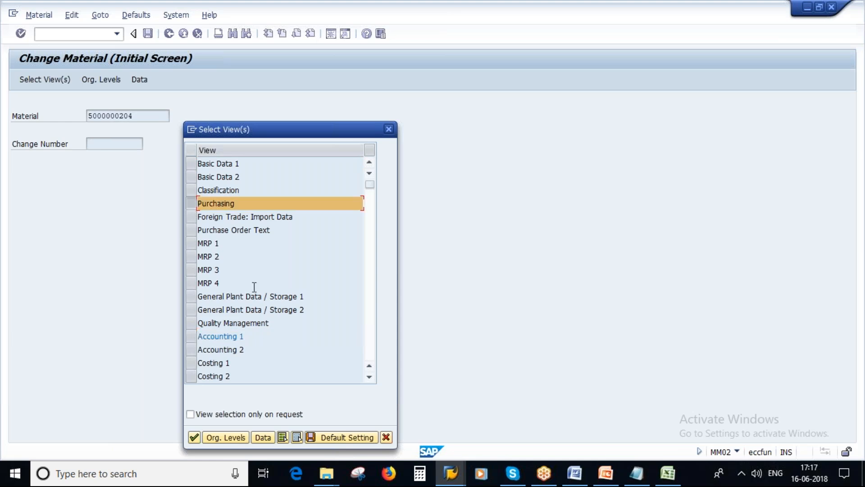
click(225, 434)
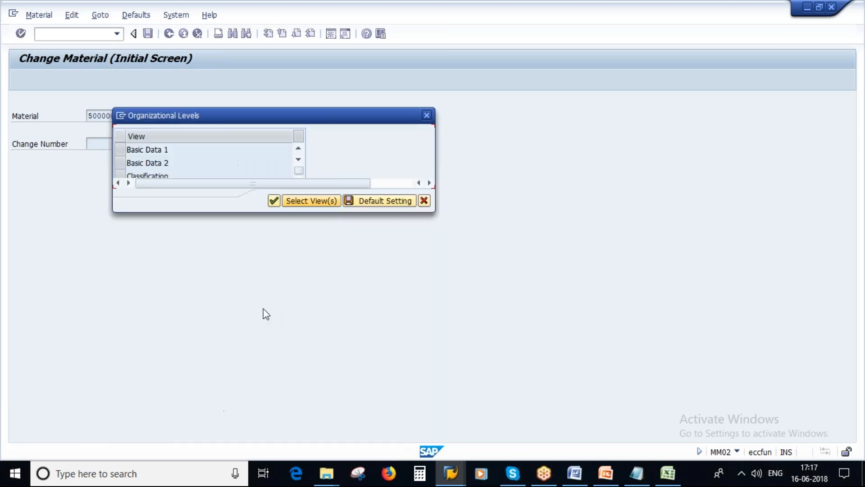
key(BackSpace)
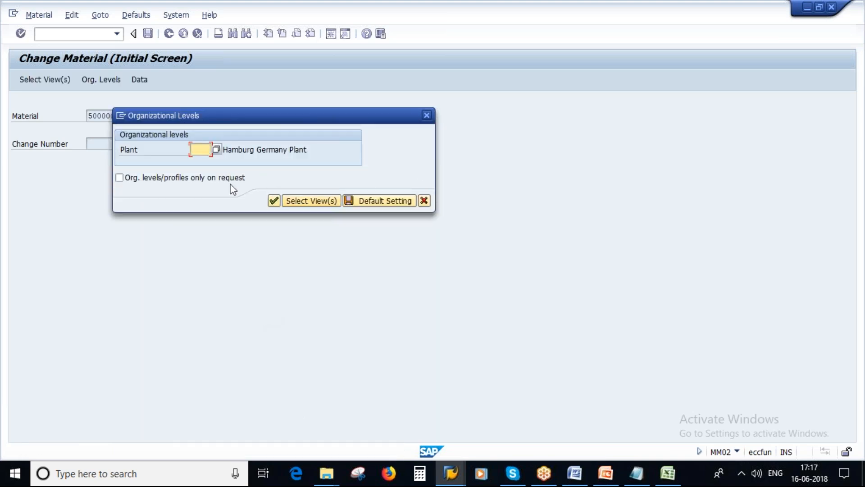
key(F4)
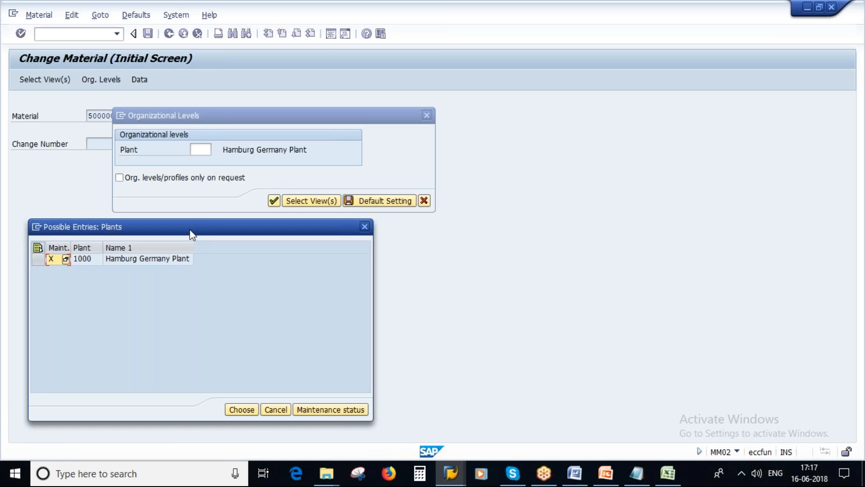
drag(193, 230, 400, 114)
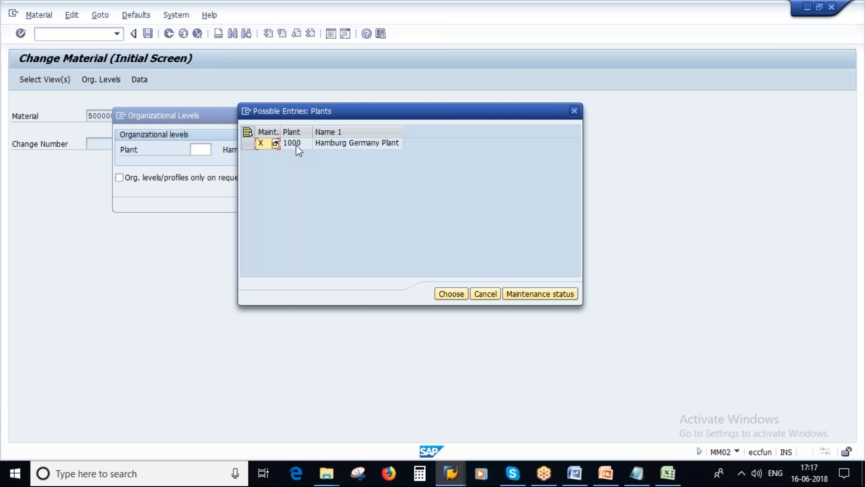
double_click(296, 145)
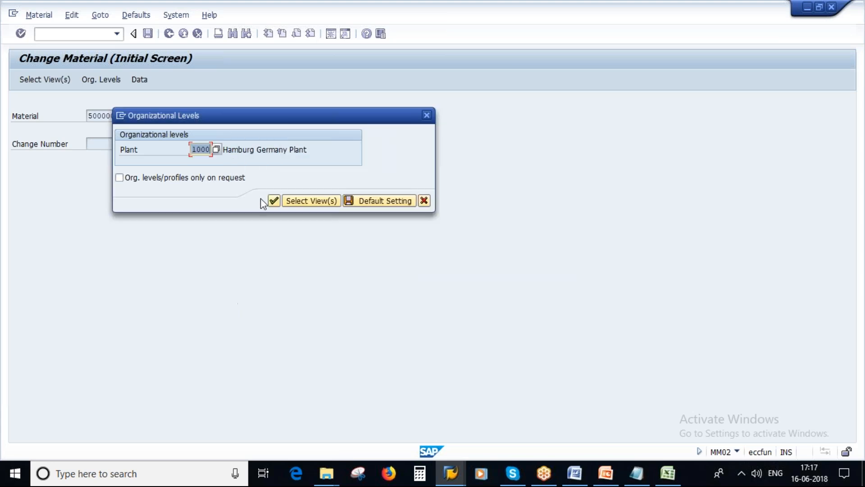
click(273, 201)
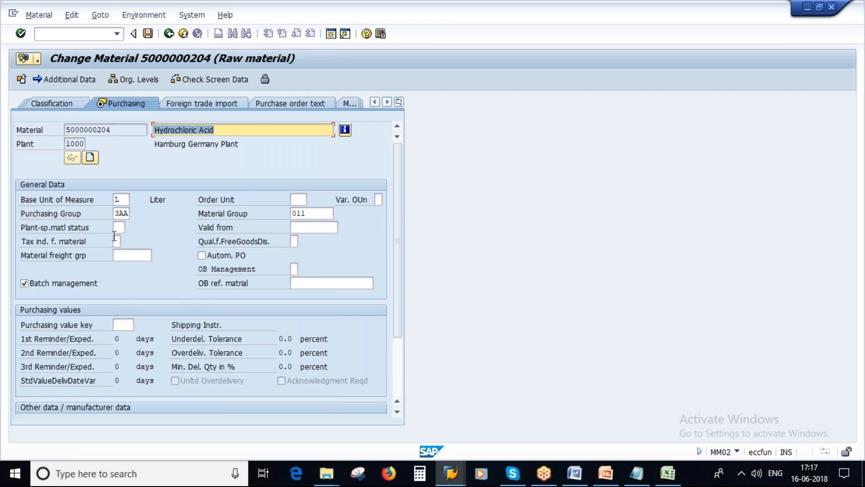
Replace purchasing group 3AA with 369 from the purchasing group list
click(118, 213)
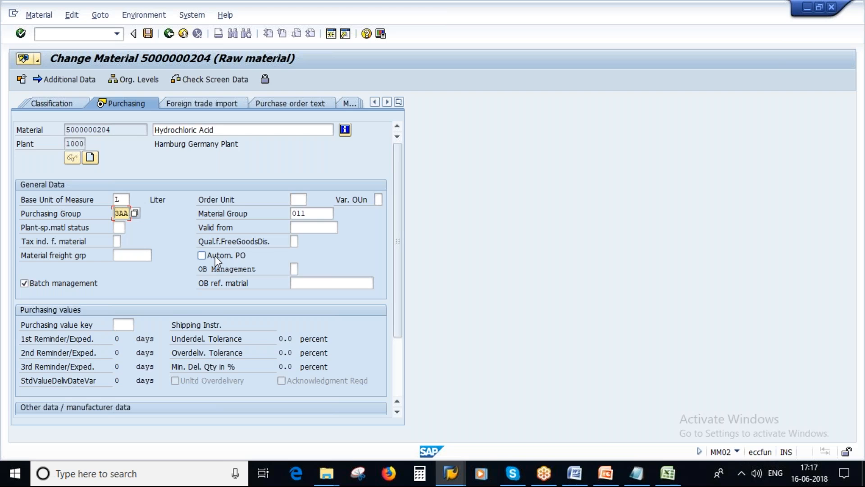
key(Delete)
key(Delete)
key(Delete)
text(A)
key(Delete)
click(136, 213)
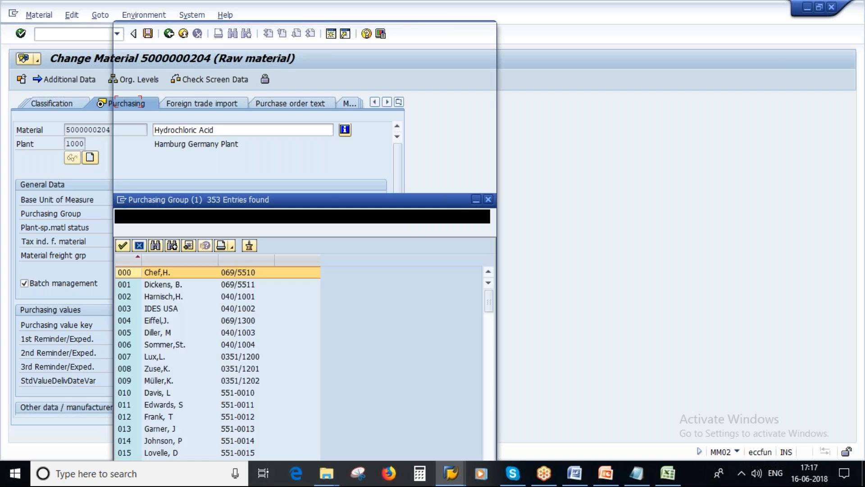
scroll(201, 324, down, 15)
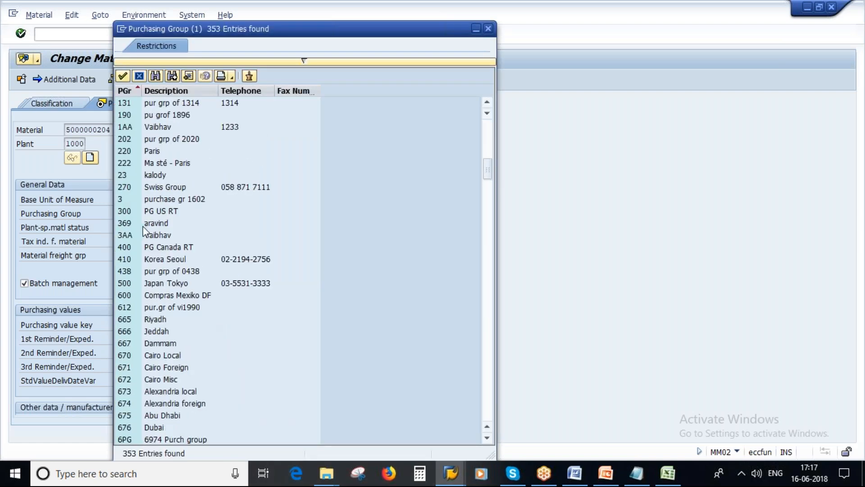
click(157, 235)
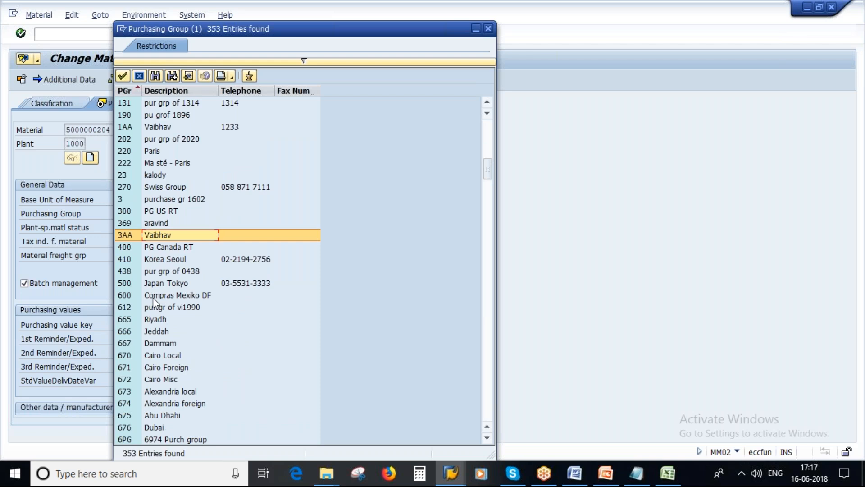
double_click(158, 223)
key(Return)
click(283, 262)
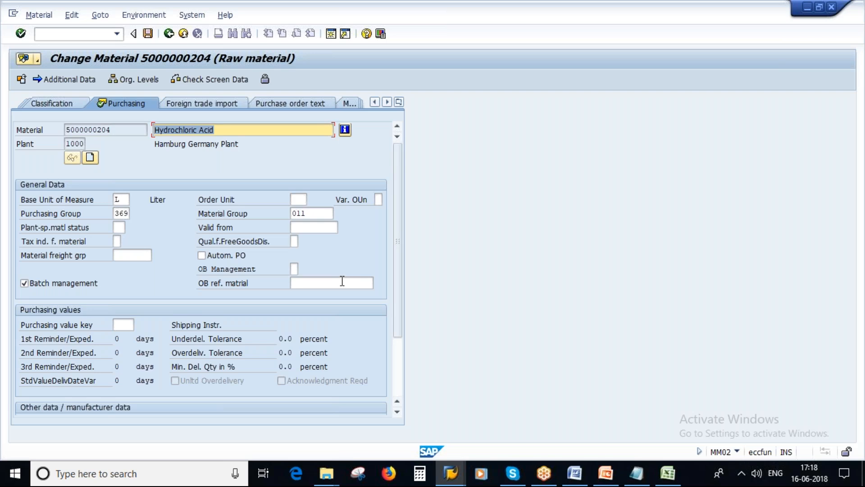
Review purchasing group 369, order unit, valid-from and reference material fields, then save the material
double_click(117, 212)
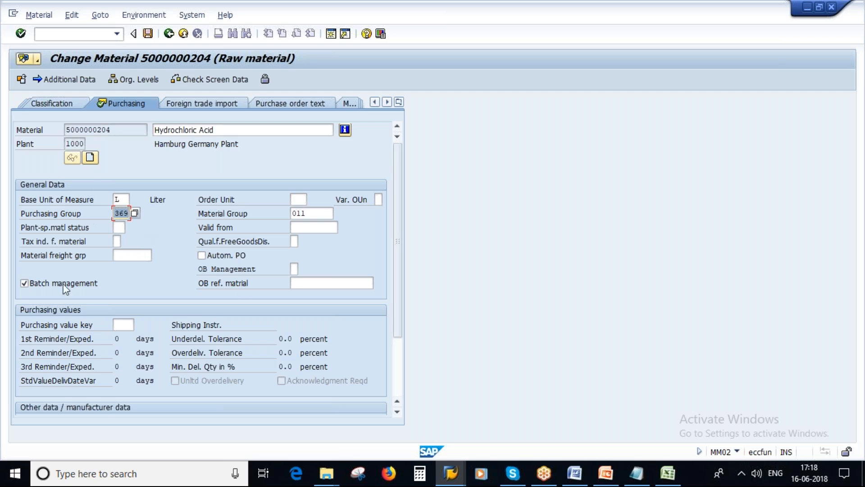
click(298, 200)
click(309, 224)
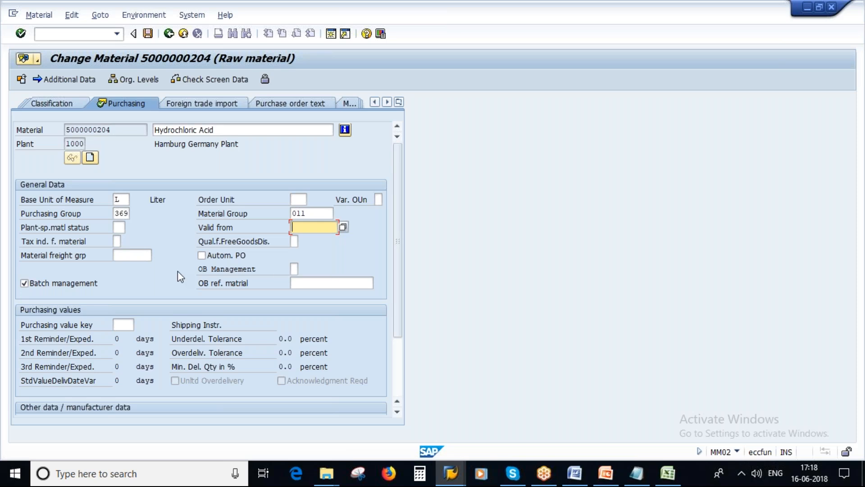
click(317, 284)
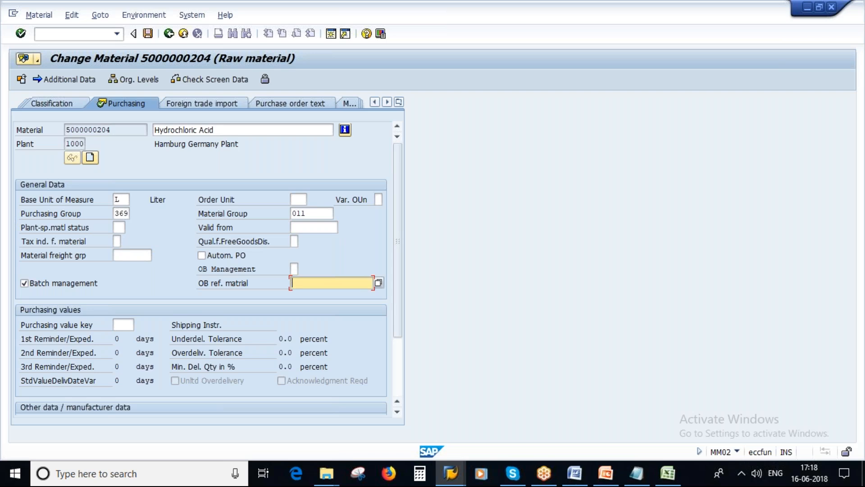
click(147, 34)
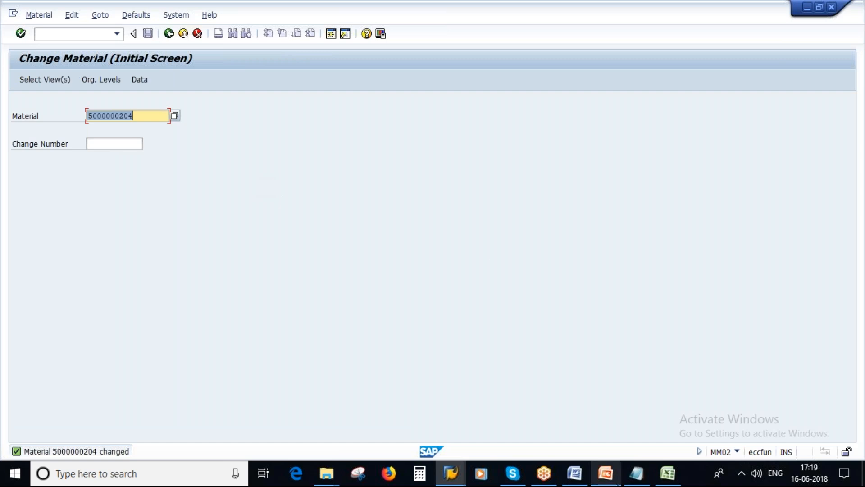
click(632, 478)
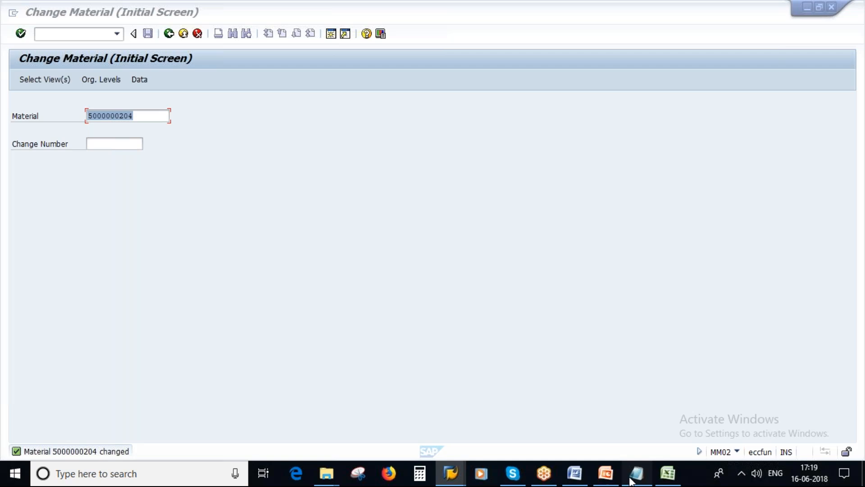
key(alt+Tab)
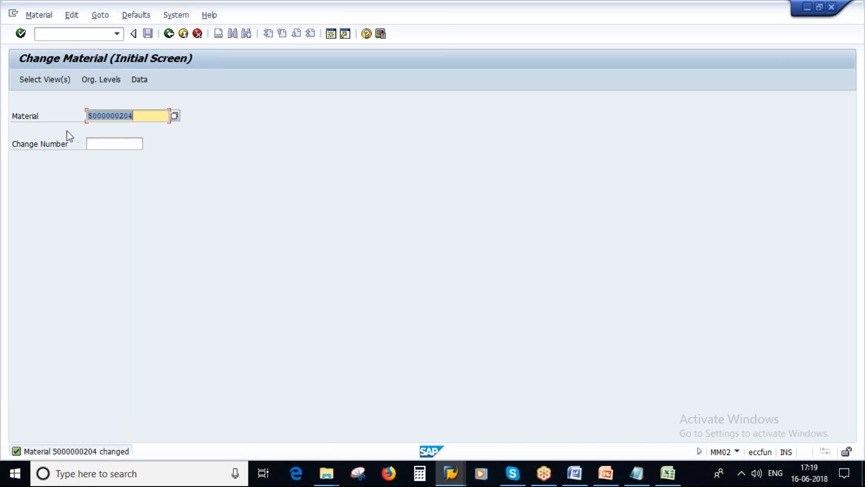
click(37, 17)
mouse_move(77, 74)
click(187, 74)
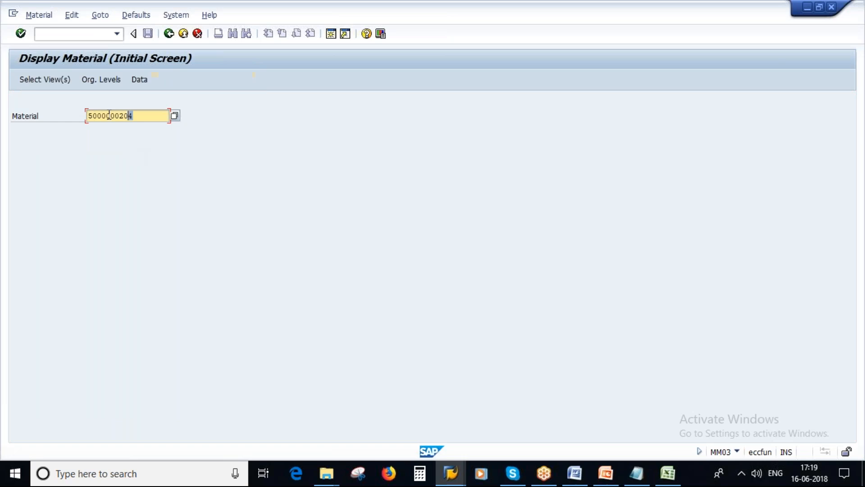
key(Return)
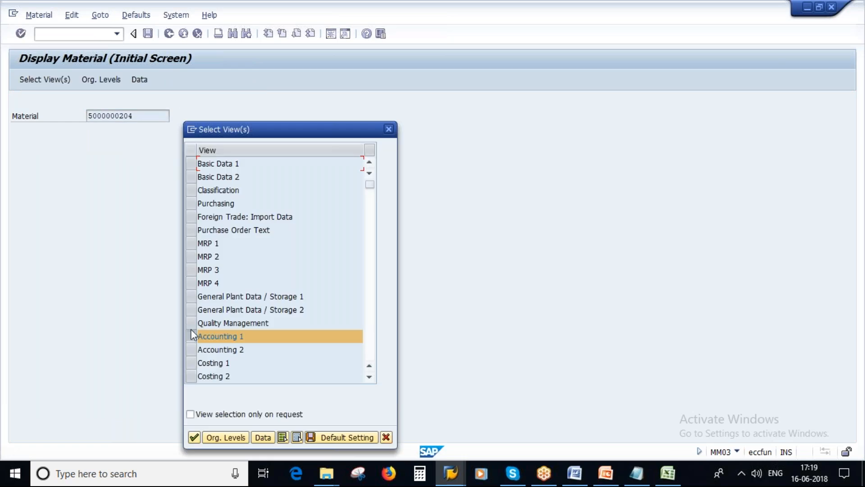
click(191, 203)
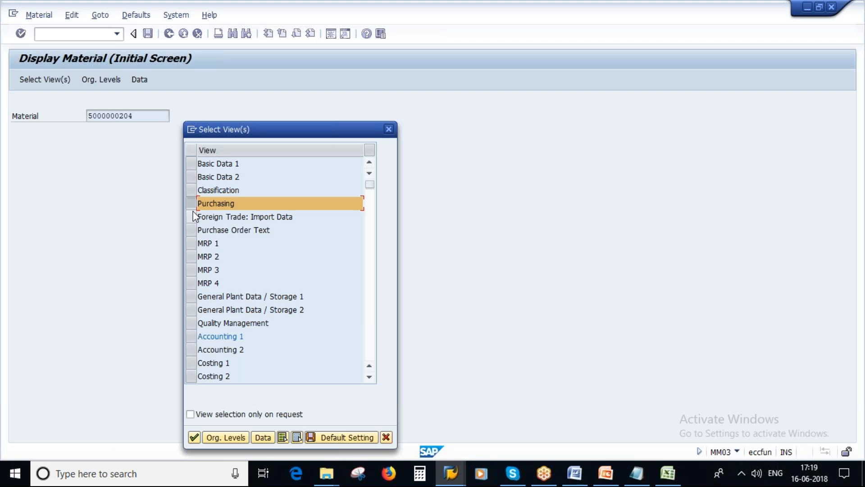
click(215, 438)
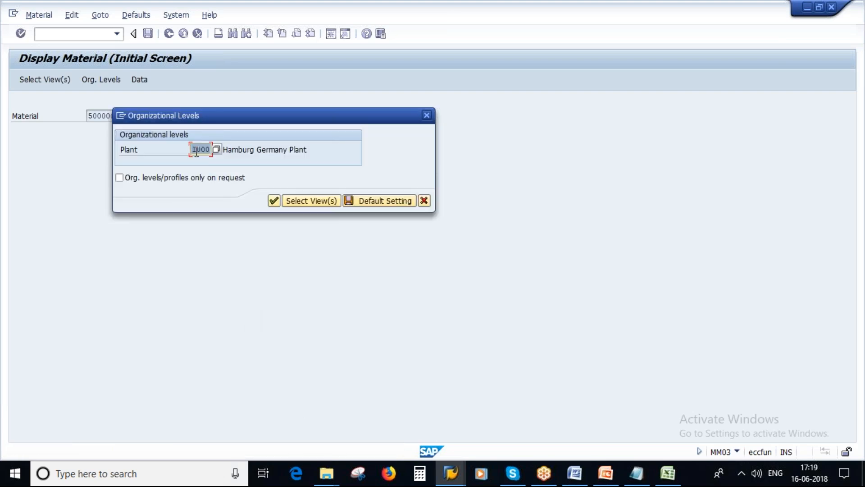
click(273, 201)
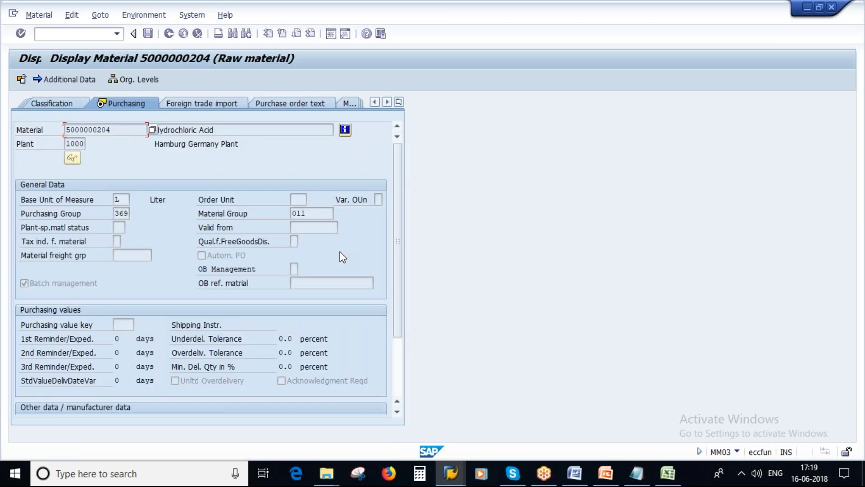
click(123, 214)
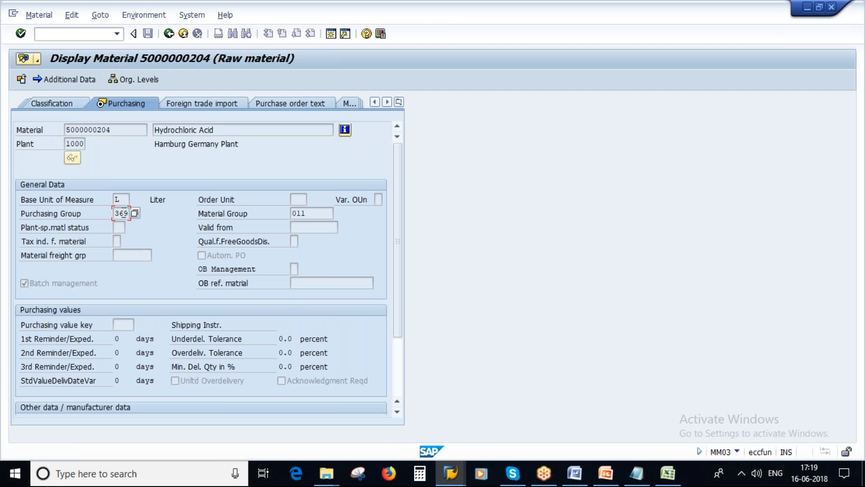
click(291, 213)
Exit the material display back to the Display Material initial screen
click(606, 473)
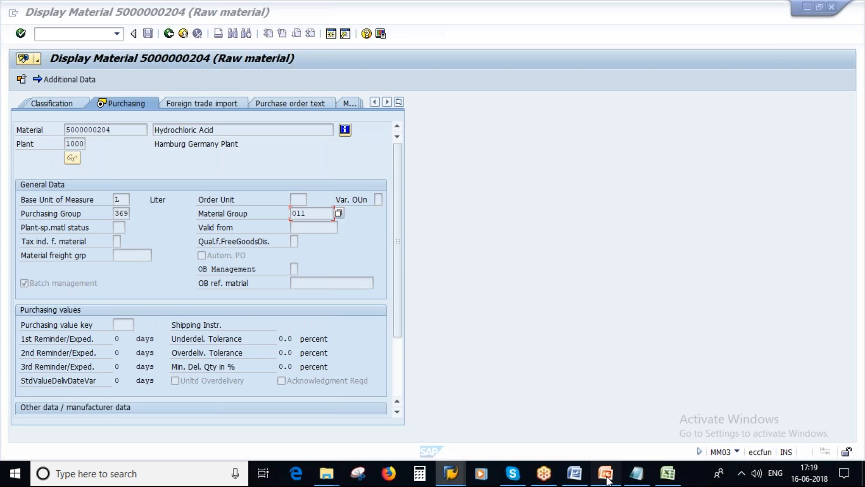
key(alt+Tab)
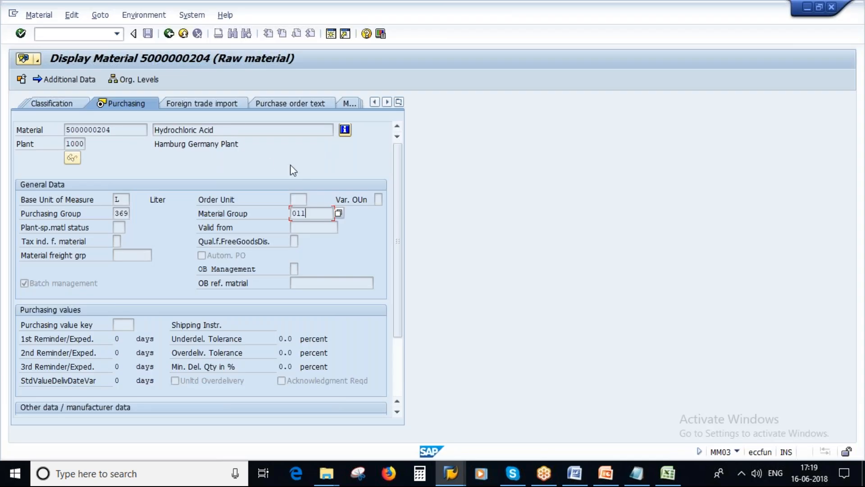
click(38, 15)
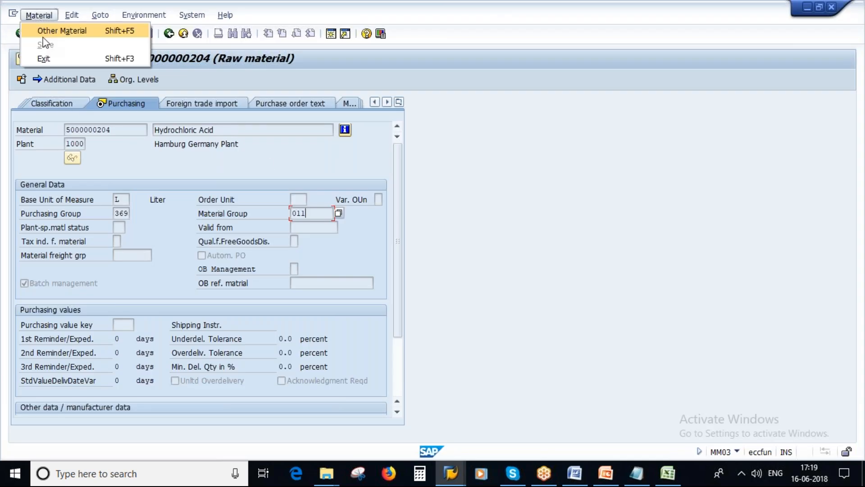
click(67, 59)
click(169, 33)
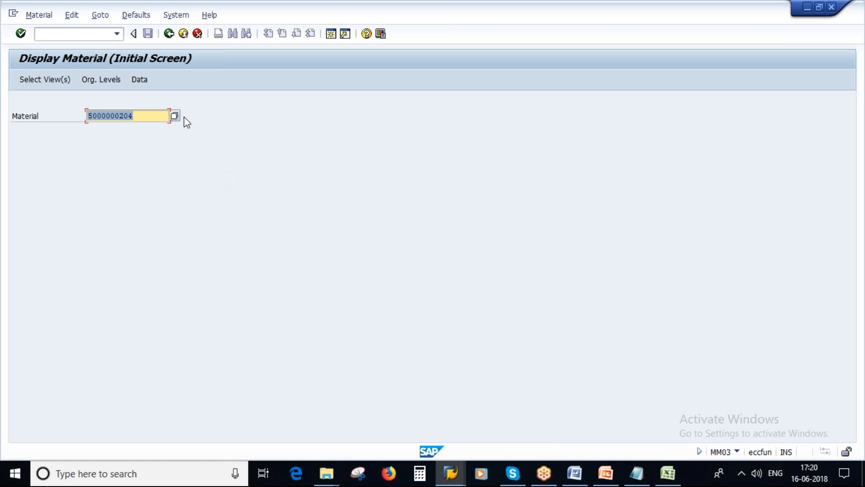
Go back to SAP Easy Access, highlight MM01 and MM02, and collapse the Create and Change folders
click(169, 34)
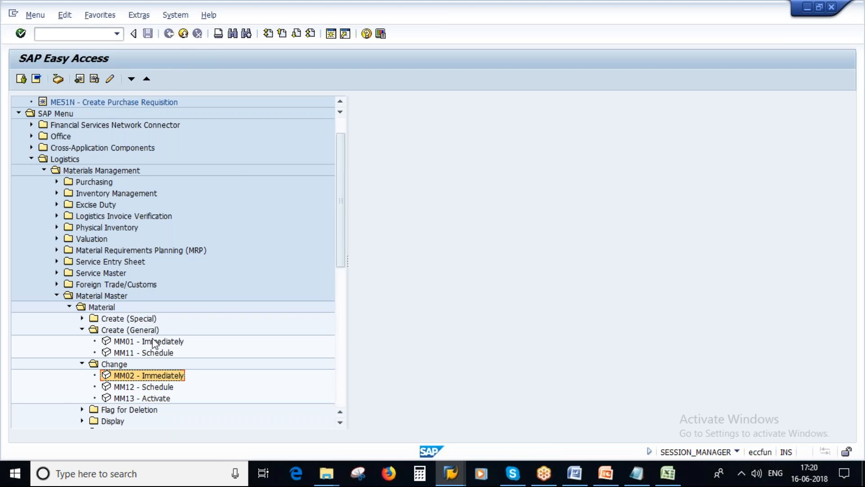
click(154, 343)
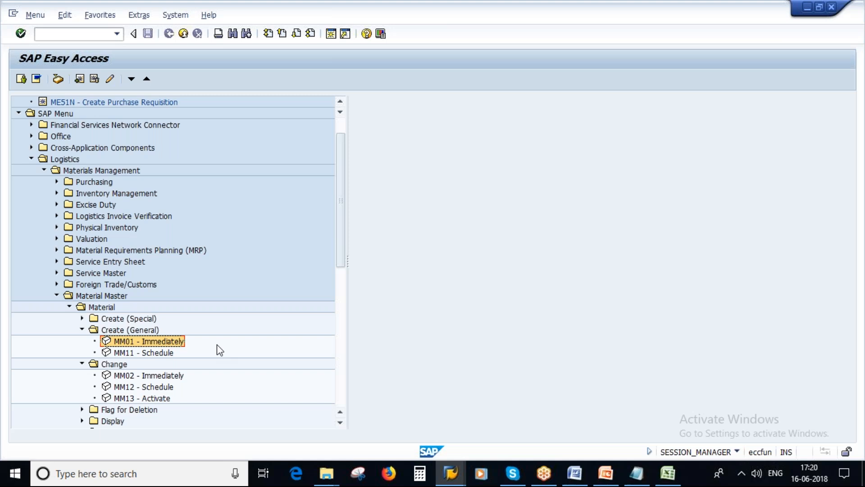
click(151, 376)
click(152, 342)
click(154, 378)
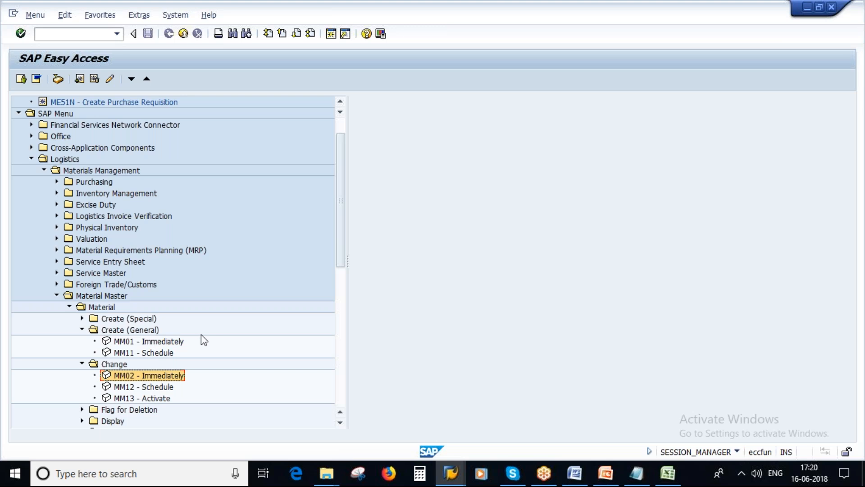
click(82, 331)
click(82, 341)
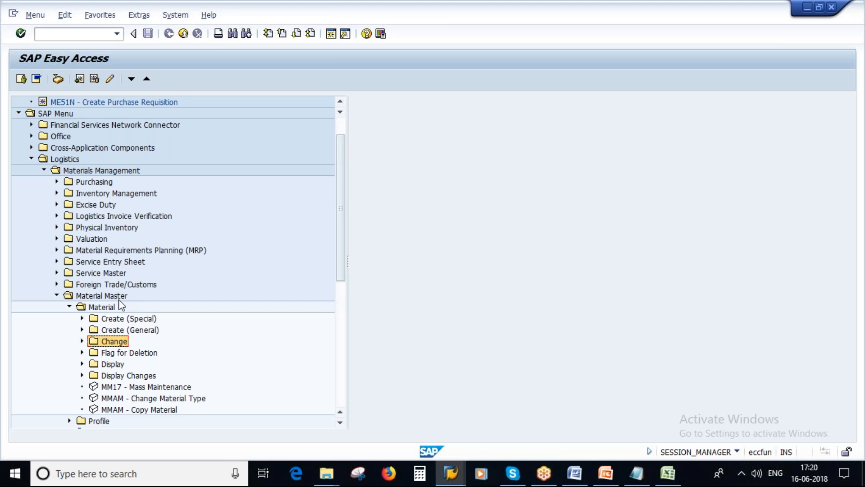
click(666, 482)
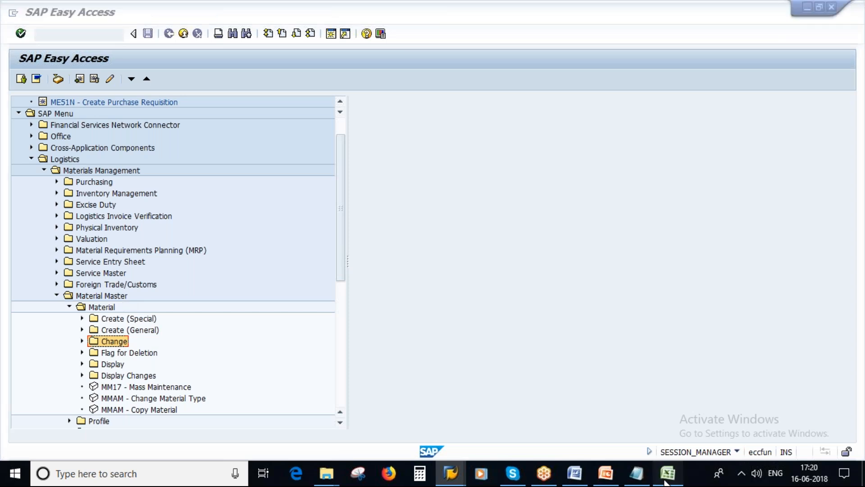
Start the slide show on the Unit of Measure slide in PowerPoint
key(alt+Tab)
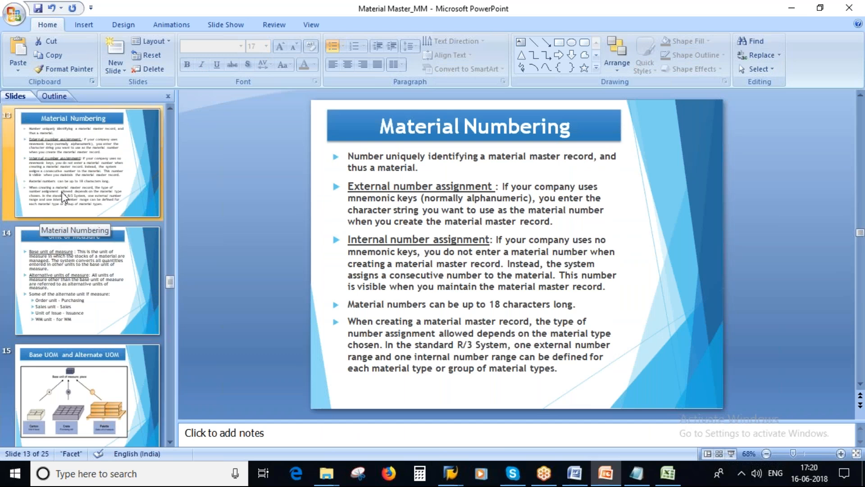
click(68, 264)
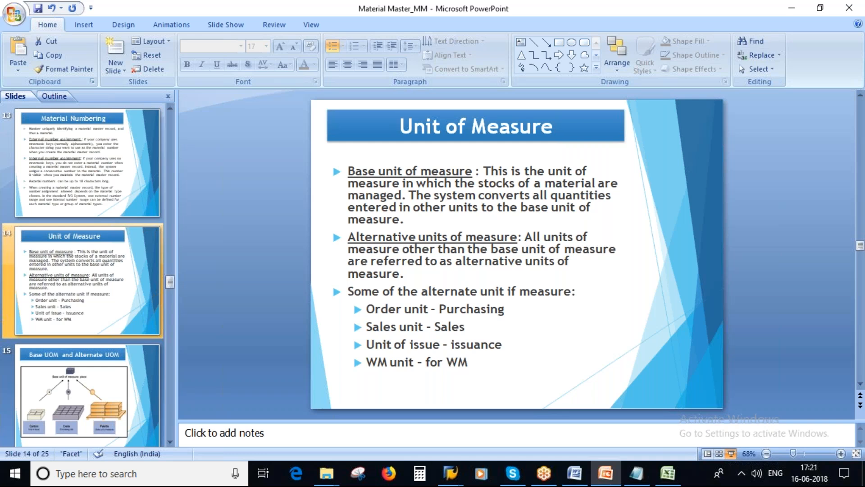
click(732, 453)
Tick the Base unit of measure heading in red and underline its definition text
drag(156, 107, 207, 92)
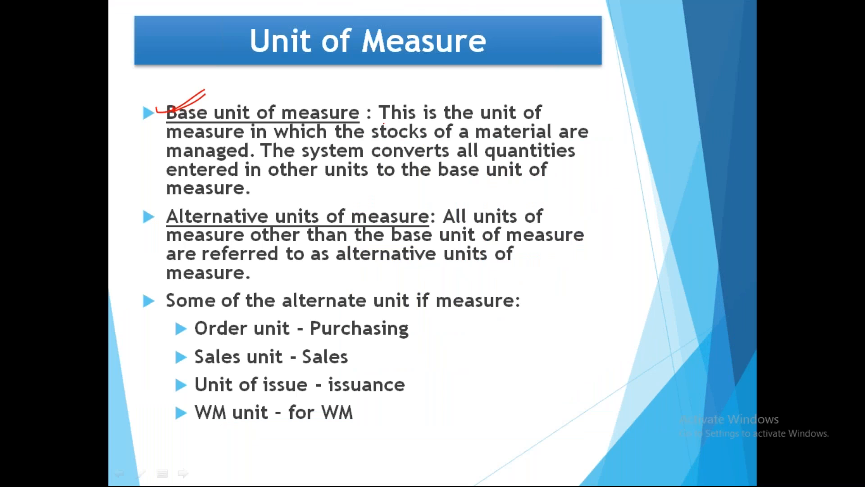
drag(384, 122, 562, 131)
drag(168, 144, 576, 131)
drag(170, 157, 236, 159)
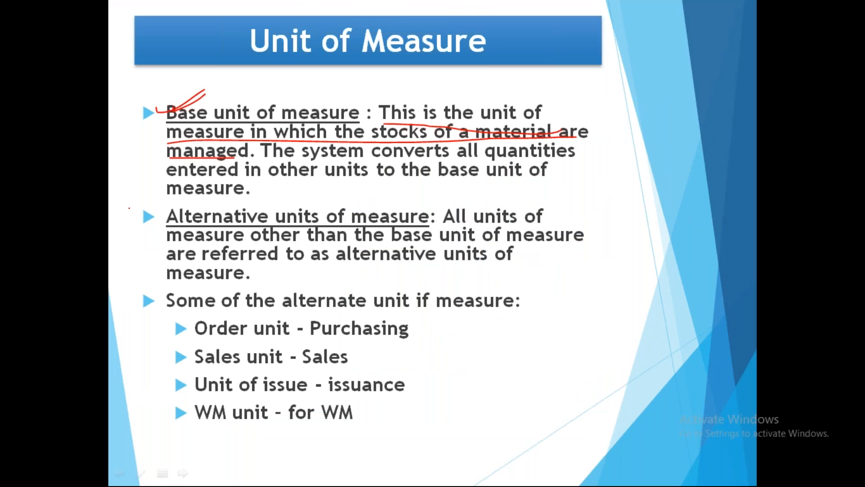
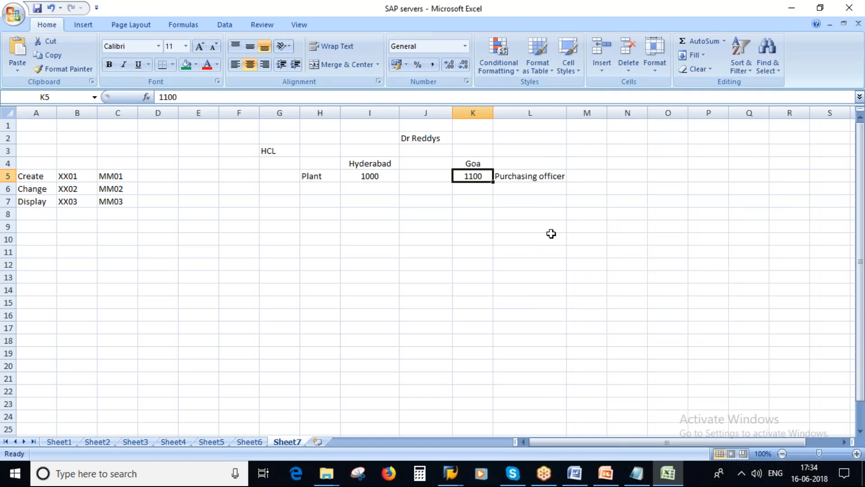
Bring up the open SAP GUI windows from the Windows taskbar
click(451, 473)
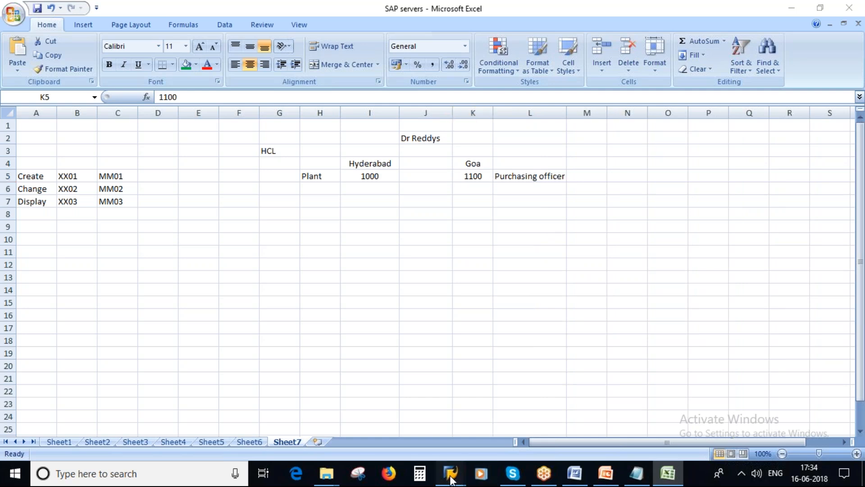
click(491, 412)
click(169, 33)
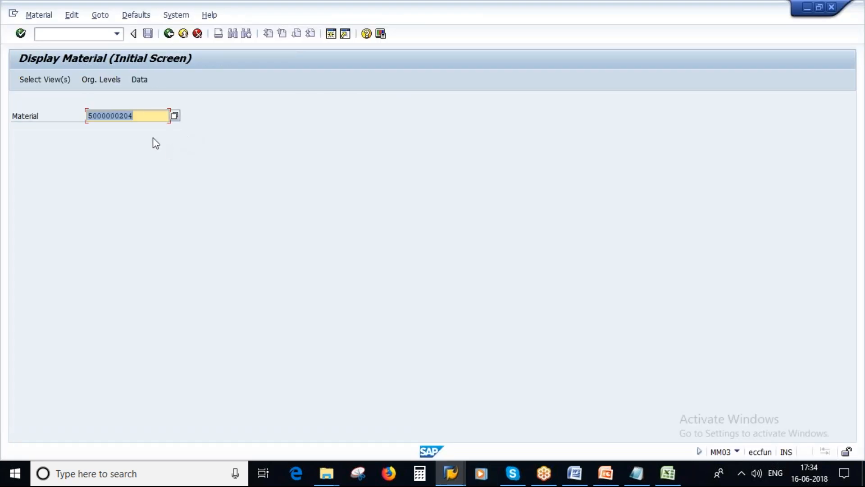
key(Return)
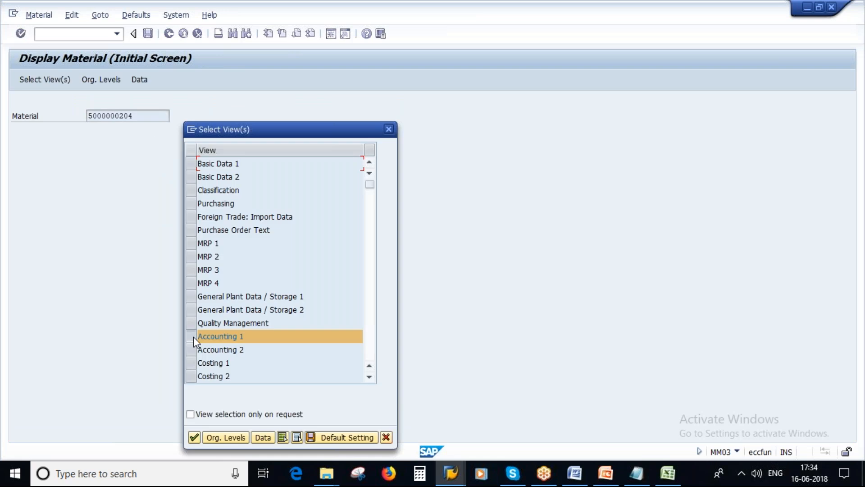
Select Purchasing and try plant 1100 Berlin, then cancel and reopen the views list
click(188, 205)
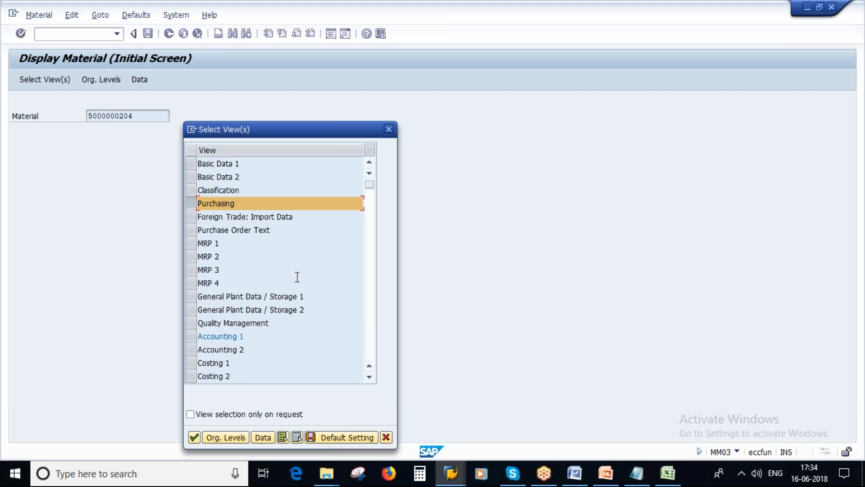
click(221, 438)
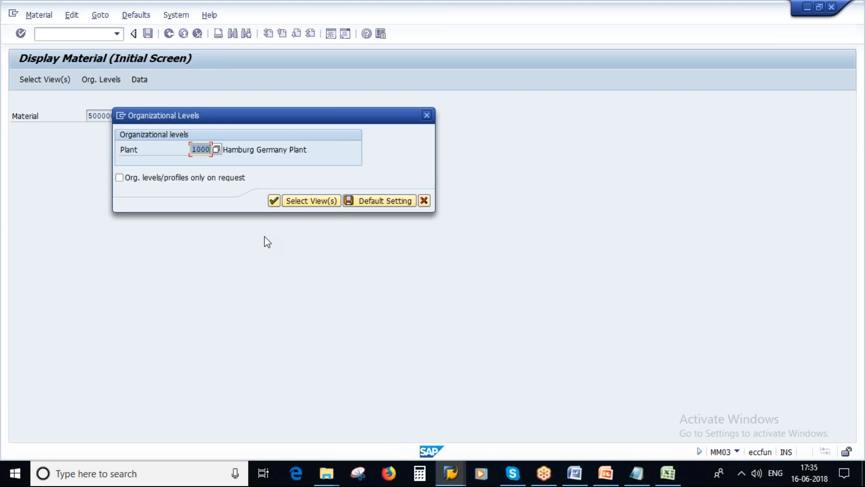
key(Delete)
key(F4)
double_click(85, 269)
click(425, 202)
key(Return)
Keep only the Purchasing view selected and save it as the default view selection
click(191, 336)
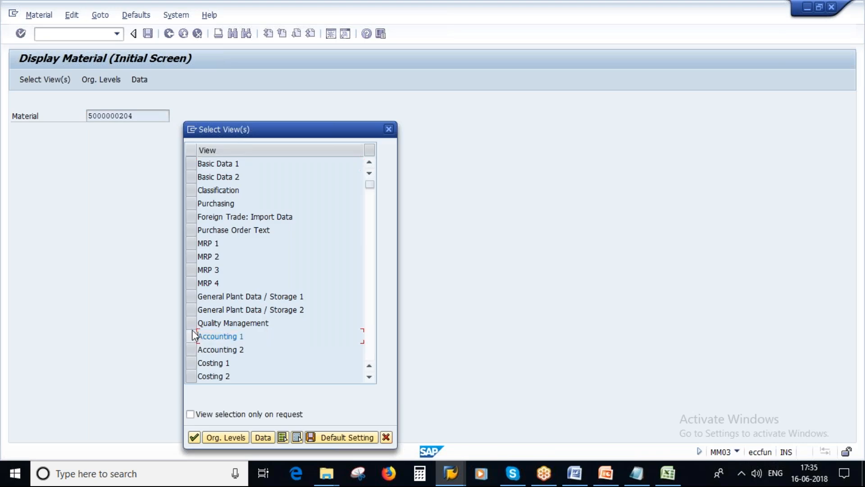
click(192, 203)
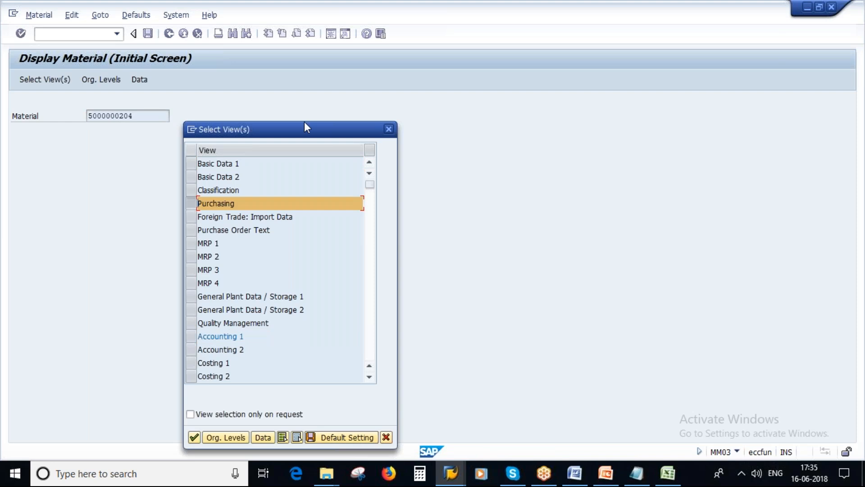
drag(304, 122, 325, 91)
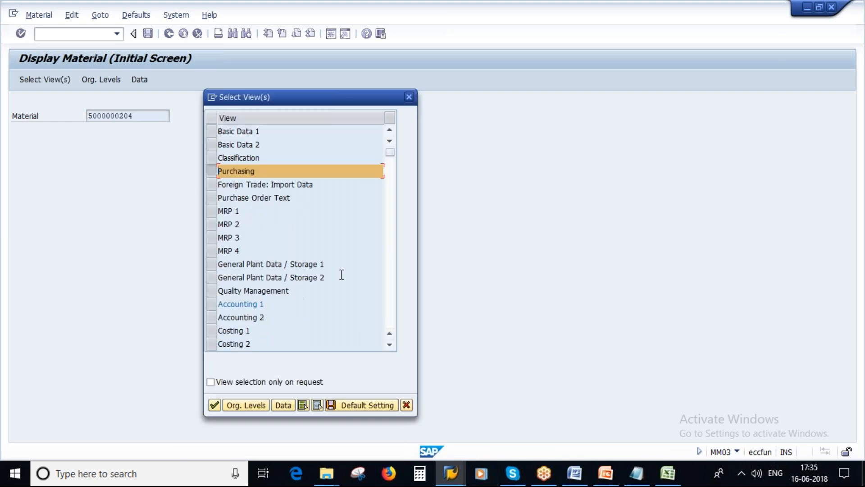
click(367, 405)
Save plant 1100 Berlin as the default organizational level and display the purchasing data
click(245, 404)
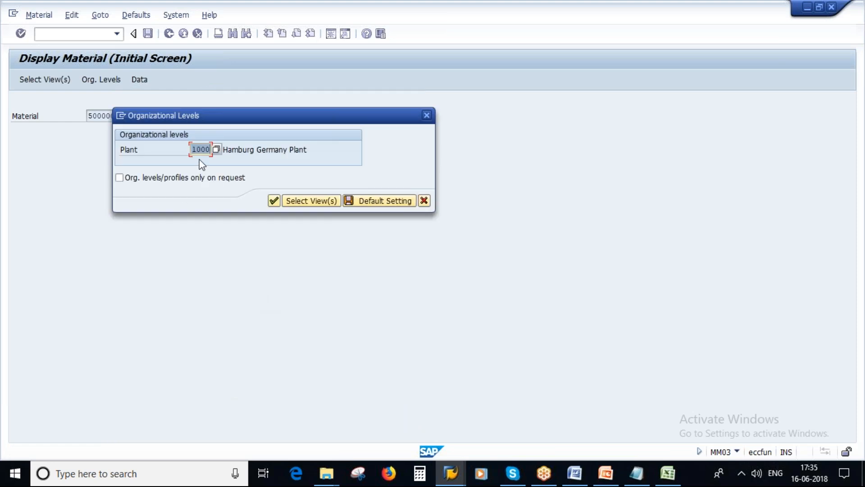
key(BackSpace)
click(216, 149)
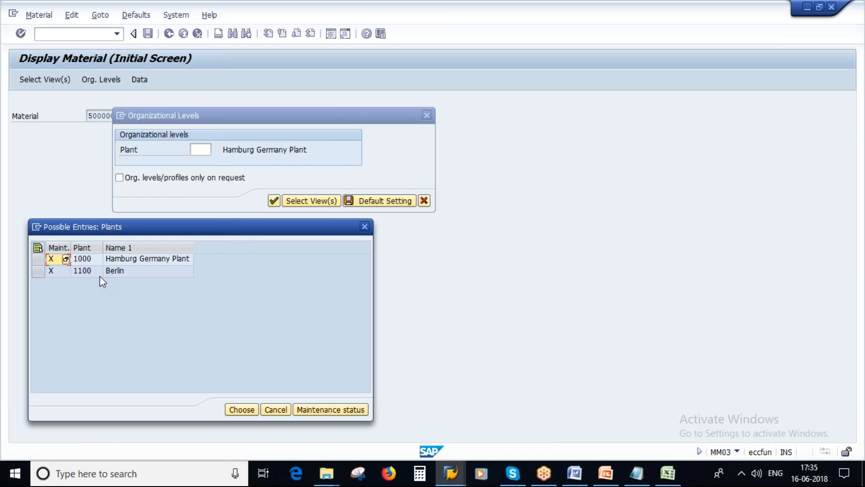
double_click(84, 271)
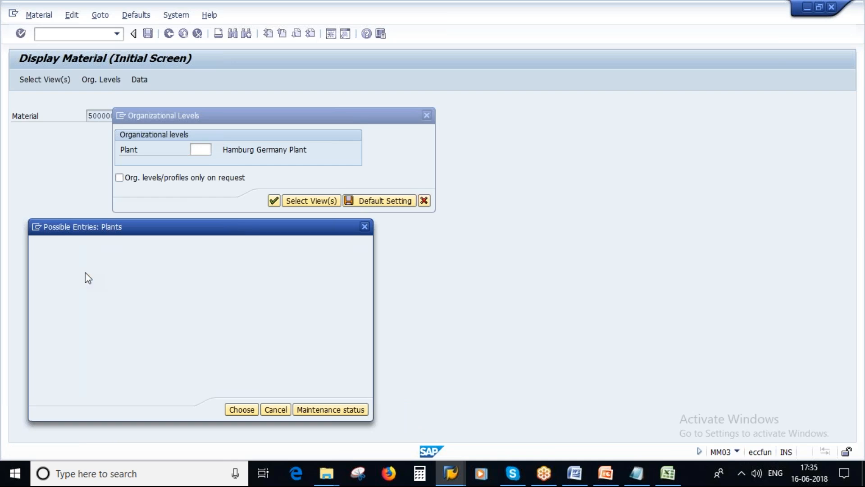
click(387, 202)
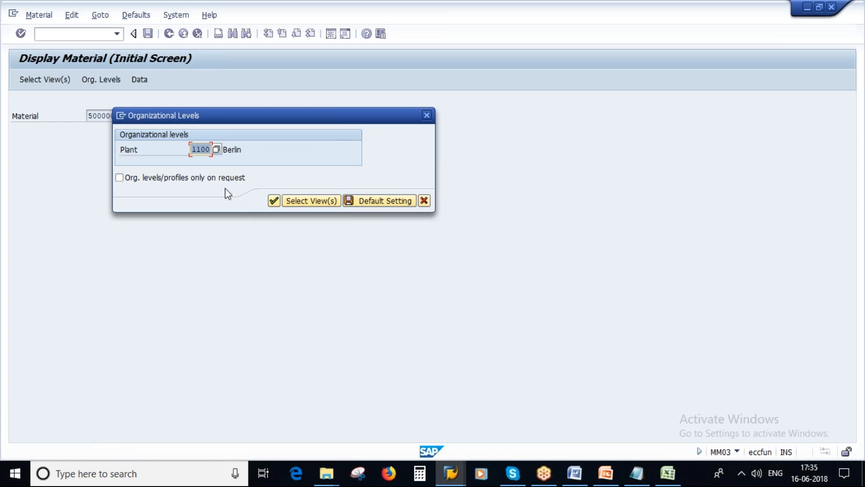
click(274, 200)
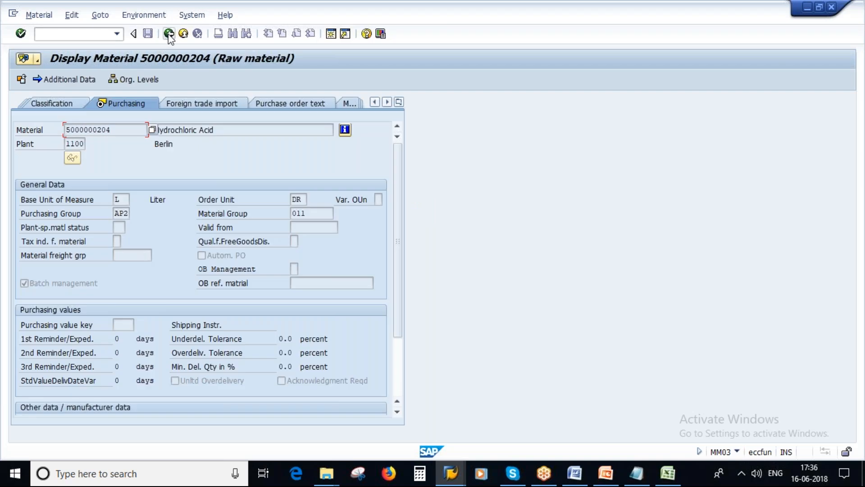
Back out of the purchasing data through the views and organizational levels, then dismiss that prompt
click(169, 33)
key(Return)
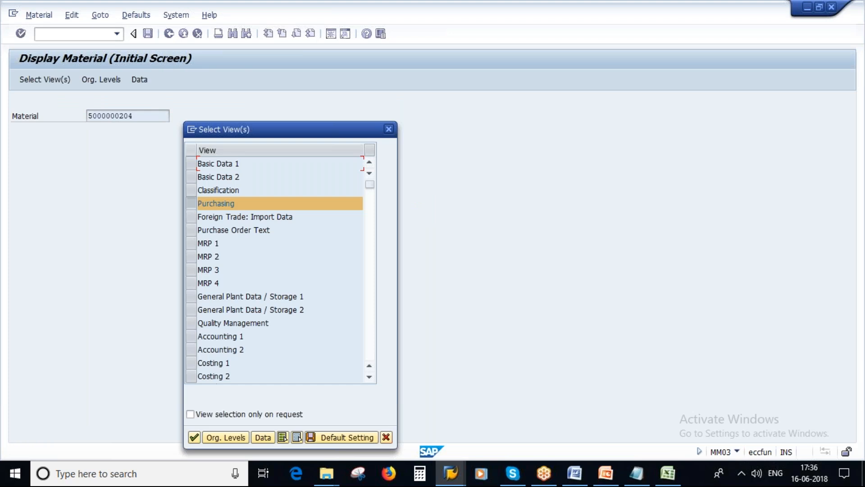
click(223, 436)
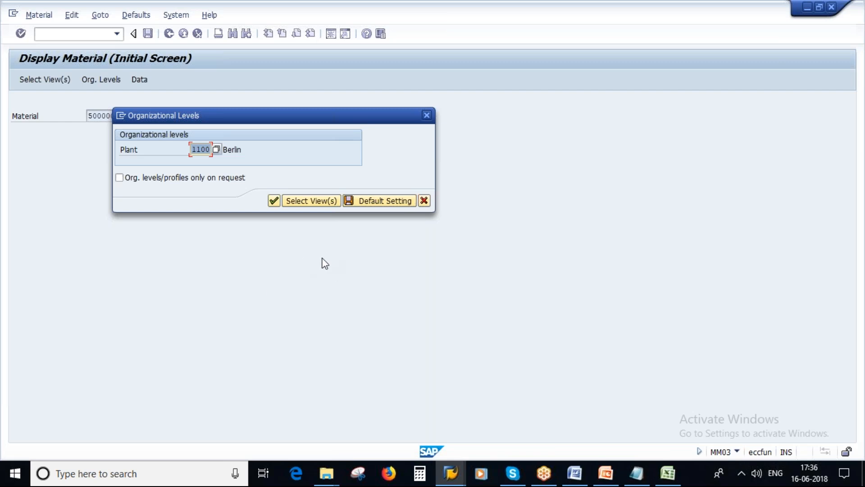
click(608, 476)
key(Escape)
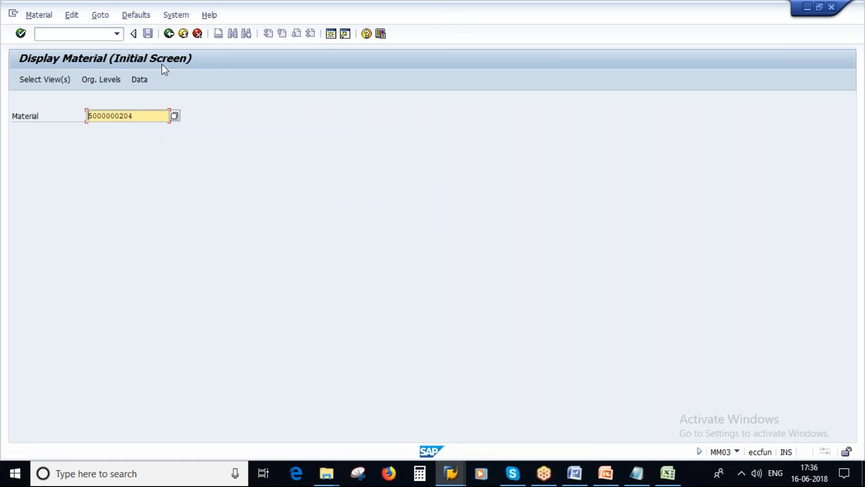
click(169, 34)
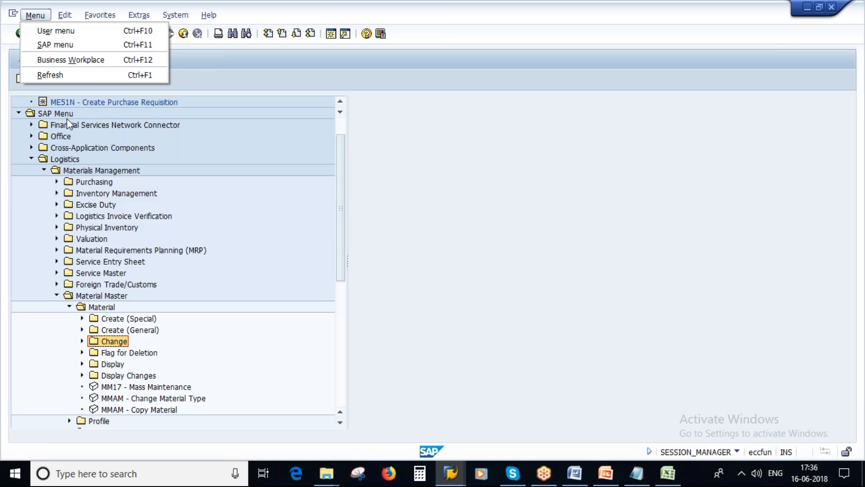
click(54, 33)
text(mm01)
key(Return)
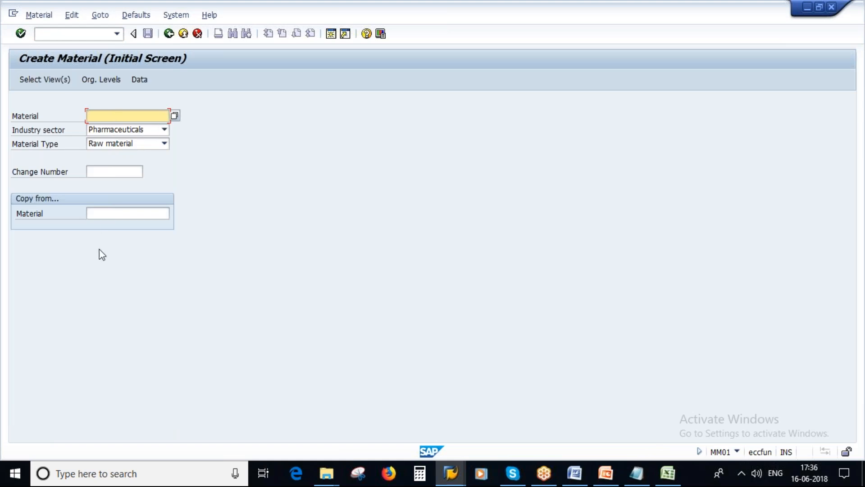
click(118, 213)
key(ctrl+v)
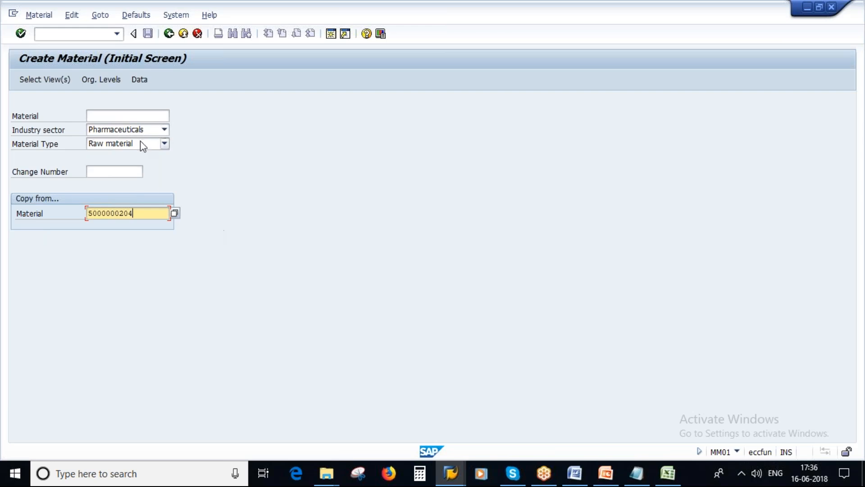
key(Return)
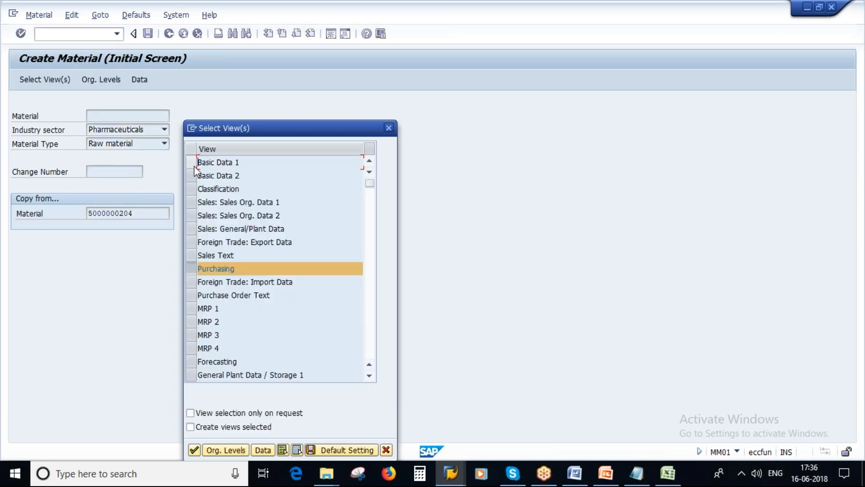
Tick the Basic Data 1–2 and MRP 1–4 views
drag(276, 124, 303, 86)
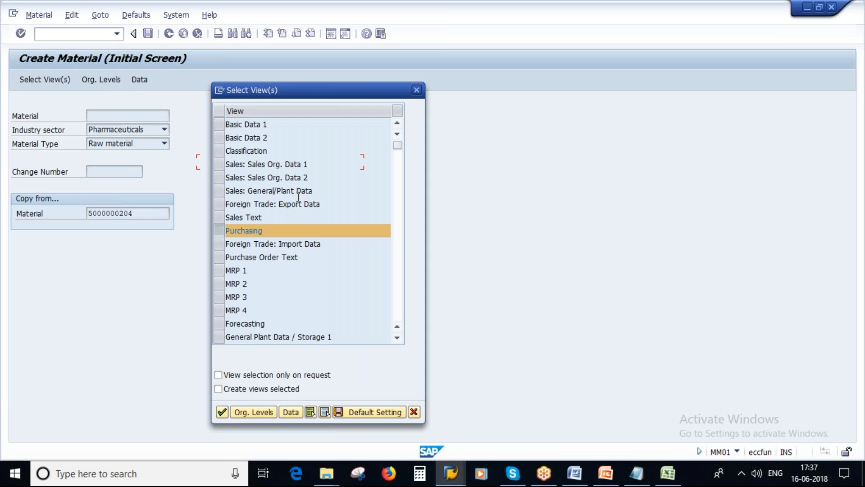
click(219, 125)
click(220, 137)
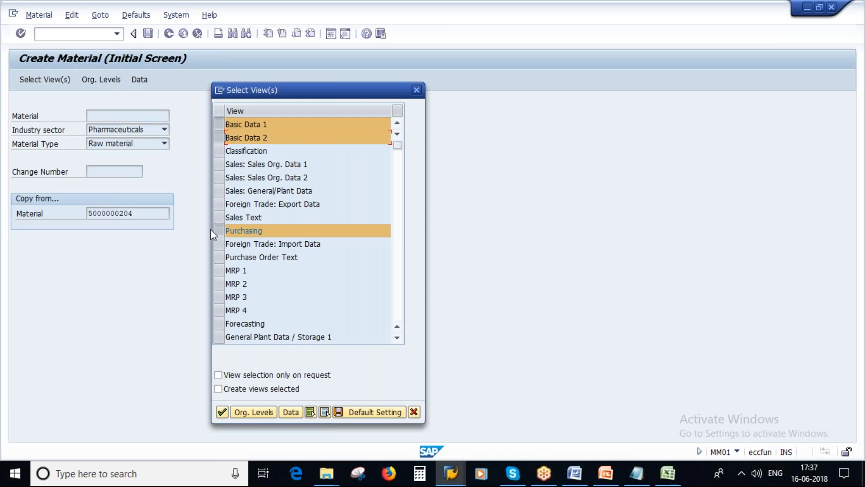
click(219, 270)
click(218, 283)
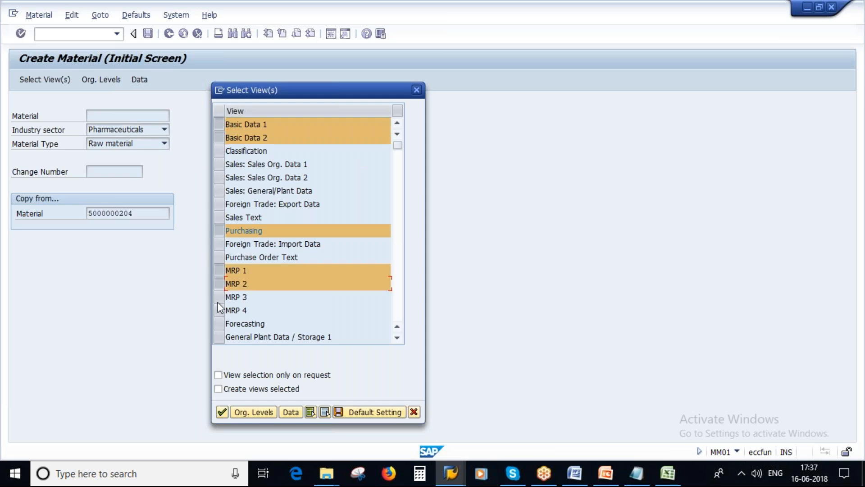
click(219, 297)
click(219, 310)
Tick General Plant Data/Storage 1–2, Quality Management, Accounting 1–2 and Costing 1–2, then go to organizational levels
click(219, 337)
scroll(219, 334, down, 1)
click(219, 310)
scroll(220, 315, down, 1)
click(219, 310)
click(219, 324)
click(219, 336)
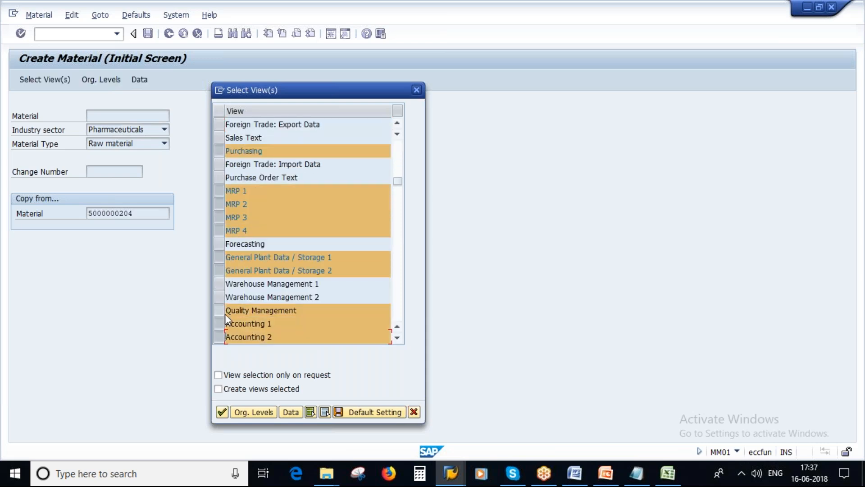
scroll(225, 313, down, 1)
click(219, 310)
click(219, 324)
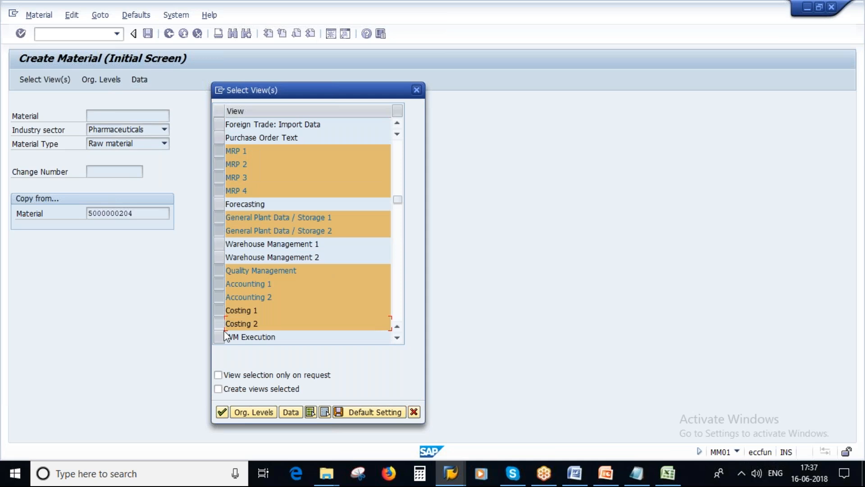
click(243, 412)
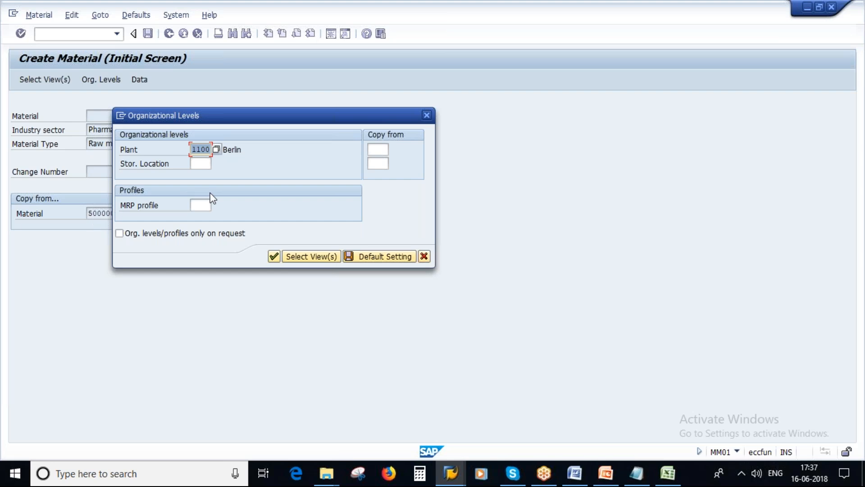
Enter plant 1000 and copy-from plant 1000 as the organizational levels and continue
text(1000)
drag(262, 125, 346, 146)
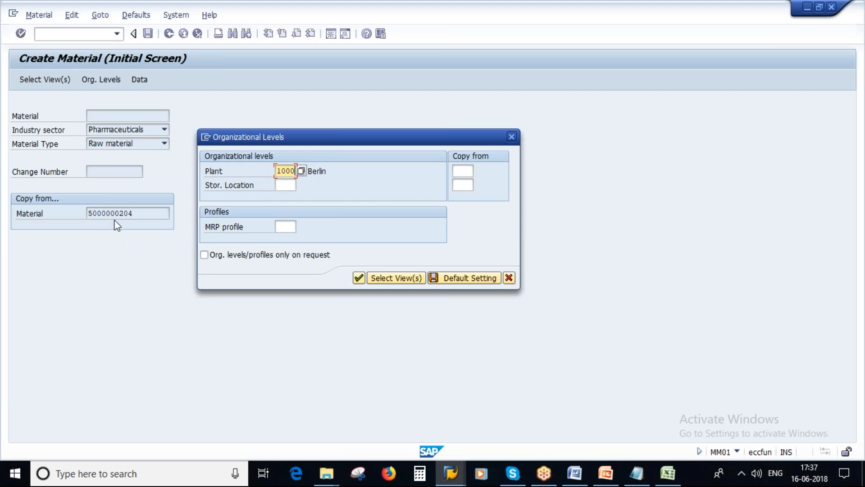
click(464, 171)
text(1000)
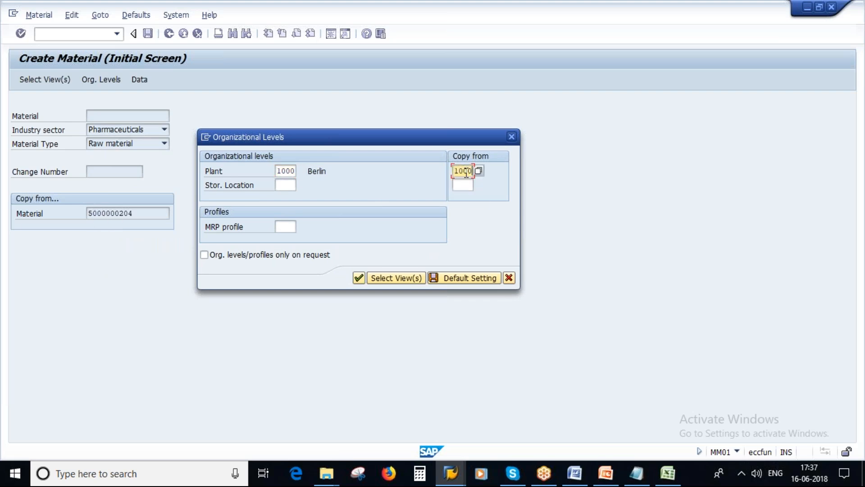
click(359, 277)
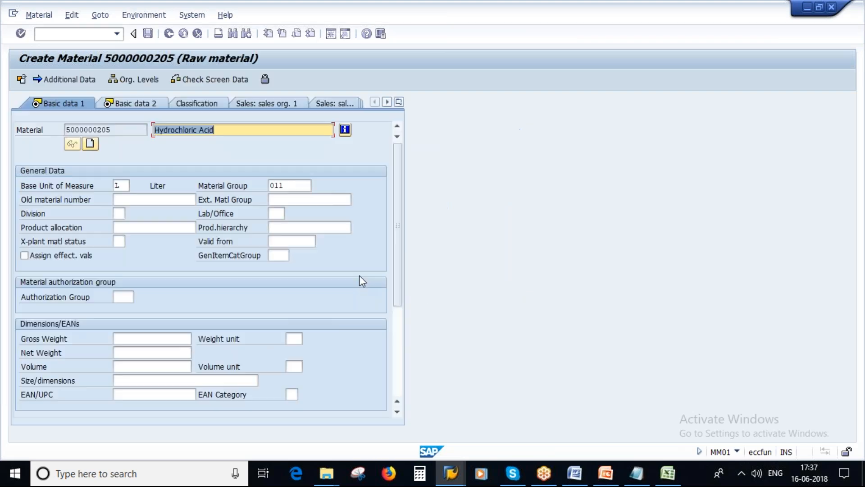
drag(111, 130, 64, 130)
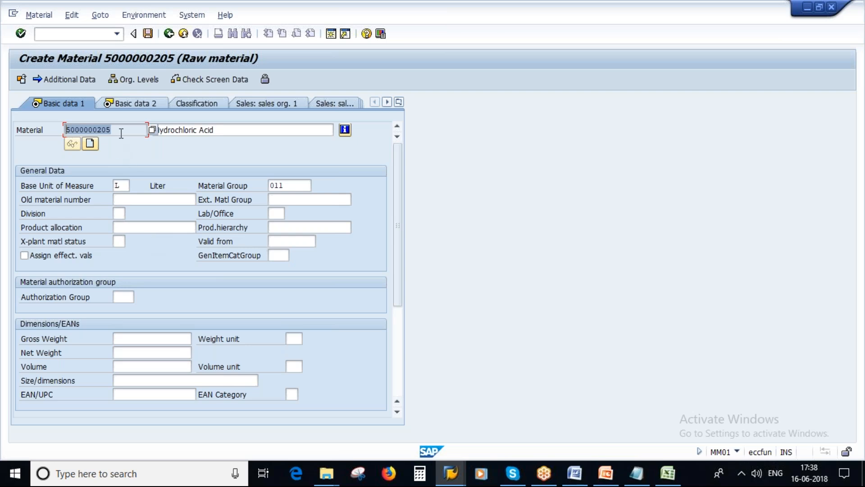
drag(119, 131, 64, 132)
drag(222, 128, 163, 132)
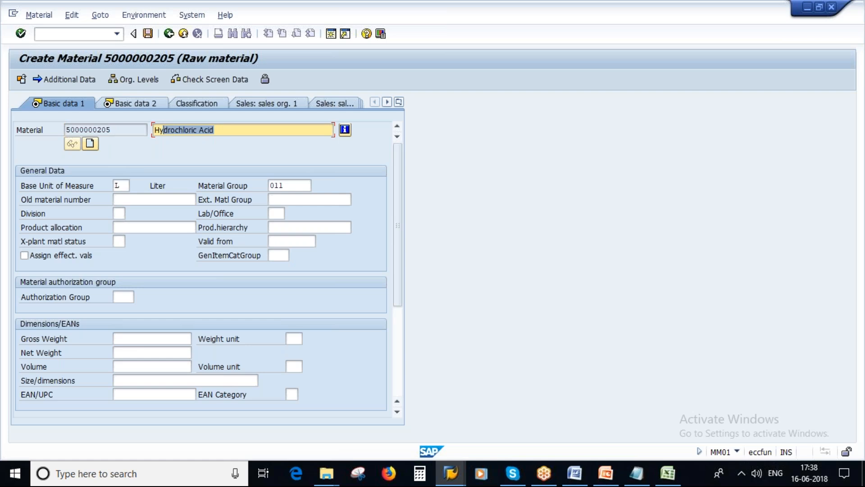
click(122, 186)
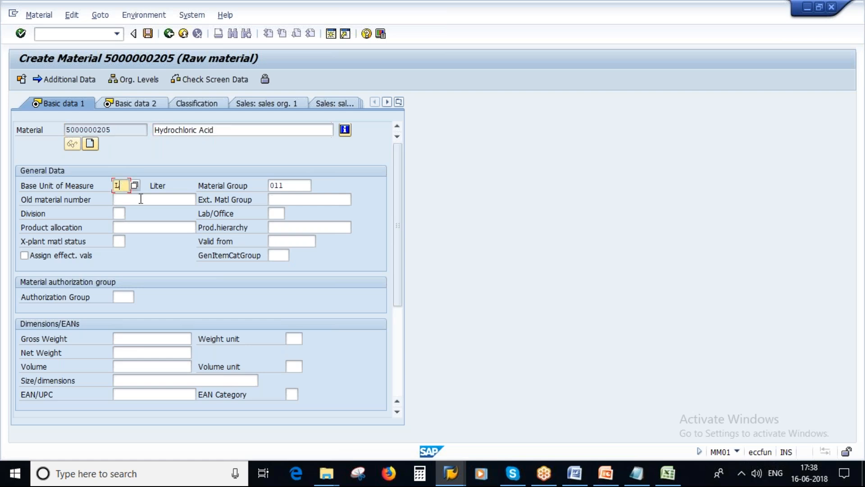
double_click(290, 186)
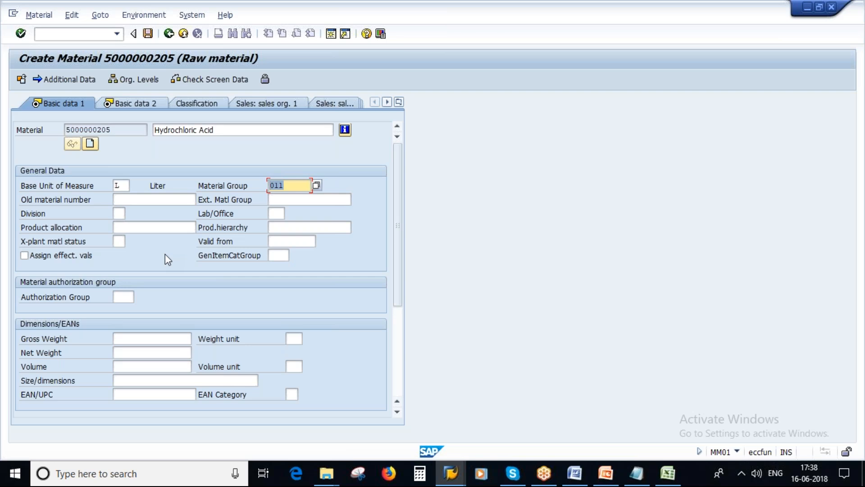
Rename the description from Hydrochloric Acid to Sulphuric Acid and confirm Basic data 1
drag(194, 130, 152, 131)
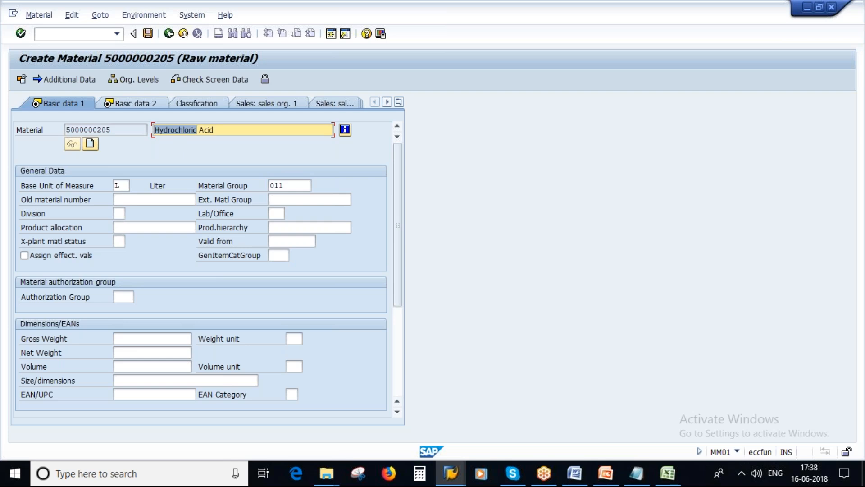
text(Slu)
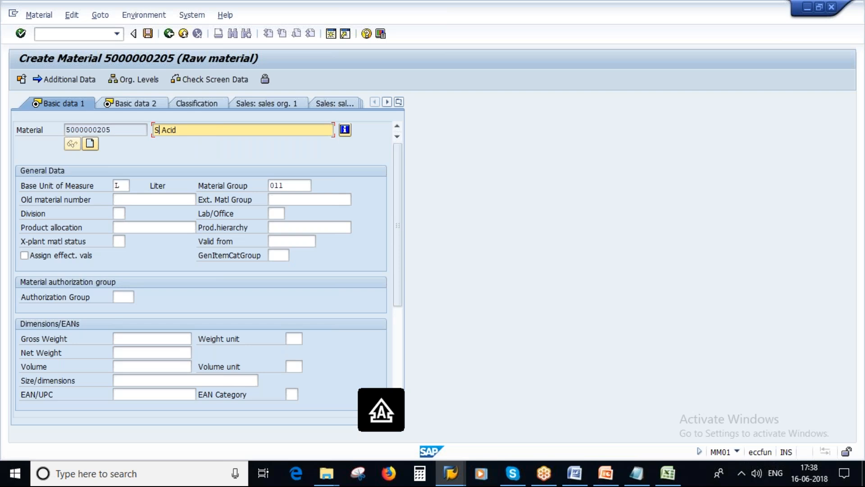
key(BackSpace)
key(BackSpace)
text(ulp)
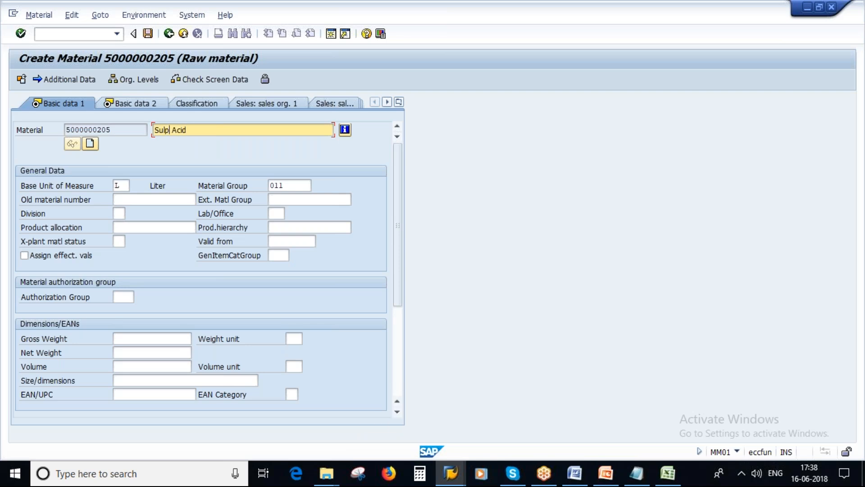
text(huric)
click(214, 129)
drag(206, 130, 146, 129)
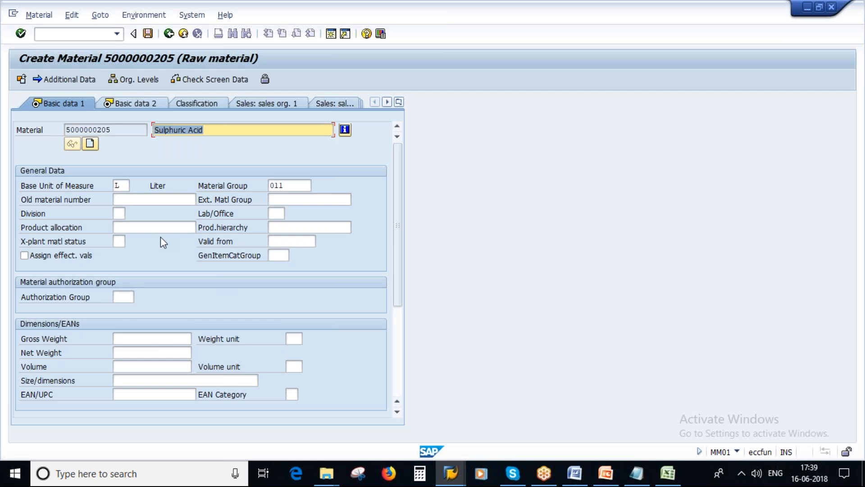
click(124, 187)
click(298, 188)
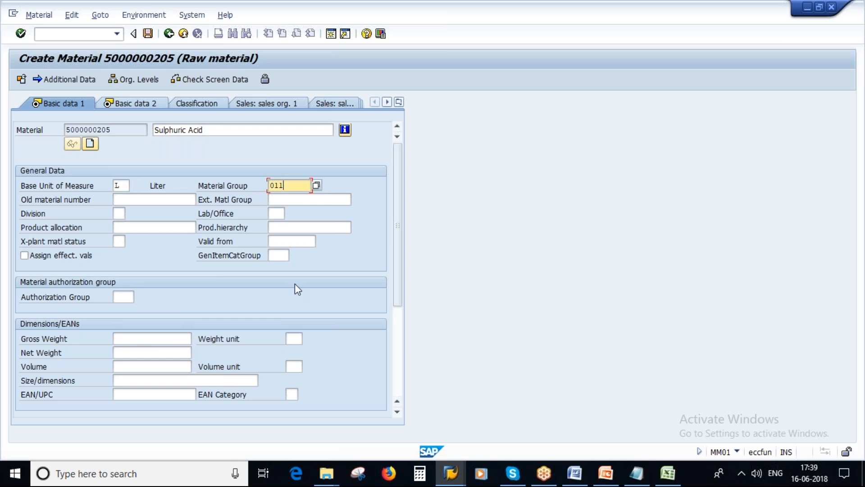
key(Return)
key(Return)
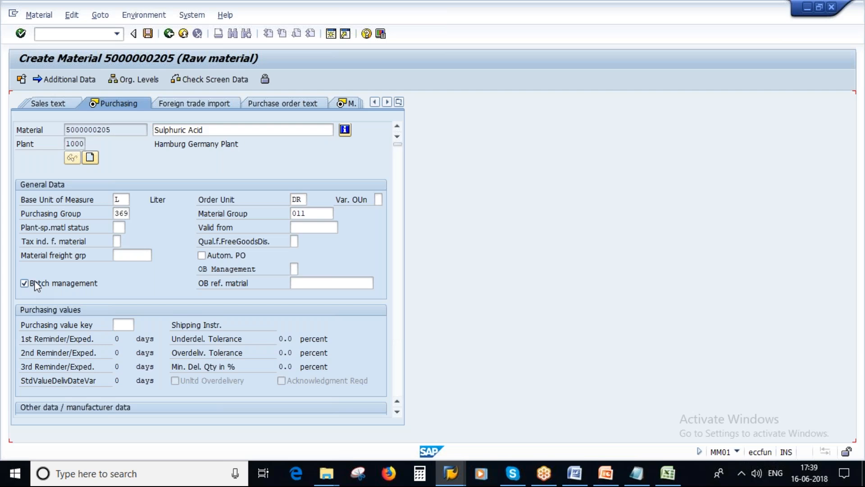
Set the planned delivery time to 3 days in MRP 2 and advance to Accounting 1
key(Return)
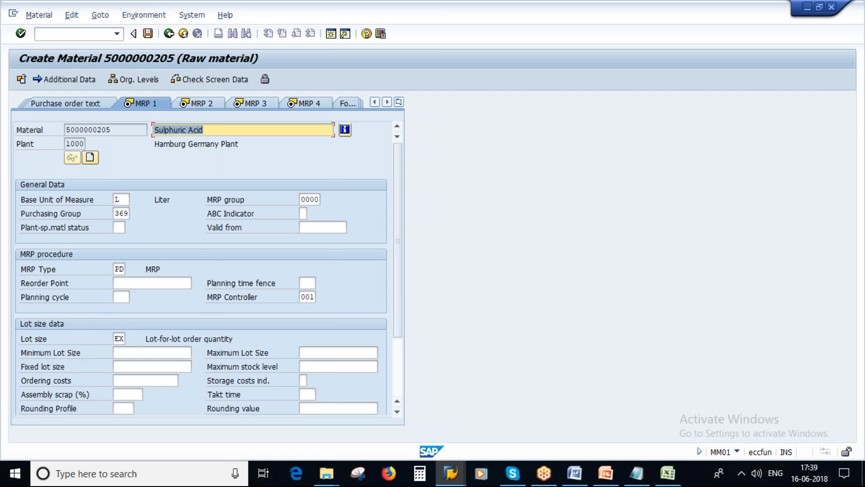
key(Return)
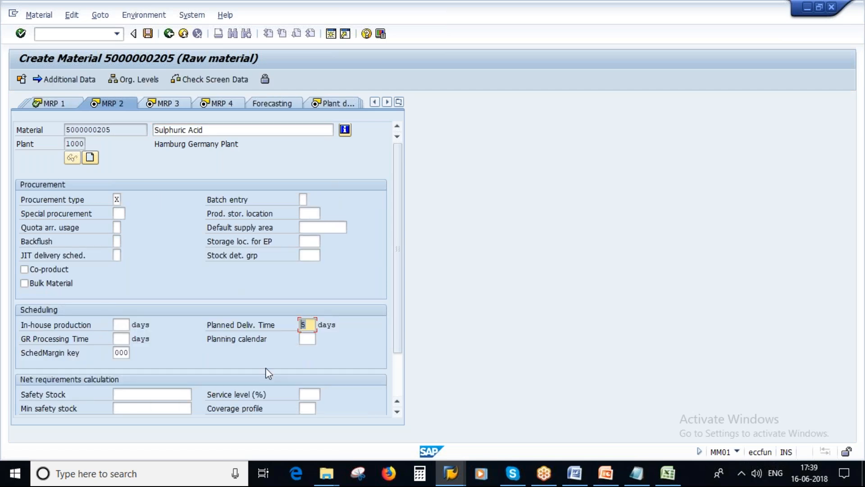
text(3)
key(Return)
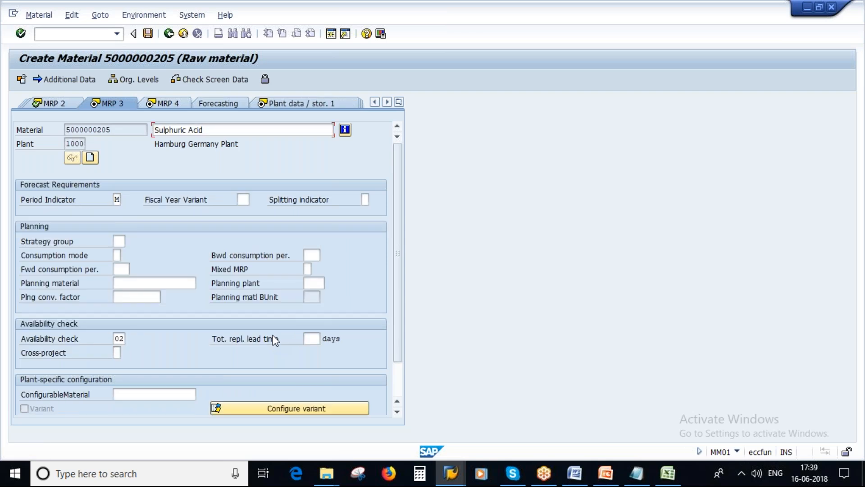
key(Return)
key(Return)
key(Return)
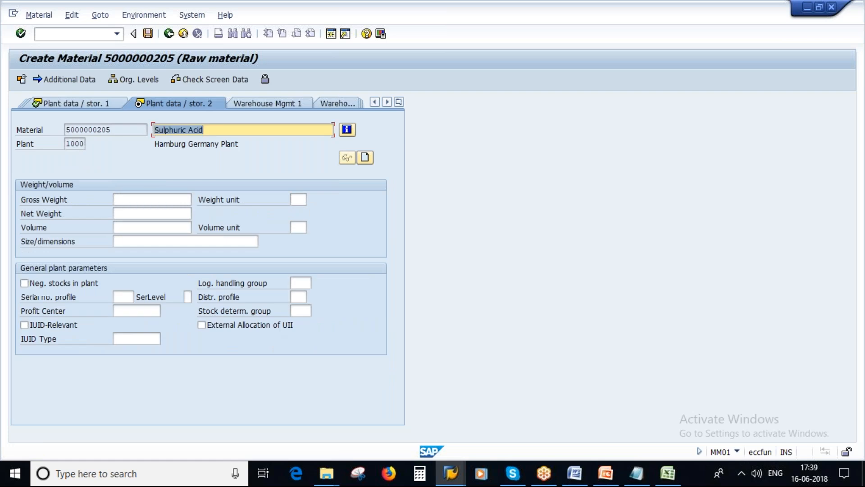
key(Return)
key(Return)
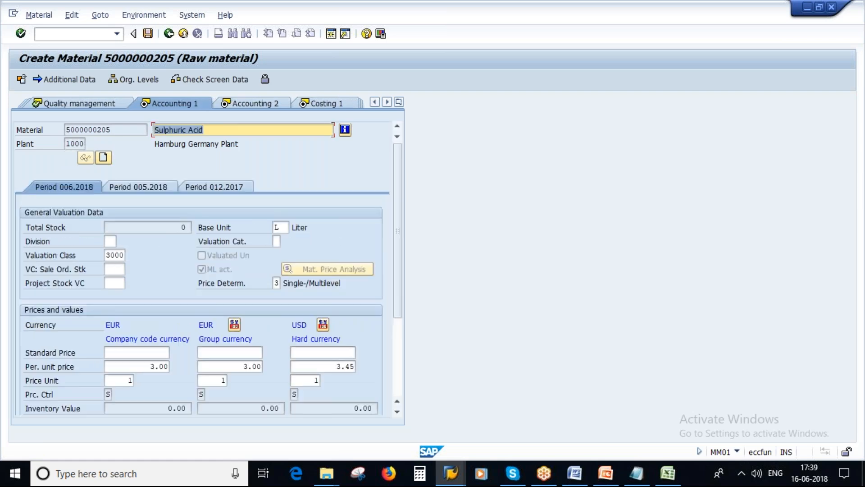
click(153, 366)
key(BackSpace)
text(4)
key(Return)
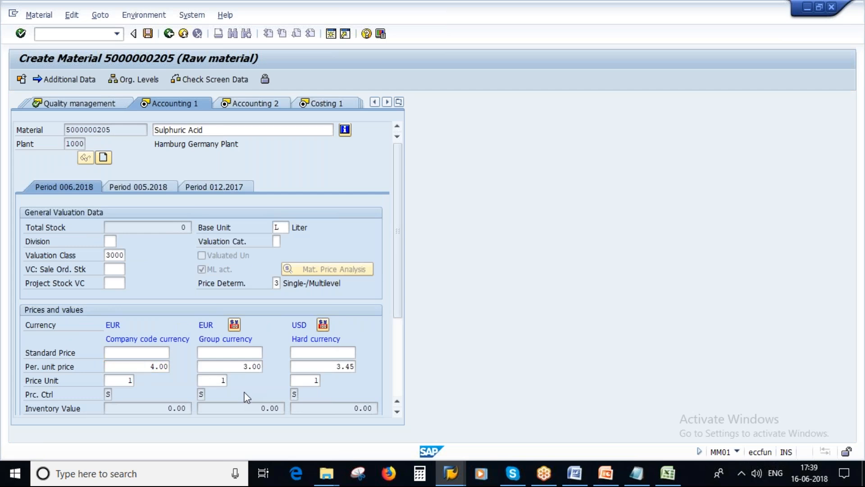
key(Return)
key(Return)
key(Return)
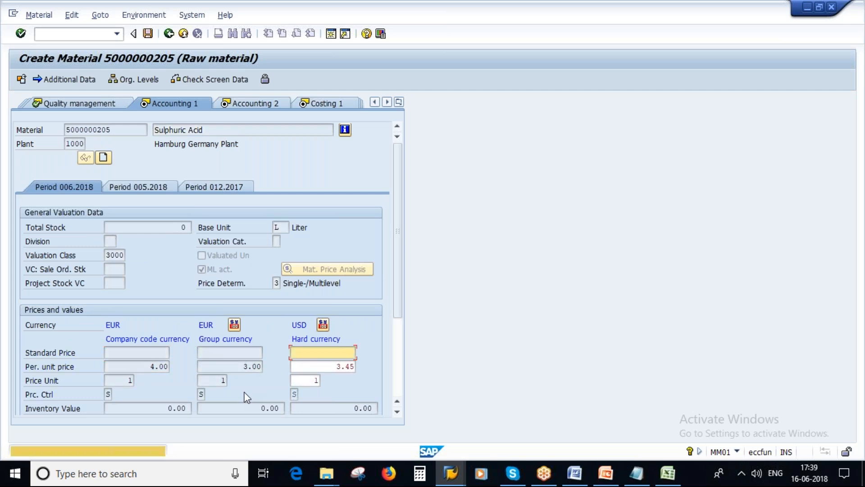
key(Return)
key(Return)
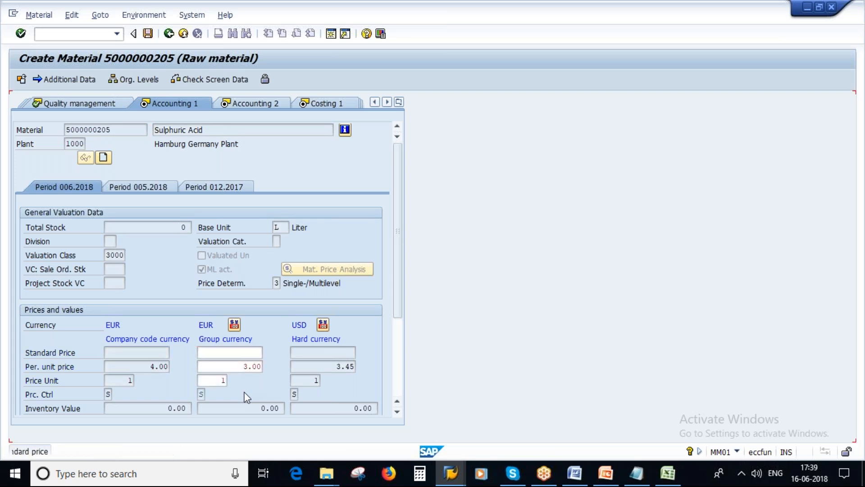
key(Return)
key(Return)
key(Return)
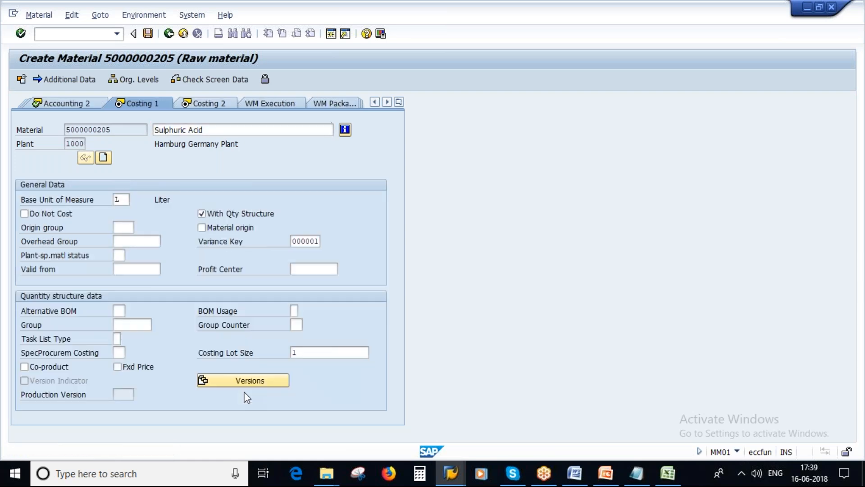
key(Return)
click(171, 261)
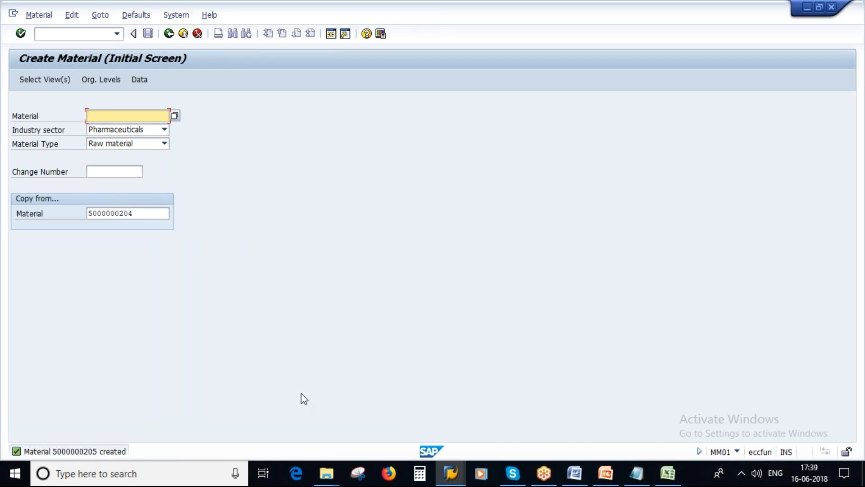
Run the Material Master_MM slide show from Entry Aids for Material Master and advance to MRP Profile
click(606, 473)
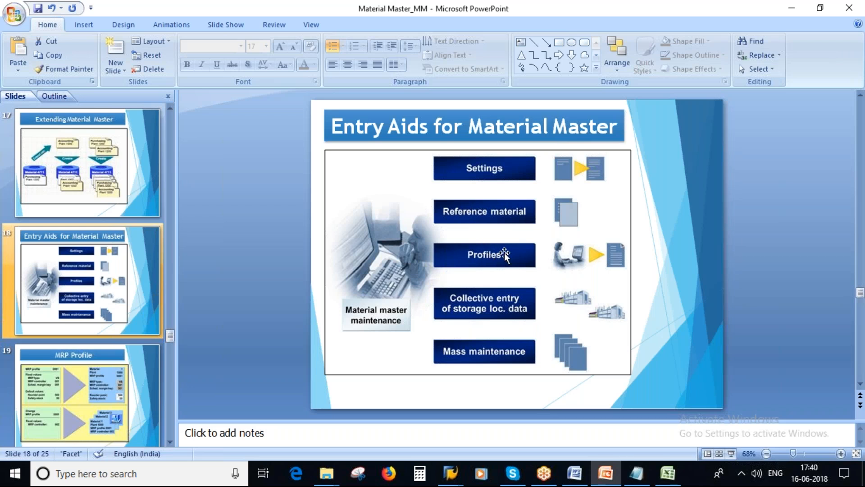
click(731, 455)
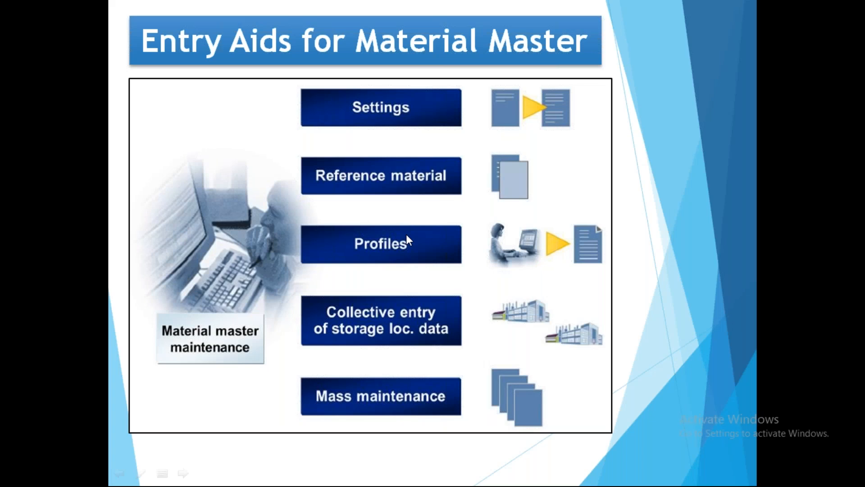
click(407, 236)
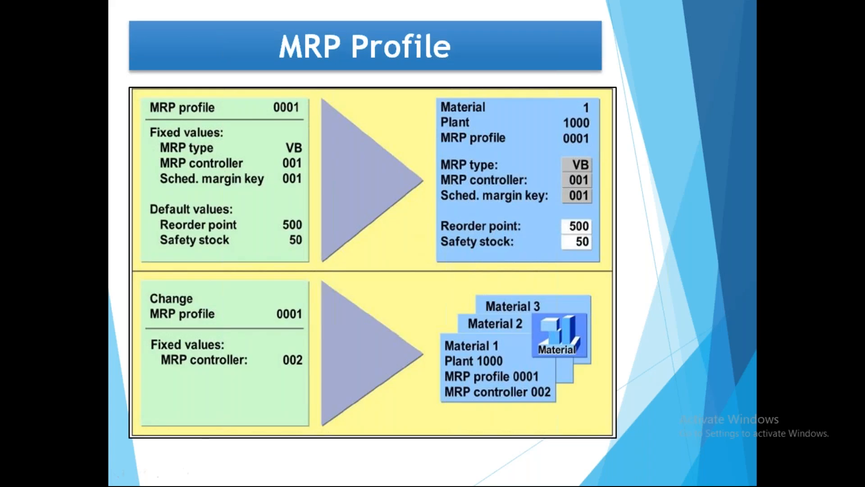
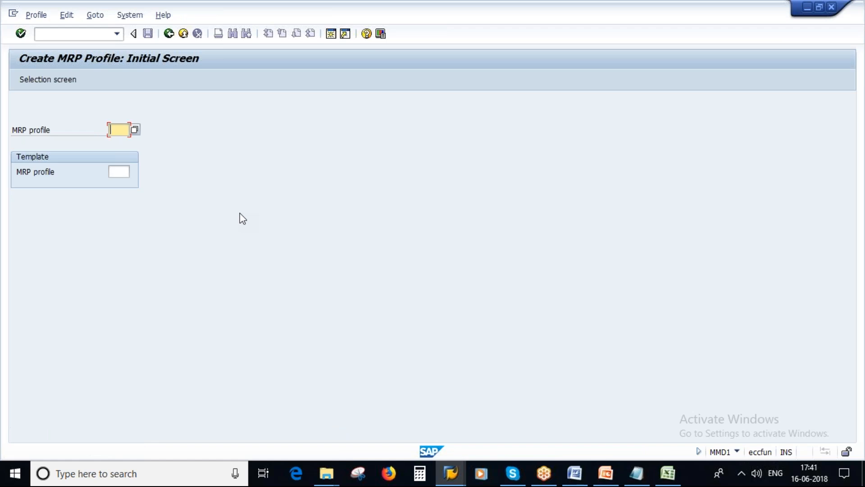
Enter the new MRP profile key PNM1 and go to its field selection screen
text(pdd)
key(BackSpace)
key(BackSpace)
key(BackSpace)
key(Caps_Lock)
text(P)
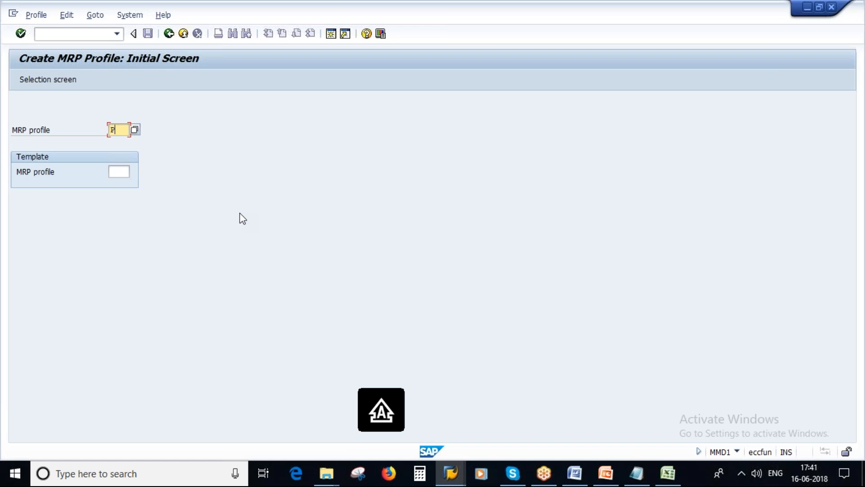
text(NM1)
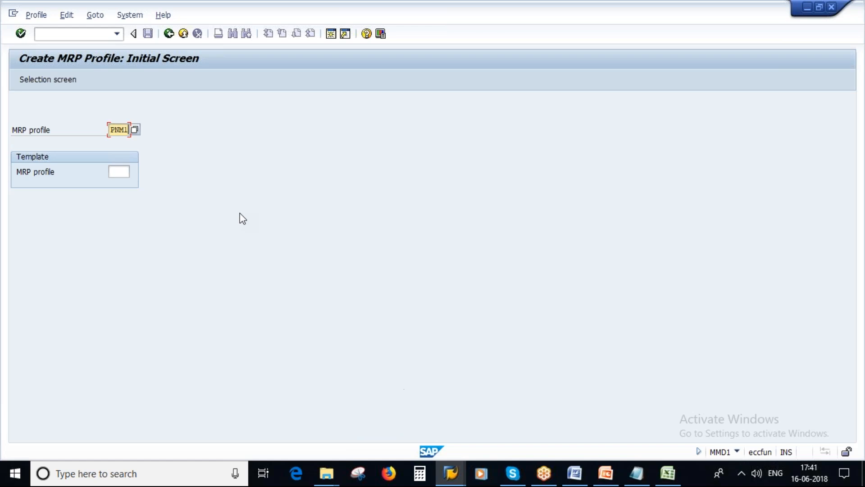
double_click(111, 129)
click(39, 79)
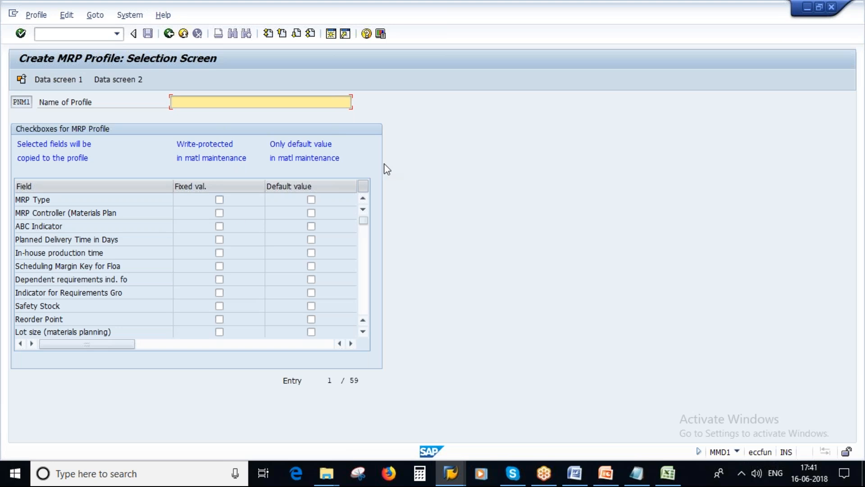
Enter the PNM1 profile description, review the field rows, and tick MRP Type as fixed value
text(POONAM_PROFILE_NEW)
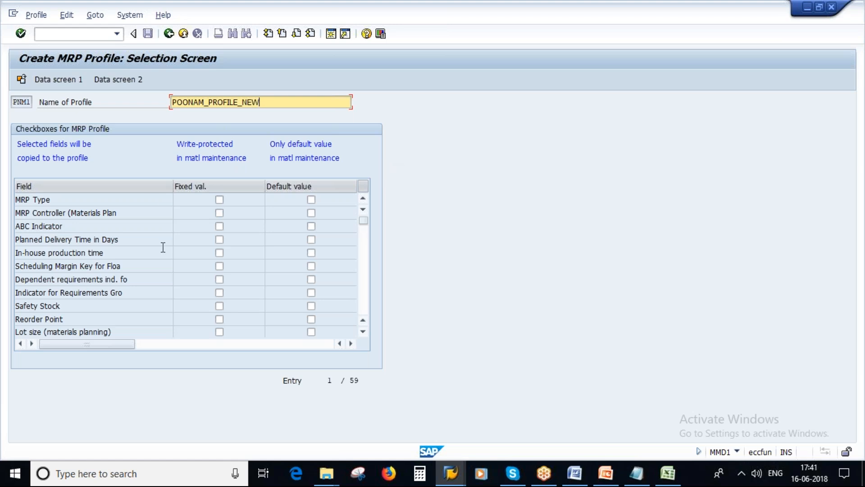
click(62, 202)
click(106, 214)
click(48, 226)
click(134, 241)
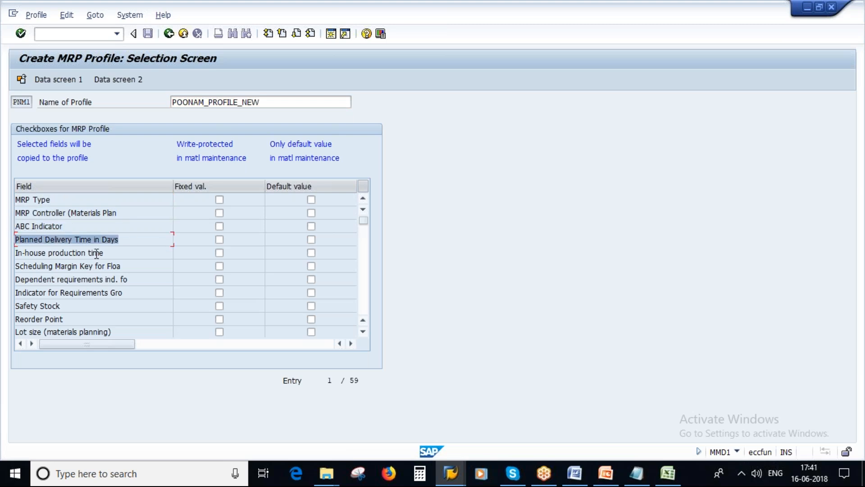
click(115, 256)
click(136, 270)
click(137, 280)
drag(134, 295, 16, 296)
click(47, 307)
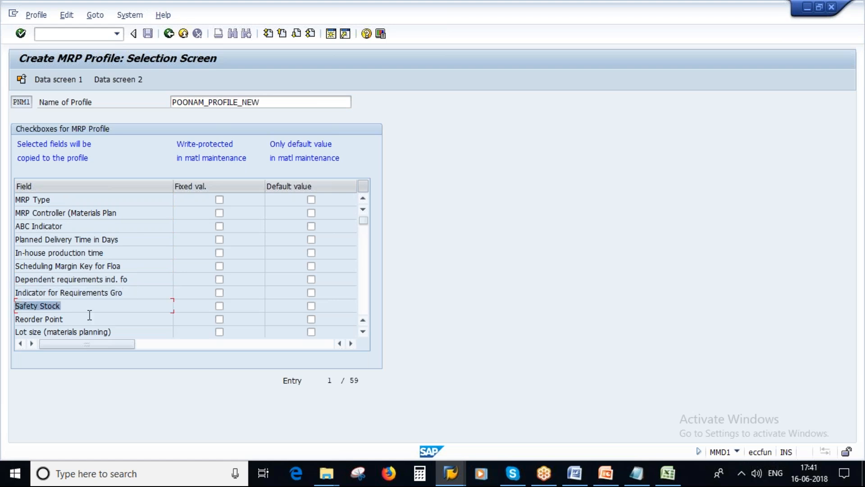
click(18, 319)
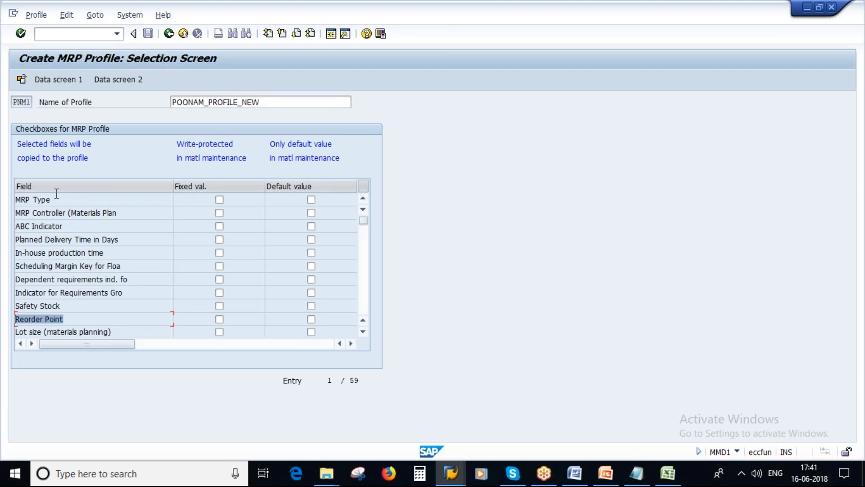
drag(60, 198, 25, 199)
click(219, 199)
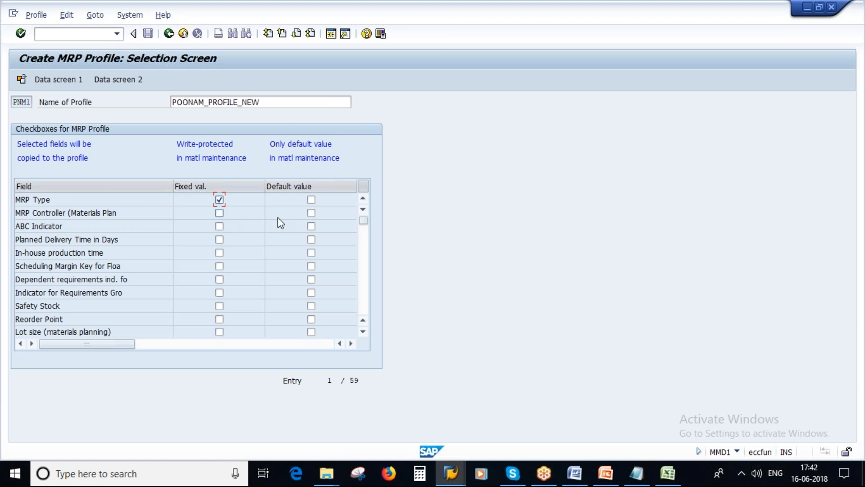
Make MRP Controller a default value and Lot size a fixed value
click(311, 212)
click(219, 332)
scroll(247, 307, down, 2)
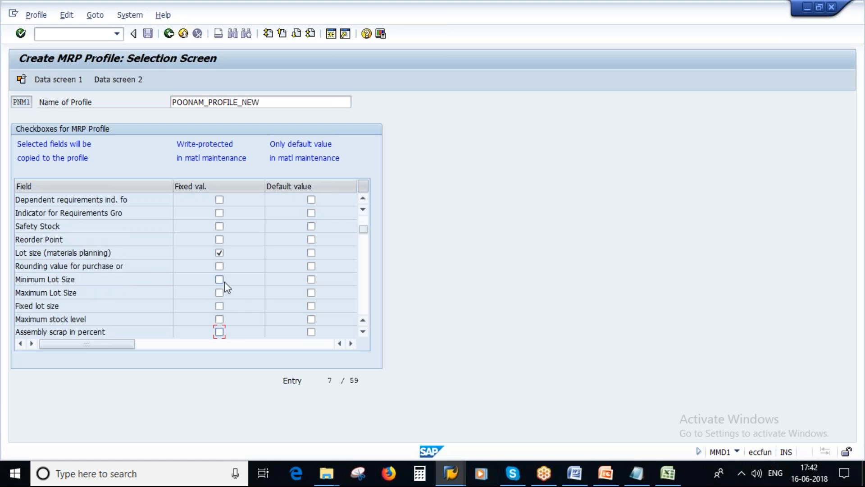
scroll(267, 291, down, 2)
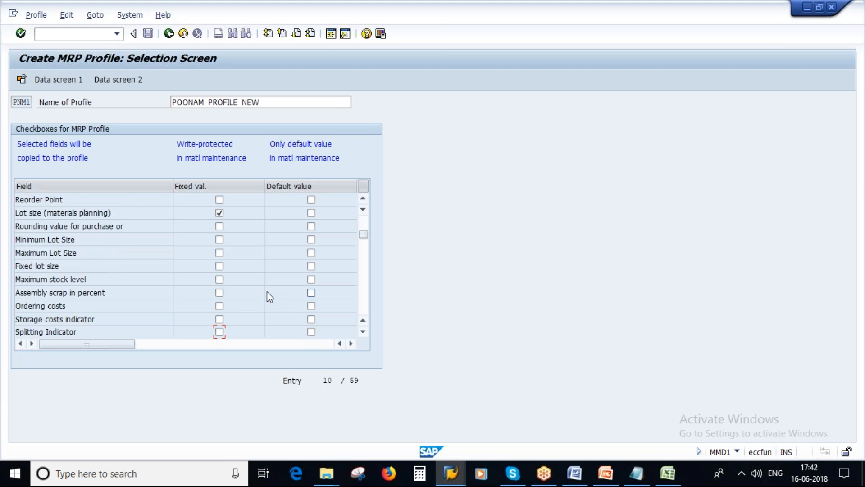
scroll(267, 291, up, 3)
scroll(266, 292, up, 1)
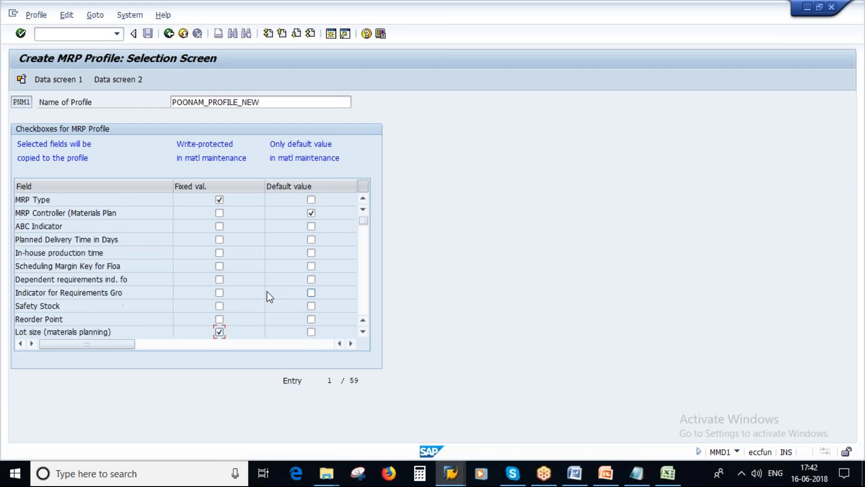
click(311, 266)
click(311, 211)
click(311, 212)
Set Planned Delivery Time as a default value and Scheduling Margin Key as fixed, then open Data Screen 1
click(311, 239)
click(219, 239)
click(220, 240)
click(219, 266)
click(312, 265)
click(311, 215)
click(311, 239)
click(310, 238)
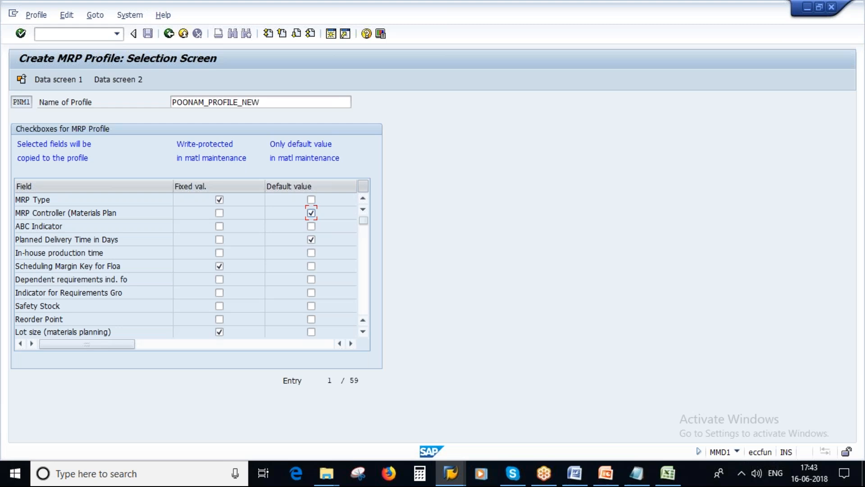
click(61, 80)
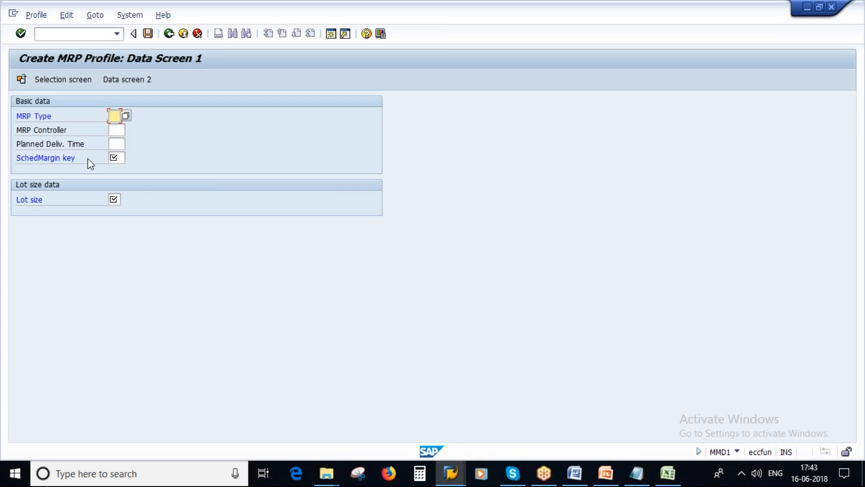
Fill Data Screen 1 with MRP type PD, controller 000, delivery time 2, margin key 000, lot size EX
text(PD)
click(115, 130)
text(0)
click(120, 142)
click(121, 143)
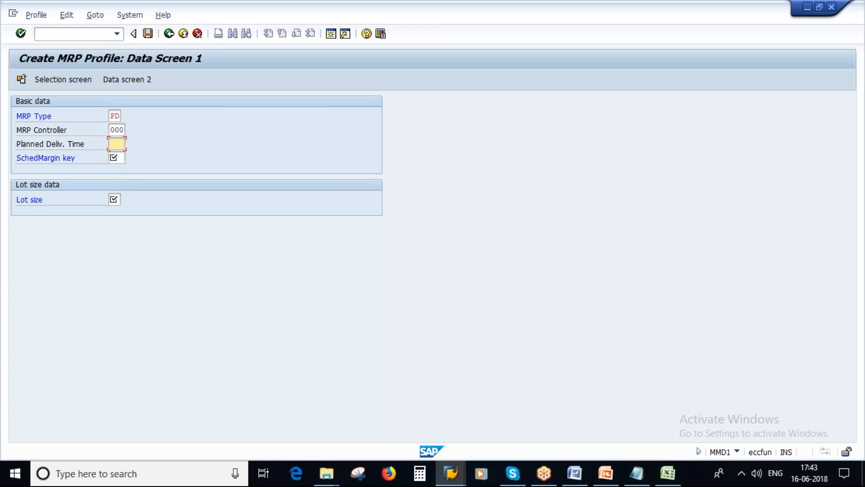
text(2)
click(116, 157)
text(000)
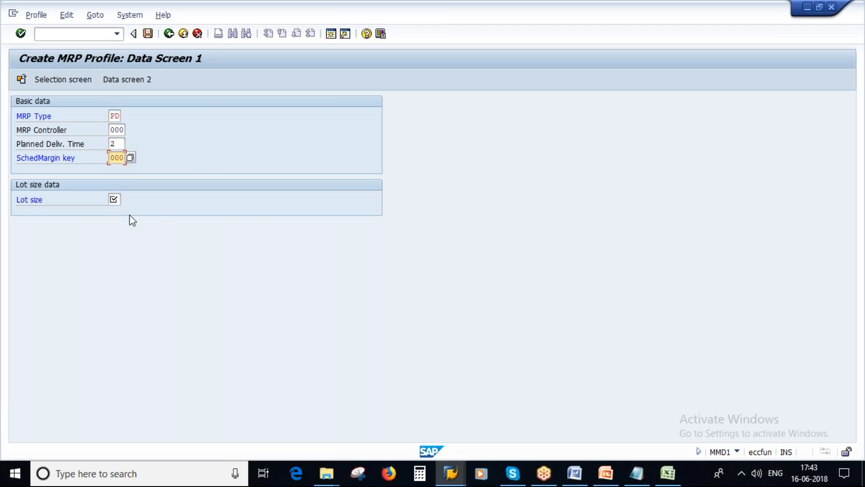
click(114, 199)
text(EX)
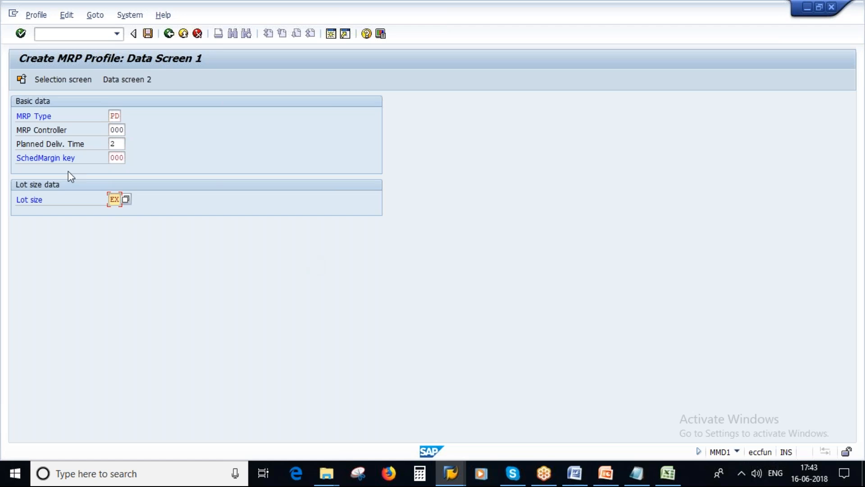
click(31, 116)
click(35, 200)
Compare the values with the MRP Profile slide, clip the SAP screen, and save profile PNM1
click(607, 480)
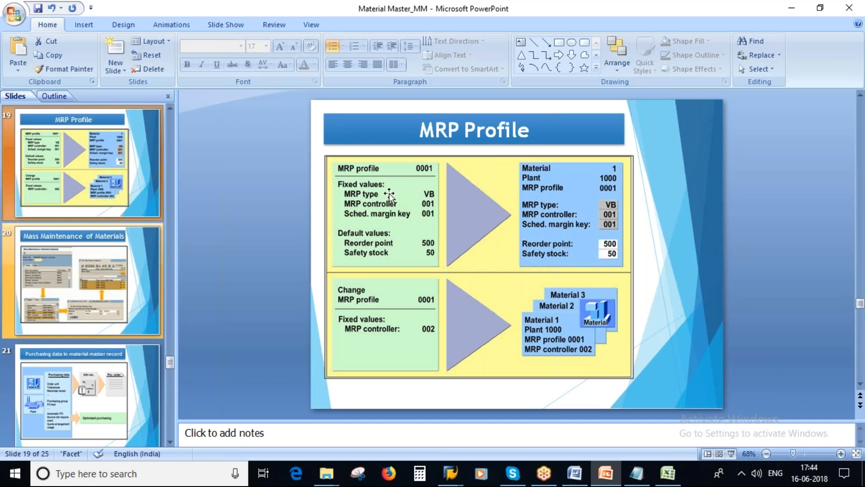
key(alt+Tab)
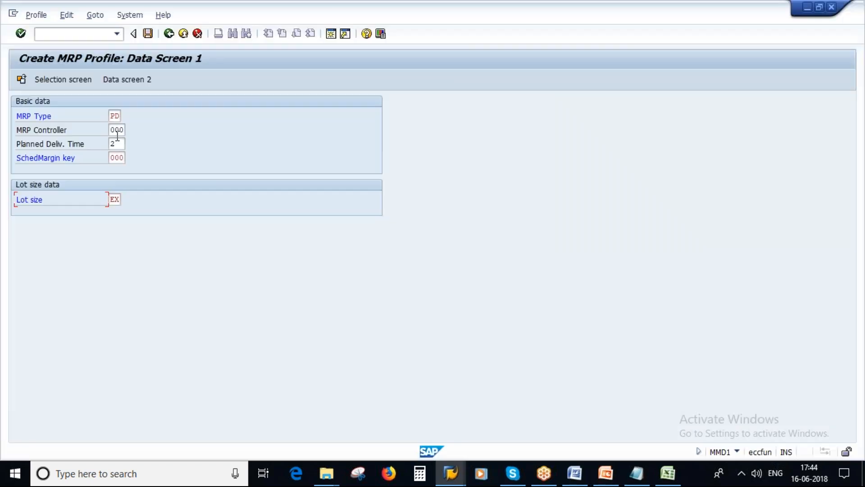
click(113, 129)
click(118, 145)
click(358, 473)
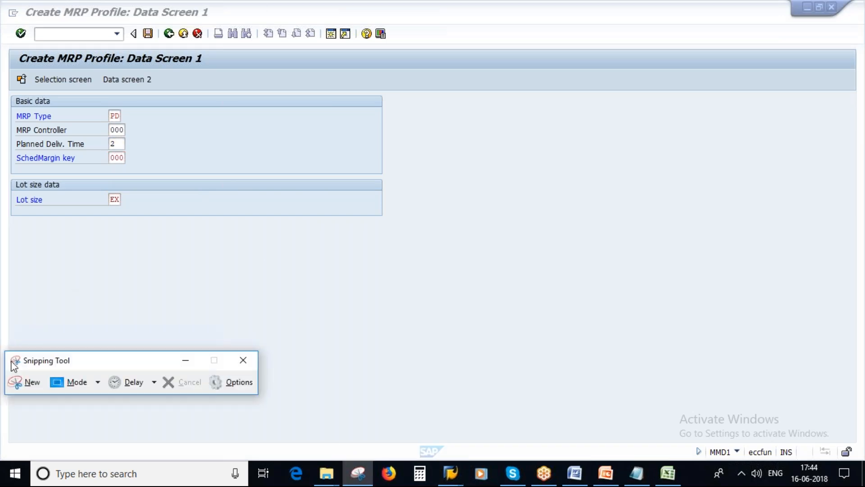
click(31, 382)
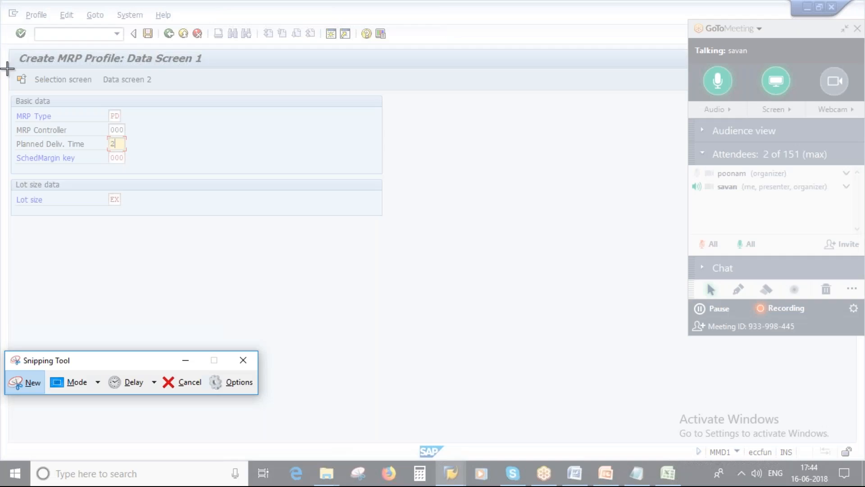
drag(6, 45, 449, 273)
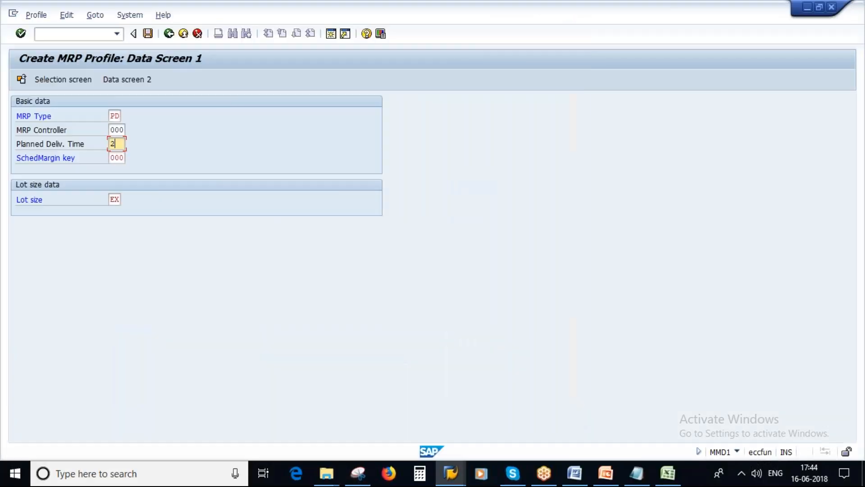
click(148, 34)
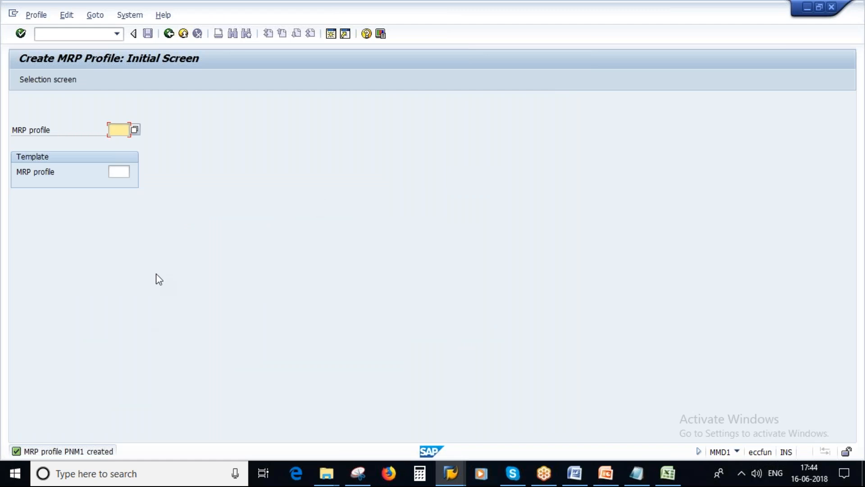
Start material creation with MM01 and clear the copy-from material number
click(169, 34)
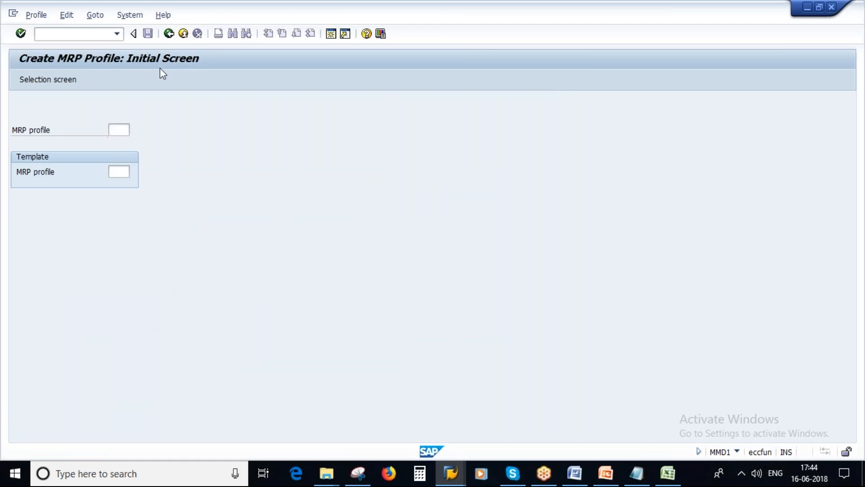
click(64, 35)
click(38, 79)
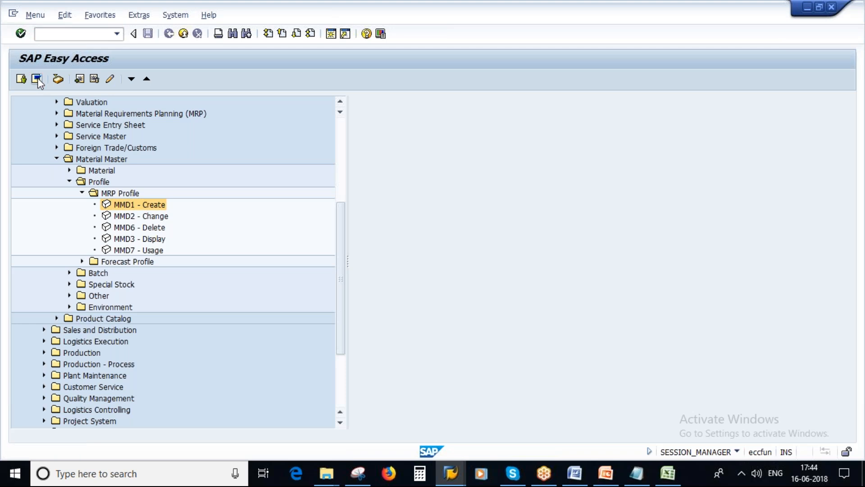
click(48, 33)
text(mm01)
key(Return)
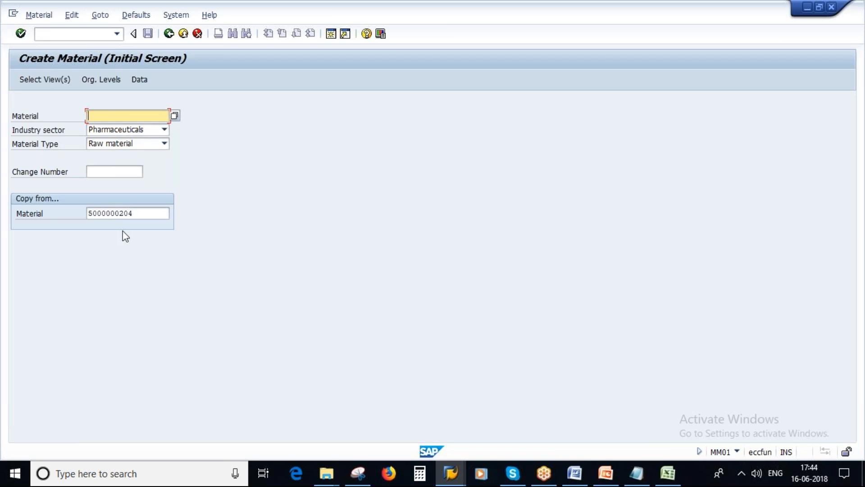
drag(136, 215, 81, 218)
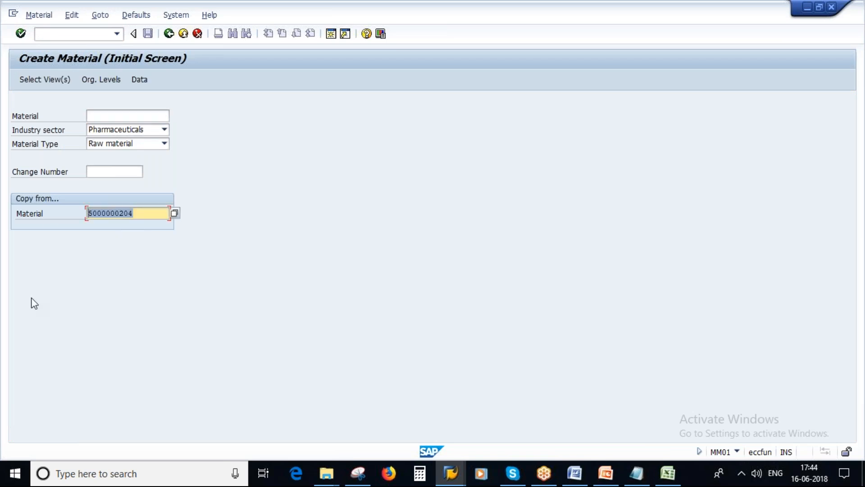
key(Delete)
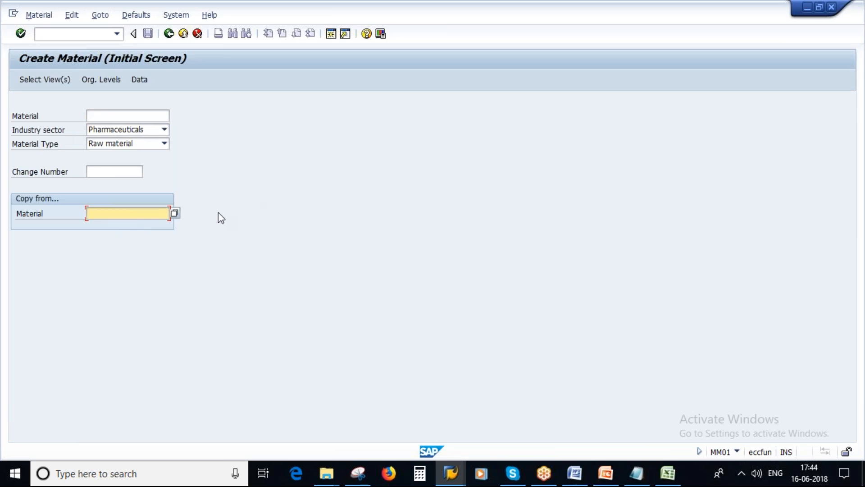
Select the MRP, General Plant Data 1/2, Quality Management, Accounting 1/2 and Costing 1/2 views
click(35, 78)
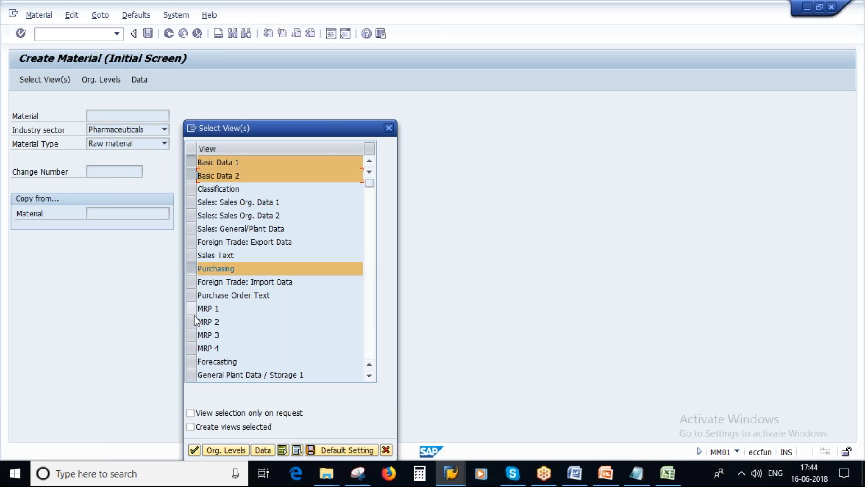
drag(194, 311, 192, 348)
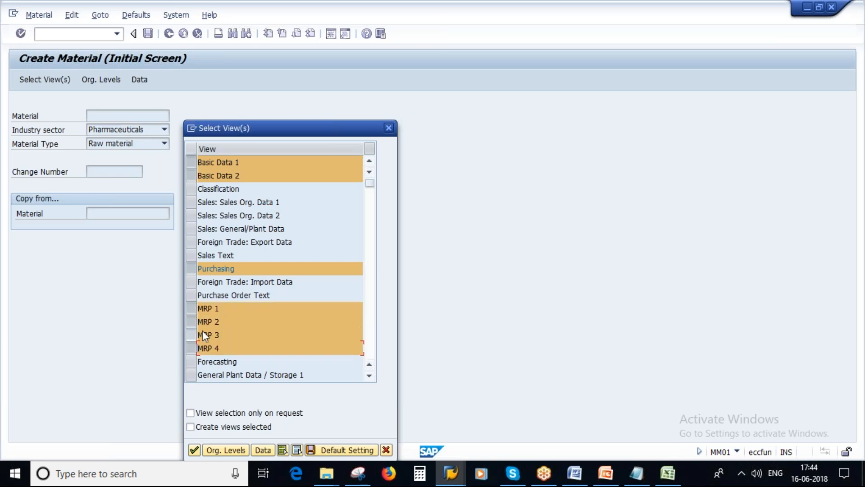
scroll(271, 315, down, 1)
click(191, 335)
click(191, 349)
scroll(192, 350, down, 1)
click(190, 348)
click(191, 361)
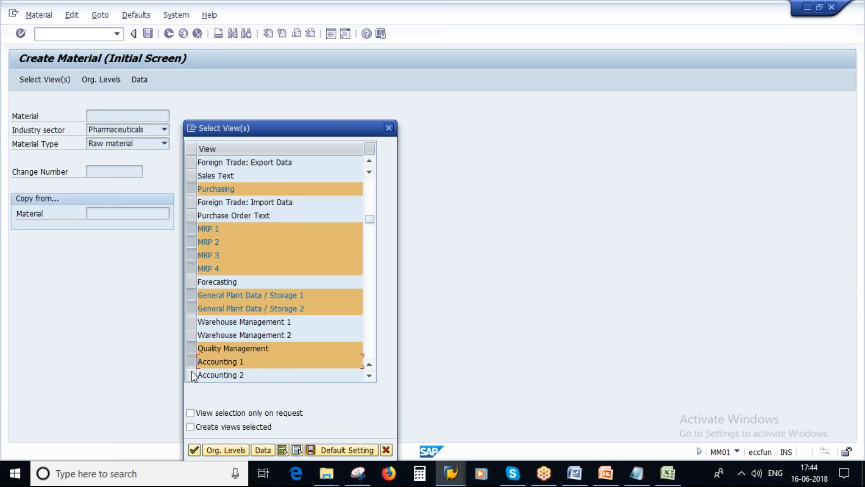
click(191, 374)
scroll(191, 374, down, 1)
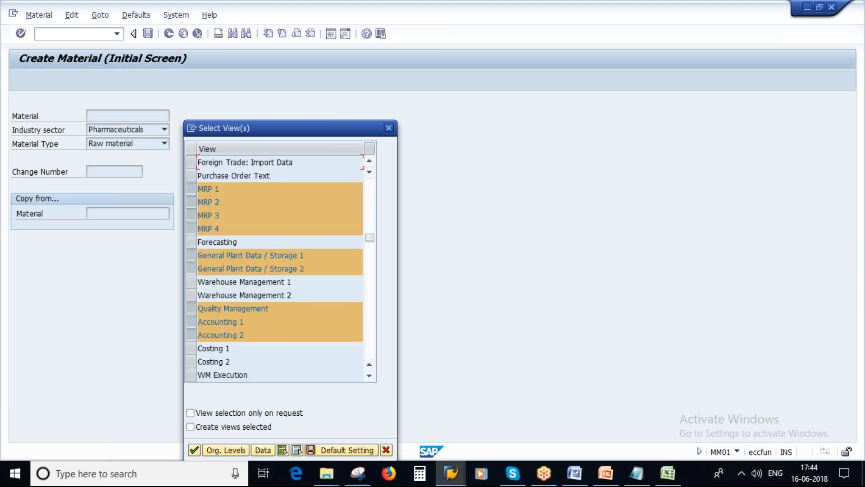
click(190, 348)
click(191, 361)
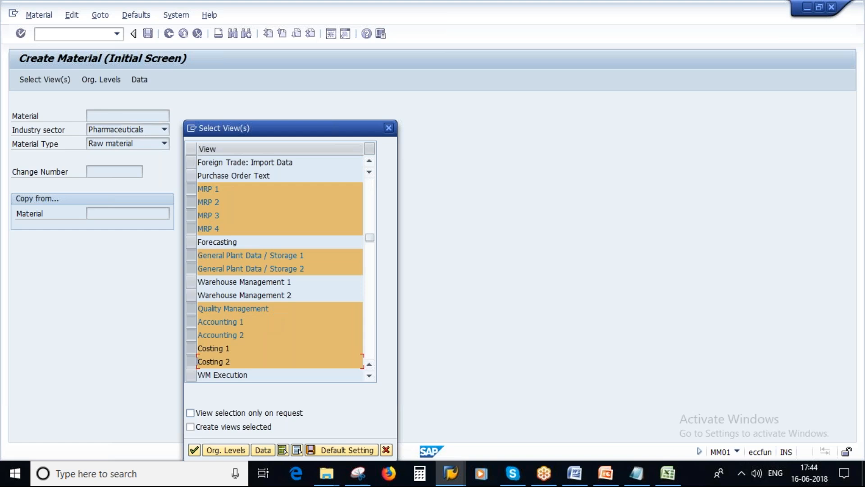
click(223, 450)
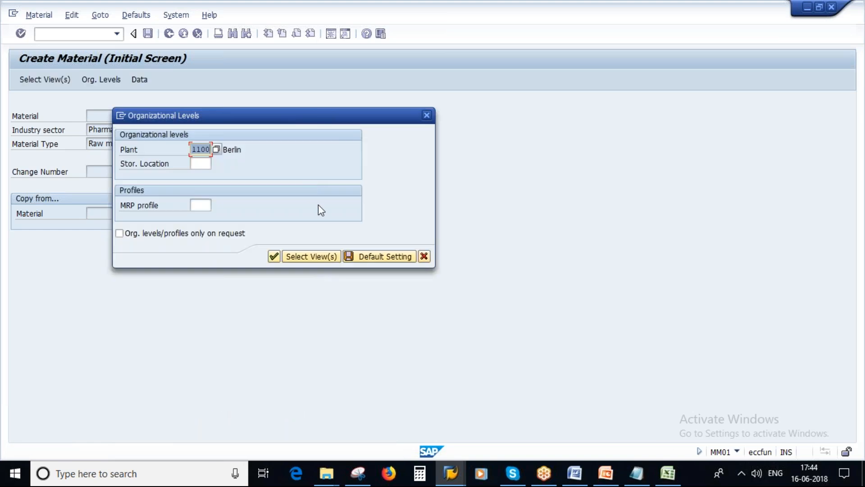
Enter plant 1000 and pick PNM1 from the MRP profile list
text(1000)
drag(229, 116, 368, 137)
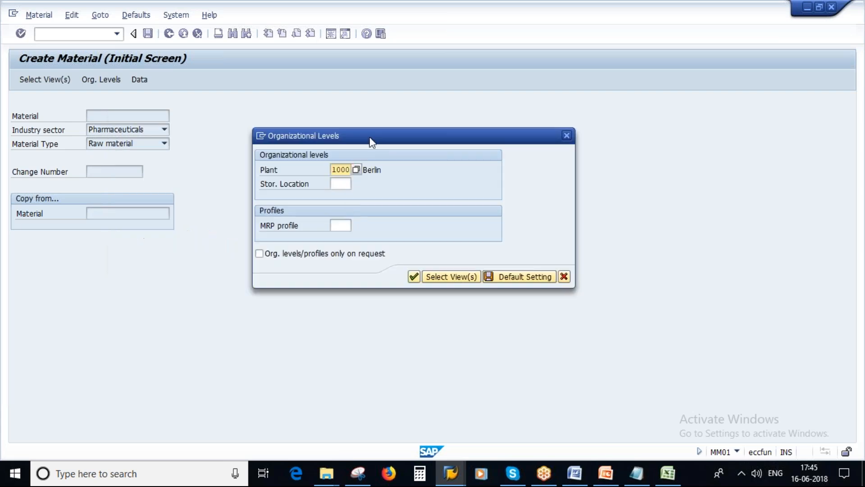
click(340, 225)
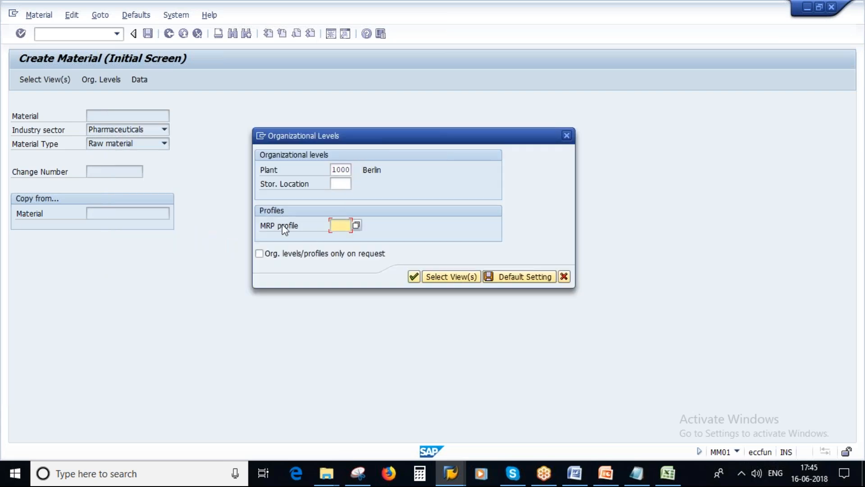
click(356, 225)
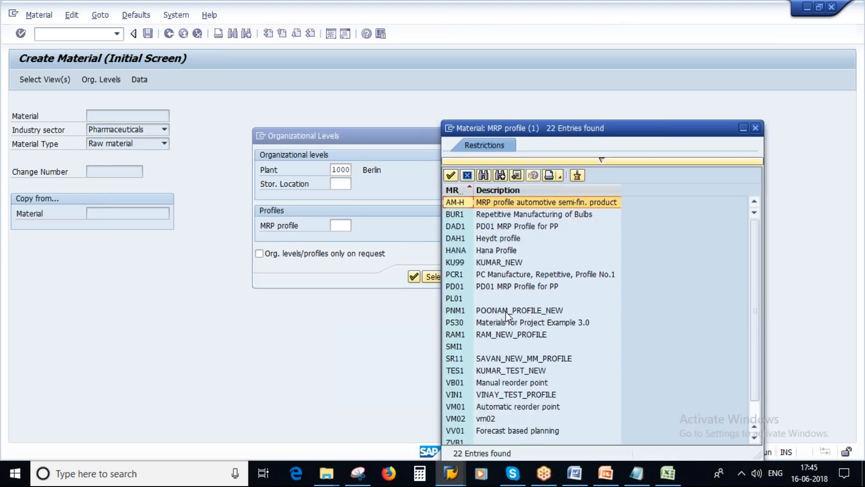
click(474, 310)
click(471, 315)
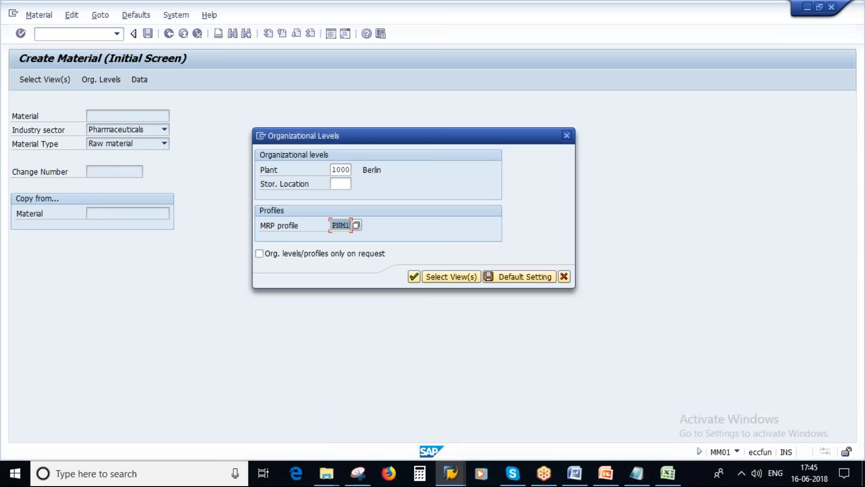
click(415, 274)
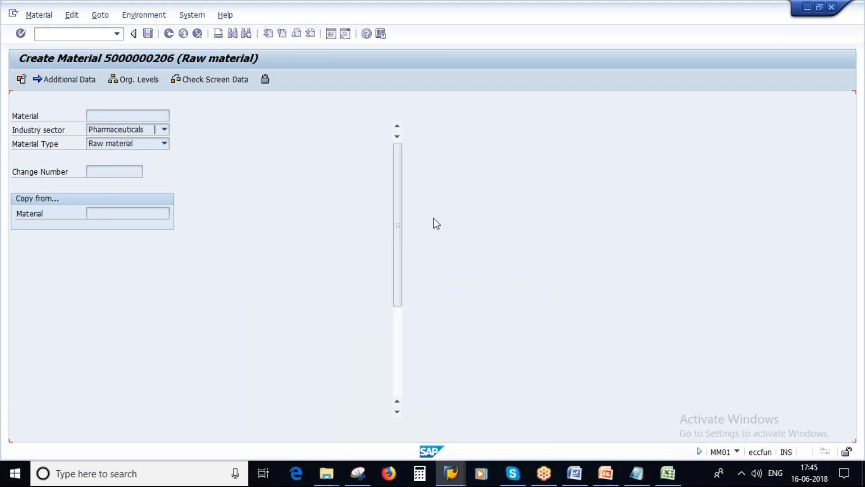
drag(89, 132, 61, 132)
drag(115, 131, 65, 132)
click(175, 128)
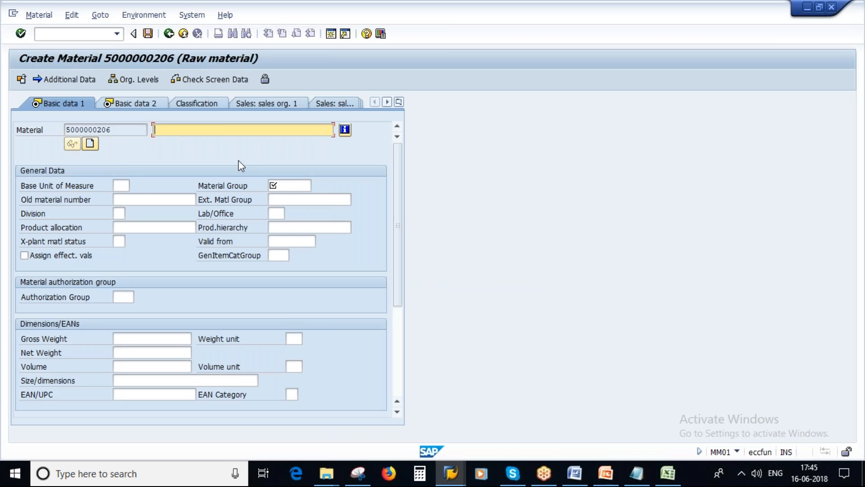
key(Caps_Lock)
key(Caps_Lock)
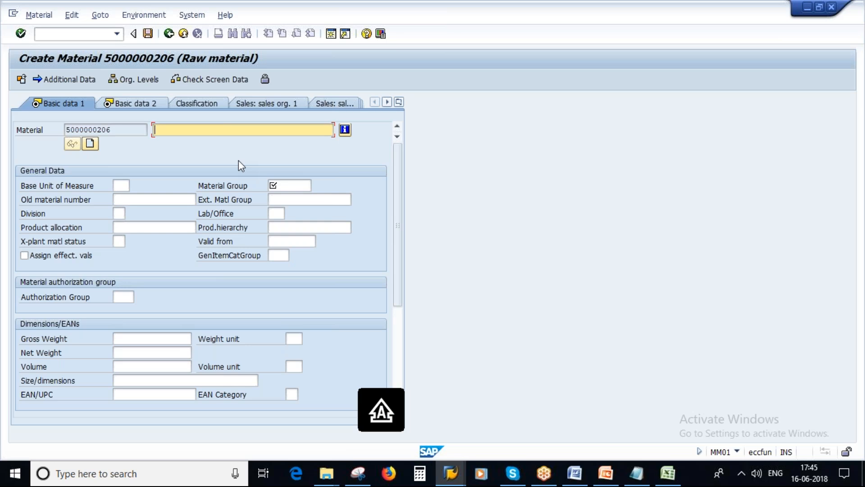
text(S)
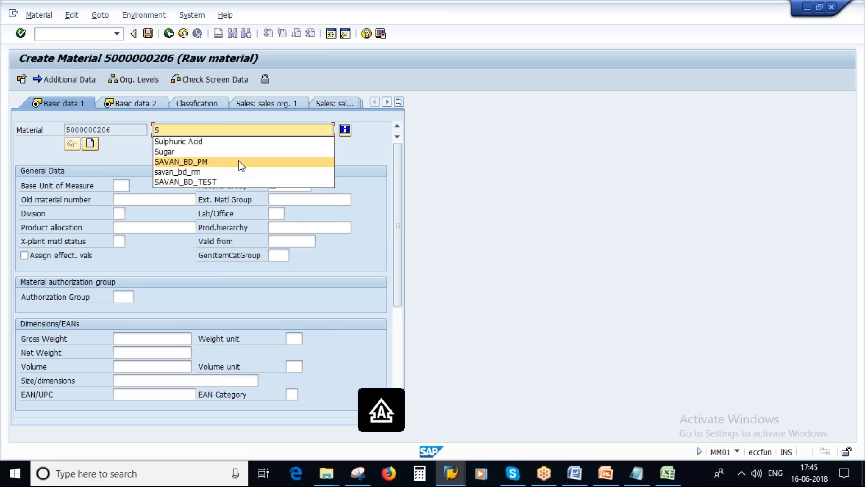
key(Caps_Lock)
text(ugar)
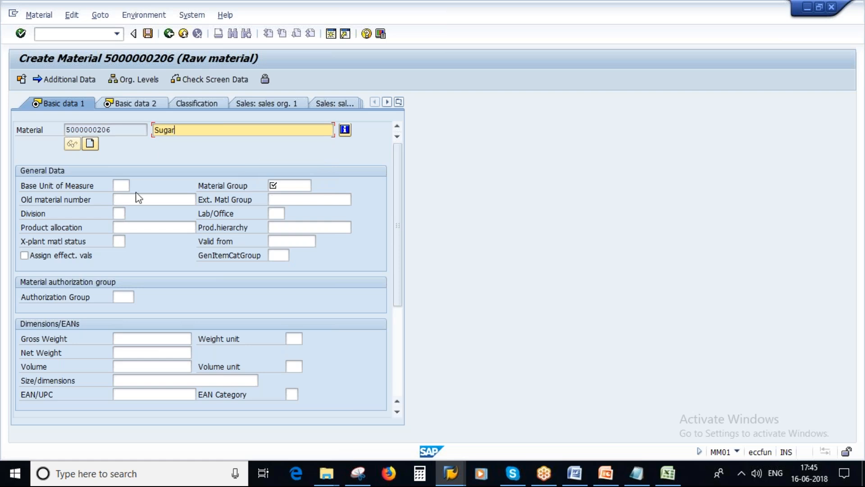
click(119, 186)
text(kg)
key(Return)
Search material groups for 'powder*' and assign material group 01204 Others
click(288, 185)
click(317, 185)
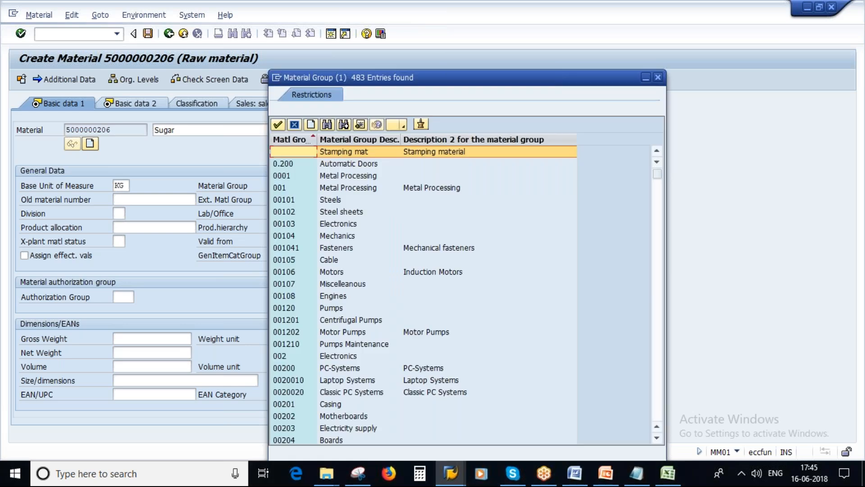
scroll(385, 323, down, 15)
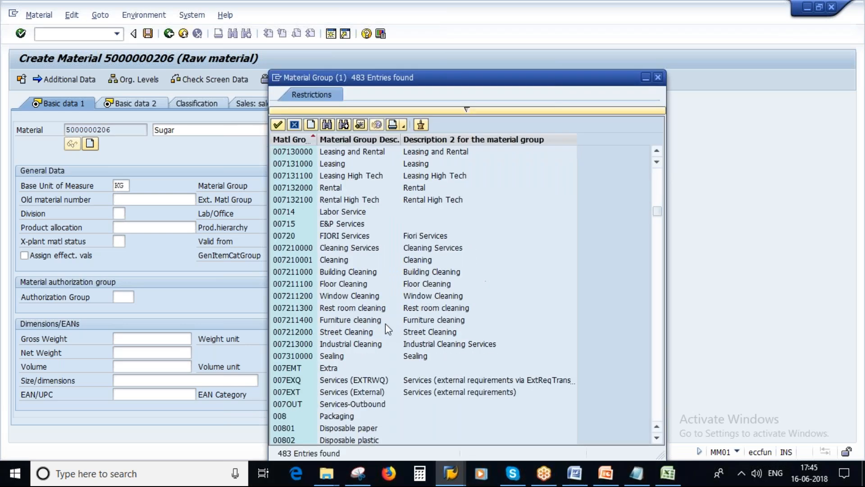
scroll(385, 323, down, 3)
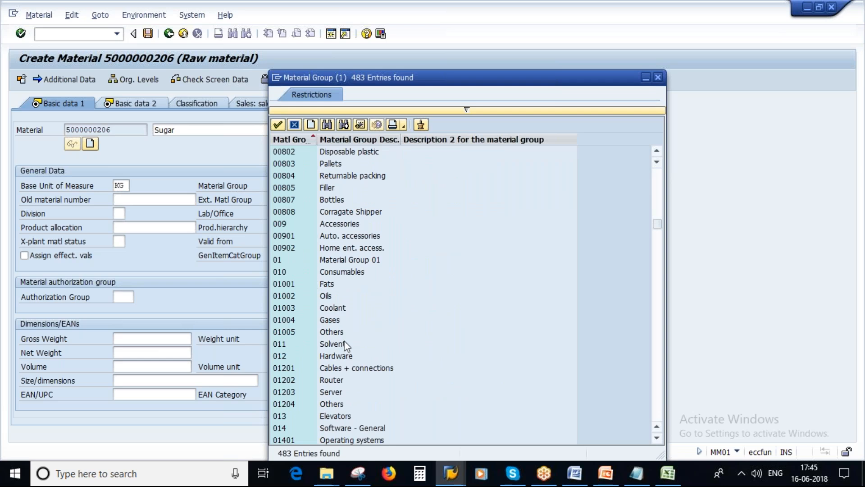
scroll(381, 367, down, 3)
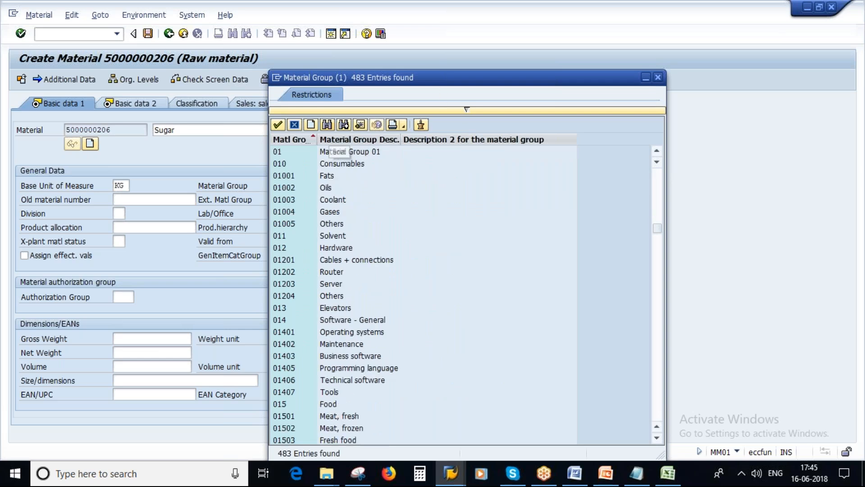
click(327, 125)
text(pow)
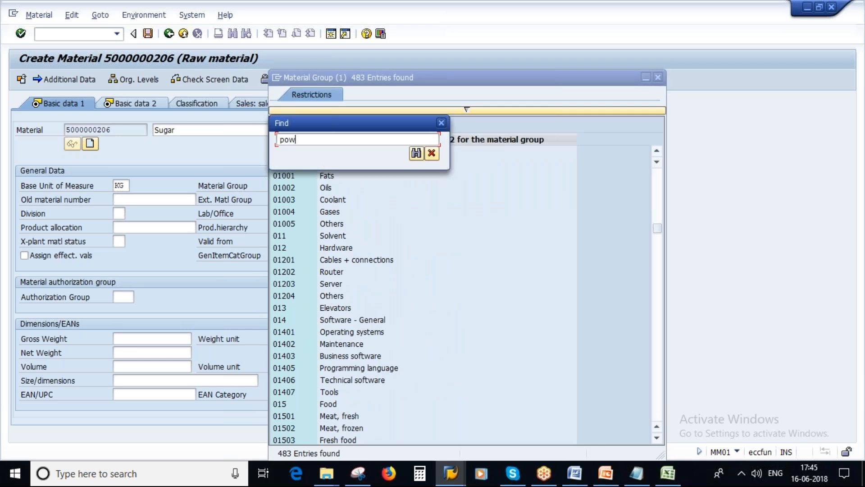
key(BackSpace)
text(wder*)
click(416, 154)
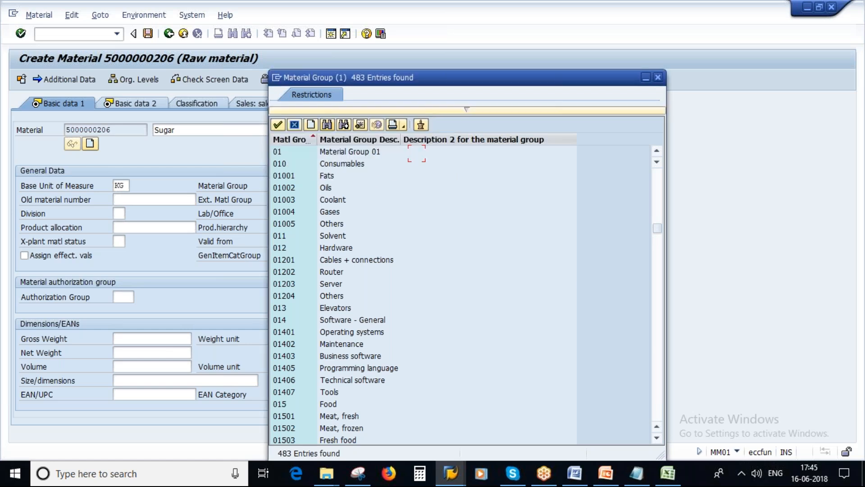
scroll(429, 329, down, 2)
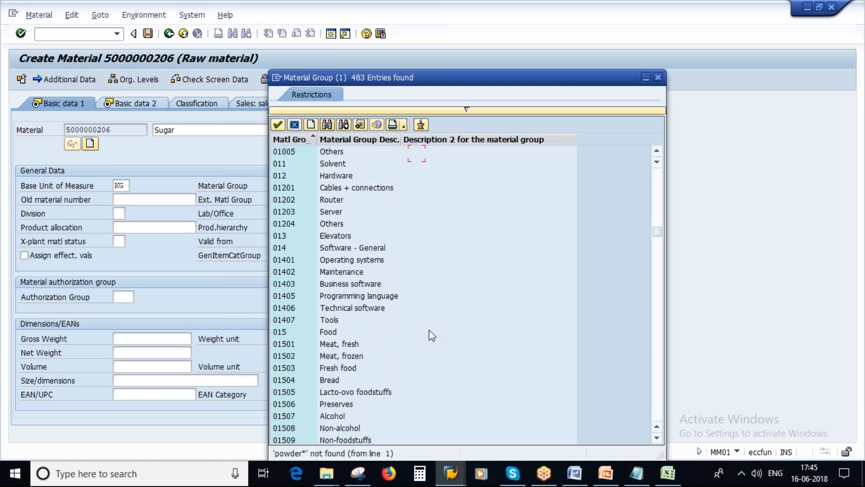
scroll(429, 329, down, 3)
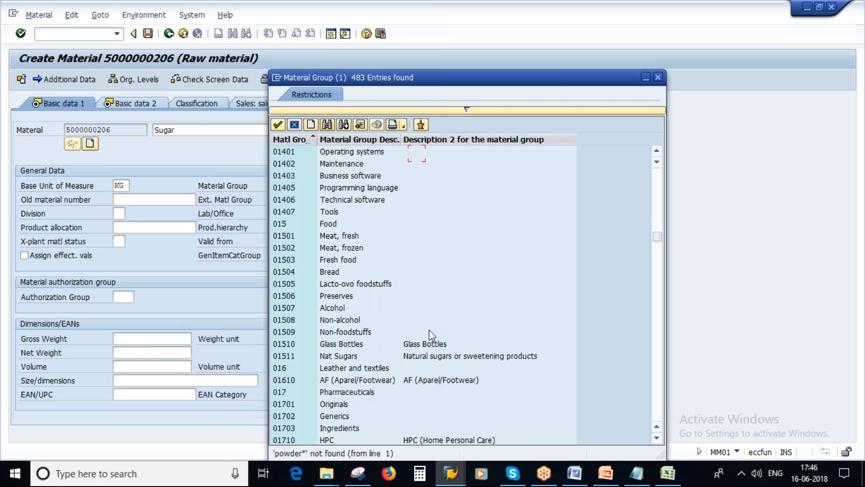
scroll(429, 329, down, 4)
scroll(367, 359, down, 3)
scroll(367, 356, up, 9)
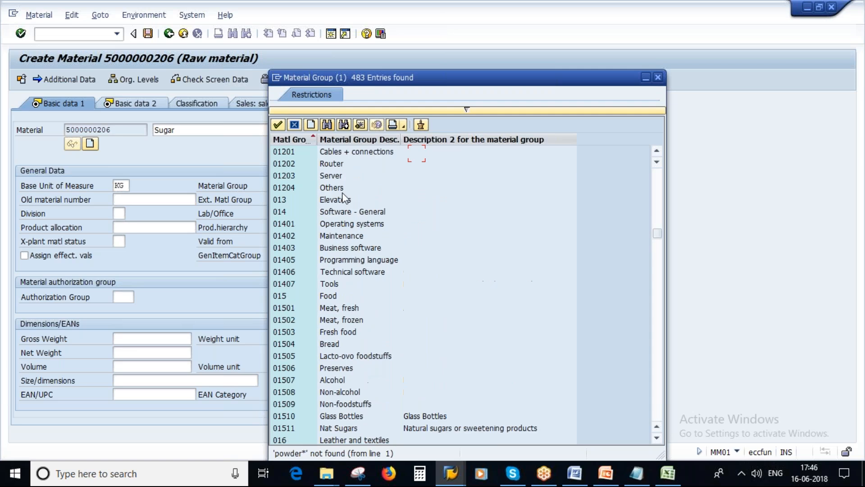
click(329, 189)
double_click(329, 189)
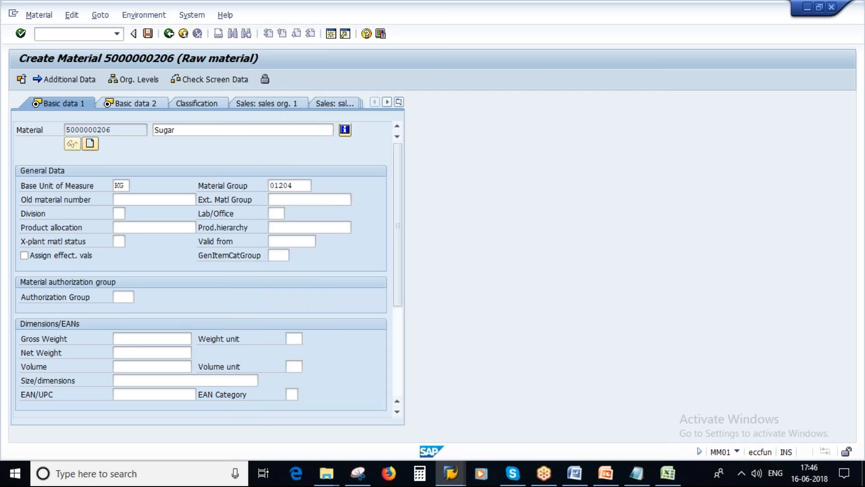
Turn on batch management in the Purchasing view and advance to MRP 1
key(Return)
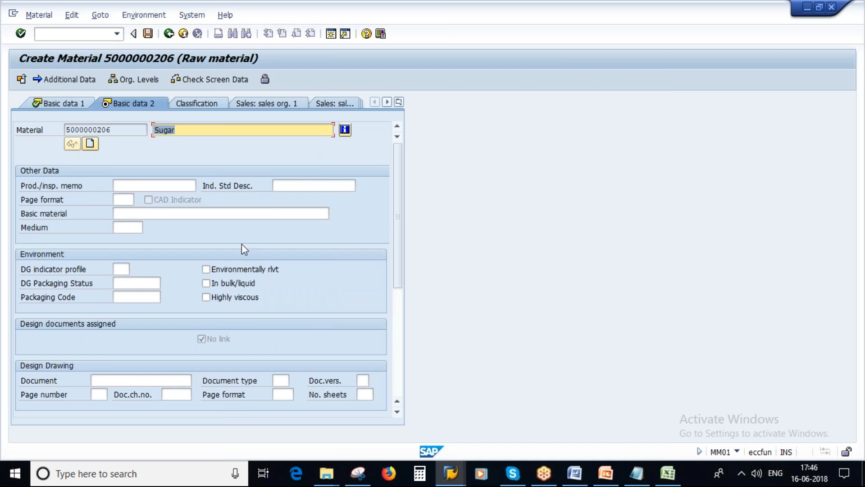
key(Return)
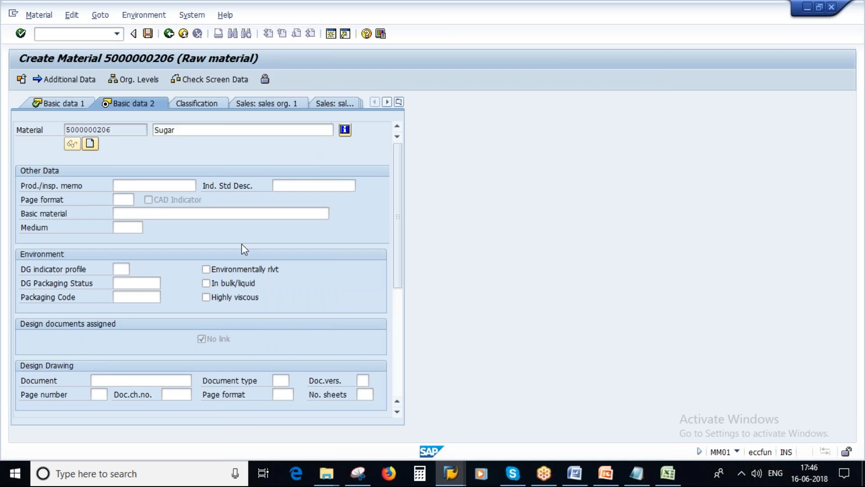
key(Return)
click(45, 283)
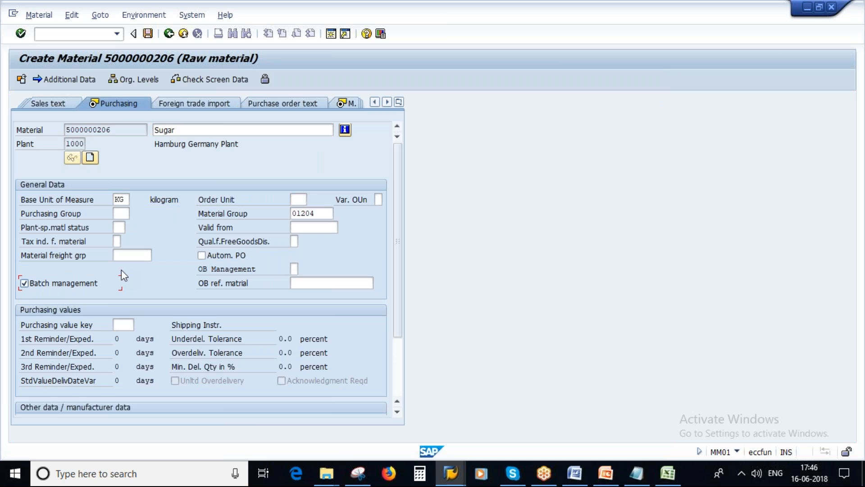
key(Return)
click(357, 474)
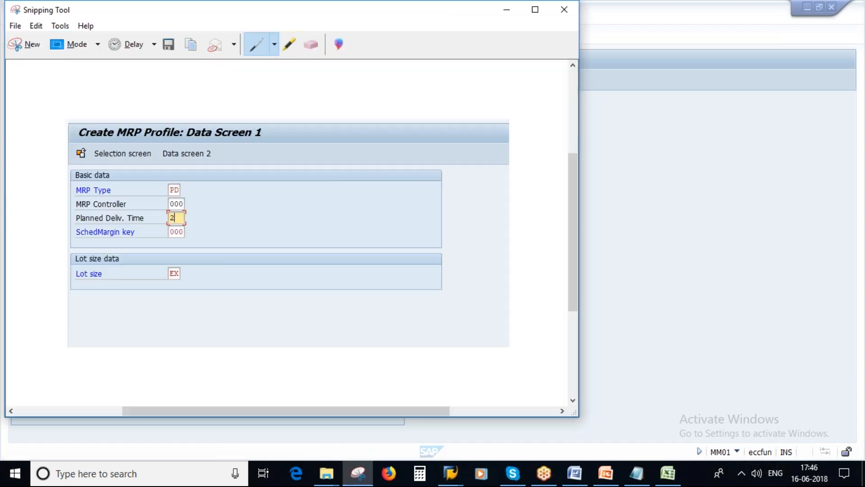
Circle PD and EX in red on the profile screenshot, then minimize it and return to SAP
drag(155, 14, 383, 91)
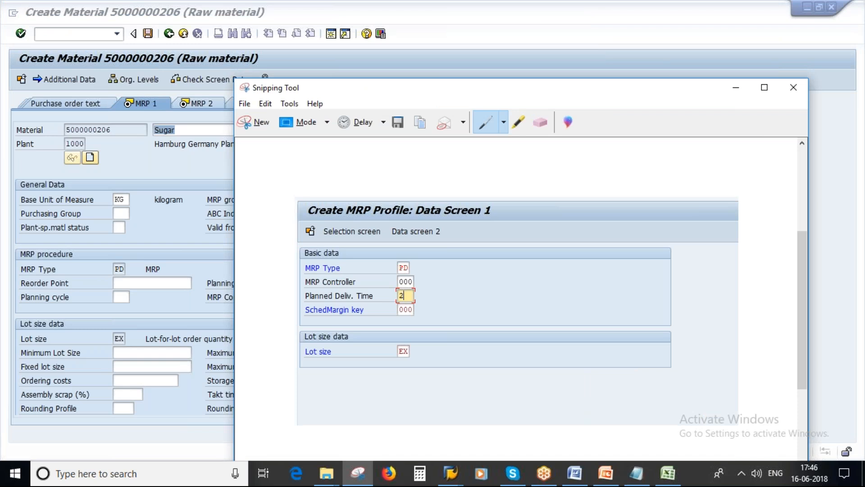
mouse_move(403, 261)
mouse_down()
mouse_move(398, 270)
mouse_move(409, 259)
mouse_up()
mouse_move(401, 341)
mouse_down()
mouse_move(408, 363)
mouse_move(413, 346)
mouse_up()
drag(413, 94, 556, 95)
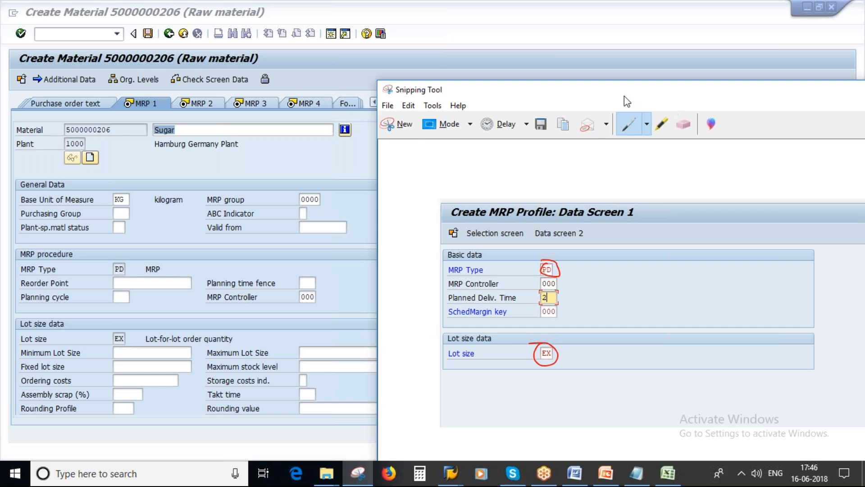
drag(624, 96, 338, 107)
click(591, 103)
click(115, 270)
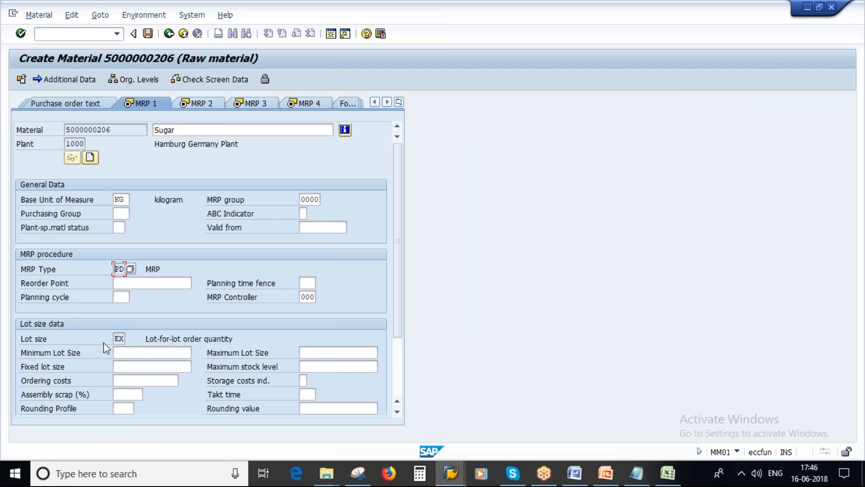
Page through MRP 2 and set availability check 02 in the MRP 3 view
click(119, 338)
click(202, 104)
double_click(115, 353)
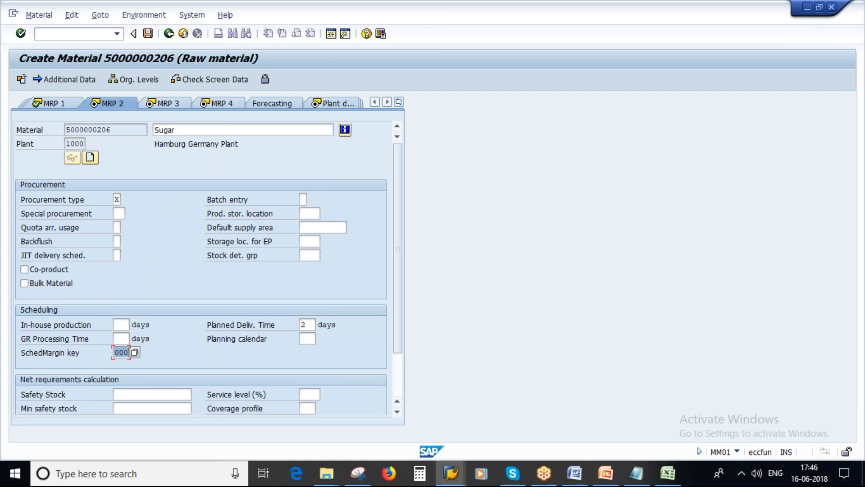
double_click(310, 324)
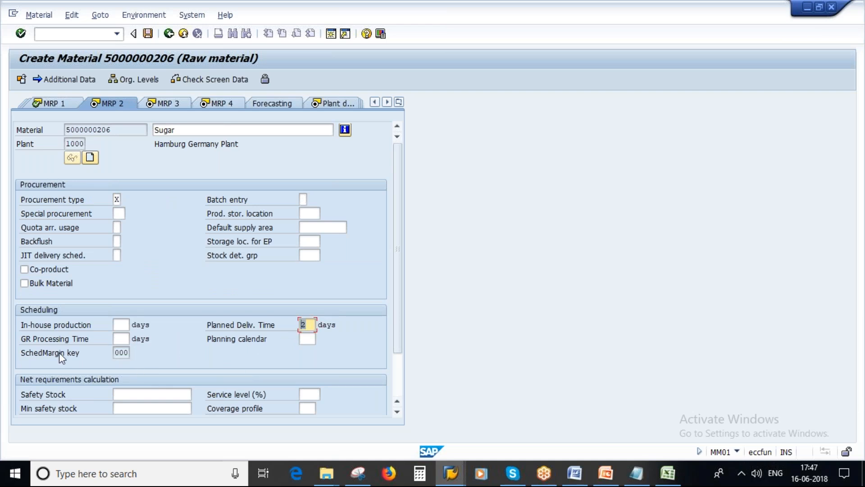
key(Return)
key(Return)
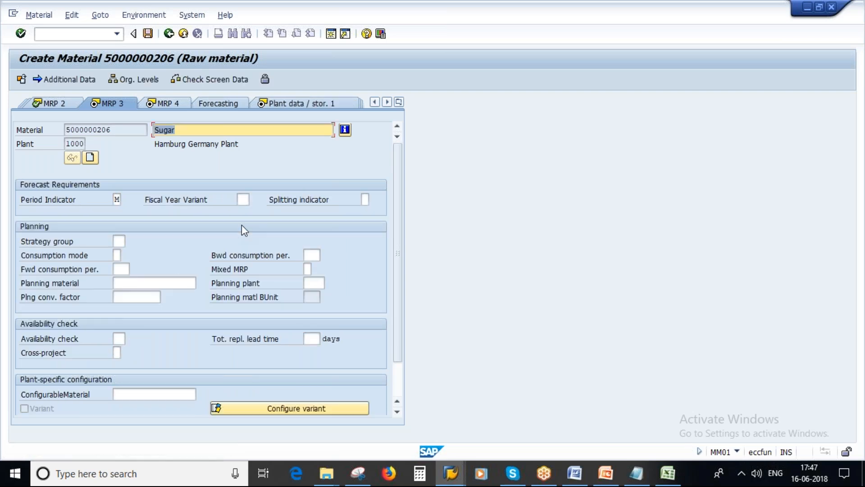
click(118, 338)
text(02)
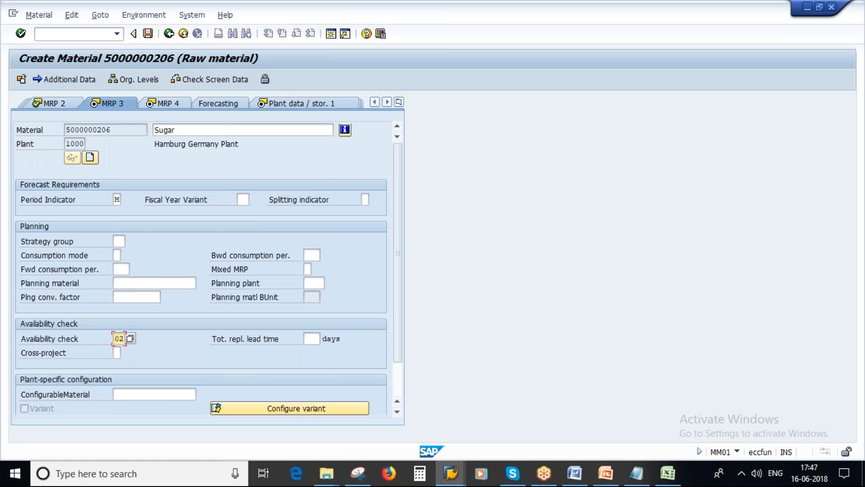
key(Return)
Set valuation class 3000 and per-unit price 7, then agree to save the material
key(Return)
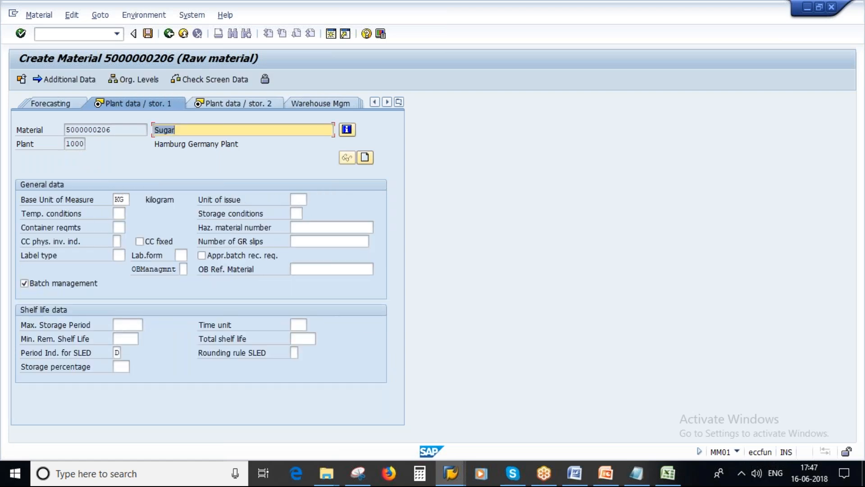
key(Return)
key(Return)
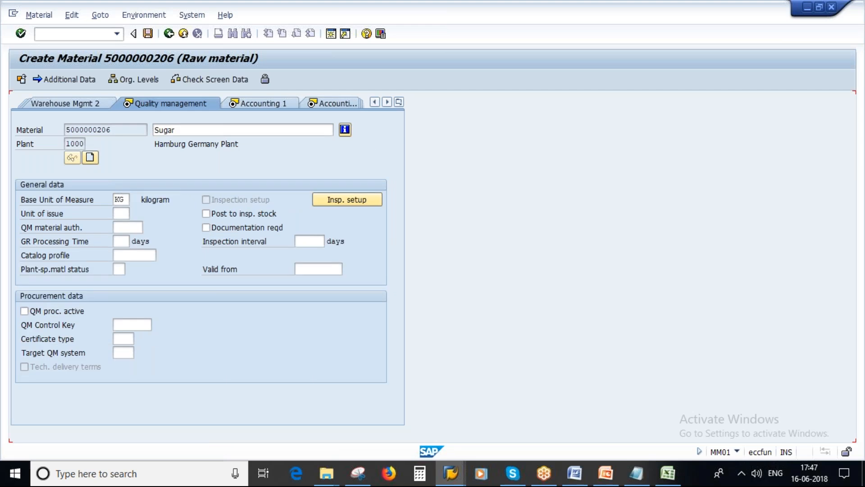
key(Return)
click(114, 255)
click(114, 266)
click(156, 367)
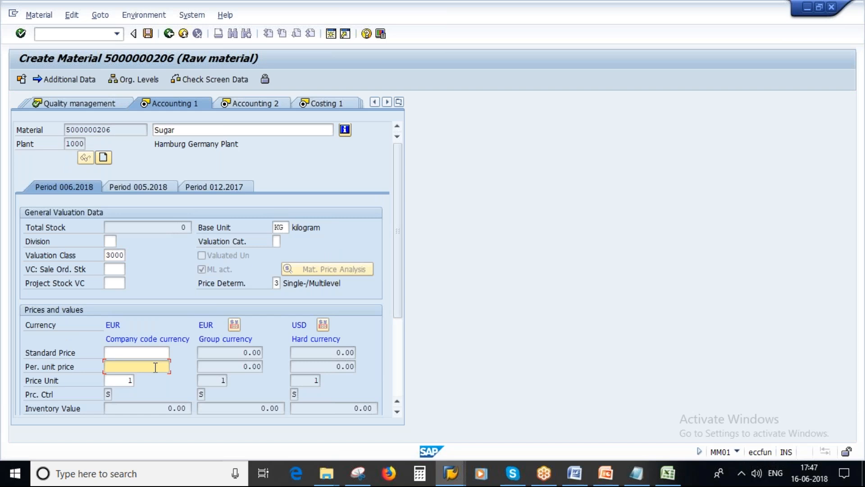
text(7)
key(Return)
key(Return)
key(Return)
key(Return)
key(Return)
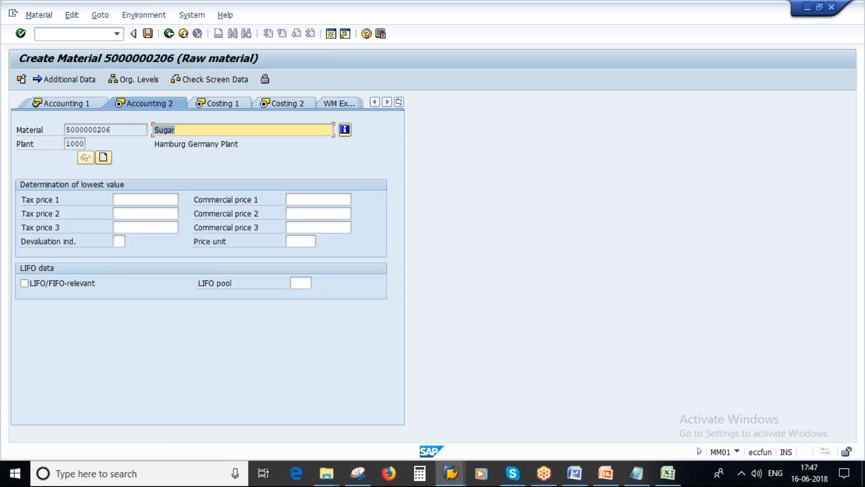
key(Return)
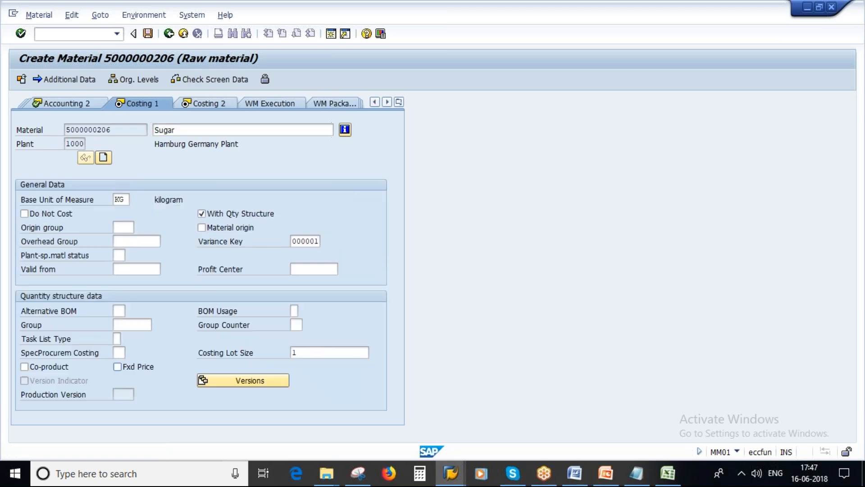
key(Return)
key(Return)
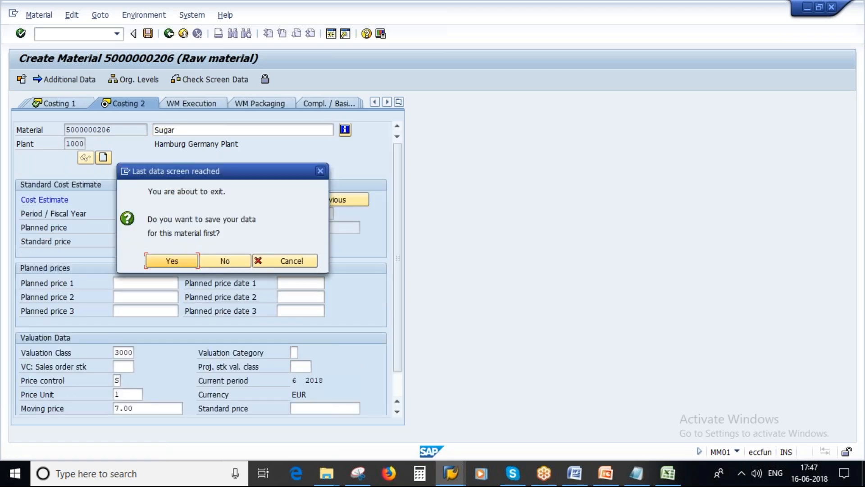
click(175, 263)
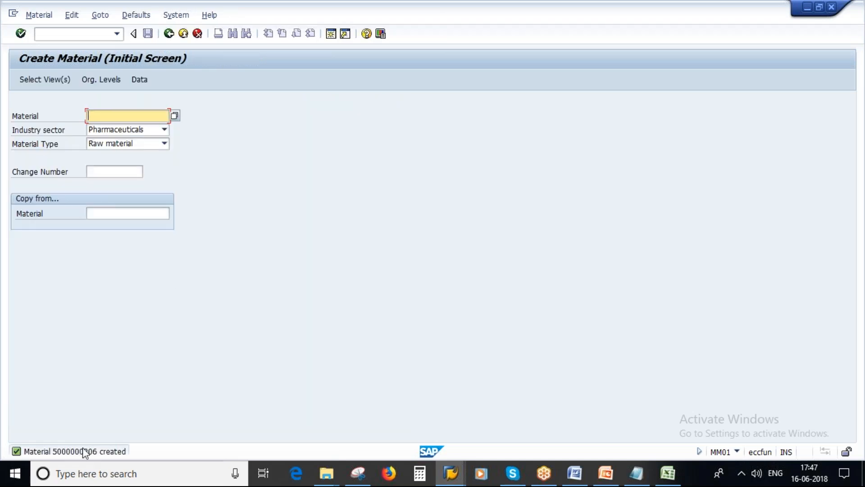
click(39, 16)
mouse_move(112, 58)
click(158, 58)
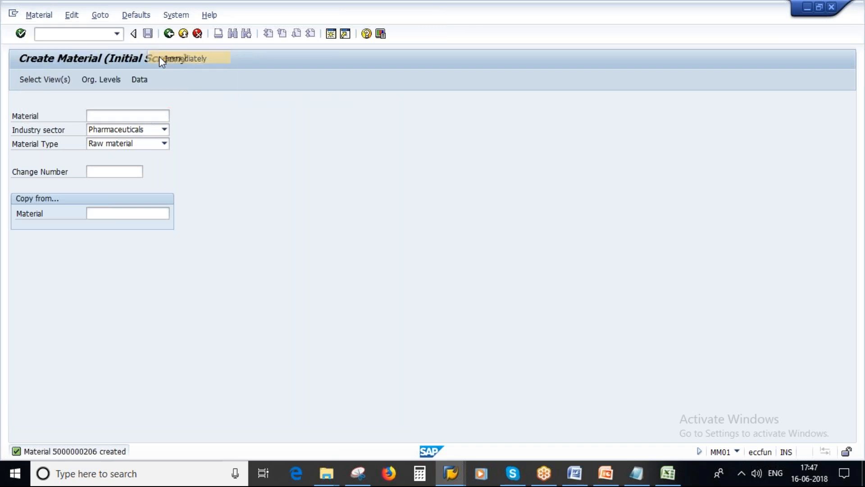
click(634, 478)
click(110, 156)
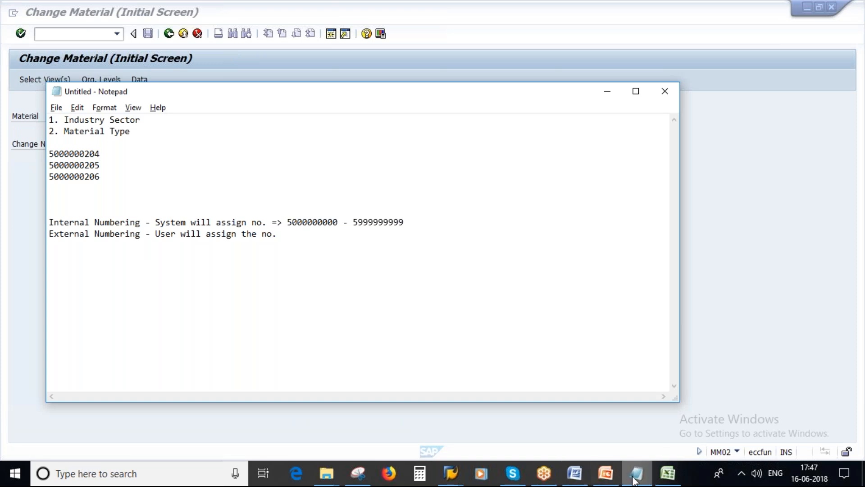
Close the Snipping Tool screenshot and bring up the Material Master_MM deck at slide 19
click(356, 478)
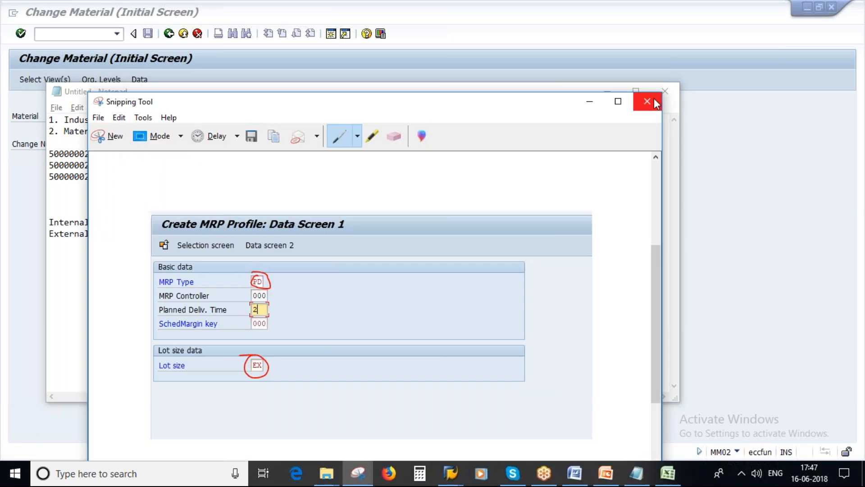
click(654, 101)
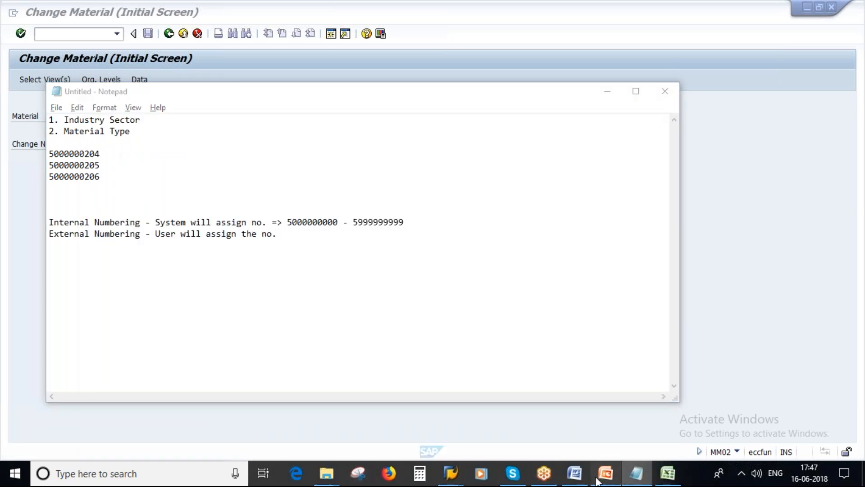
click(597, 479)
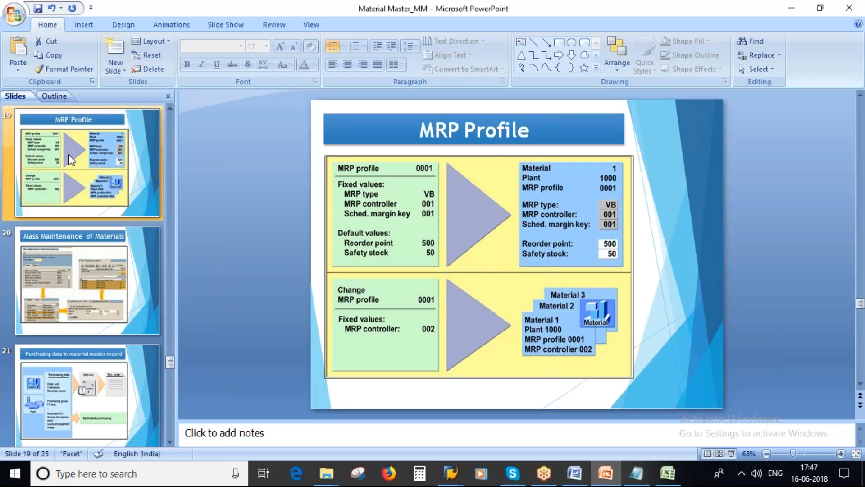
Scroll back to slide 18, Entry Aids for Material Master, then return to SAP's Change Material window
scroll(365, 315, up, 1)
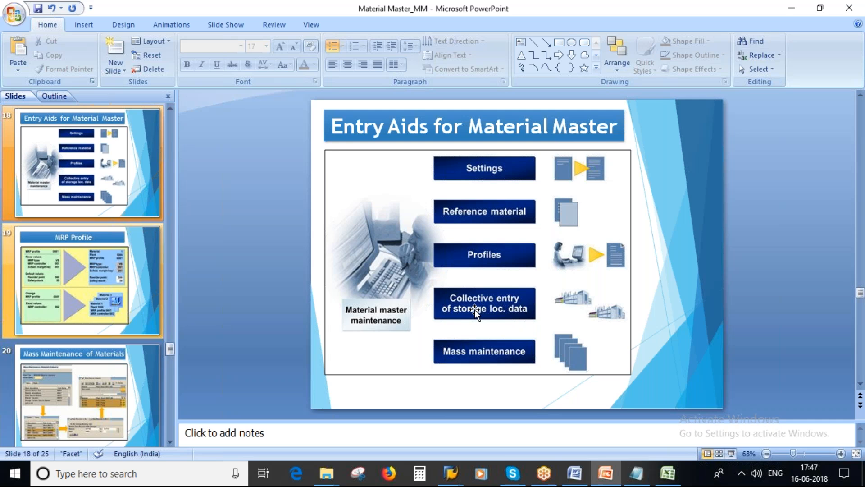
click(456, 479)
click(496, 419)
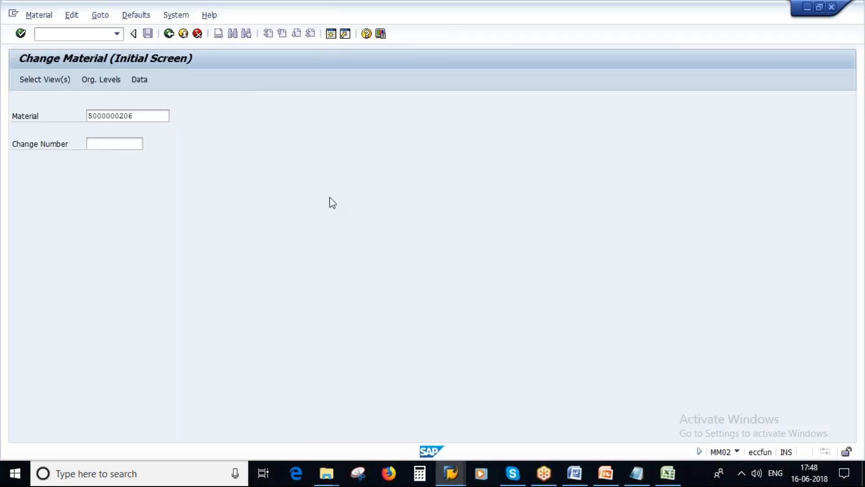
key(F3)
text(mmsc)
key(Return)
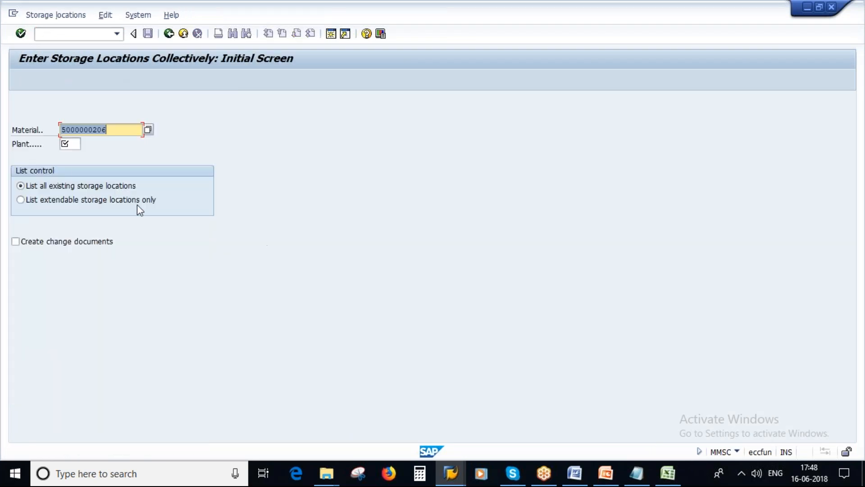
click(69, 144)
text(1000)
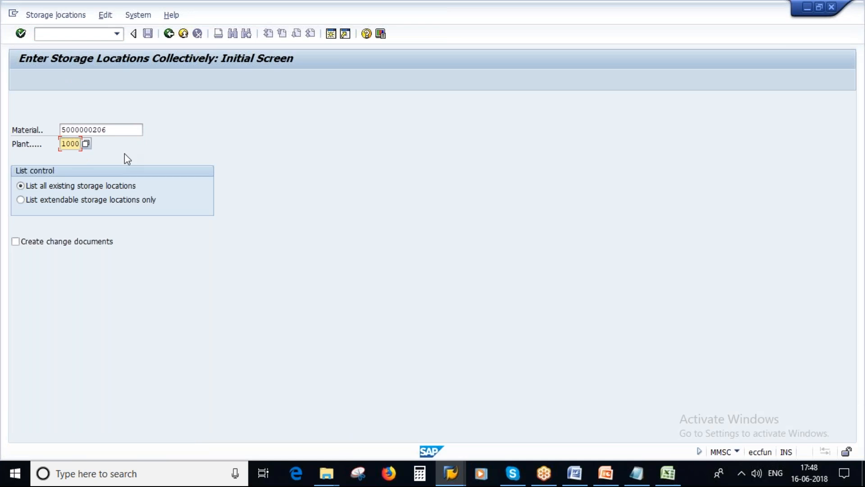
key(Return)
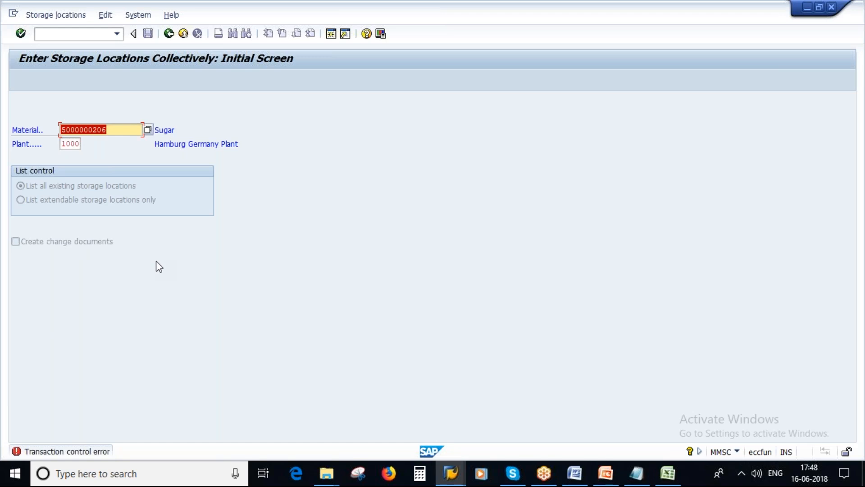
click(601, 474)
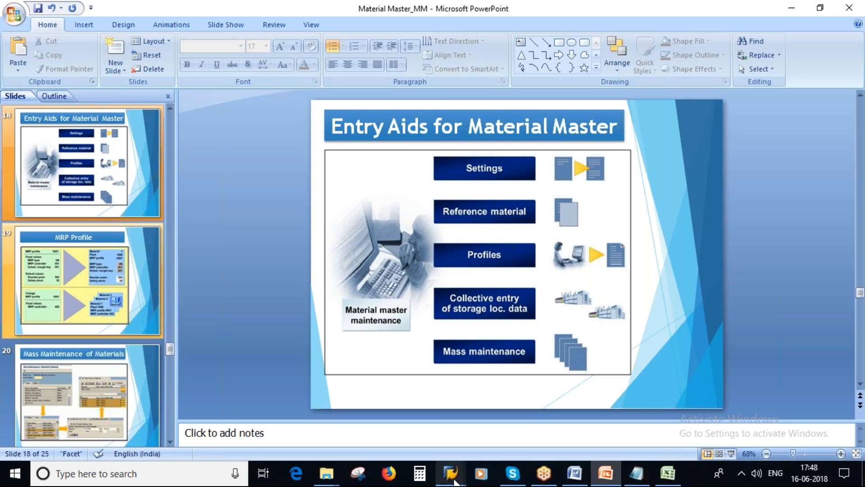
mouse_move(451, 473)
click(434, 420)
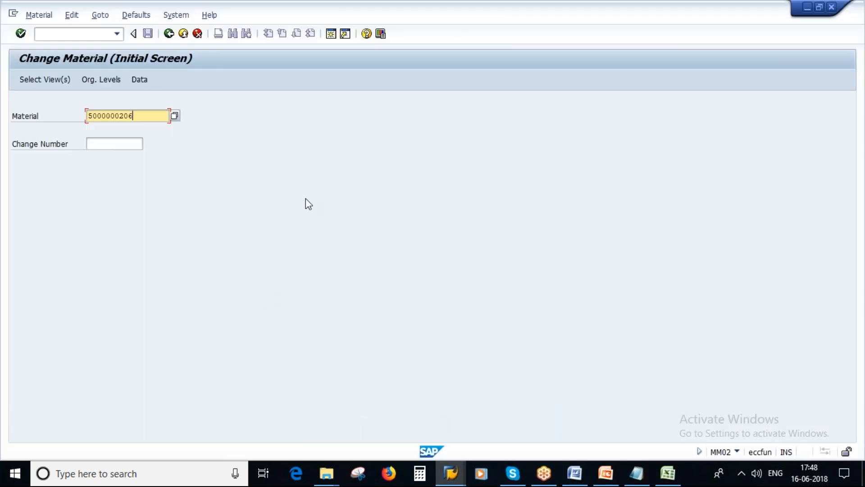
click(150, 118)
key(BackSpace)
text(4)
key(Return)
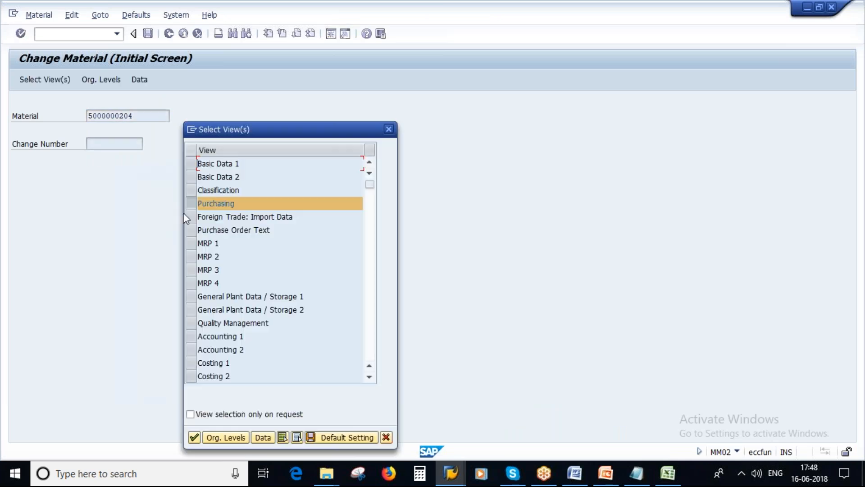
click(191, 255)
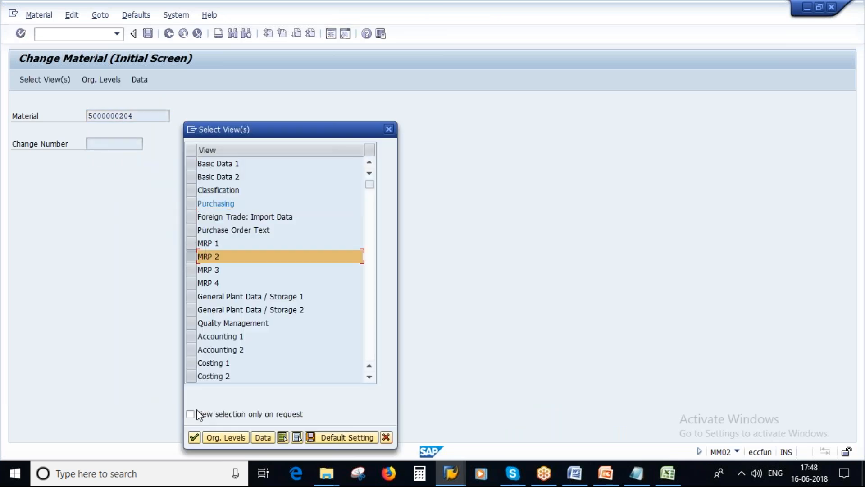
key(Return)
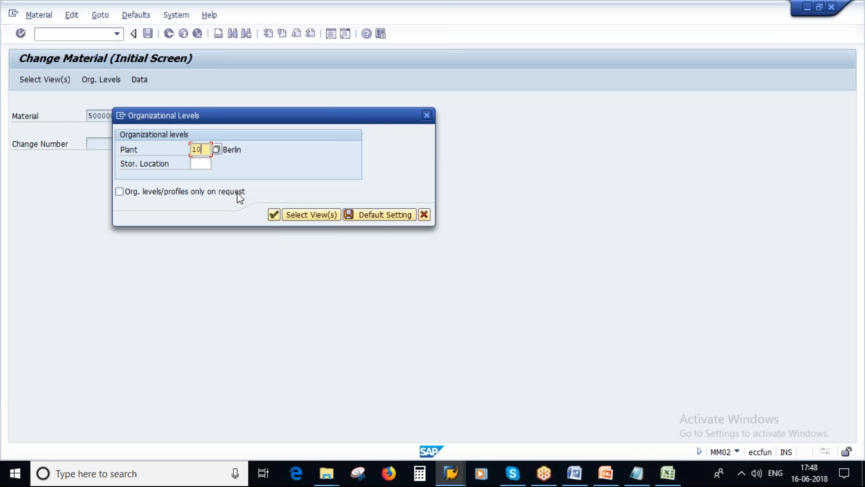
click(384, 215)
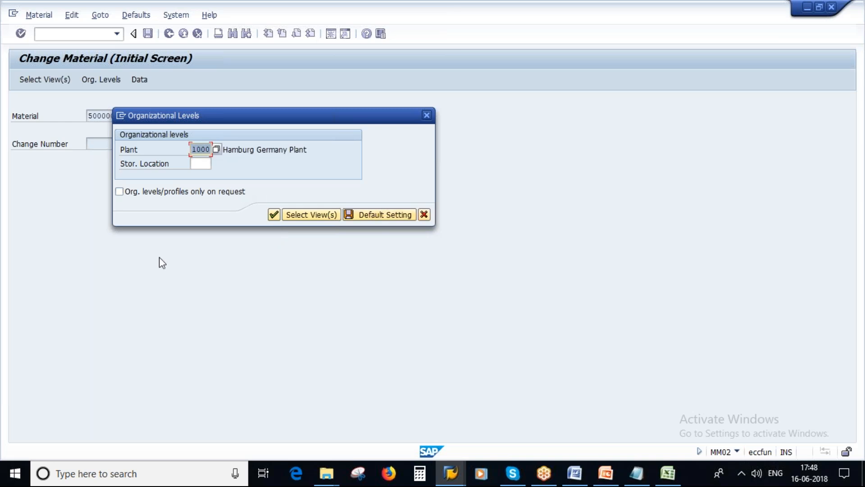
click(273, 215)
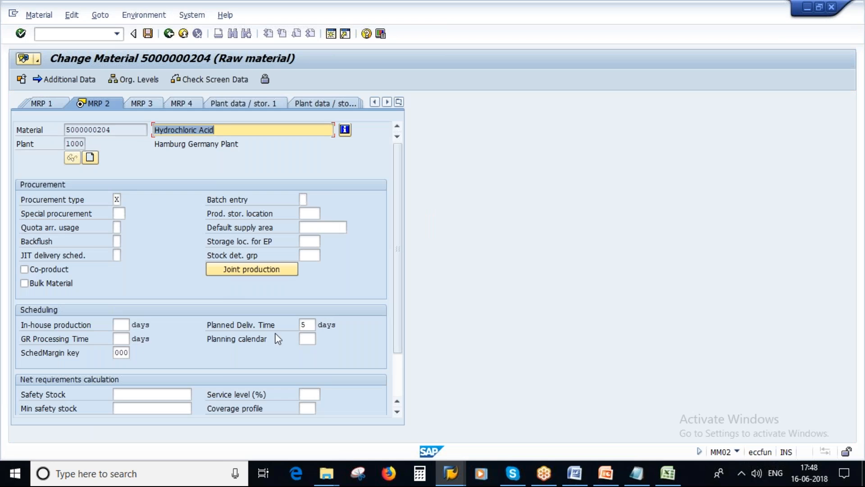
click(308, 325)
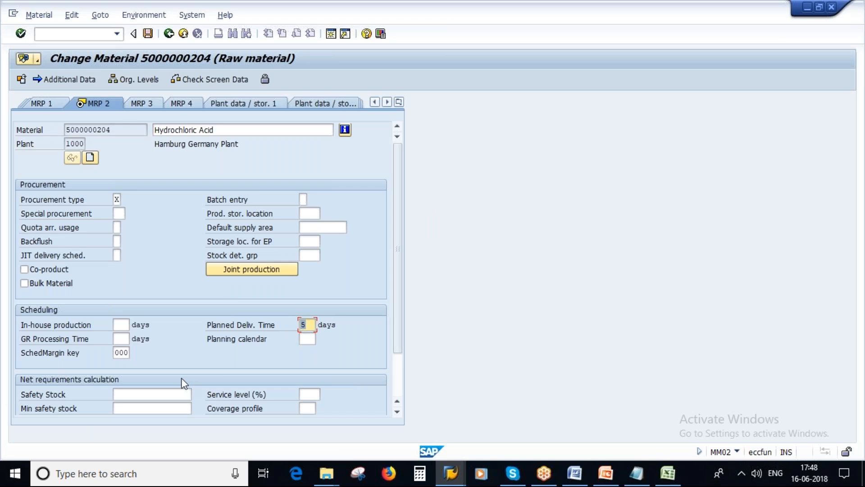
click(637, 473)
text(5000000204 - 5)
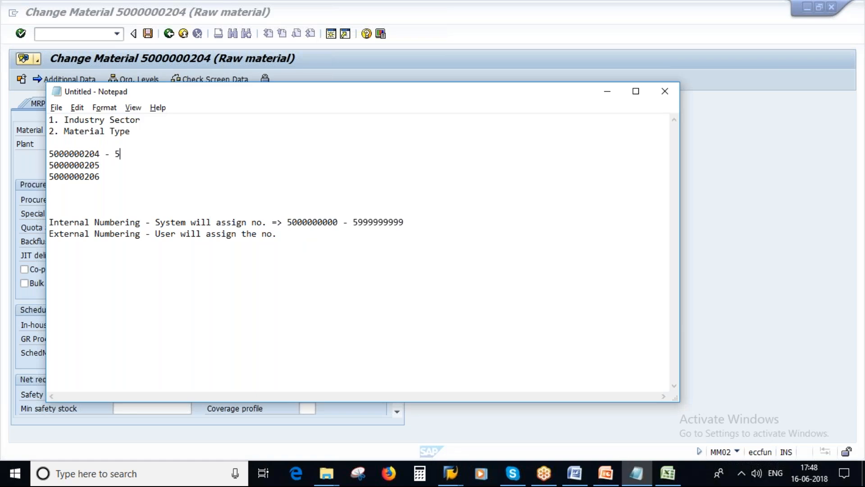
double_click(116, 154)
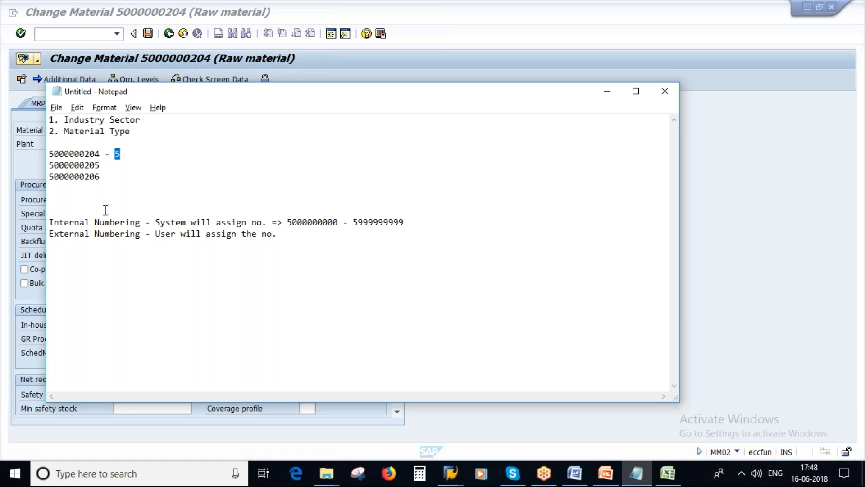
click(108, 165)
text(-)
Exit back to the Change Material initial screen without changes and open the Material menu
key(alt+Tab)
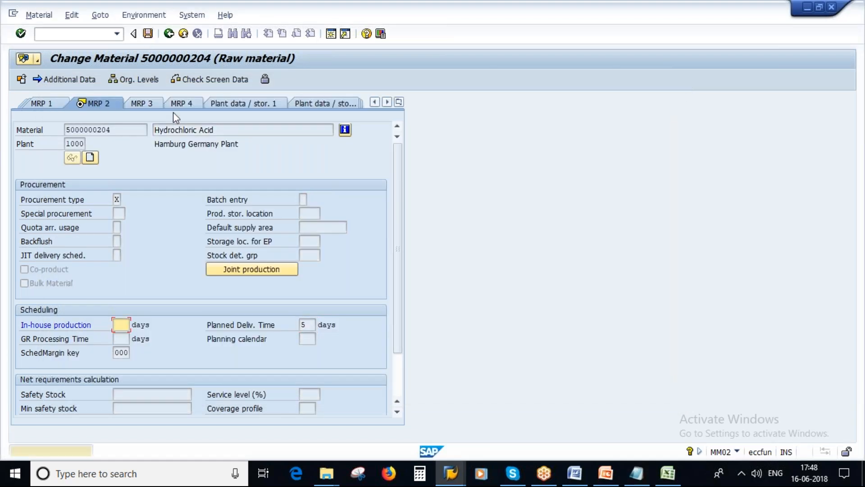
click(147, 32)
click(147, 33)
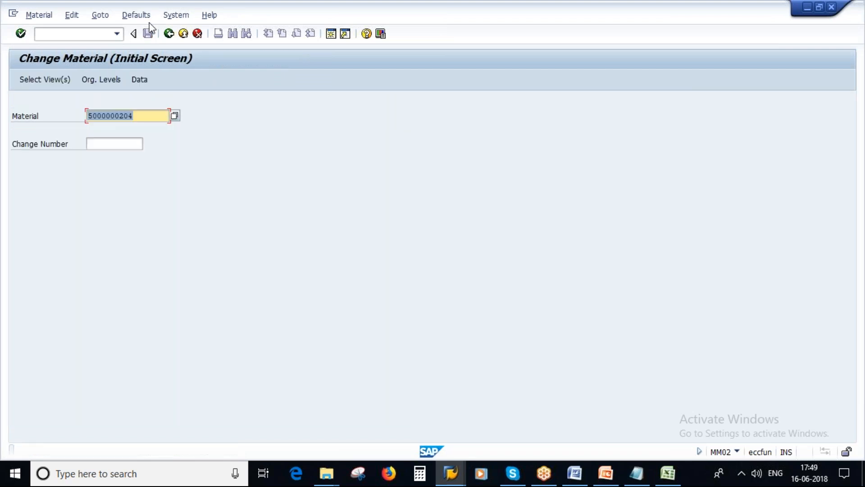
click(40, 16)
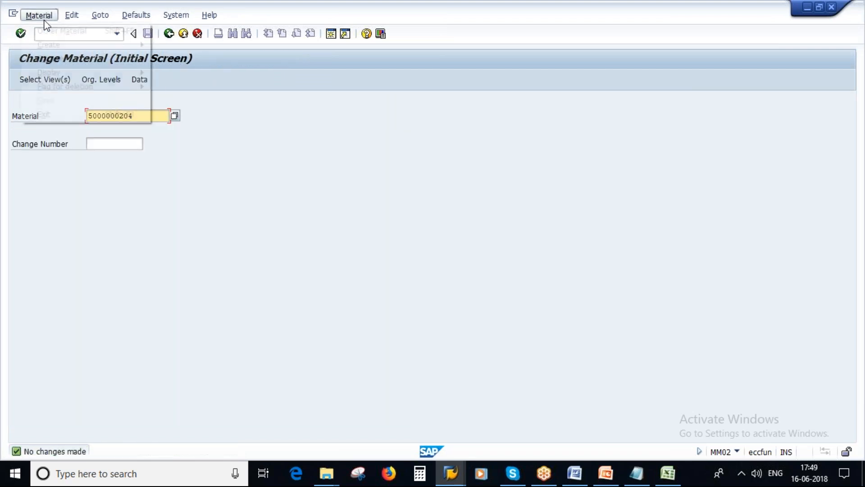
mouse_move(61, 73)
click(171, 72)
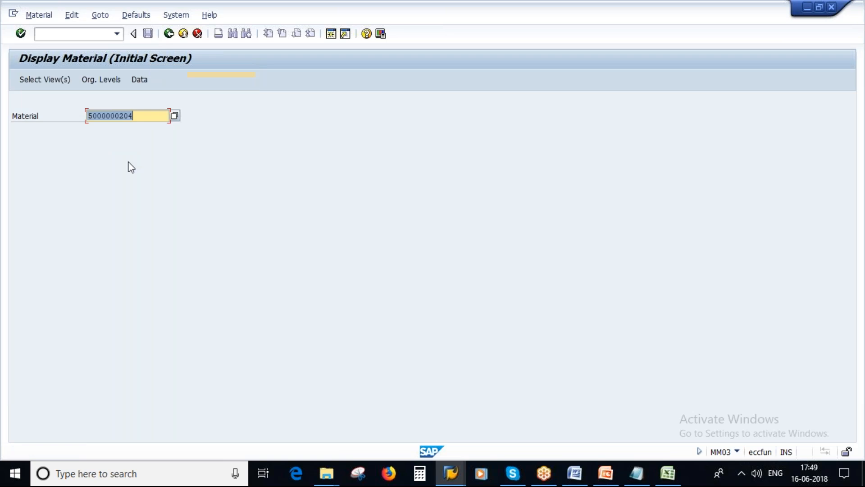
click(137, 117)
key(BackSpace)
text(5)
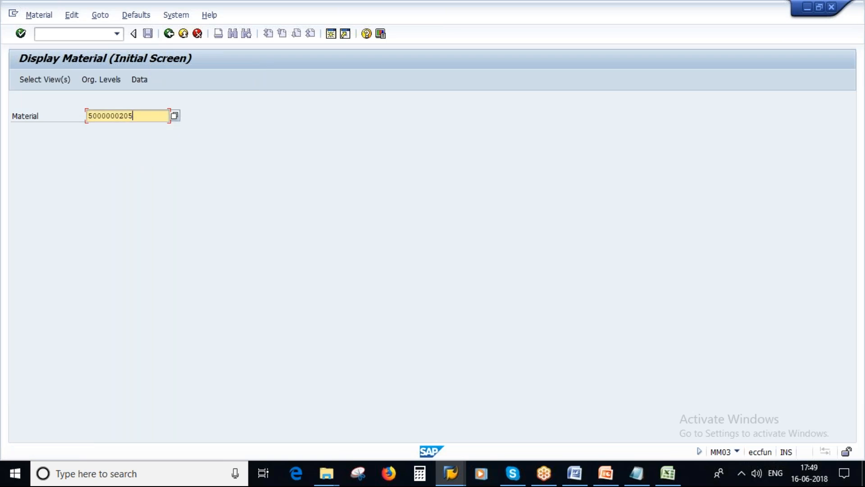
key(Return)
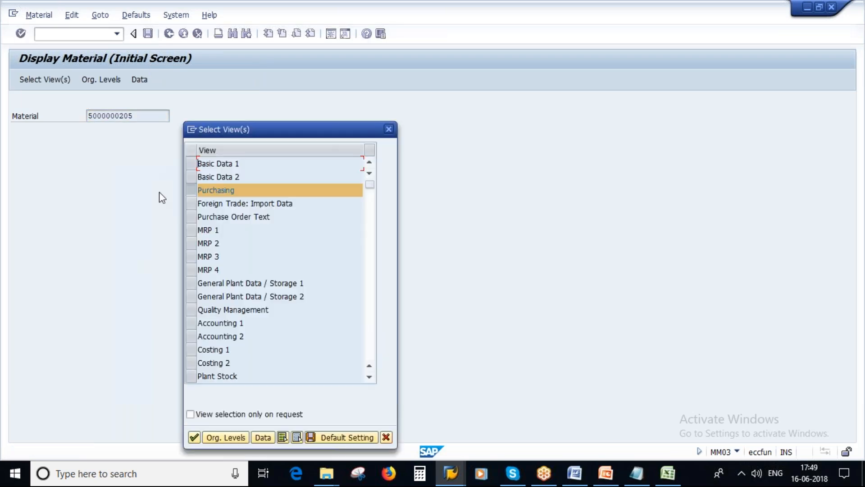
click(192, 189)
click(191, 244)
click(352, 437)
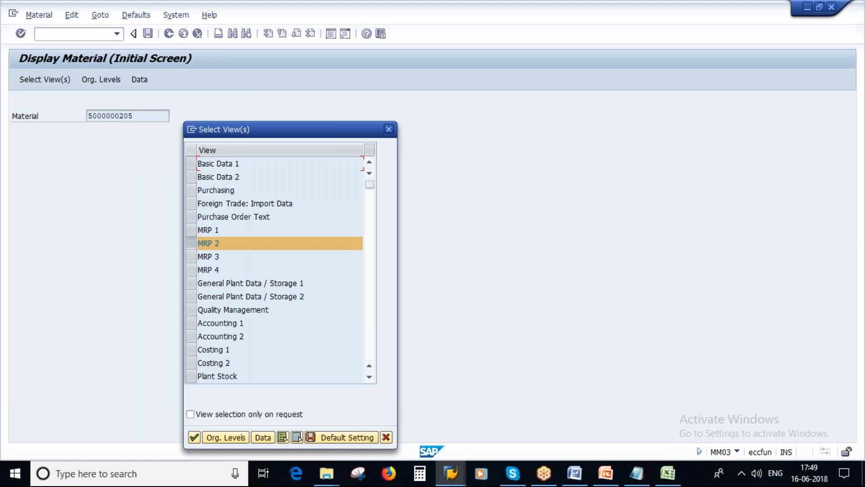
click(194, 437)
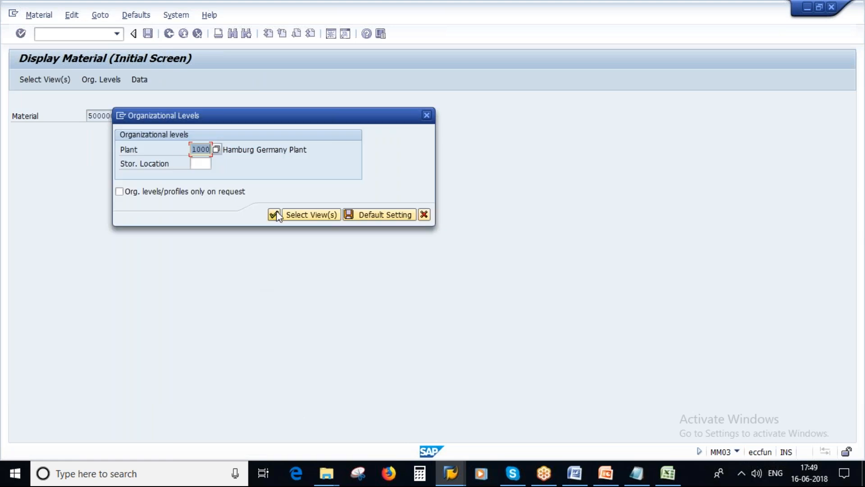
key(Return)
double_click(307, 324)
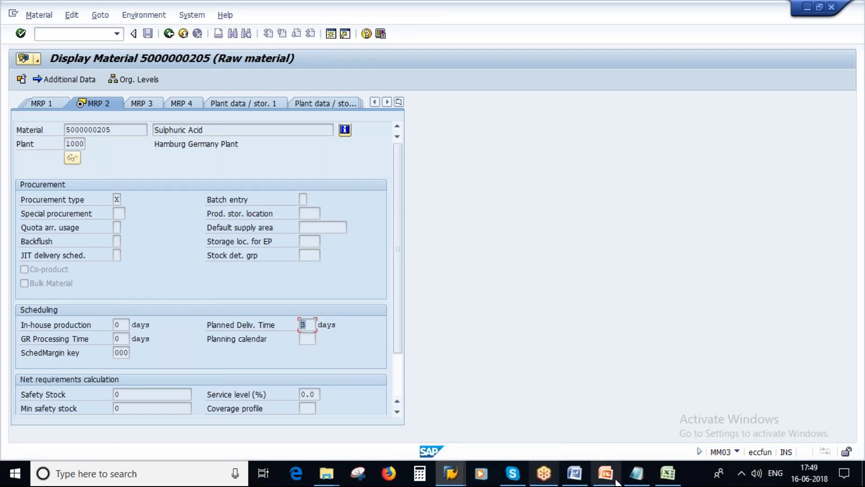
click(636, 473)
text(3)
click(118, 184)
click(111, 177)
text(-)
key(alt+Tab)
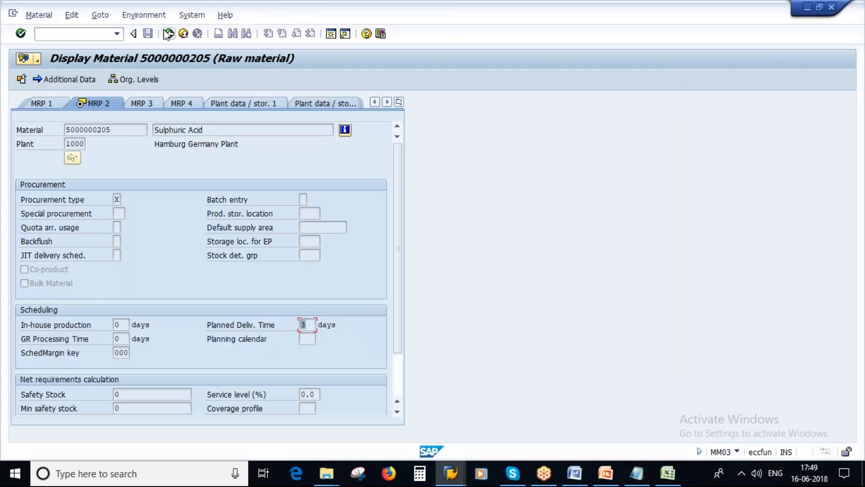
click(169, 33)
click(149, 119)
key(BackSpace)
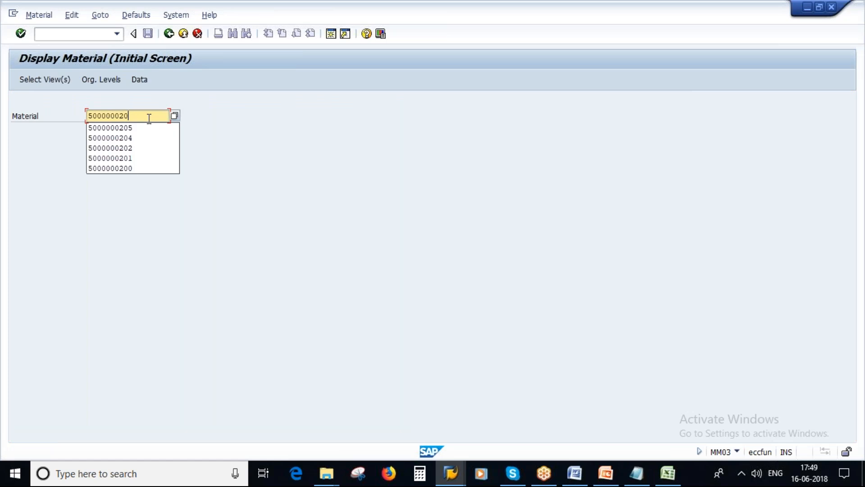
text(4)
key(Return)
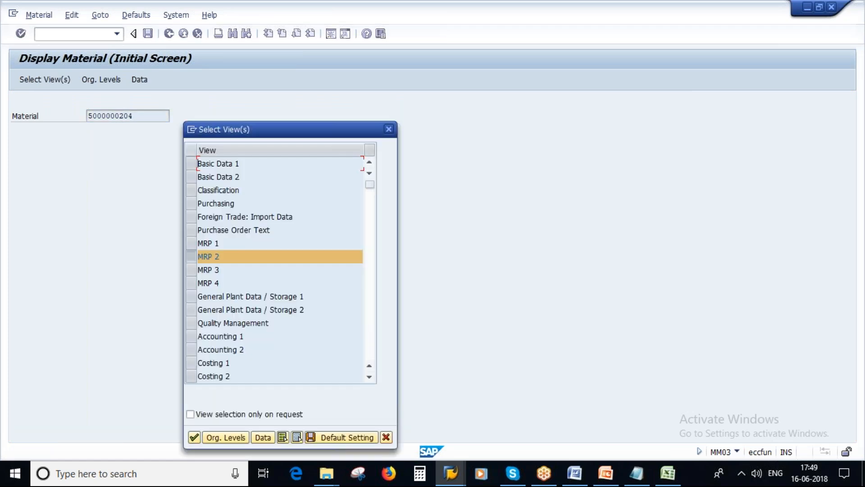
key(Return)
key(Return)
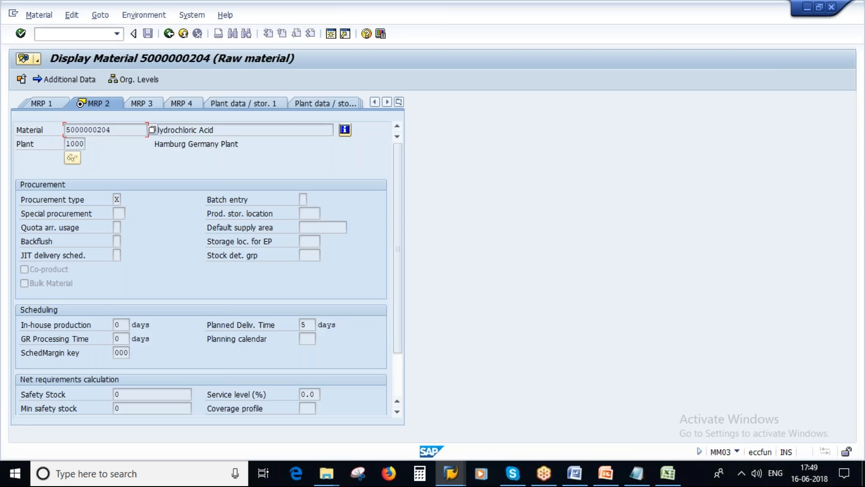
double_click(309, 324)
click(642, 475)
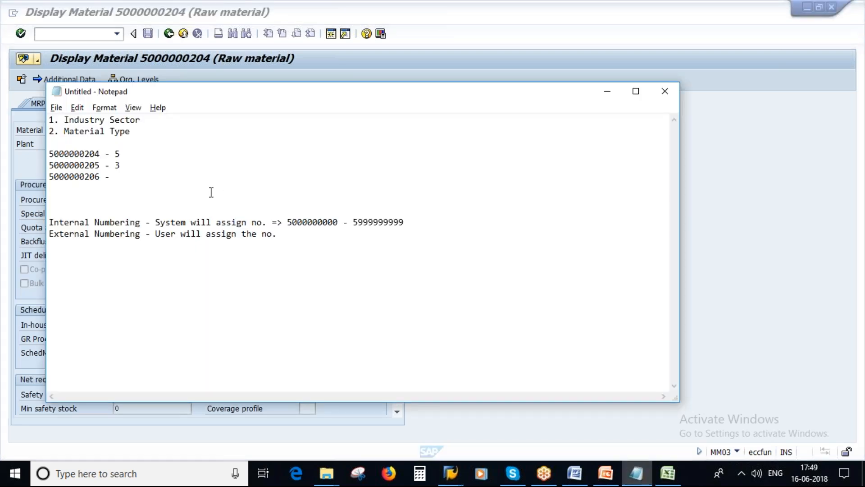
text(5)
key(Return)
key(Return)
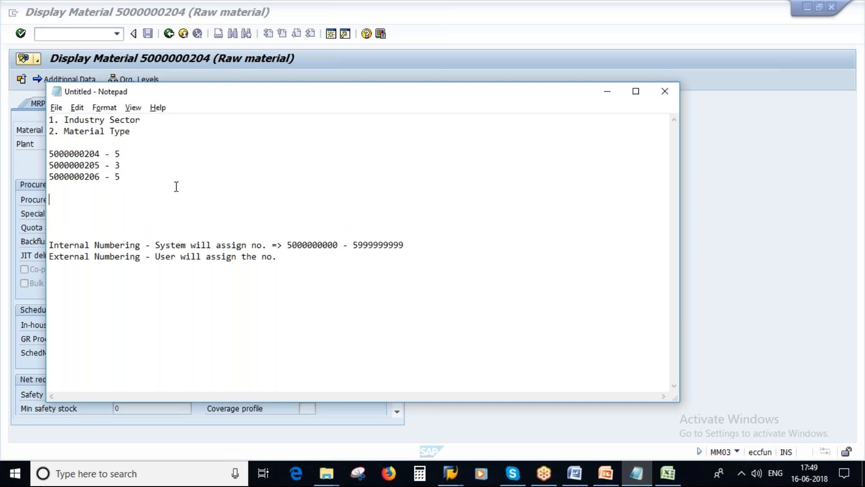
drag(128, 178, 61, 150)
Add the notes 4, mm02 and 1000 on separate lines beneath the list
click(112, 200)
text(4)
key(Return)
key(Return)
text(mm02)
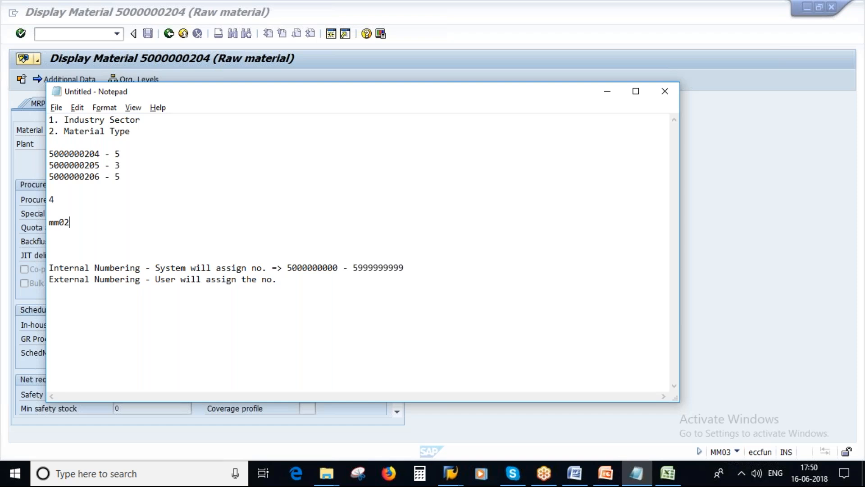
drag(120, 176, 54, 154)
click(90, 226)
key(Return)
key(Return)
text(1)
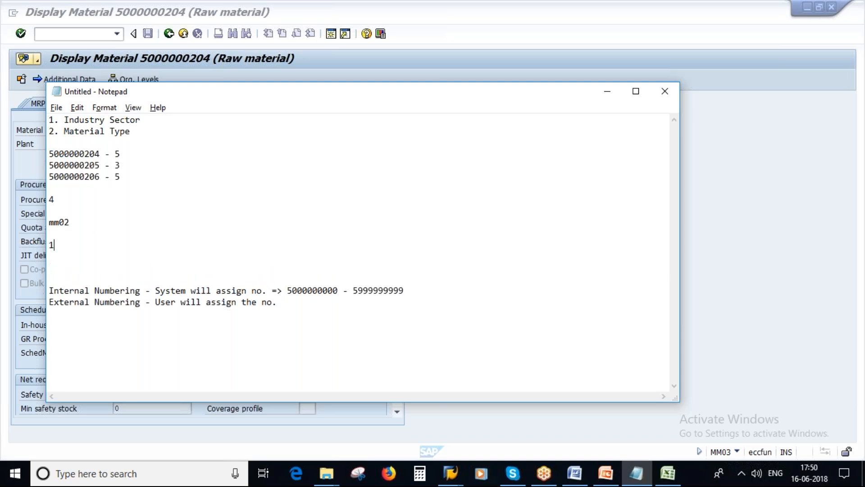
text(000)
Show slide 20, Mass Maintenance of Materials, then return to the SAP session
click(603, 480)
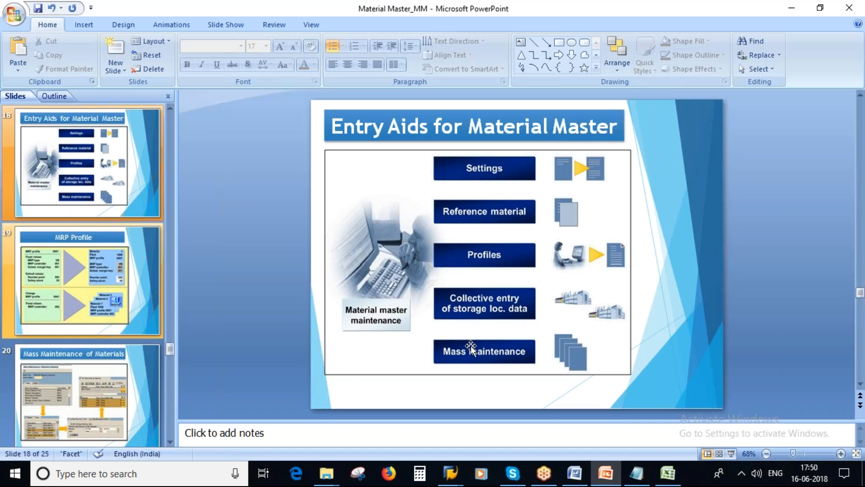
click(87, 381)
mouse_move(450, 473)
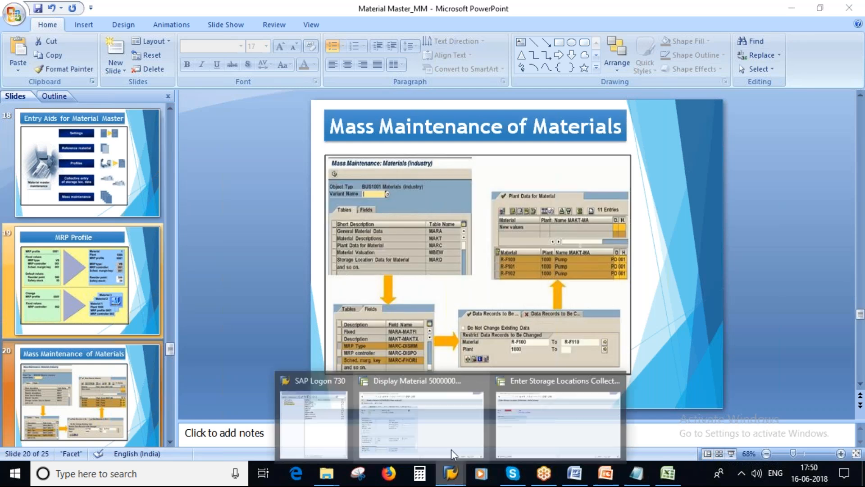
click(503, 419)
Run mm17 from SAP Easy Access, select the MARC Plant Data for Material table, and list its fields
click(169, 34)
text(mm17)
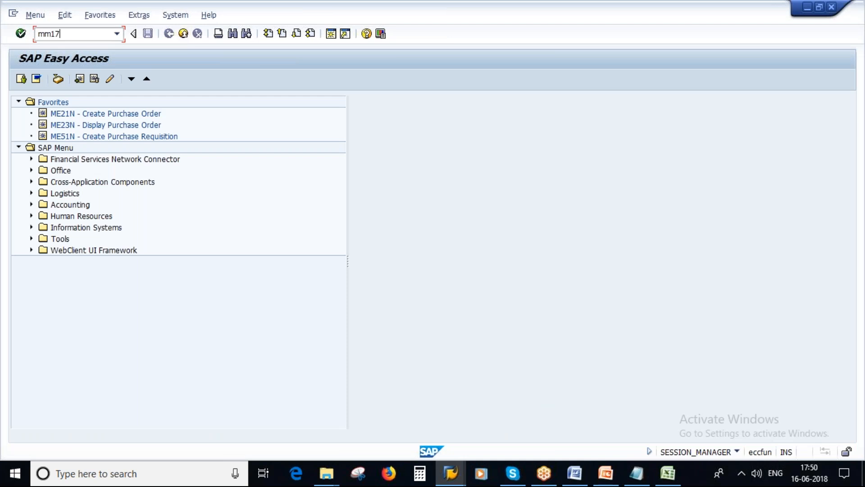
key(Return)
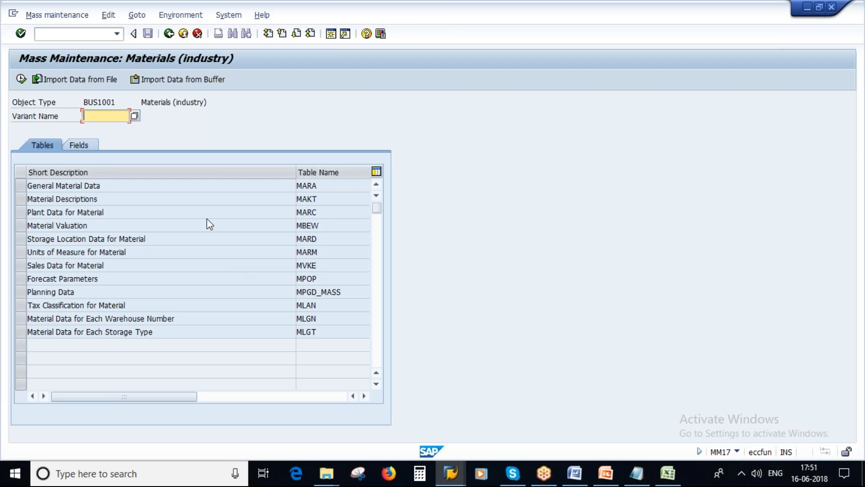
drag(105, 212, 27, 212)
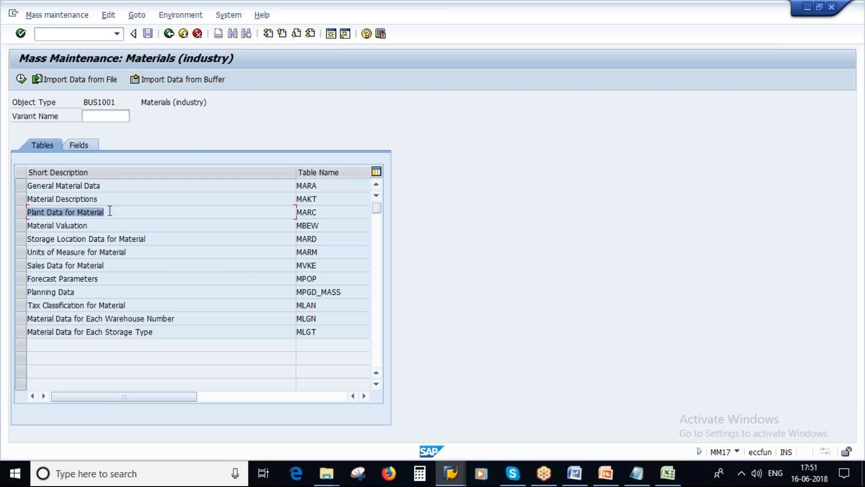
double_click(323, 211)
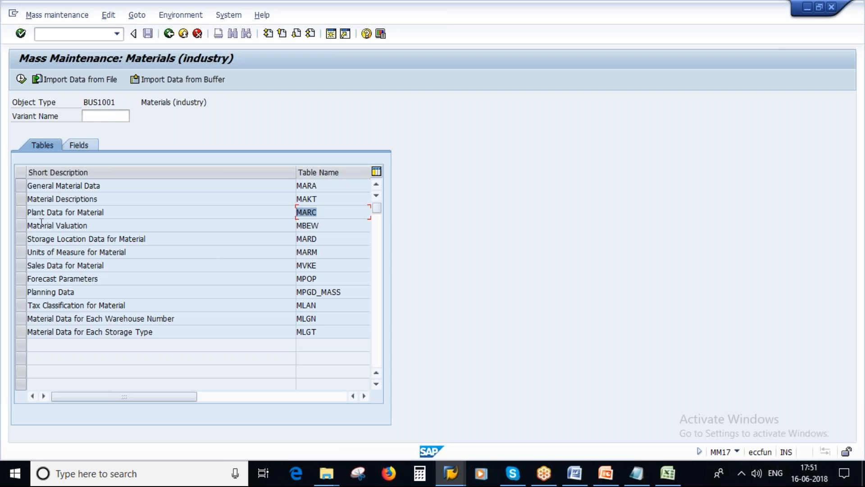
click(20, 212)
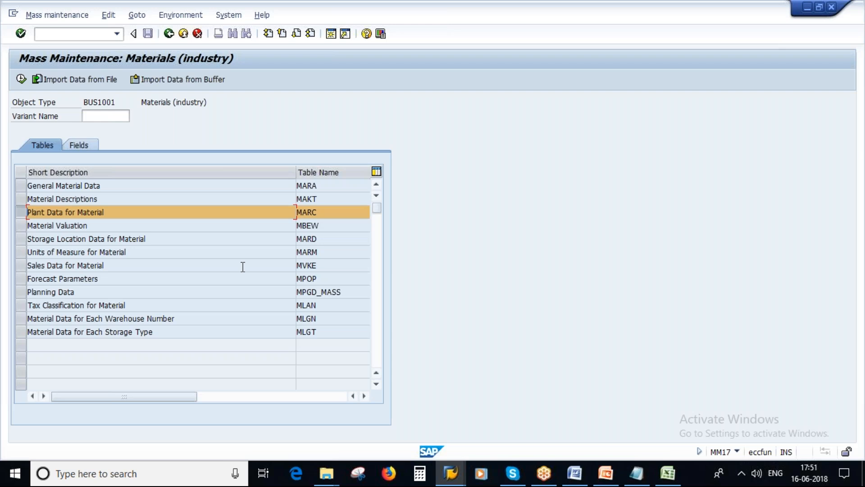
click(82, 146)
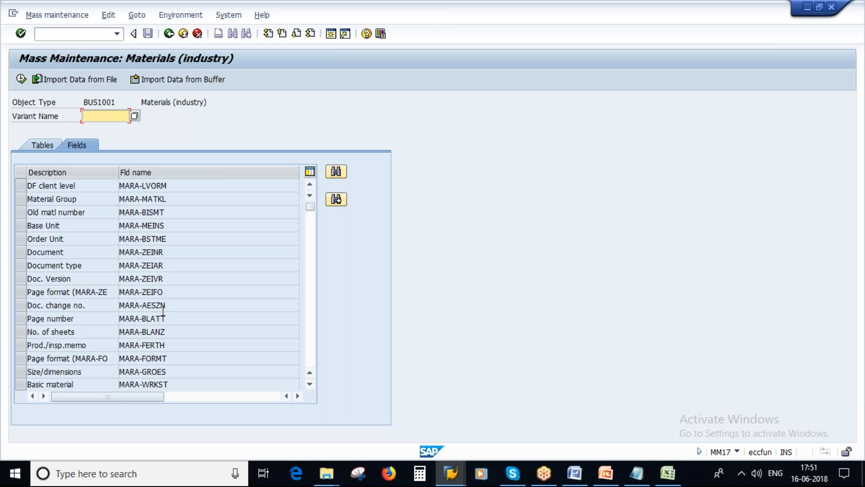
click(451, 481)
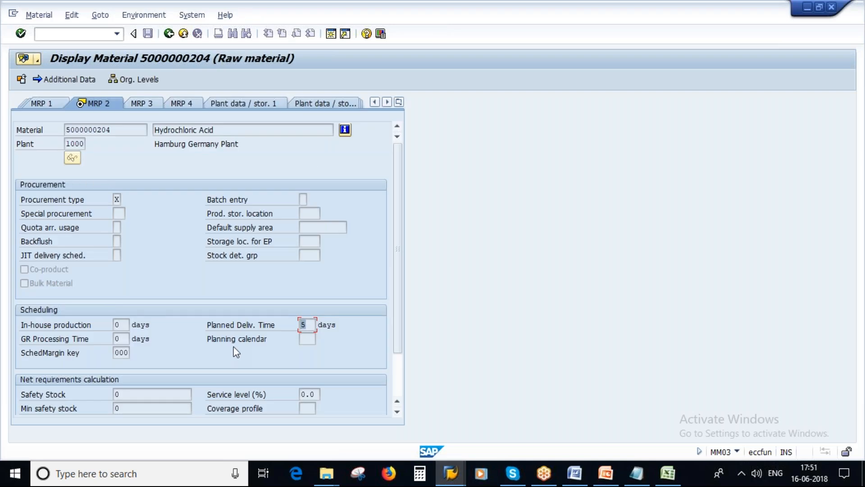
key(alt+Tab)
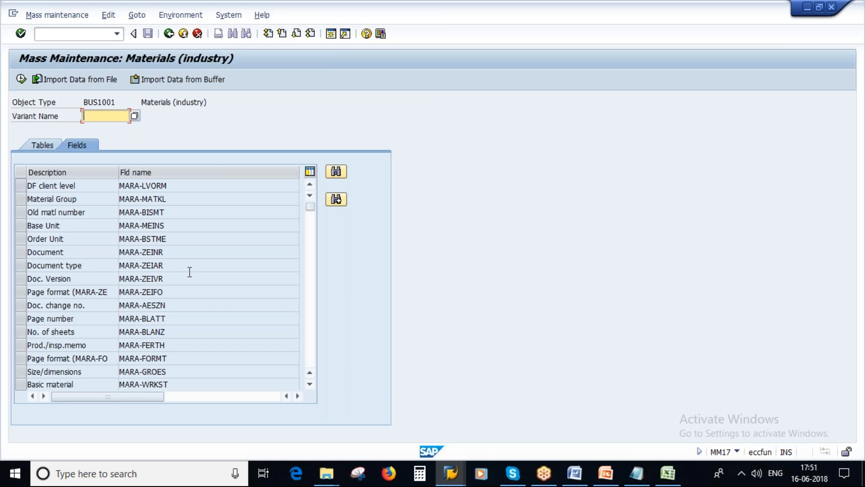
scroll(261, 304, down, 4)
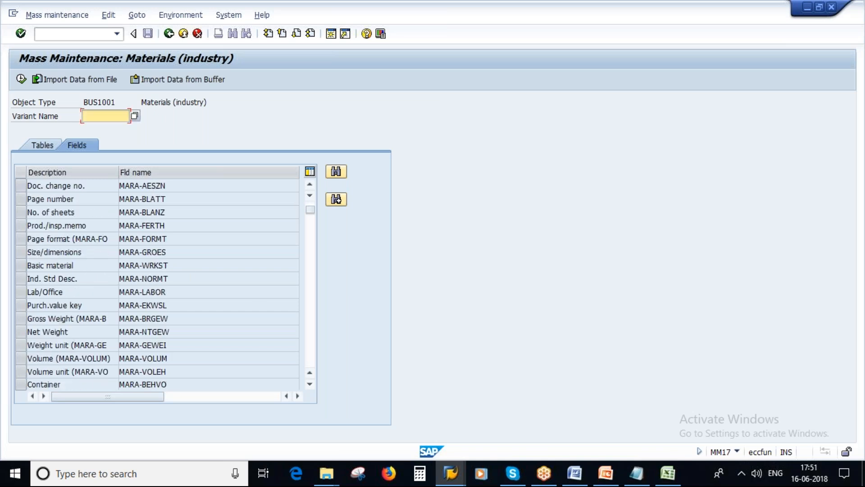
scroll(251, 313, down, 4)
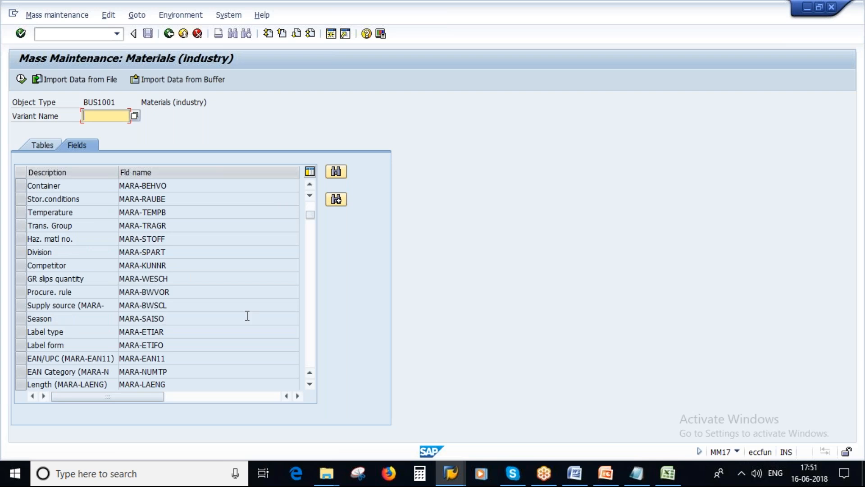
click(337, 172)
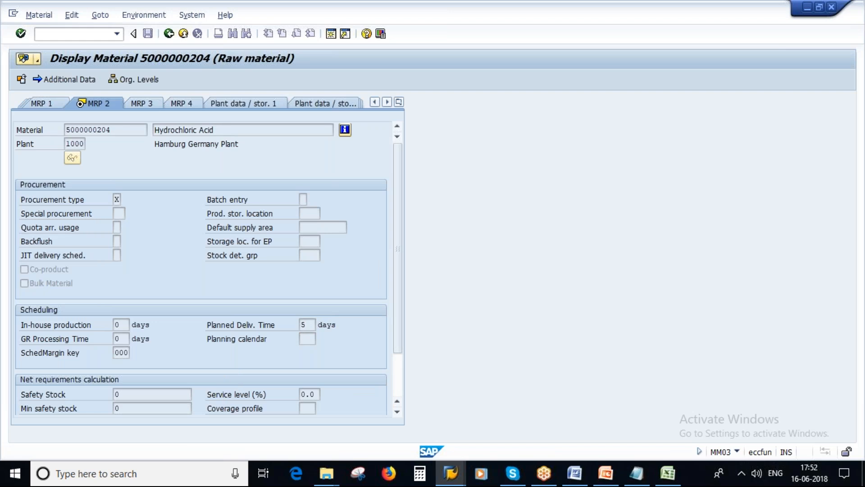
View the help and technical information for the Planned Deliv. Time field
key(F1)
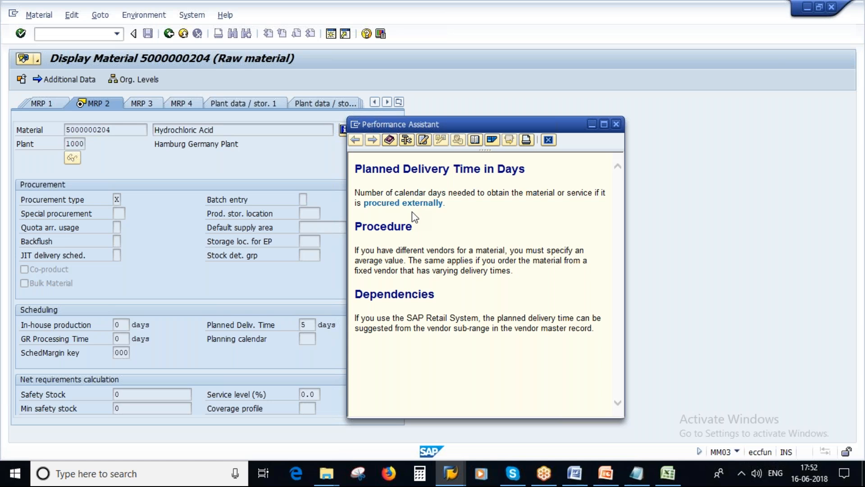
drag(354, 170, 533, 173)
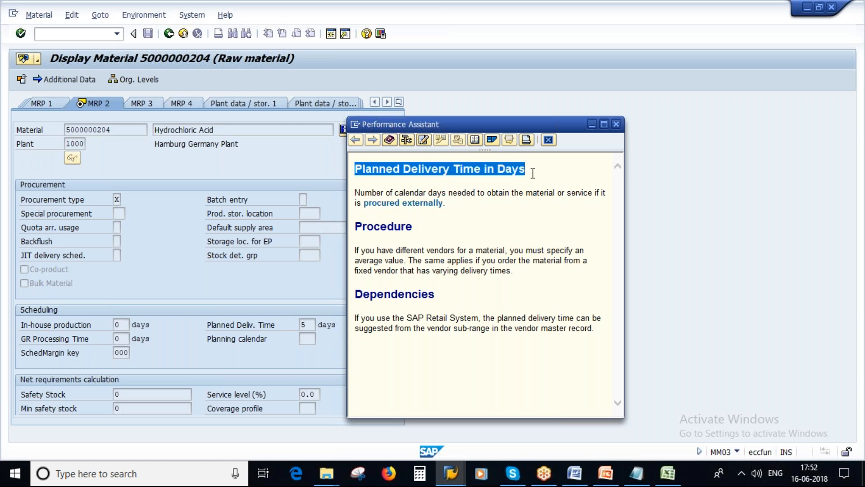
click(405, 139)
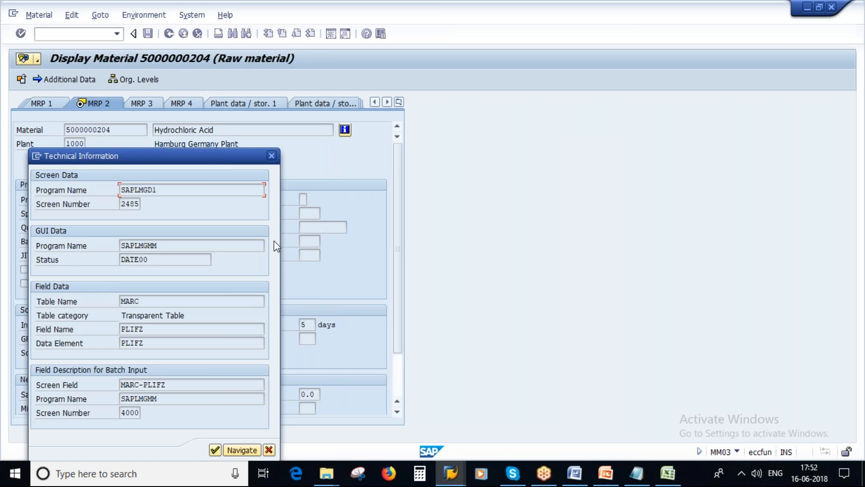
click(268, 449)
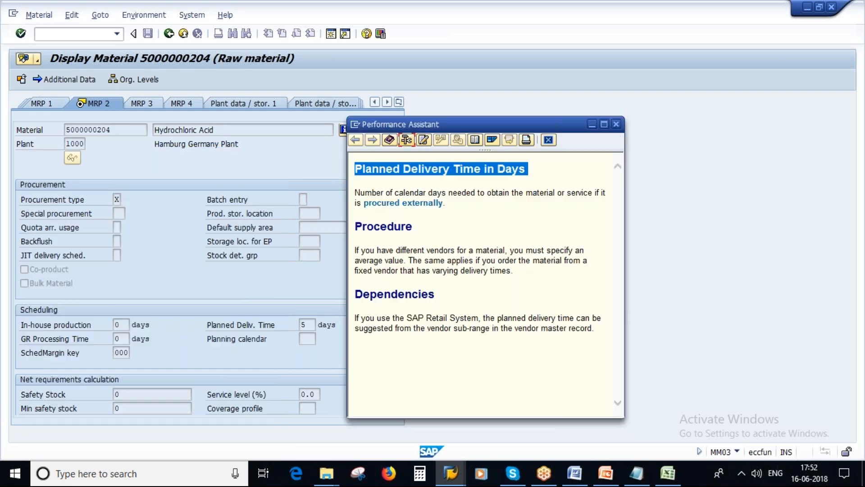
click(616, 123)
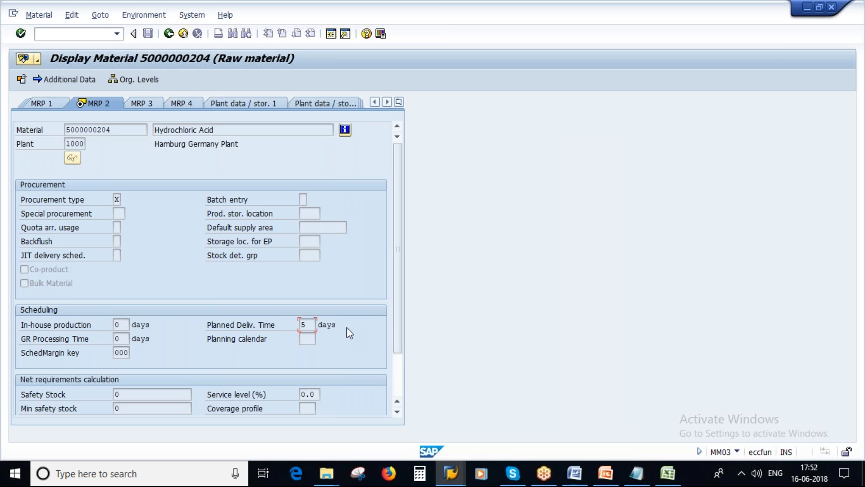
drag(308, 326, 299, 325)
click(303, 325)
Reopen its technical information, pick out field name PLIFZ in table MARC, and return to mass maintenance
key(F1)
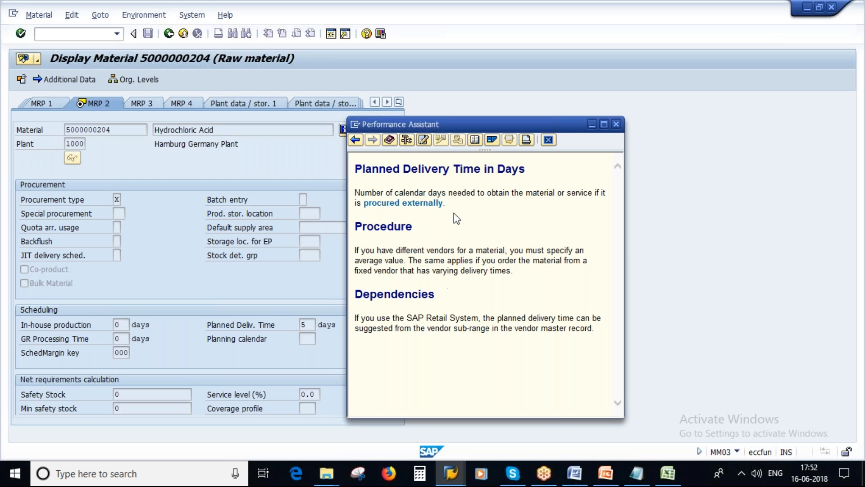
click(406, 140)
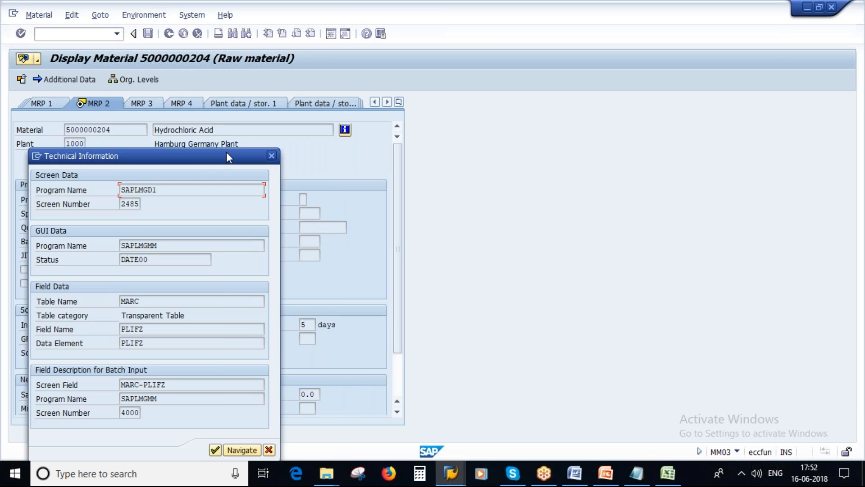
drag(226, 152, 291, 124)
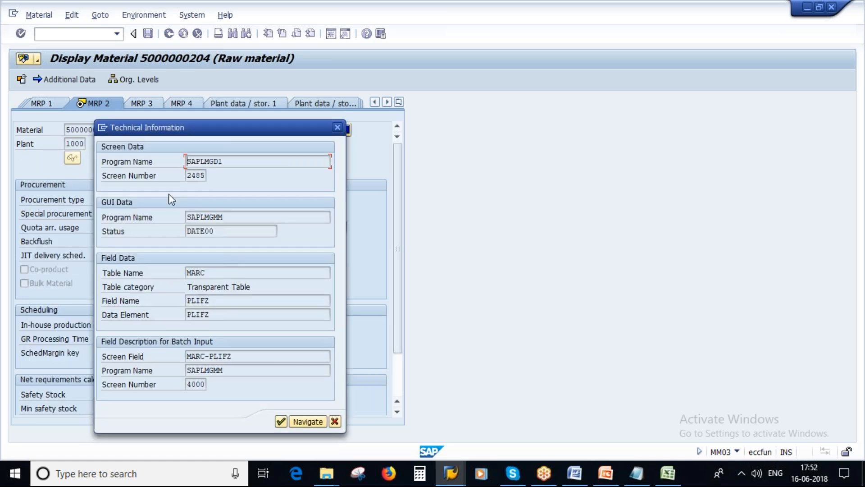
drag(190, 127, 397, 135)
double_click(372, 304)
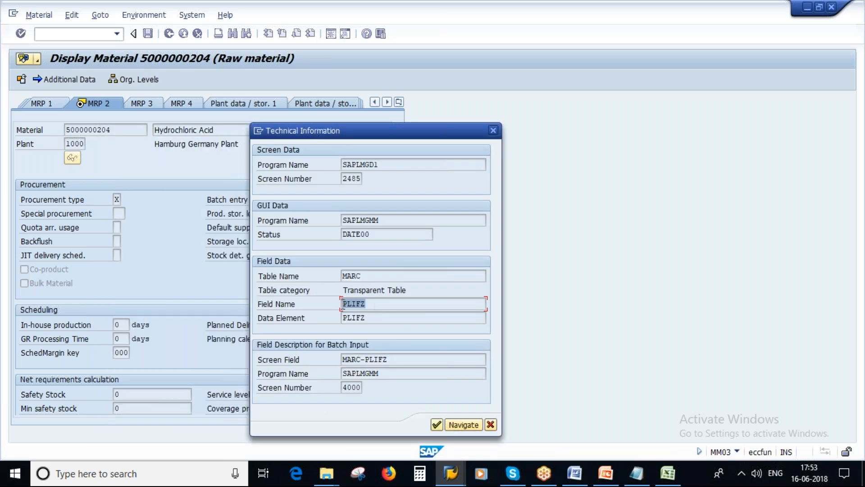
double_click(371, 304)
double_click(371, 304)
click(260, 325)
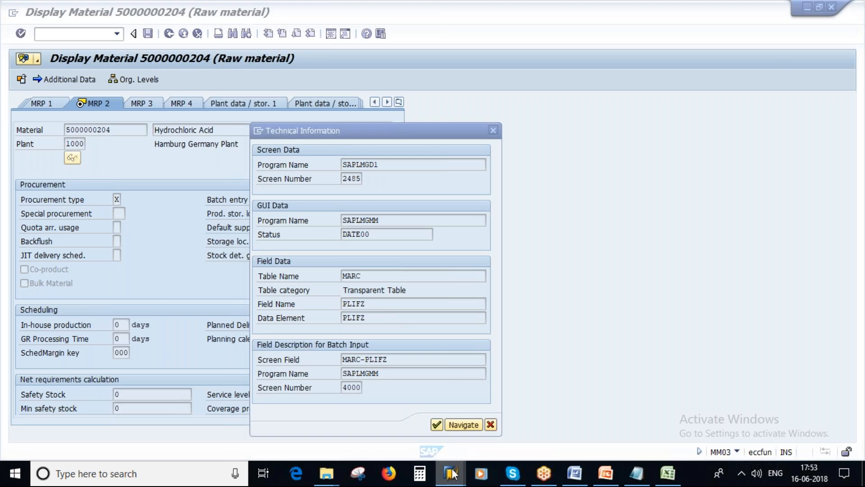
mouse_move(452, 476)
click(516, 413)
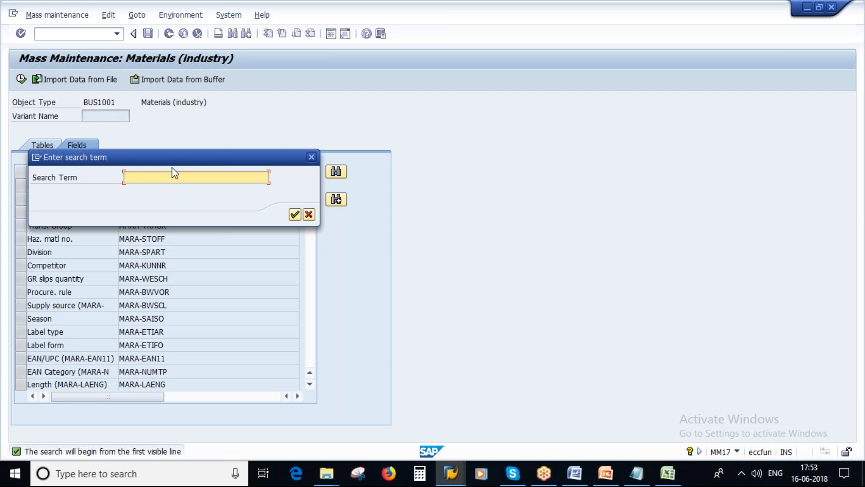
Search the field list for PLIFZ, mark the Pl. Deliv. Time row, and proceed to record selection
drag(177, 159, 248, 201)
text(PLIFZ)
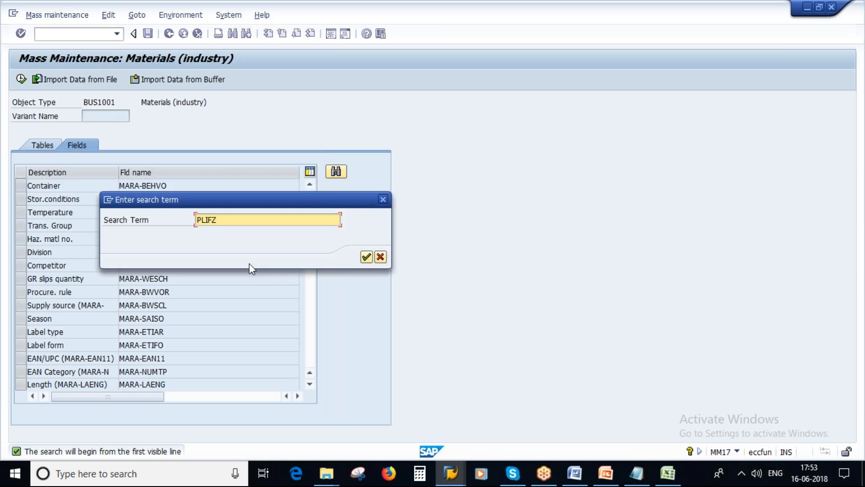
click(367, 256)
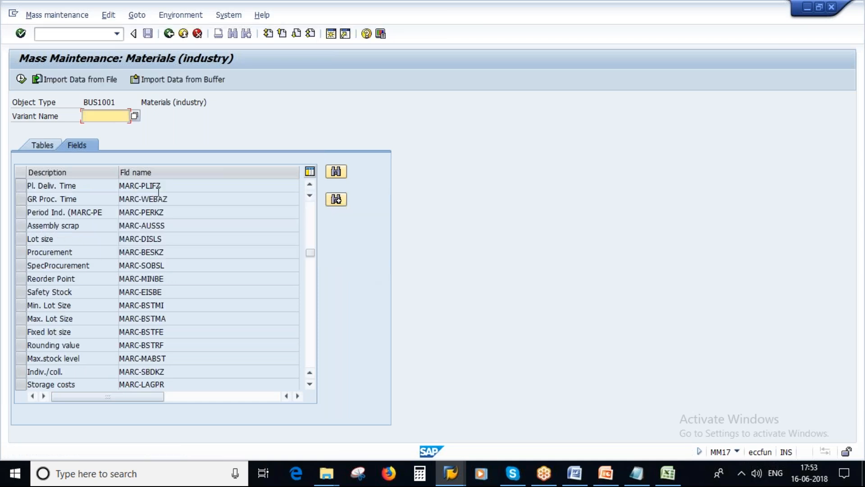
double_click(155, 185)
click(78, 183)
drag(88, 184, 27, 185)
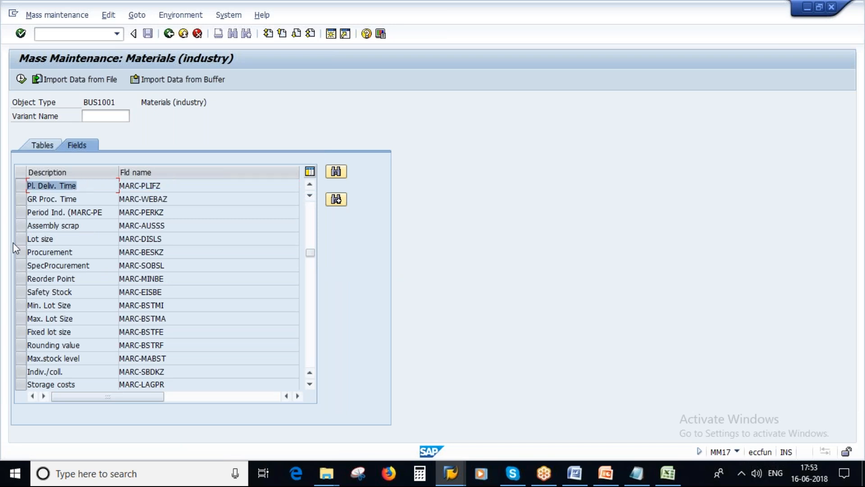
click(19, 184)
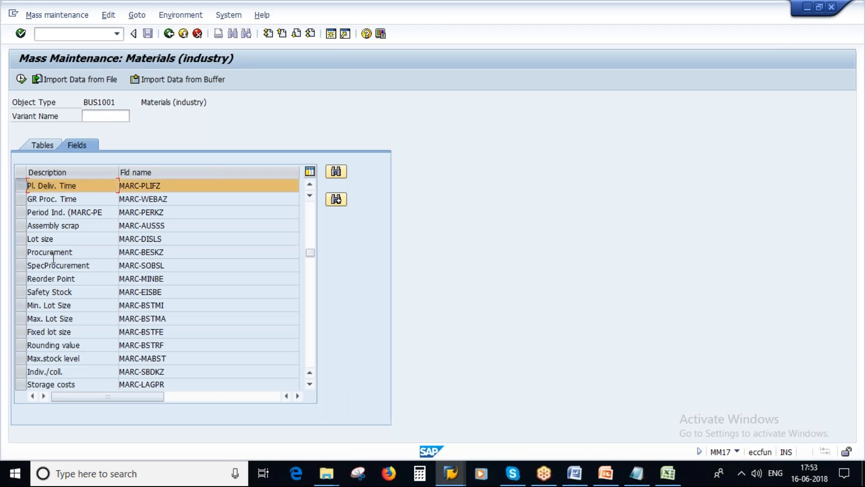
click(21, 80)
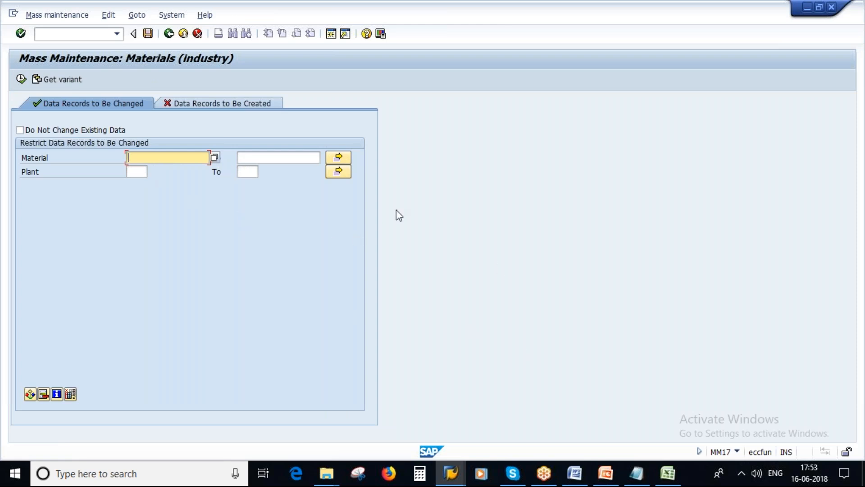
click(666, 473)
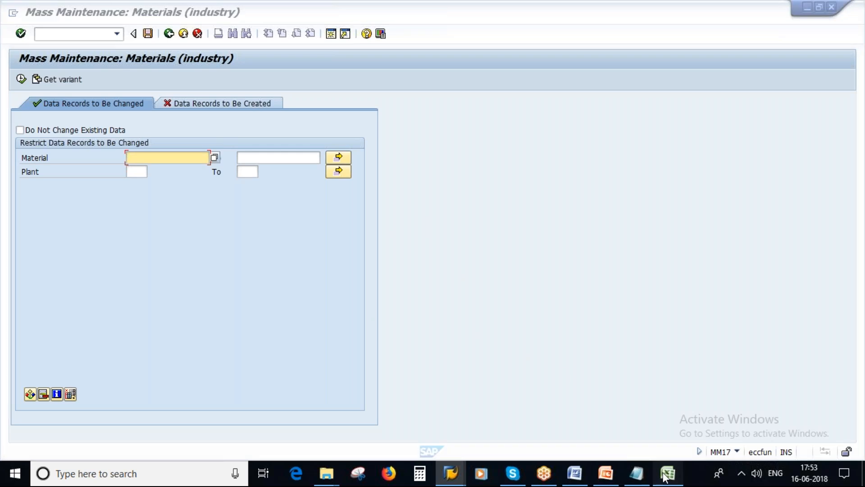
click(635, 474)
mouse_move(50, 153)
mouse_down()
mouse_move(89, 176)
mouse_move(100, 154)
mouse_move(48, 154)
mouse_up()
key(ctrl+c)
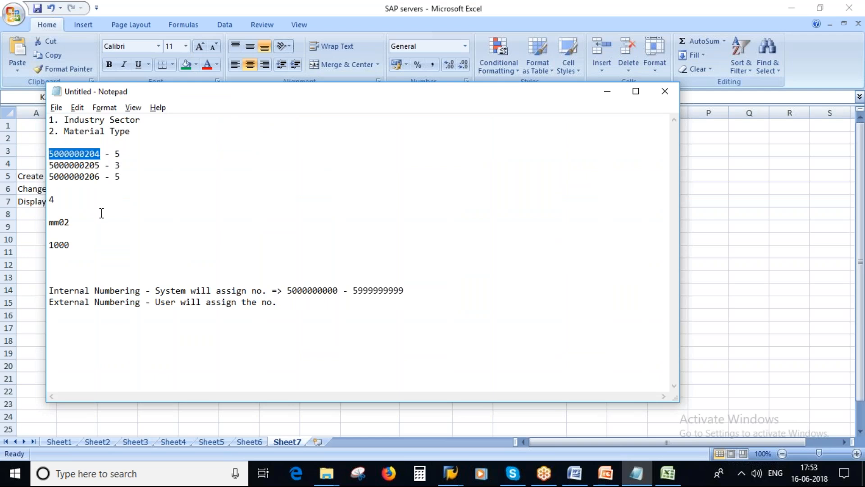
click(667, 473)
click(318, 239)
key(ctrl+v)
drag(363, 116, 387, 116)
drag(387, 245, 389, 260)
double_click(388, 254)
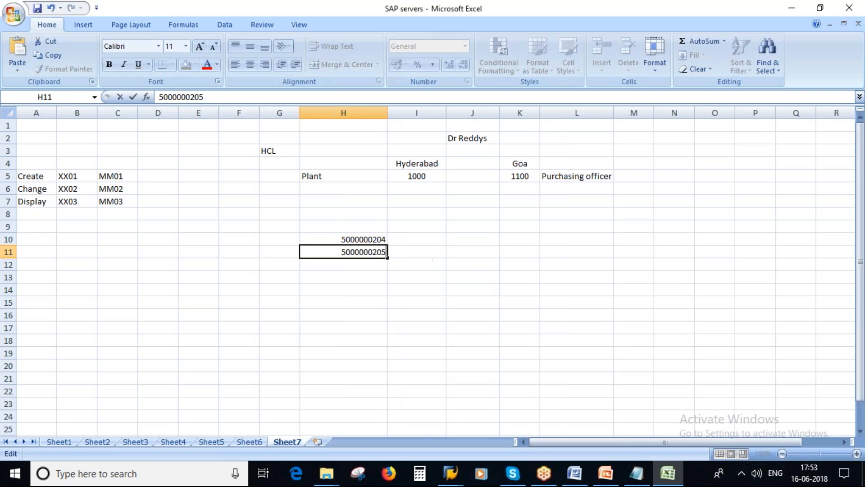
click(360, 265)
key(ctrl+d)
double_click(384, 265)
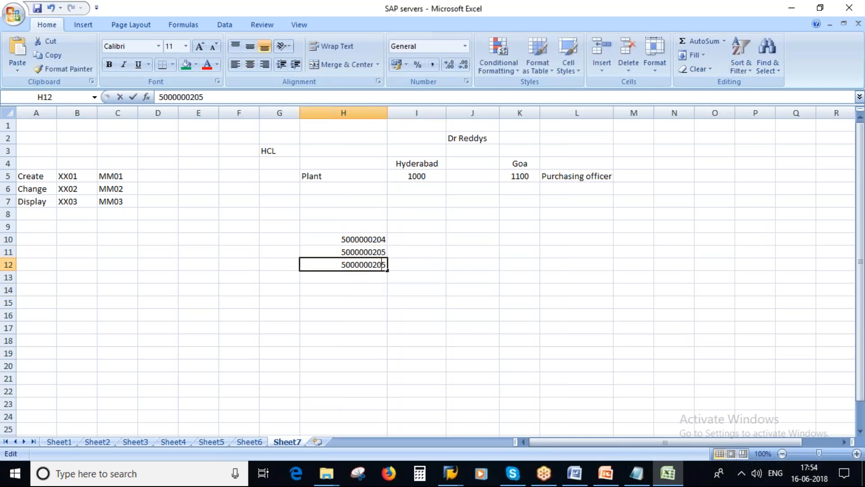
key(BackSpace)
text(6)
click(452, 285)
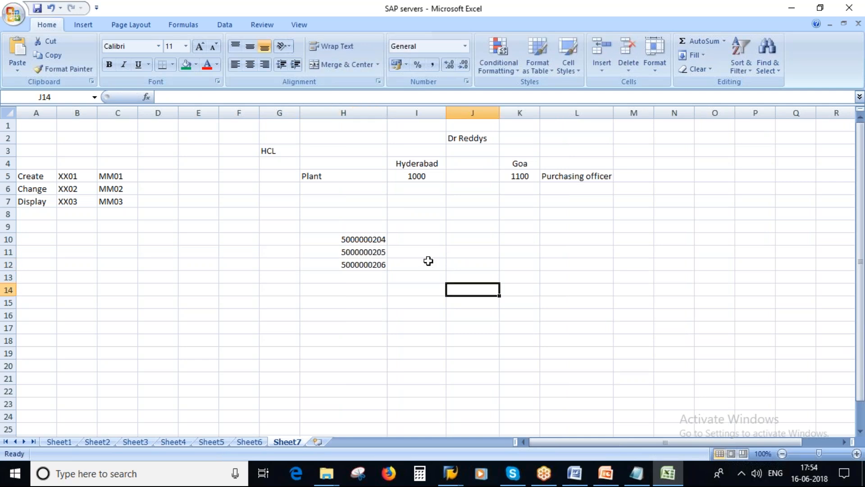
Copy H10 and close the leftover SAP help and technical information windows
click(365, 241)
key(ctrl+c)
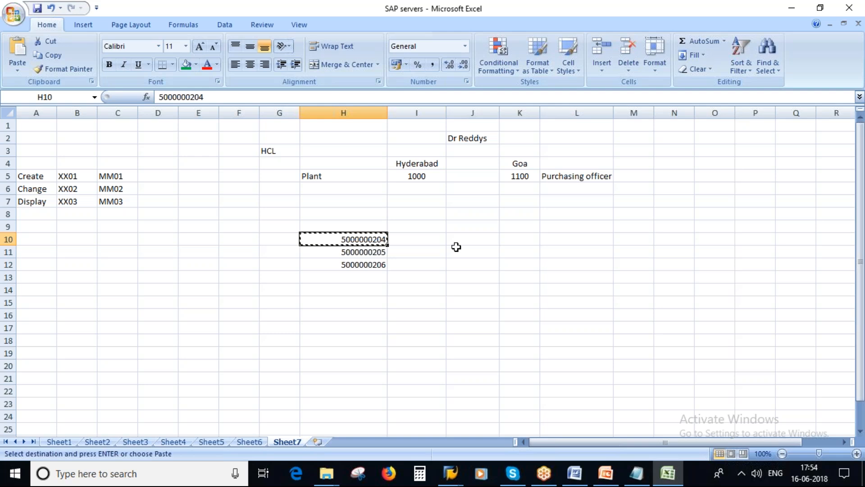
click(636, 473)
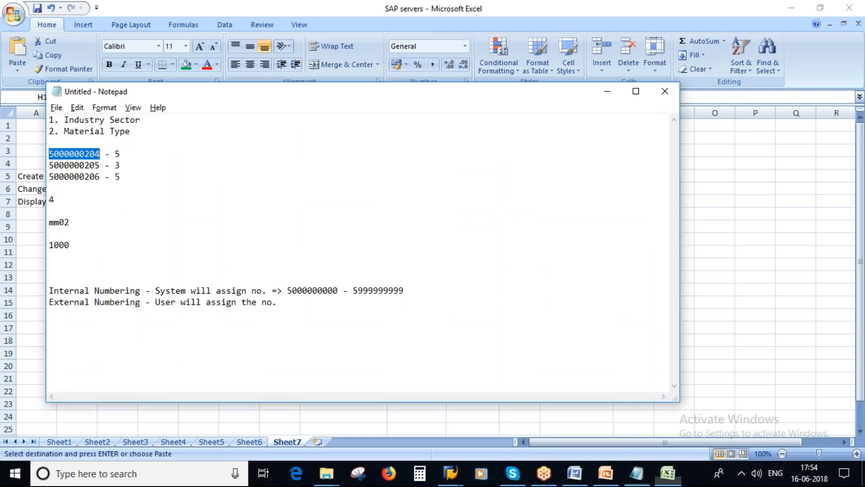
click(451, 473)
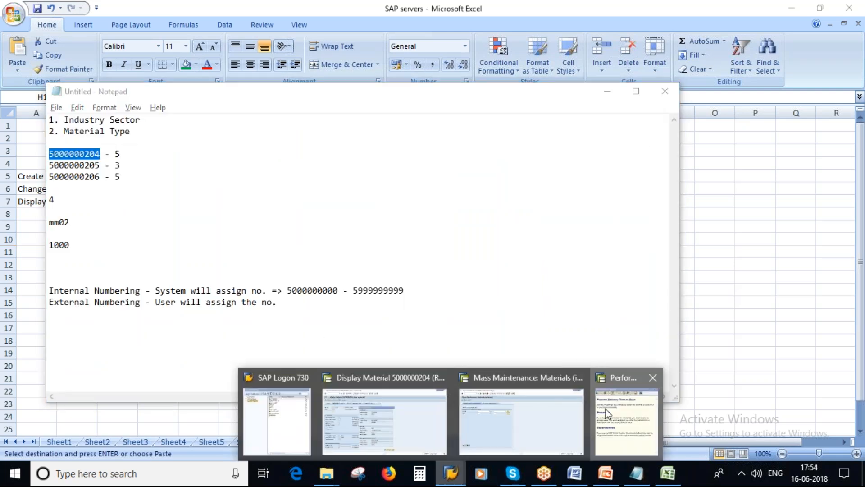
click(653, 378)
click(455, 477)
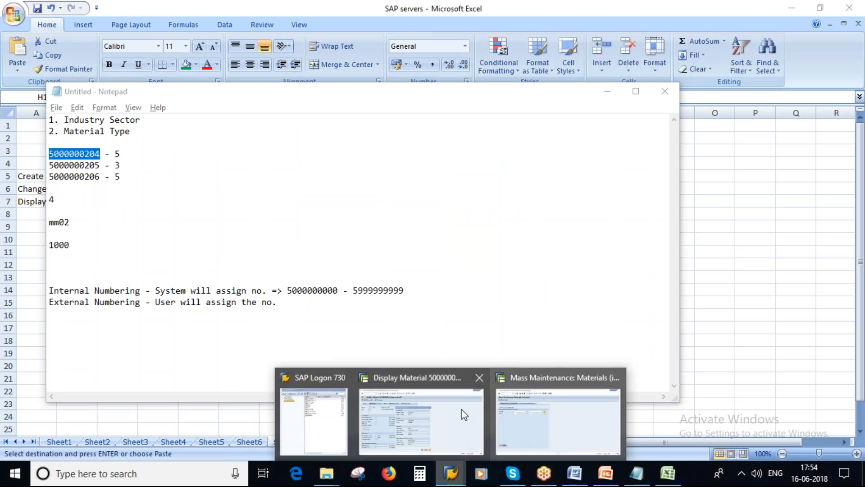
click(439, 414)
click(490, 426)
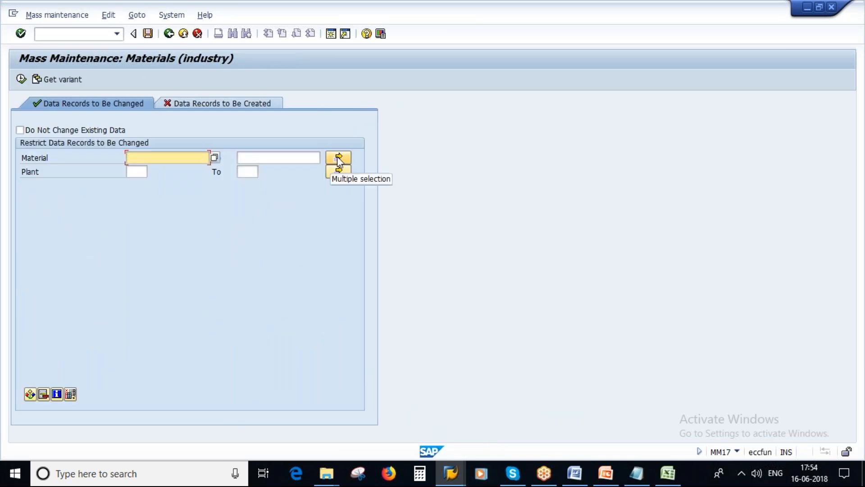
click(339, 159)
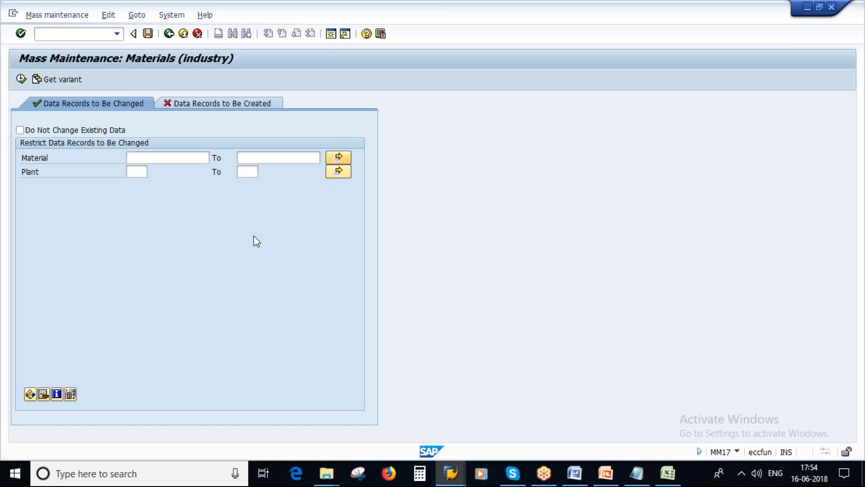
key(ctrl+v)
click(69, 191)
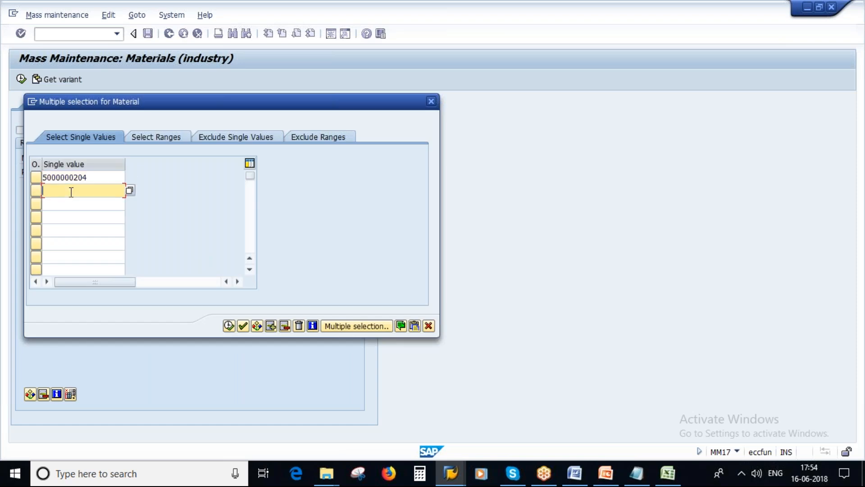
click(659, 465)
click(355, 249)
key(ctrl+c)
key(alt+Tab)
key(ctrl+v)
key(alt+Tab)
click(363, 263)
key(ctrl+c)
key(alt+Tab)
click(61, 204)
key(ctrl+v)
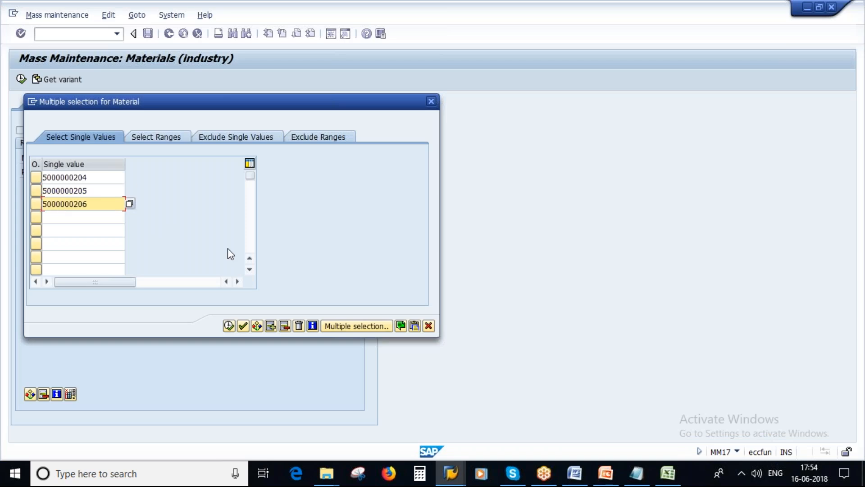
key(Delete)
double_click(104, 191)
key(Delete)
double_click(96, 205)
key(Delete)
Copy H10:H12 and paste all three numbers at once, then clear the list again
click(668, 473)
drag(359, 241, 361, 265)
key(ctrl+c)
key(alt+Tab)
click(63, 178)
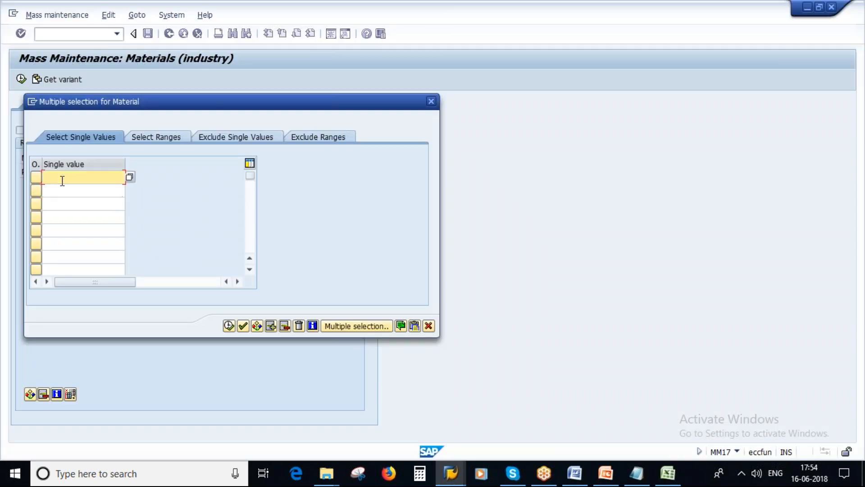
key(ctrl+v)
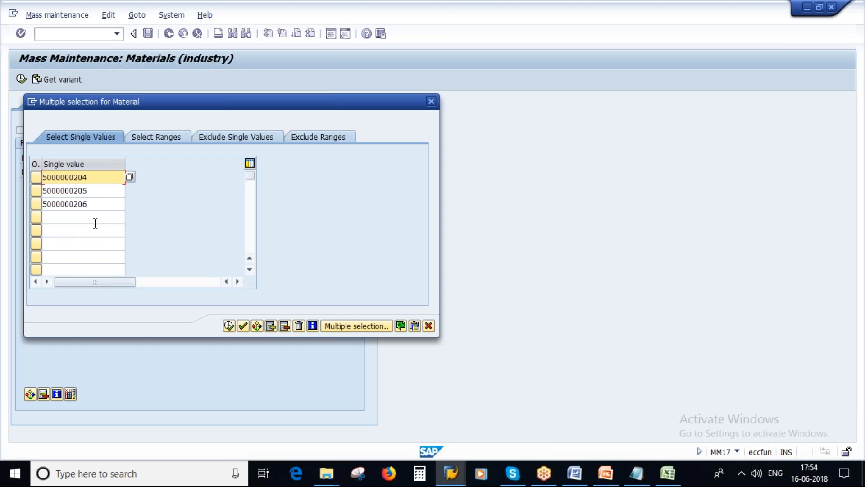
double_click(100, 203)
key(Delete)
double_click(96, 190)
key(Delete)
drag(96, 177, 21, 178)
key(Delete)
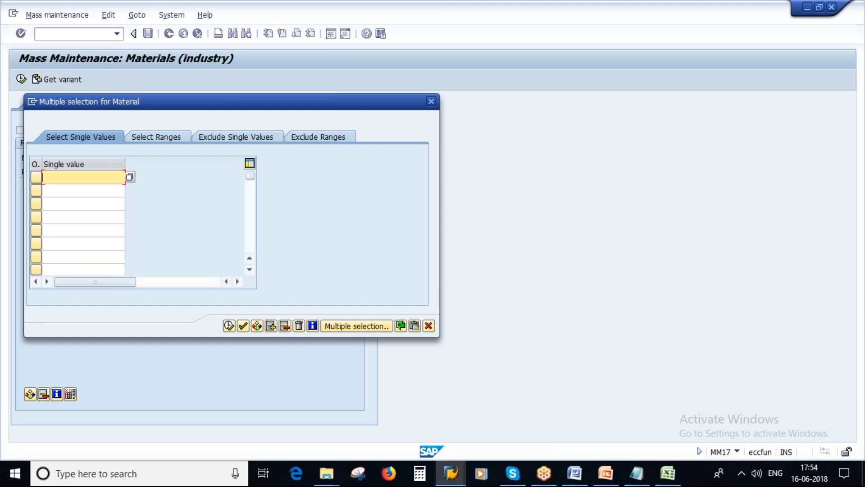
click(668, 473)
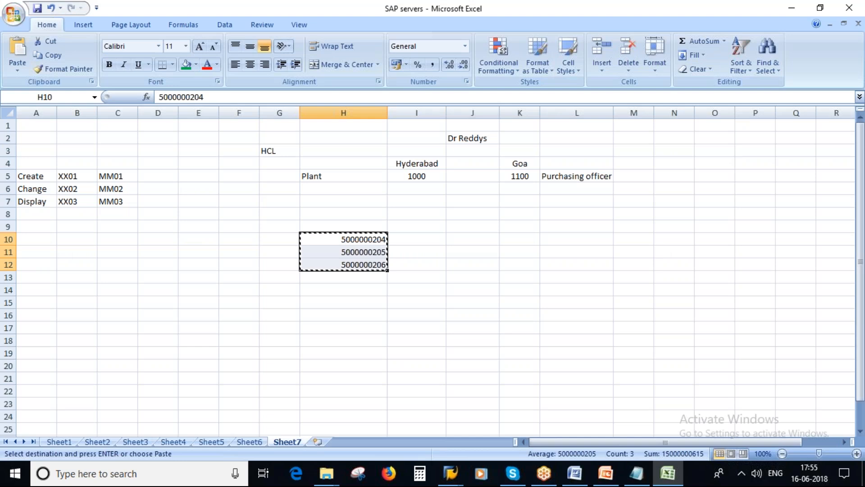
Enter 10001 and 10002 in E7:E8, fill the series down to E128 (10122), and copy it
key(alt+Tab)
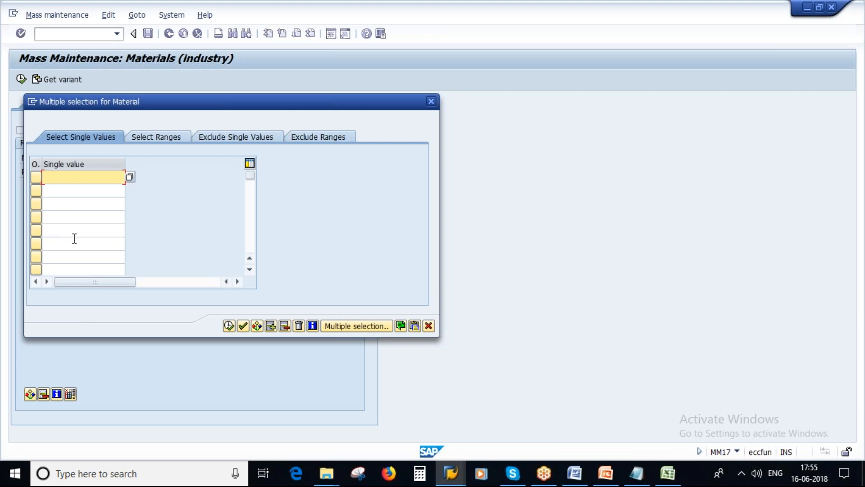
click(667, 473)
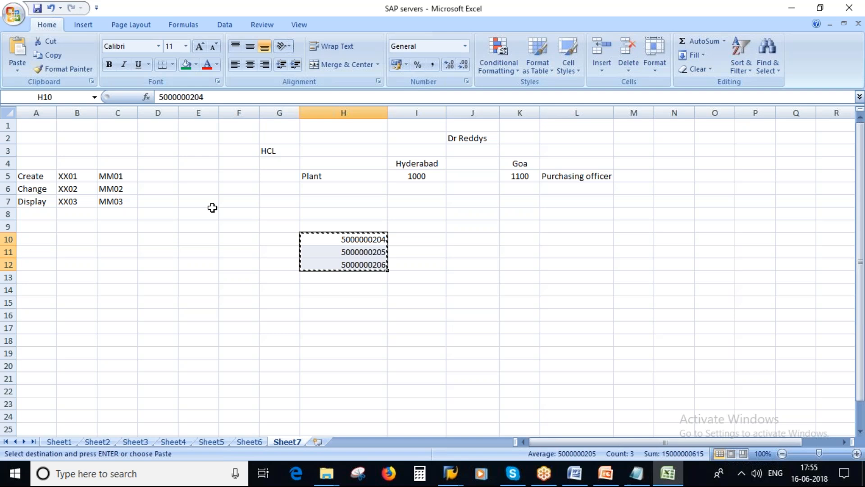
click(193, 202)
text(10001)
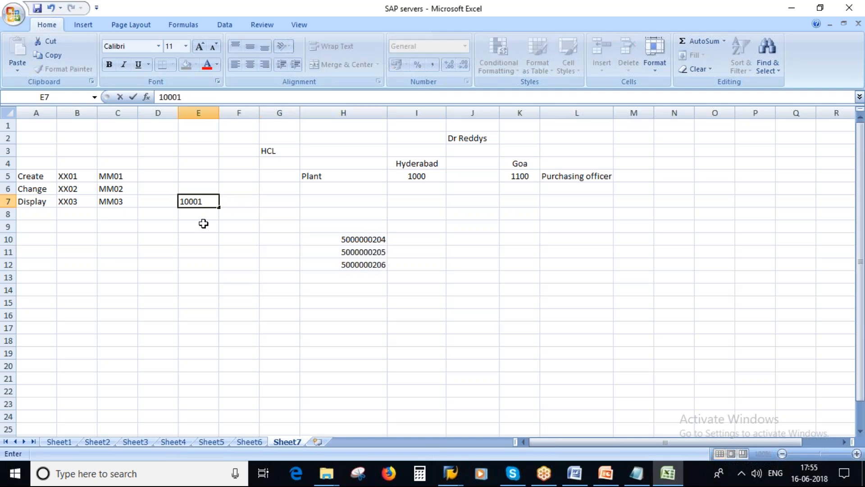
key(Return)
key(ctrl+d)
double_click(212, 211)
key(BackSpace)
text(2)
click(295, 245)
drag(199, 201, 219, 393)
click(239, 226)
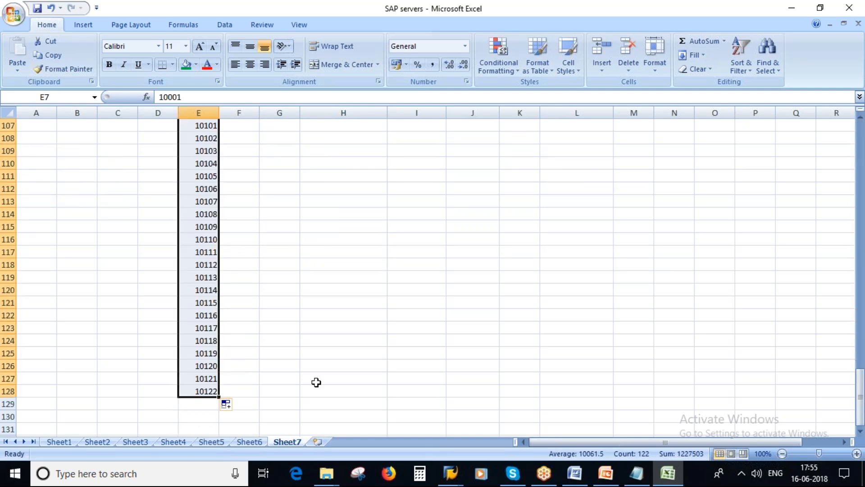
key(ctrl+c)
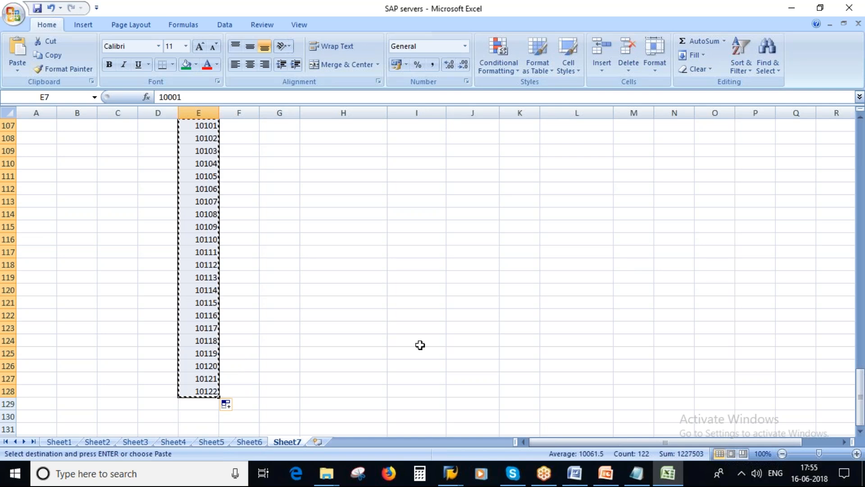
key(alt+Tab)
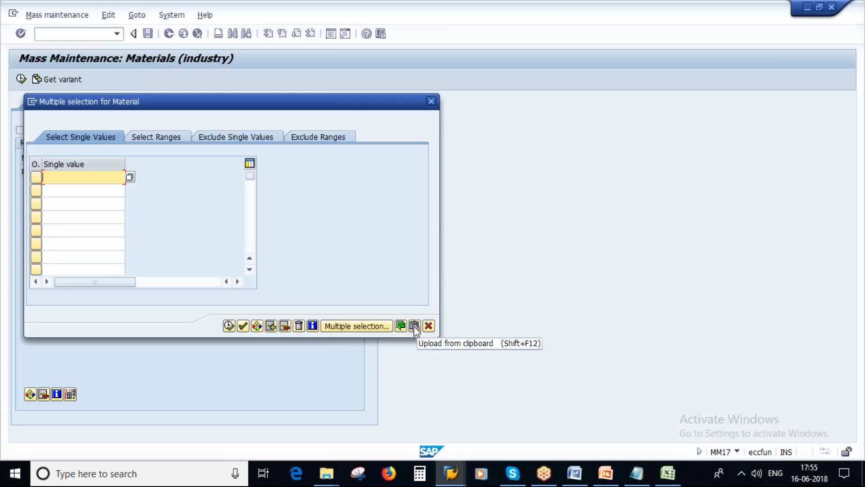
Upload the 122 copied test numbers from the clipboard, then delete all values from the list
click(414, 325)
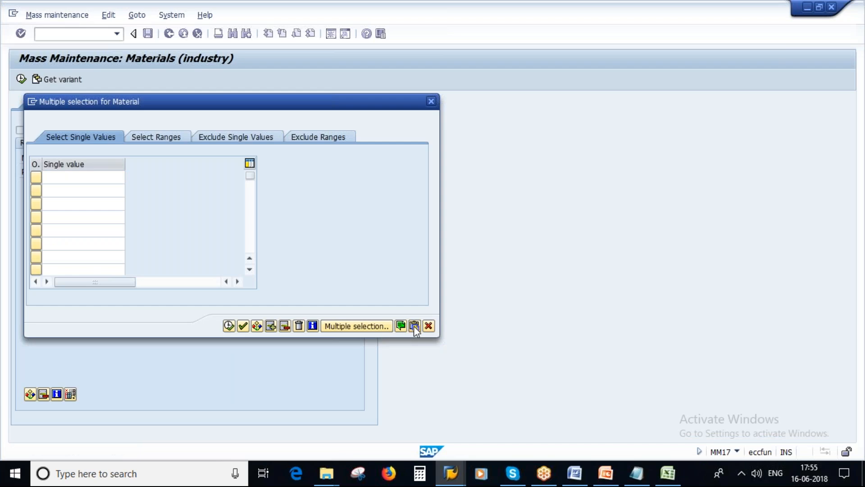
click(253, 271)
click(250, 270)
click(250, 270)
click(251, 270)
click(251, 270)
click(251, 270)
click(250, 270)
click(251, 270)
click(250, 269)
click(250, 270)
click(251, 270)
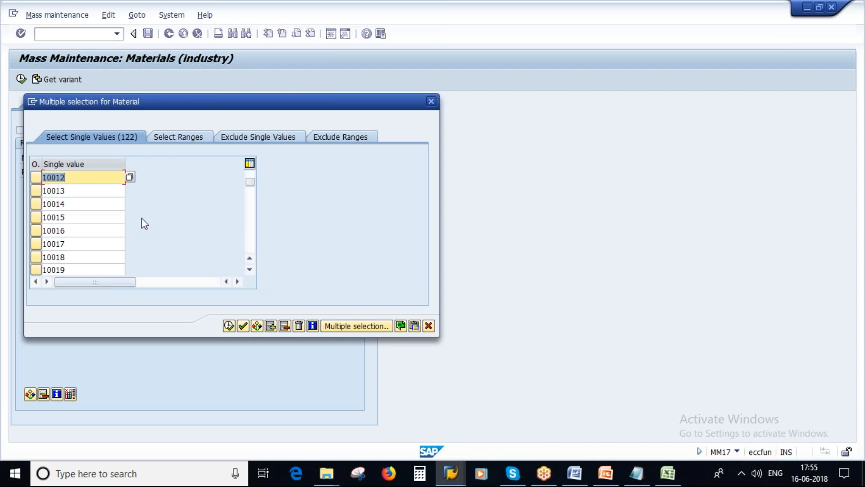
click(298, 325)
click(667, 472)
scroll(404, 257, up, 20)
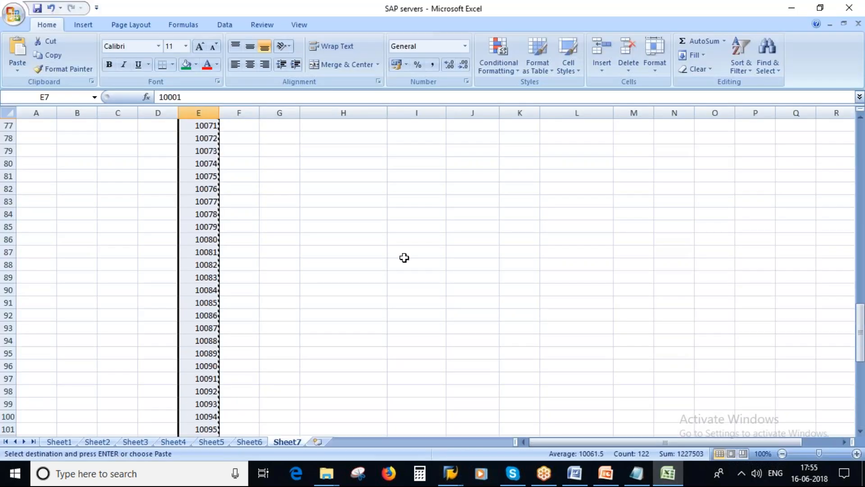
drag(369, 240, 369, 265)
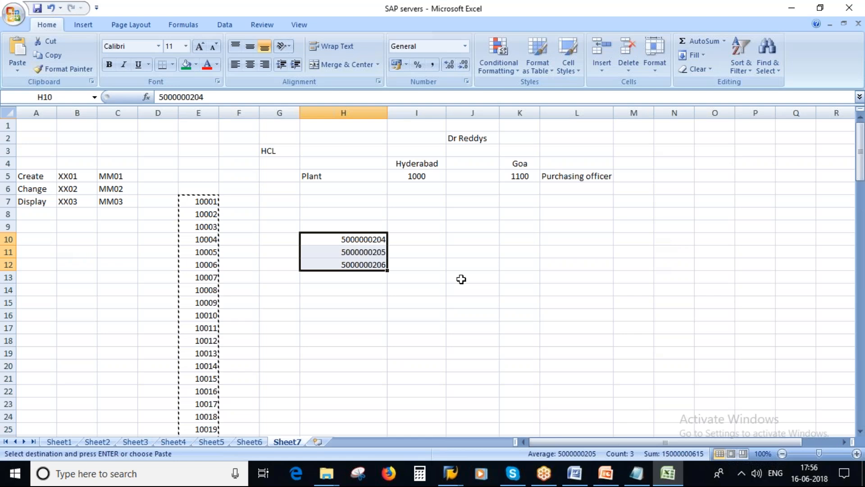
key(ctrl+c)
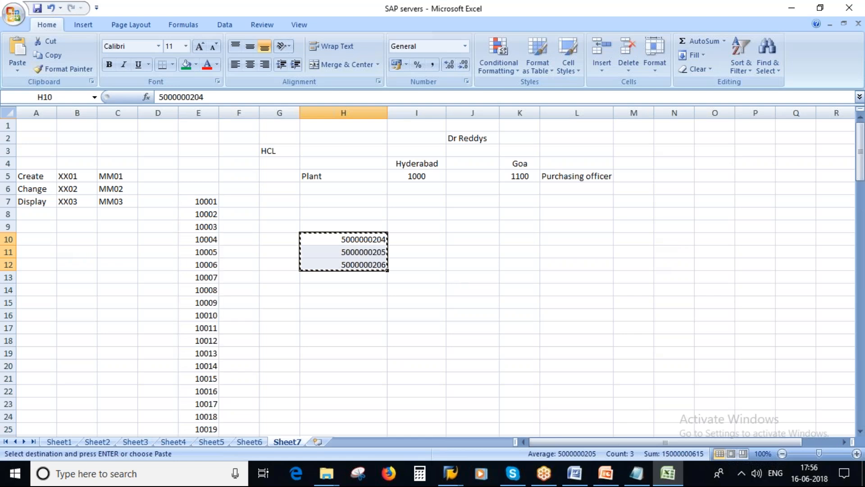
key(alt+Tab)
click(415, 326)
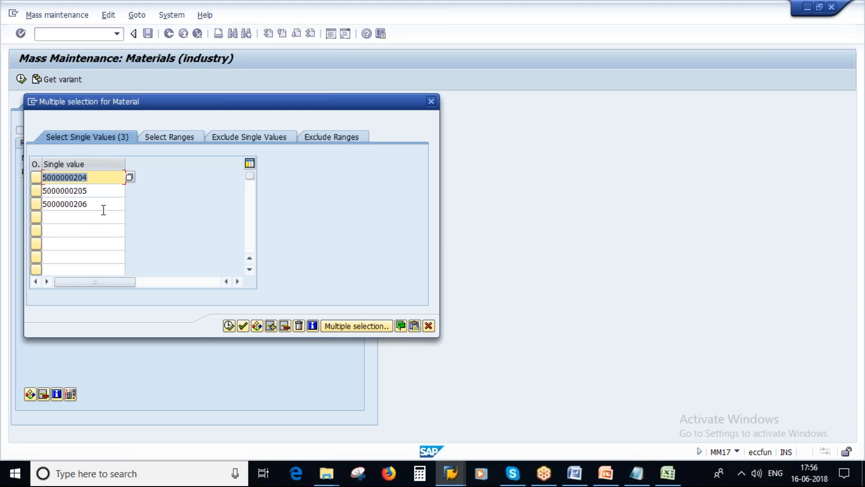
click(229, 326)
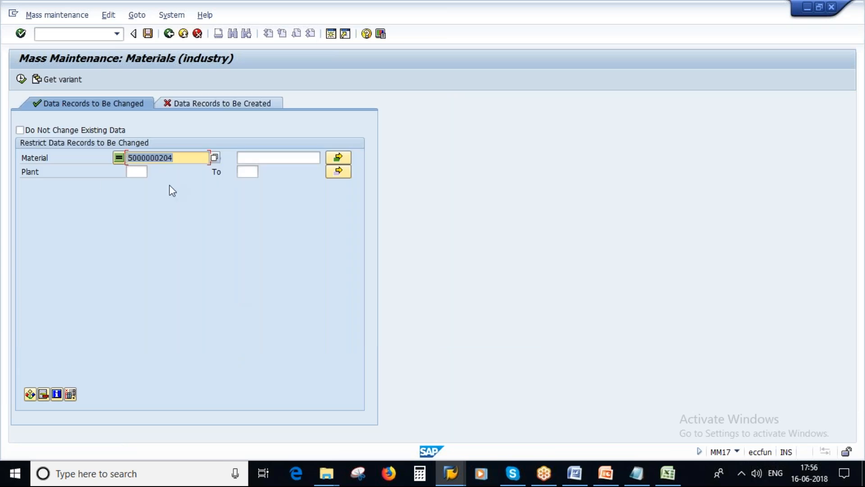
Restrict the selection to plant 1000 and list the three materials' planned delivery times
click(135, 171)
text(1000)
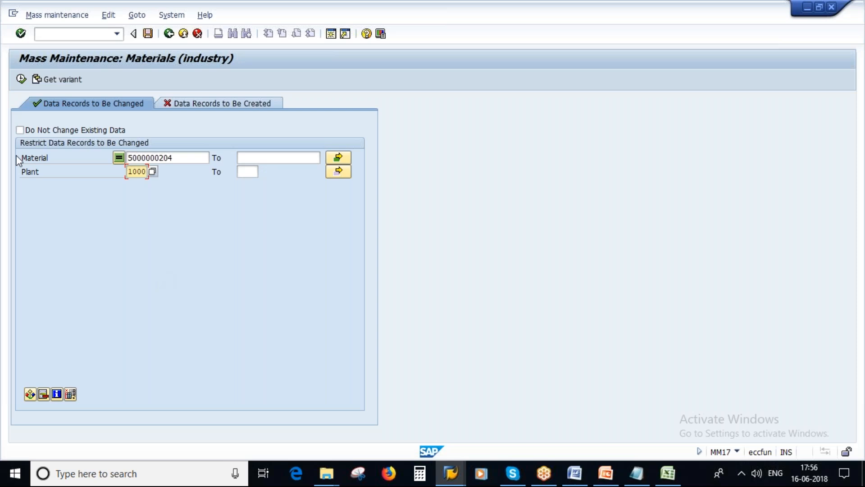
click(22, 79)
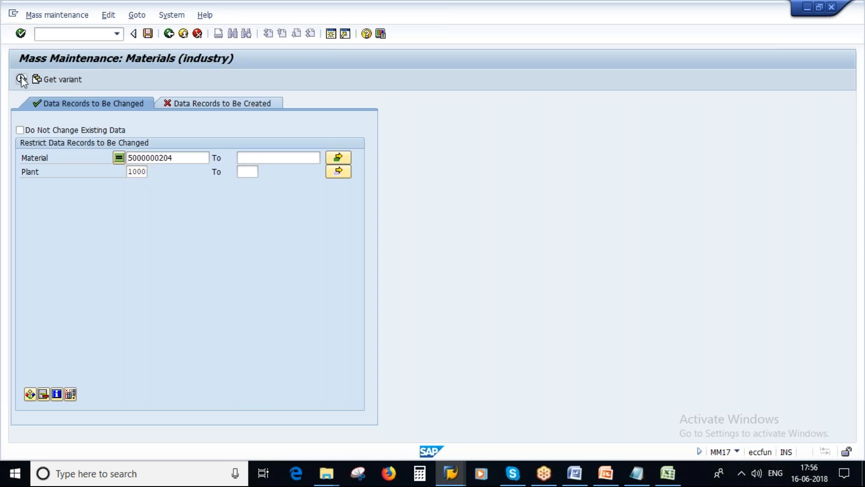
drag(74, 213, 7, 213)
drag(318, 215, 376, 243)
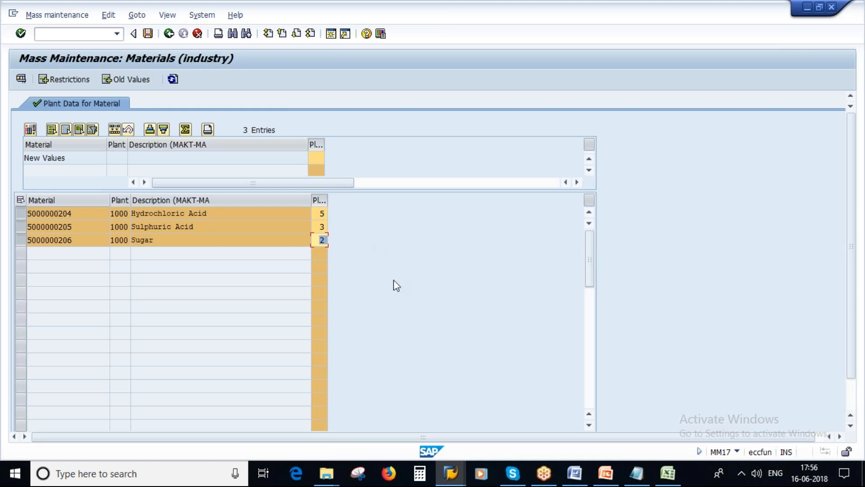
click(634, 479)
key(alt+Tab)
click(463, 478)
click(168, 34)
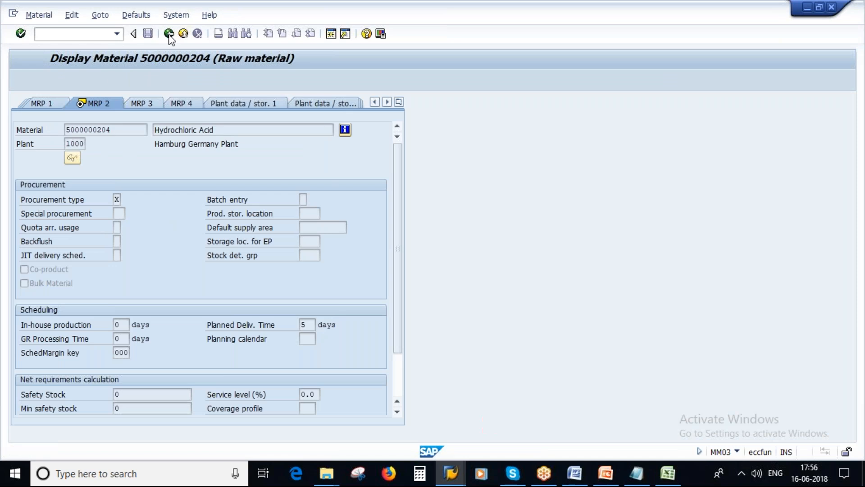
click(153, 114)
key(BackSpace)
text(6)
key(Return)
key(Return)
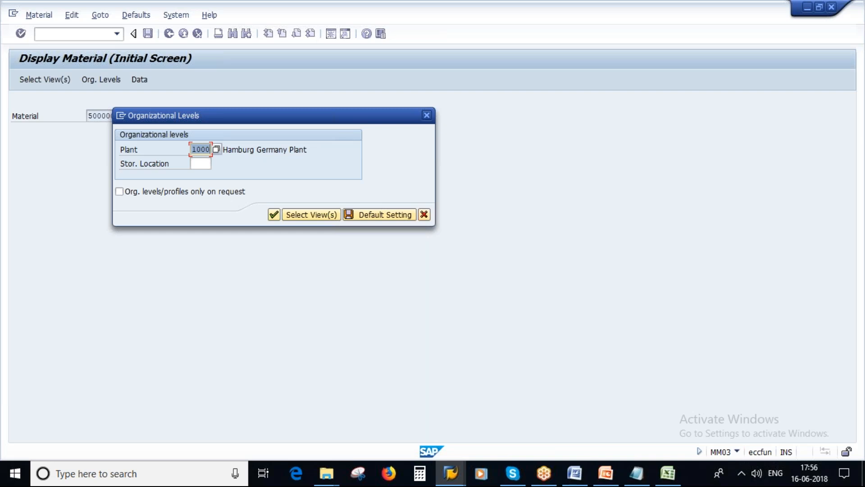
key(Return)
double_click(302, 325)
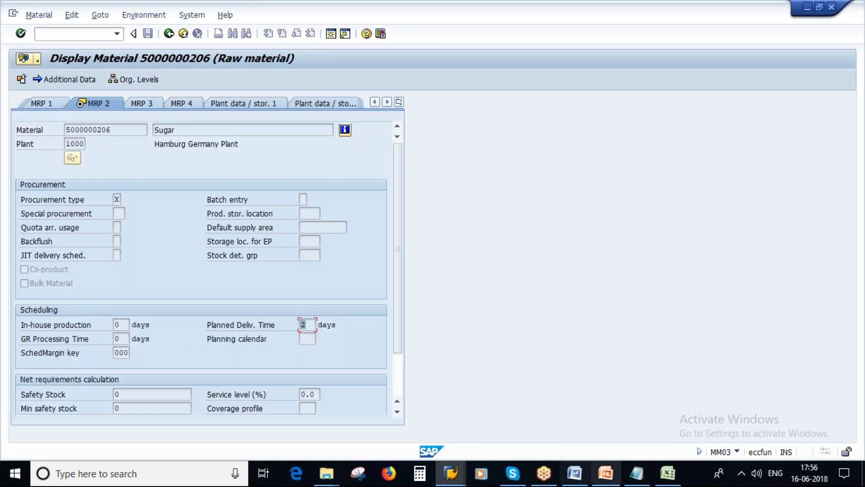
click(636, 472)
click(129, 176)
key(BackSpace)
text(206 - 2)
click(450, 473)
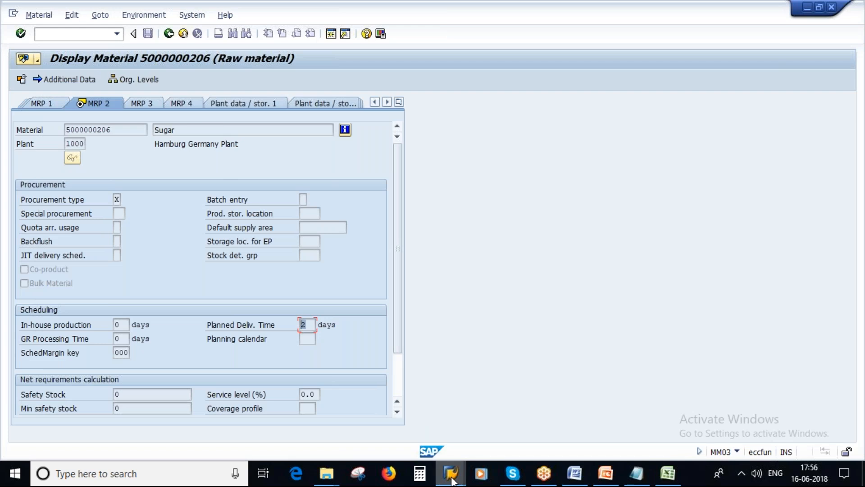
mouse_move(450, 473)
click(556, 415)
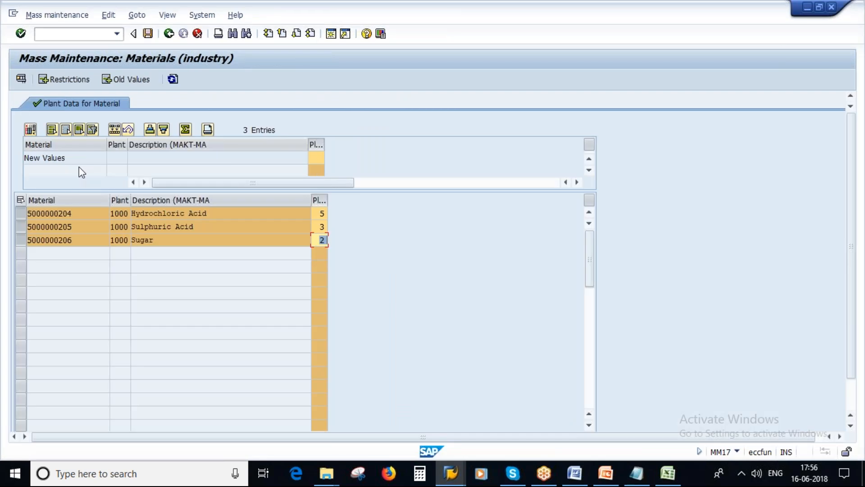
Enter a new planned delivery time of 4, apply it to all three materials, and save
click(71, 157)
click(316, 157)
text(4)
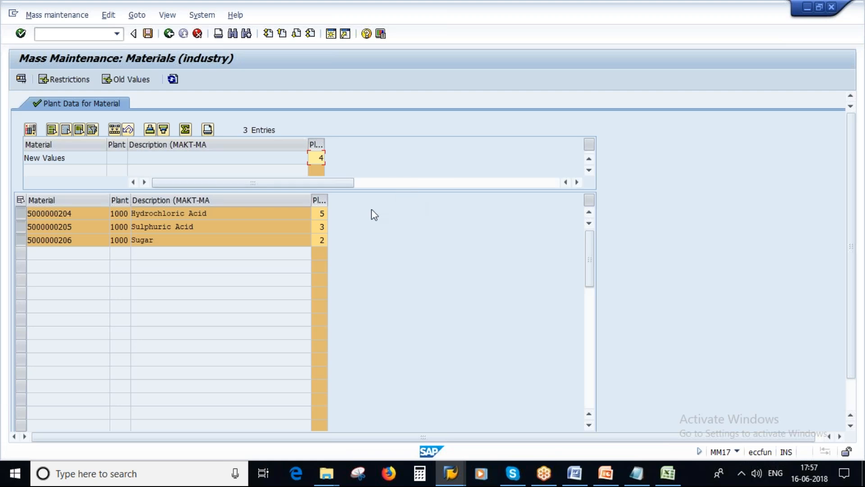
click(115, 130)
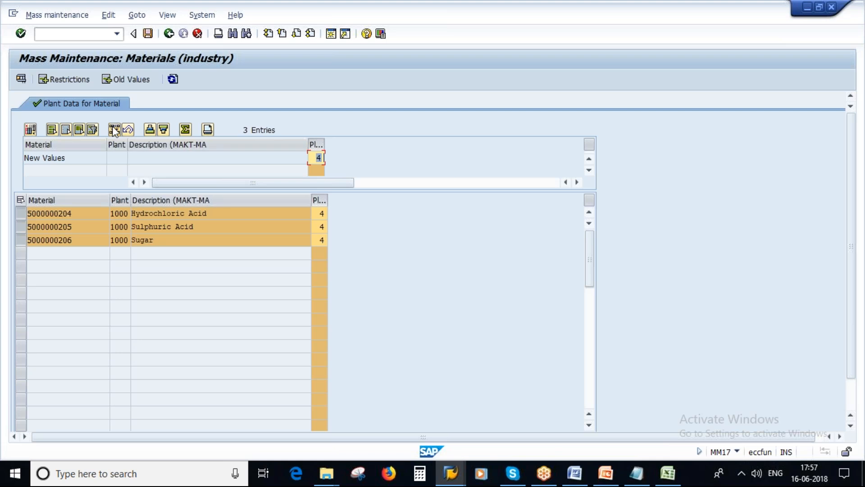
drag(316, 214, 350, 242)
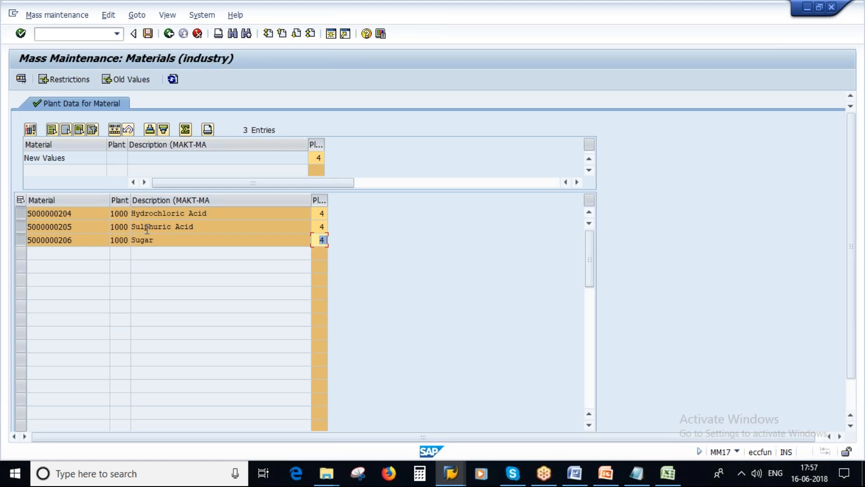
click(148, 34)
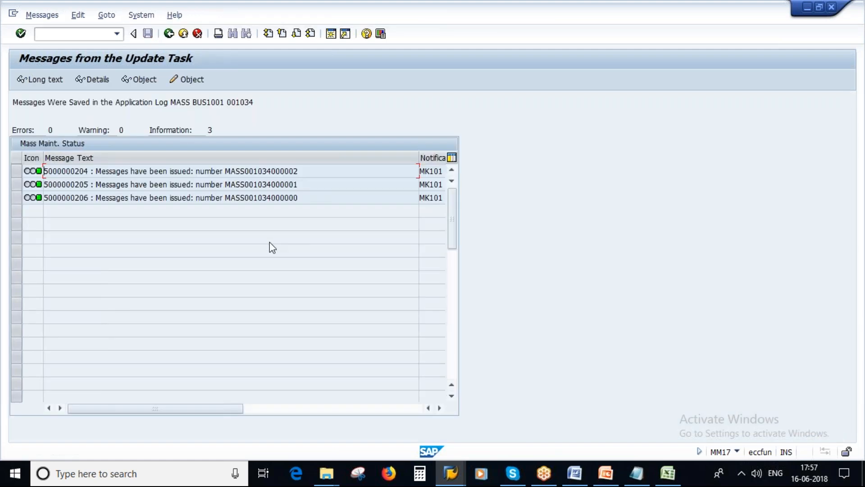
click(456, 476)
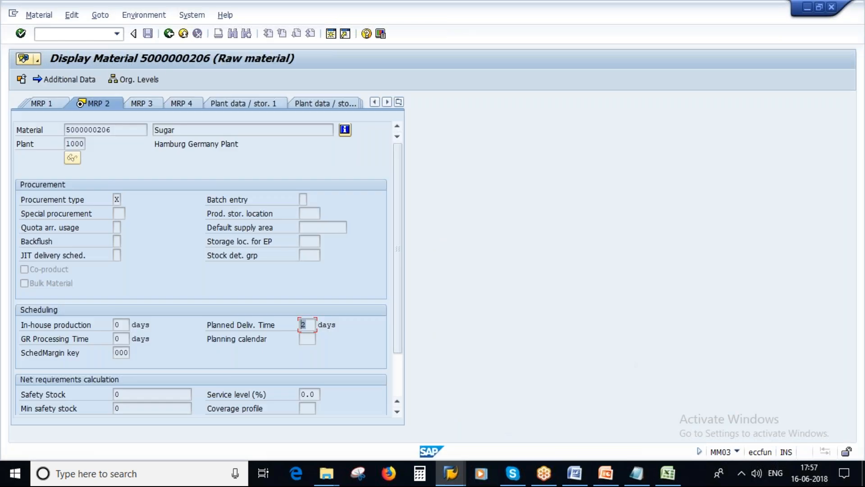
click(169, 33)
click(151, 120)
key(BackSpace)
text(4)
key(Return)
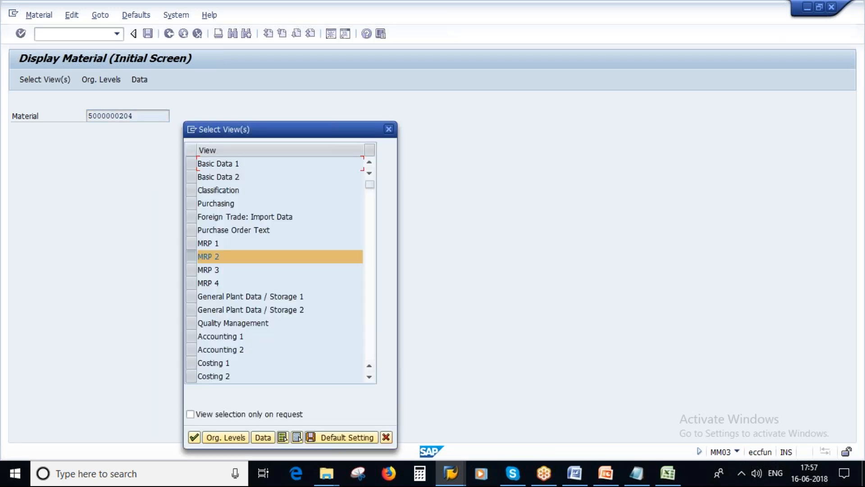
key(Return)
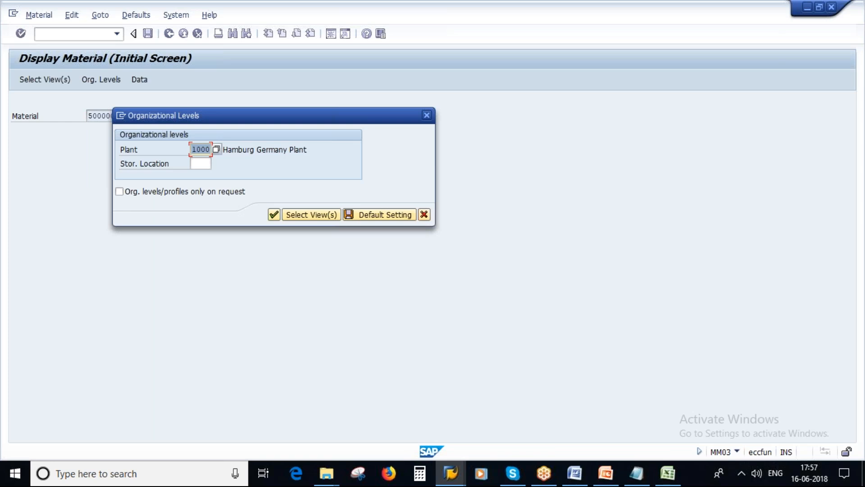
key(Return)
click(306, 324)
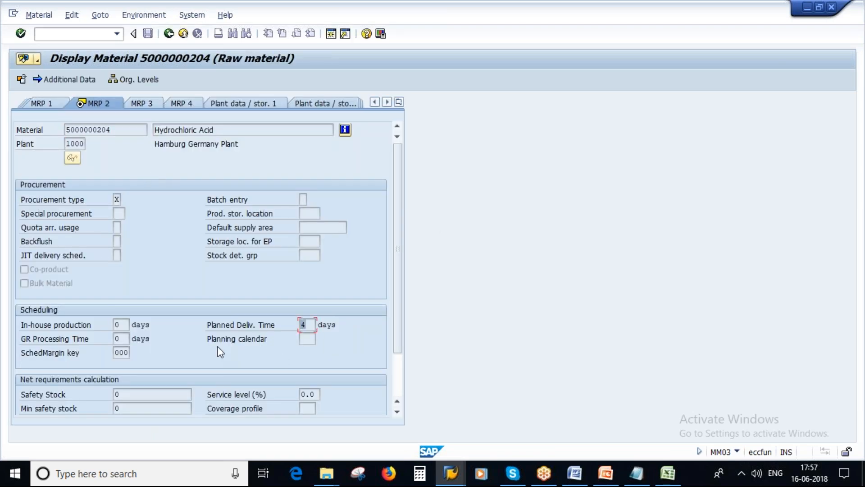
click(636, 473)
drag(115, 154, 132, 153)
click(168, 35)
click(141, 112)
key(BackSpace)
text(5000000205)
key(Return)
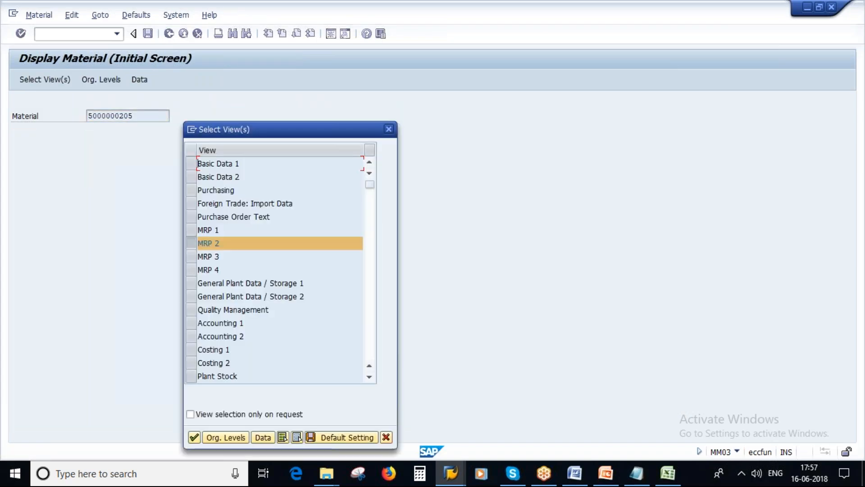
key(Return)
key(Return)
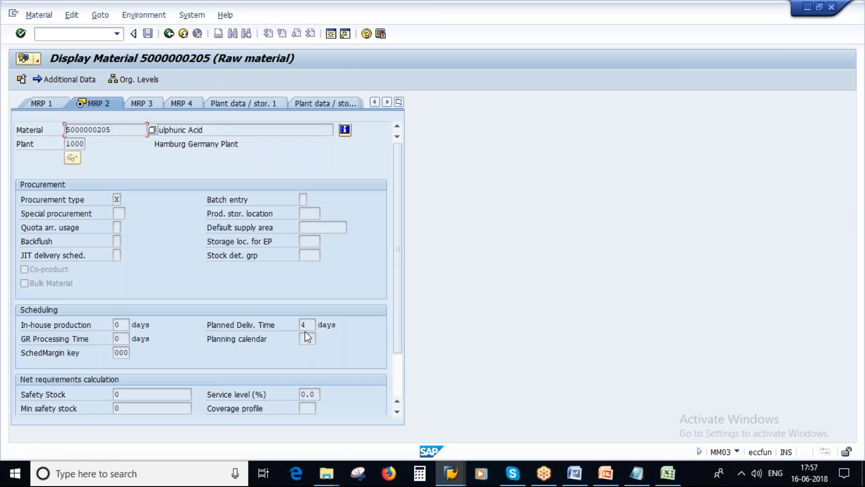
click(305, 324)
click(169, 33)
click(137, 116)
key(BackSpace)
text(6)
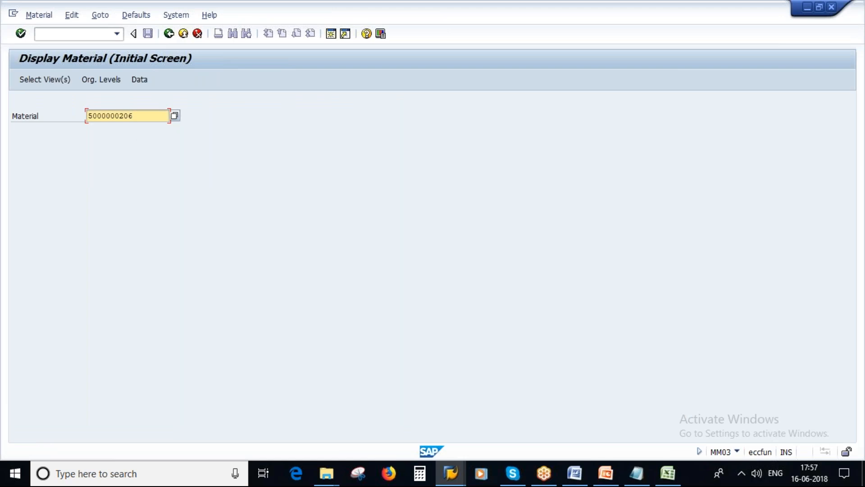
key(Return)
key(Return)
key(Return)
click(306, 327)
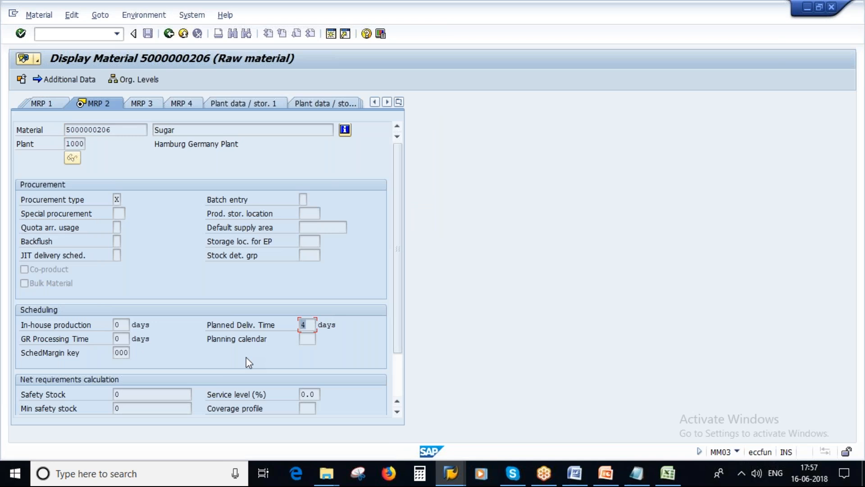
Switch to PowerPoint and show slide 21 on purchasing data in the material master
click(613, 476)
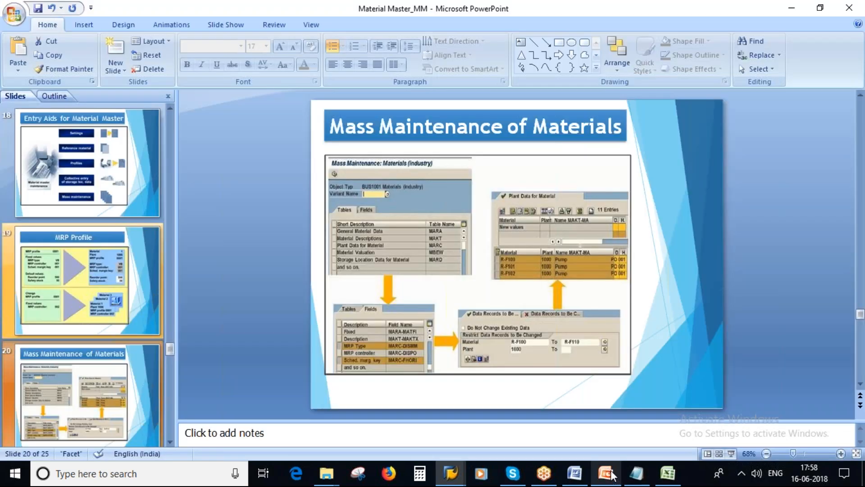
scroll(72, 185, down, 3)
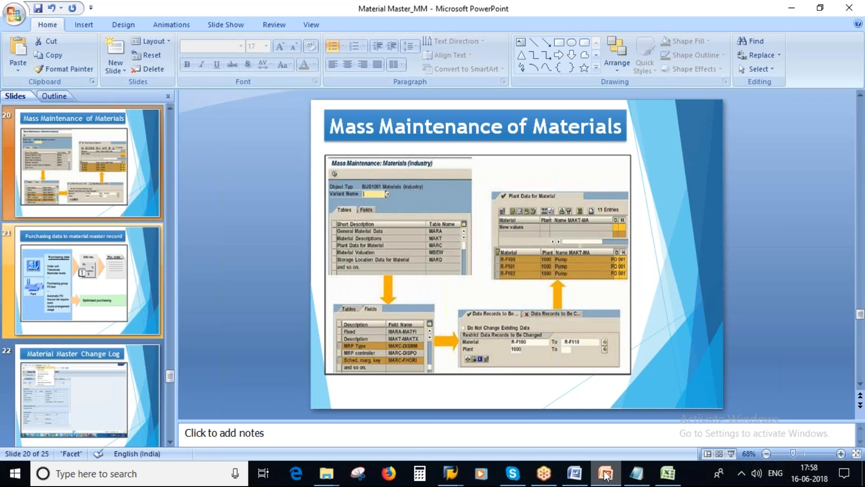
click(57, 287)
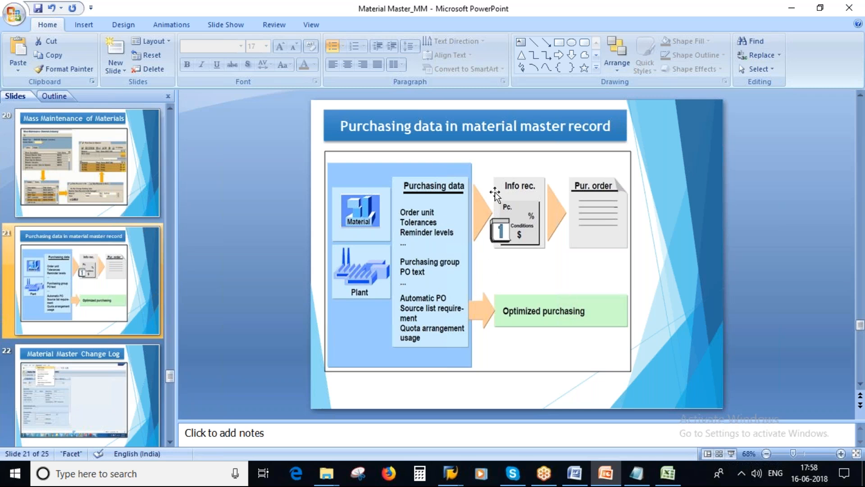
click(448, 471)
click(450, 414)
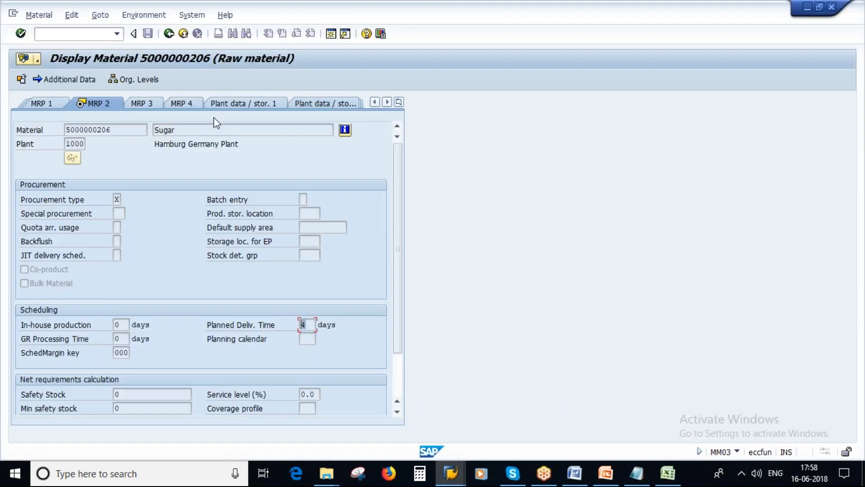
Switch Sugar to the Purchasing view and inspect Order Unit, Purchasing Group and Material Group
click(398, 102)
click(429, 144)
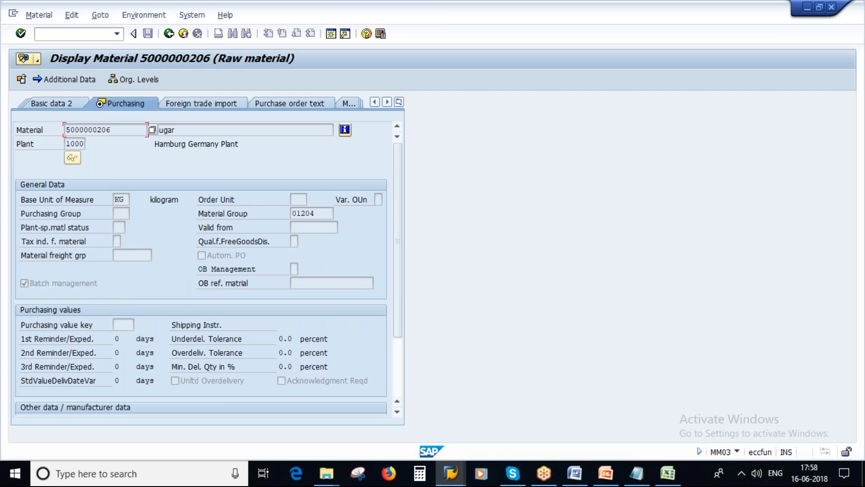
click(295, 199)
click(124, 215)
click(310, 213)
scroll(223, 347, down, 2)
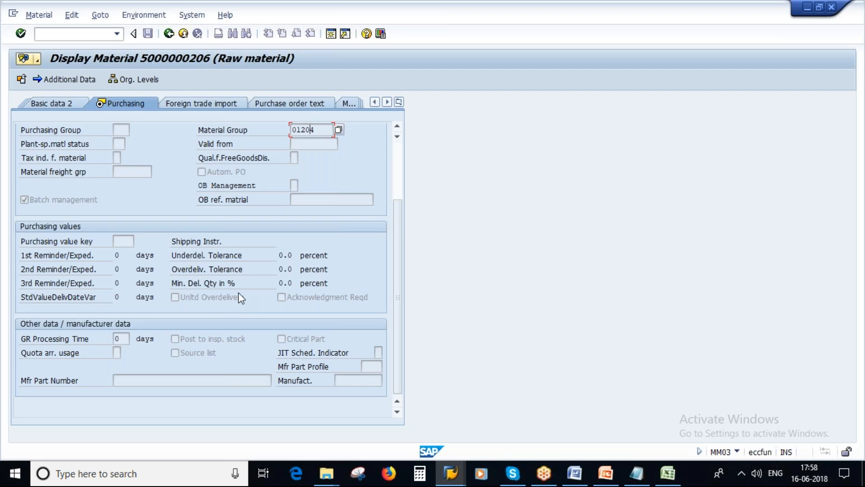
scroll(239, 293, up, 2)
Point out the empty Order Unit and Purchasing Group, plus Purchasing value key and GR Processing Time
click(295, 198)
click(121, 214)
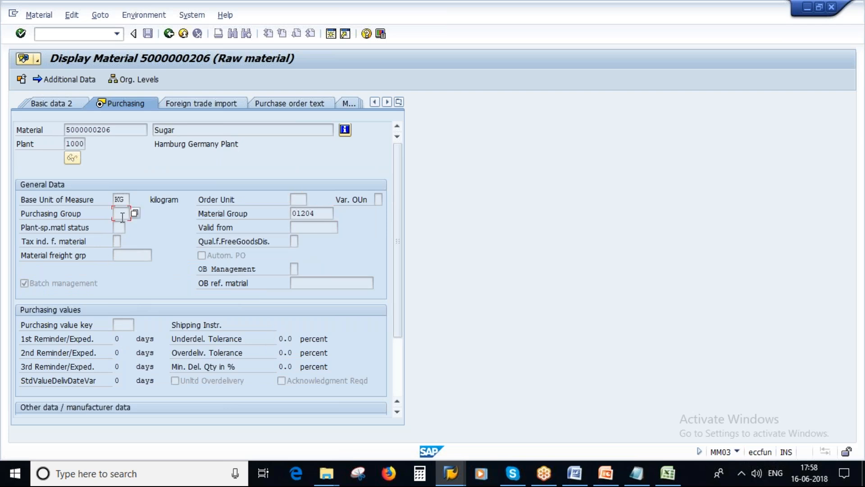
scroll(124, 262, down, 2)
click(120, 240)
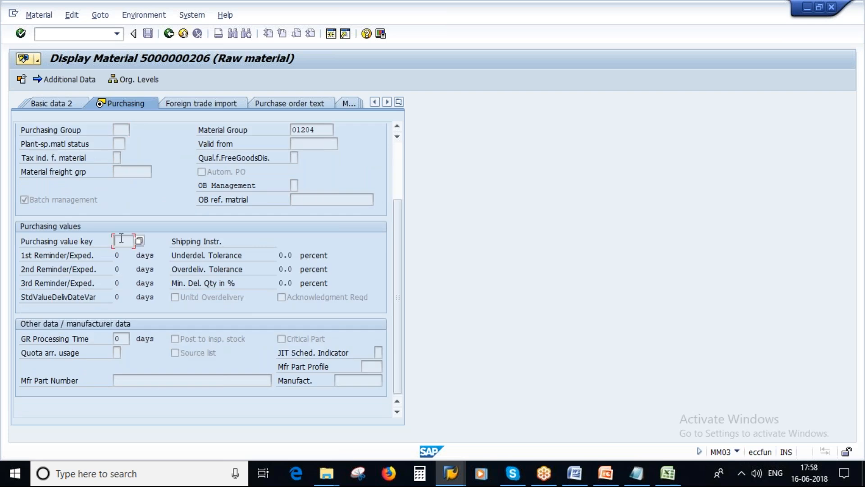
click(127, 337)
scroll(223, 261, up, 3)
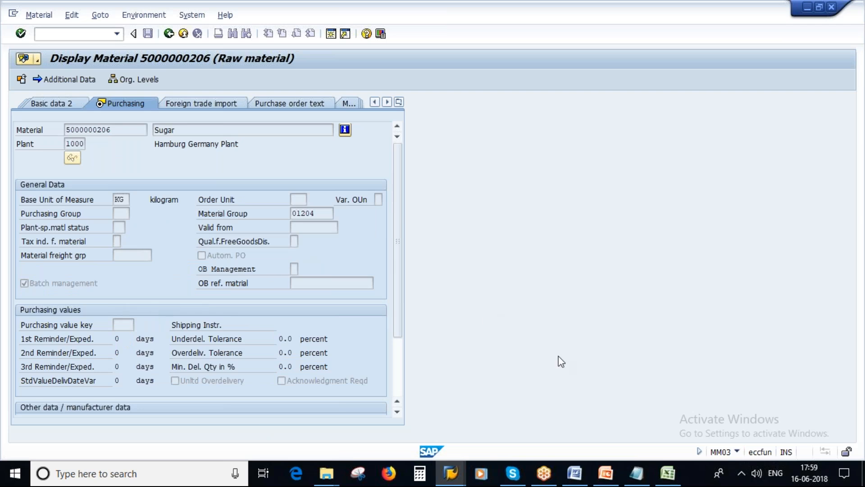
click(605, 473)
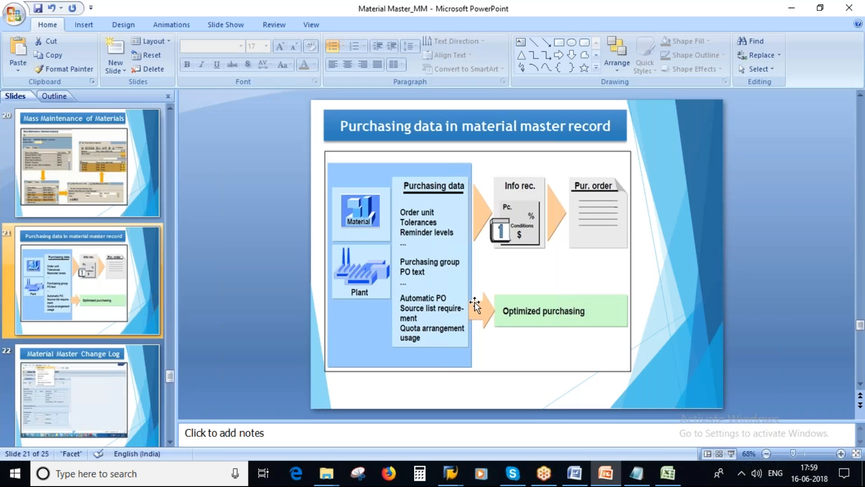
Return to the presentation and advance to slide 22, Material Master Change Log
key(alt+Tab)
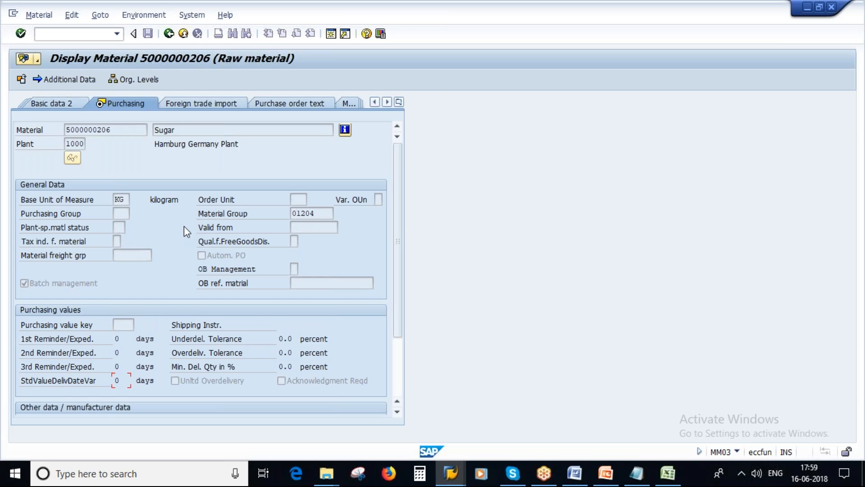
scroll(325, 276, down, 4)
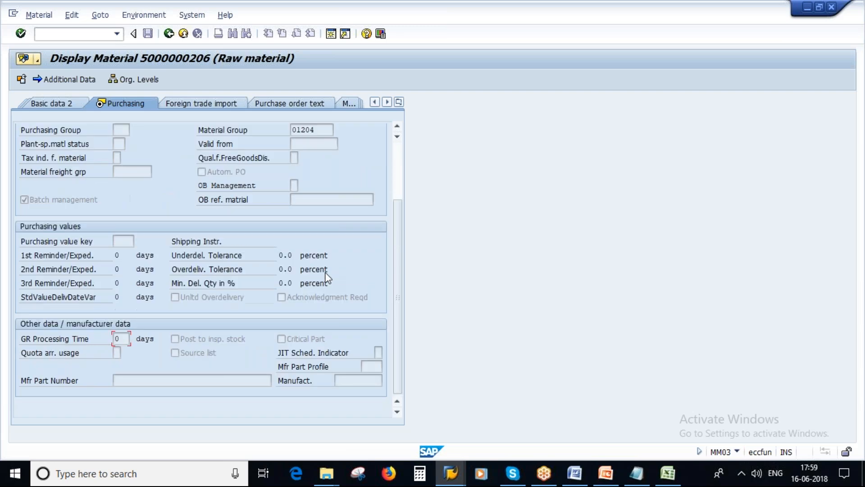
scroll(324, 270, up, 4)
click(605, 472)
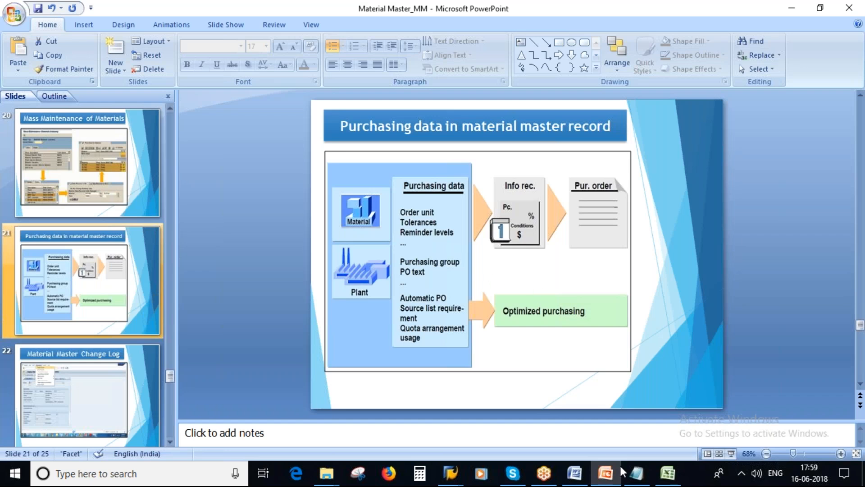
click(524, 315)
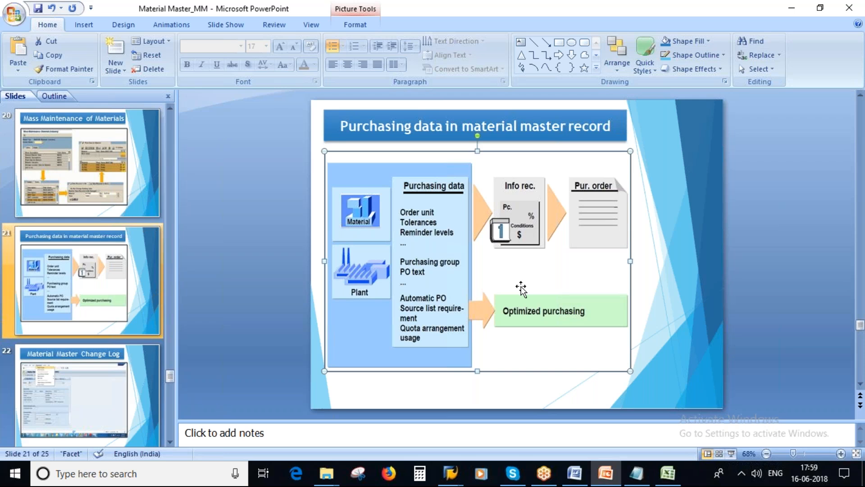
click(88, 402)
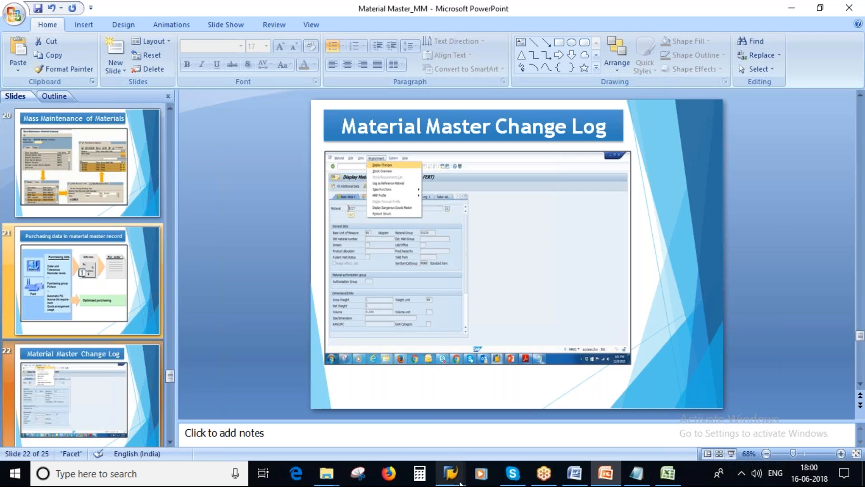
mouse_move(450, 472)
click(521, 410)
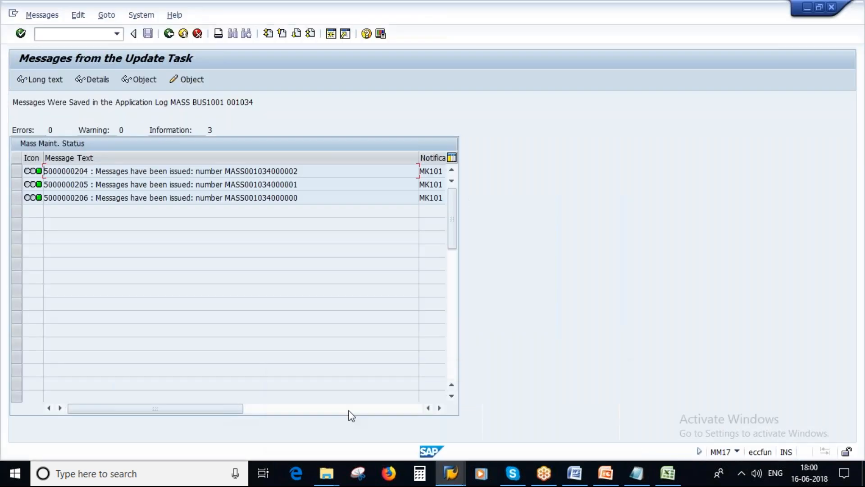
mouse_move(446, 456)
click(435, 401)
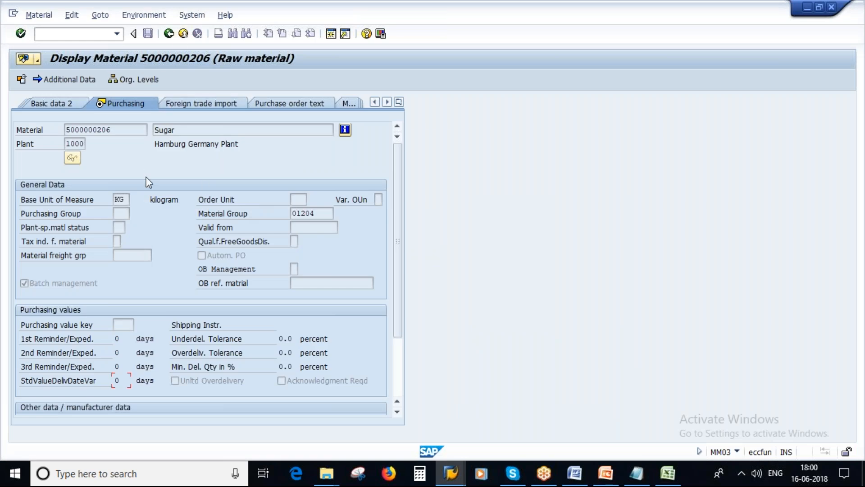
click(144, 16)
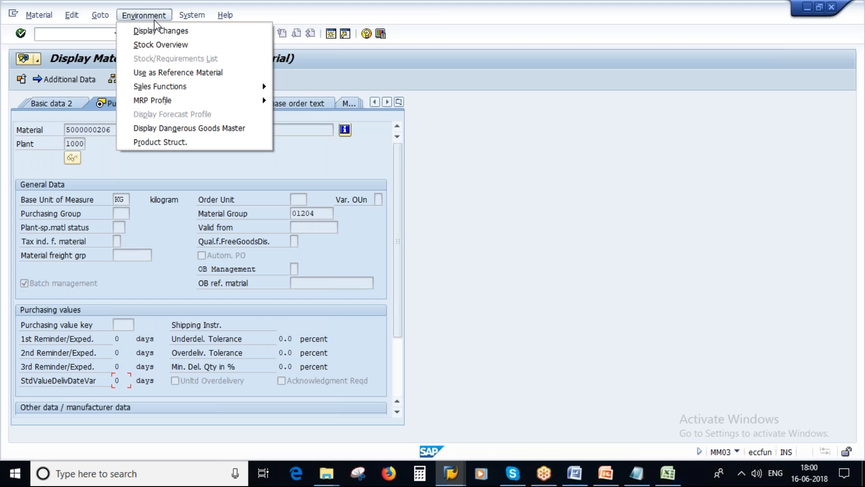
click(162, 34)
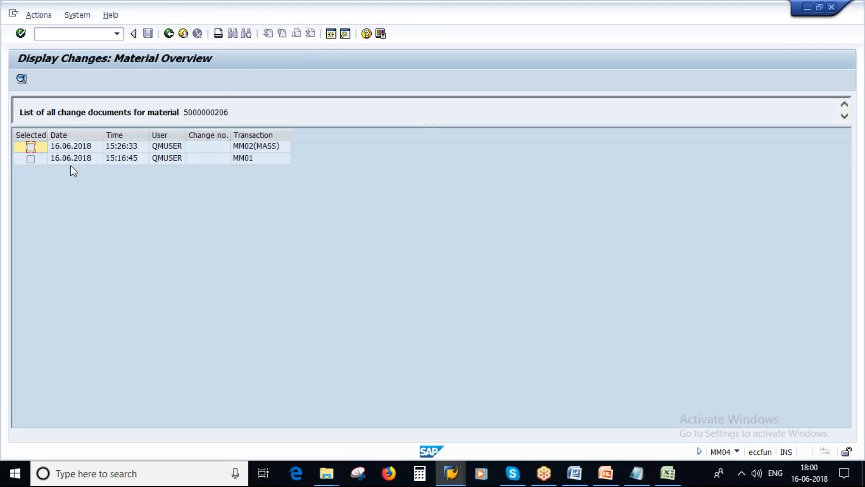
Open the MM02(MASS) change showing Planned Delivery Time in Days changed from 2 to 4
click(27, 162)
click(250, 147)
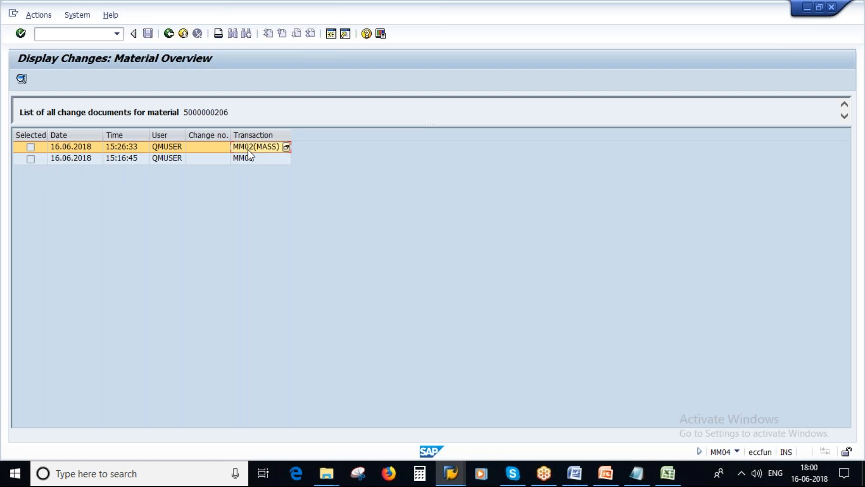
click(21, 80)
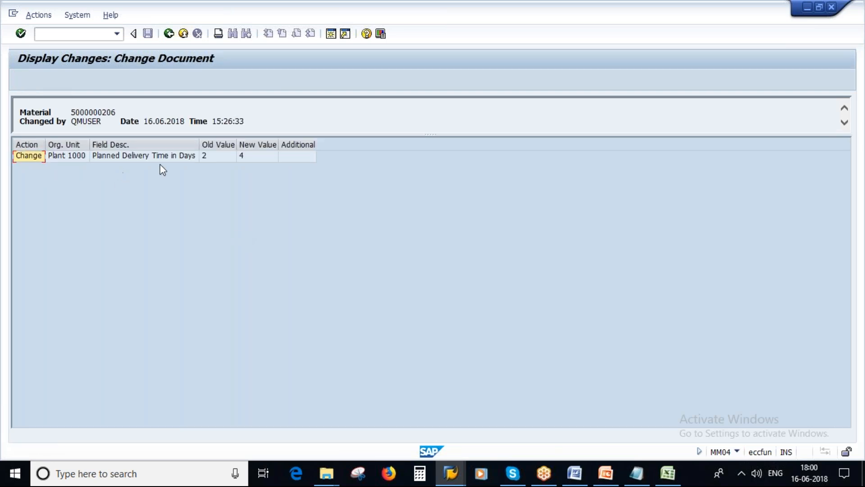
click(162, 156)
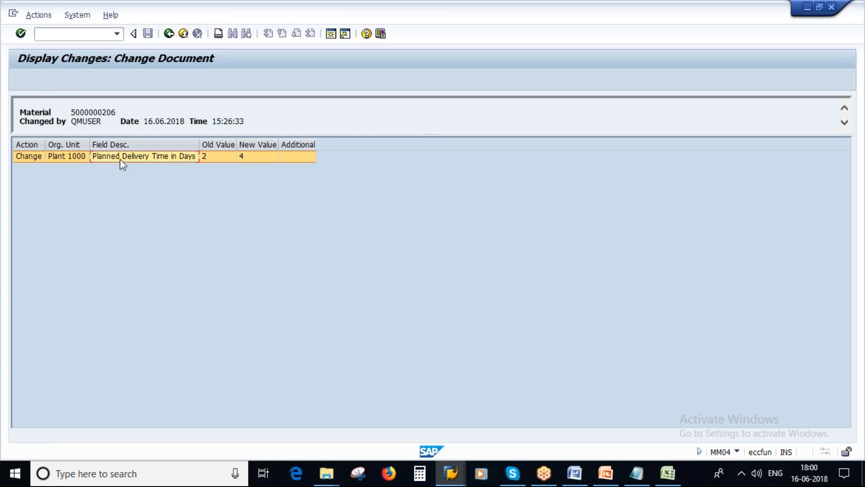
click(215, 159)
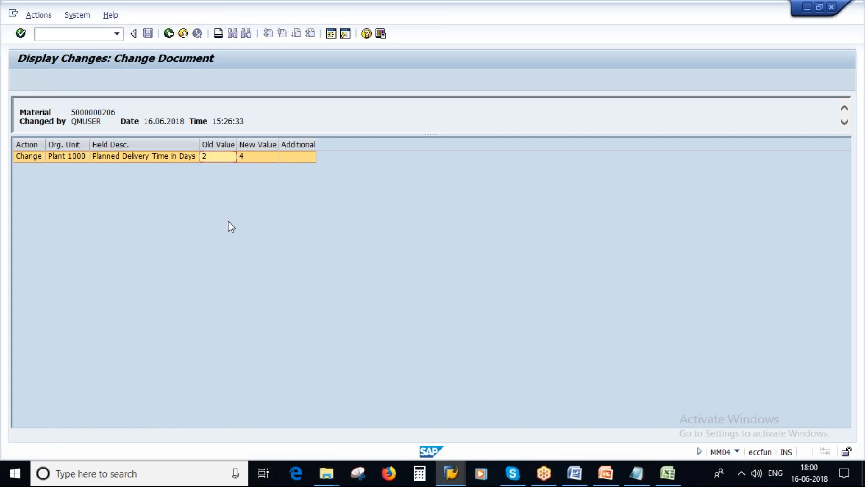
click(250, 157)
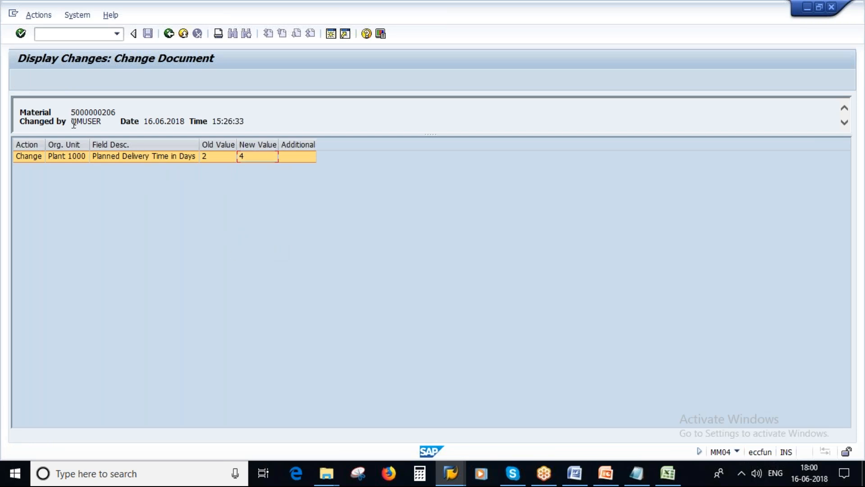
Highlight the changing user and timestamp, show the current user in status info, then go back
drag(73, 122, 104, 121)
click(738, 452)
click(809, 372)
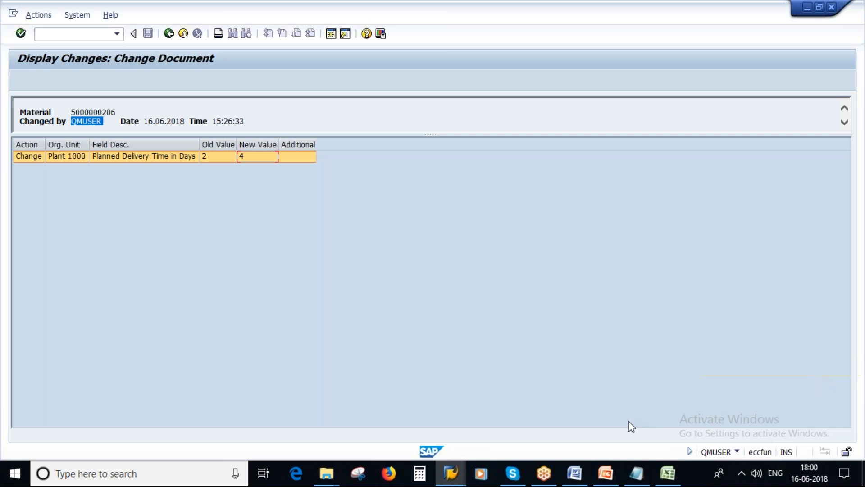
drag(144, 122, 249, 122)
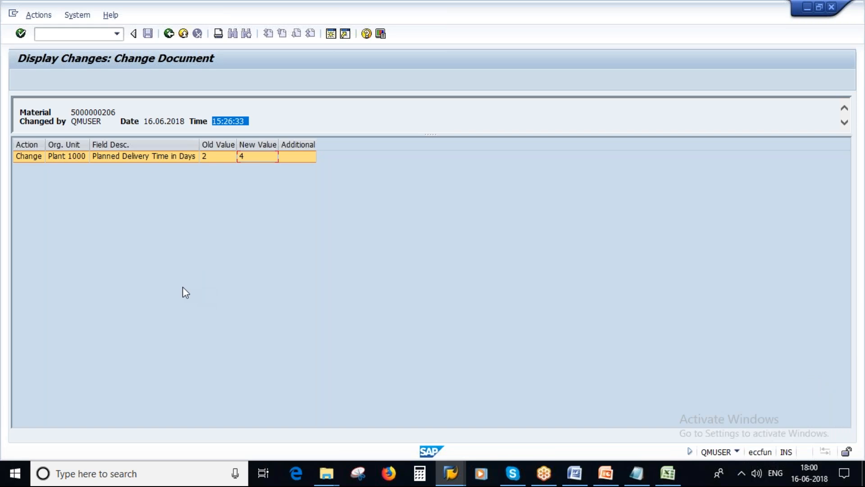
click(169, 33)
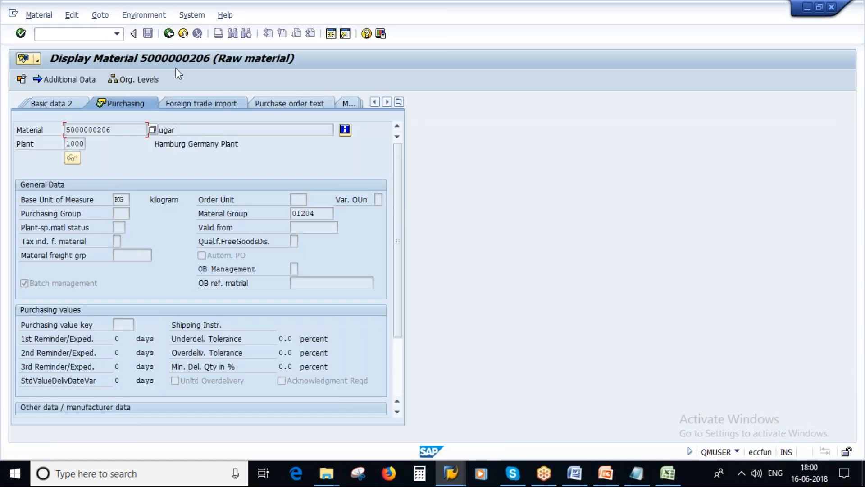
click(39, 15)
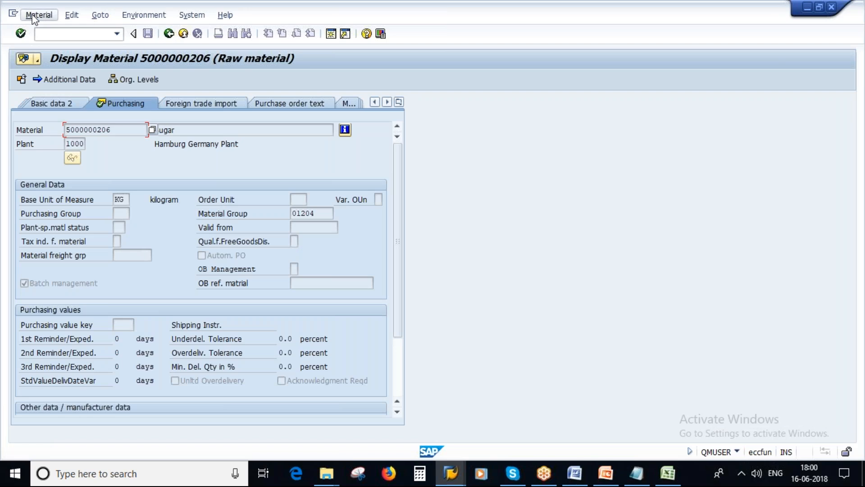
click(169, 34)
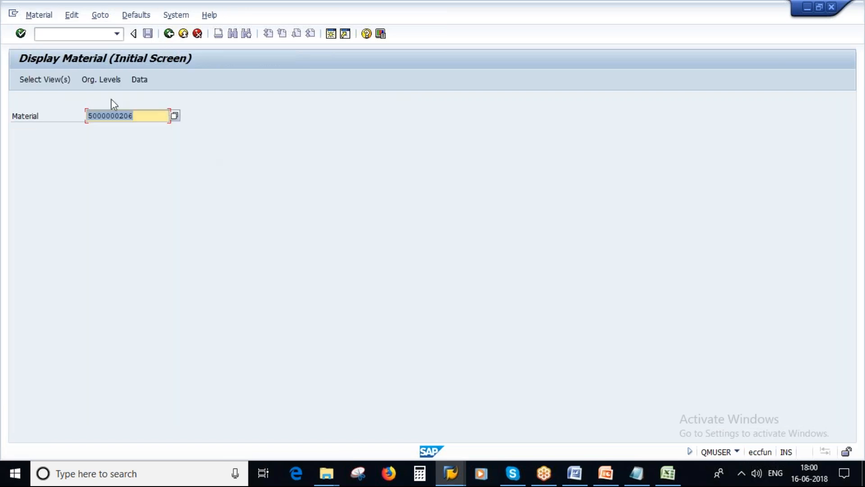
click(39, 15)
mouse_move(89, 62)
click(183, 71)
key(Return)
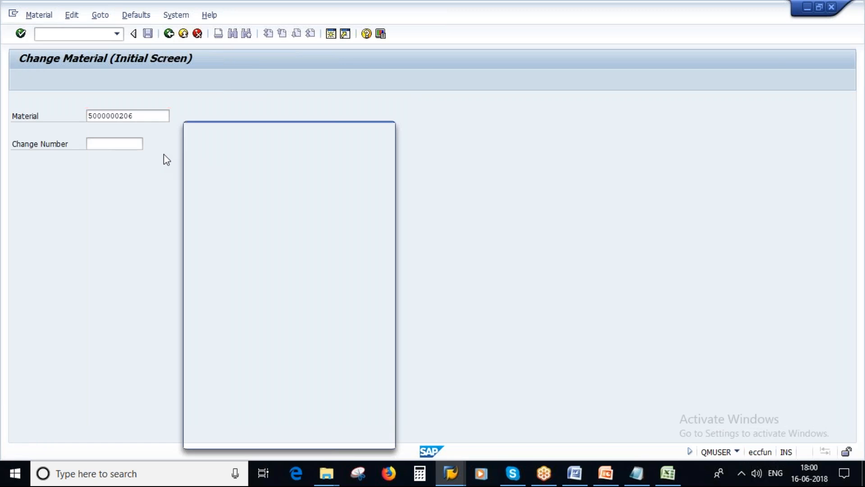
click(193, 243)
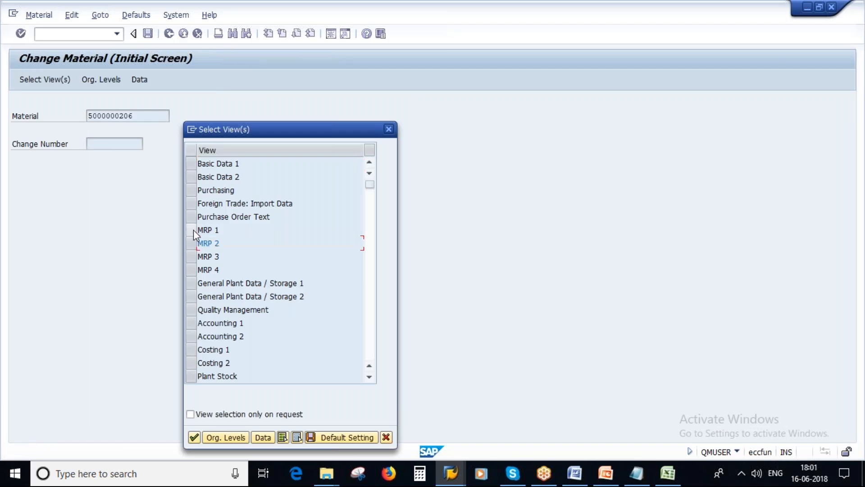
click(191, 189)
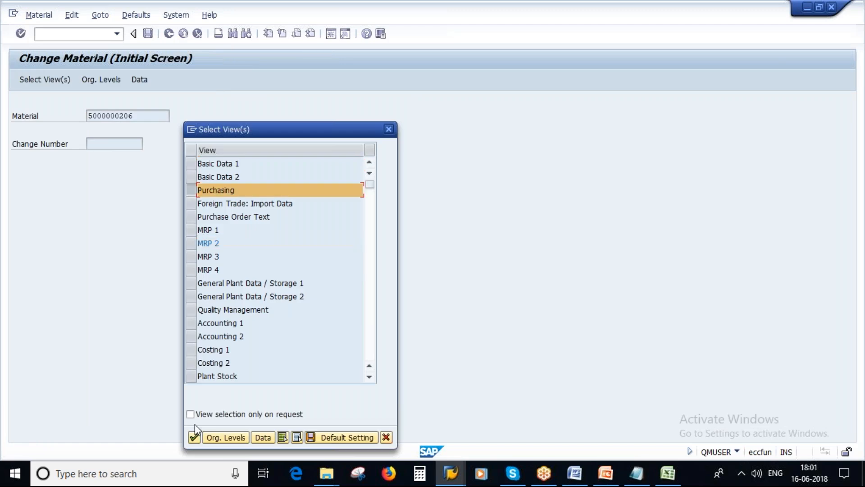
click(194, 436)
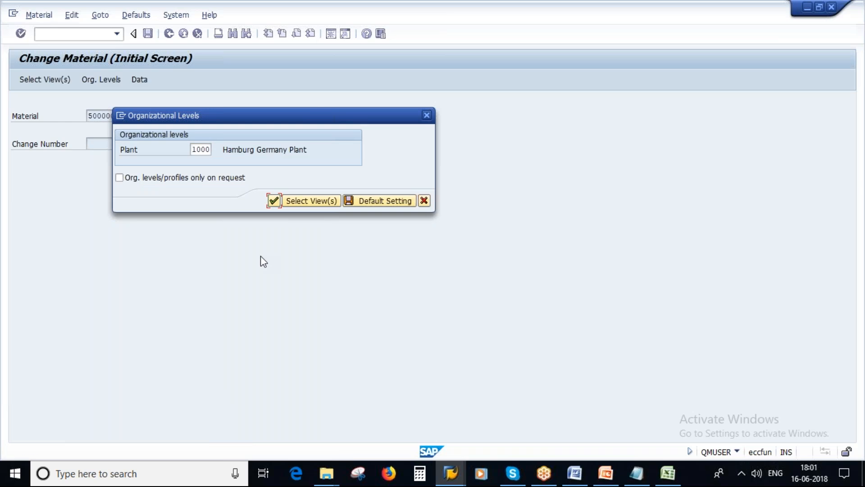
key(Return)
key(Return)
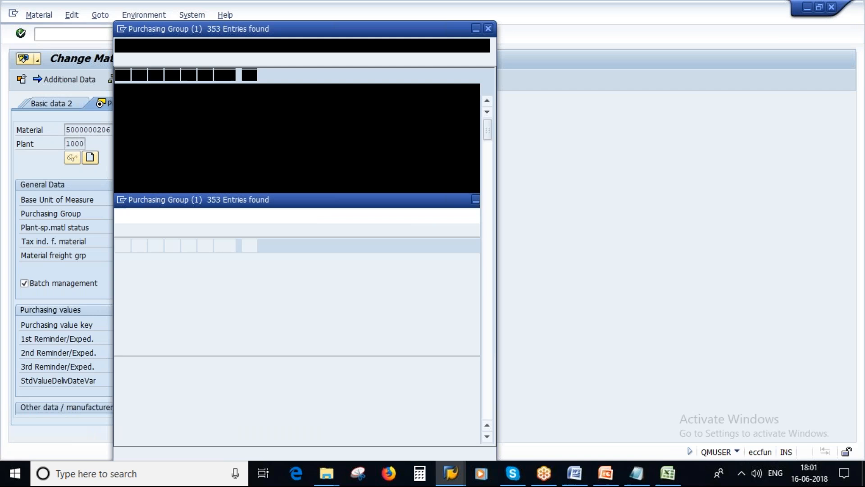
Set Purchasing Group to AD2 and save the material
scroll(139, 163, down, 10)
scroll(175, 341, down, 6)
scroll(180, 312, down, 8)
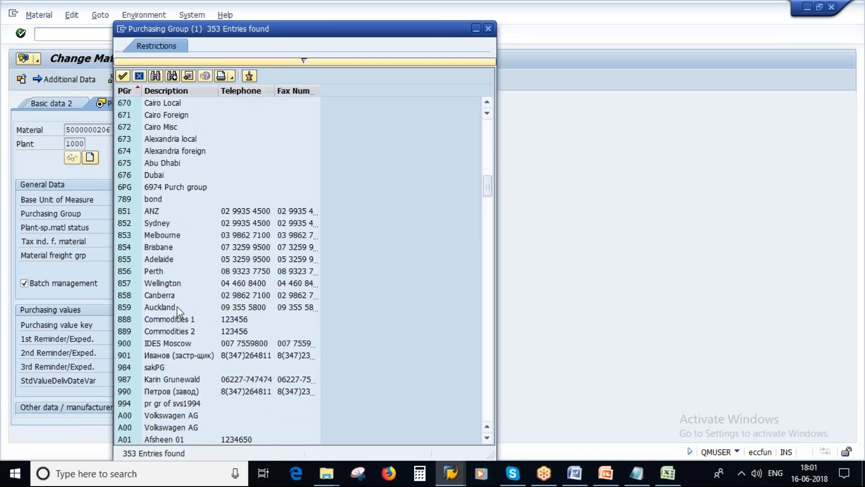
click(158, 318)
double_click(158, 318)
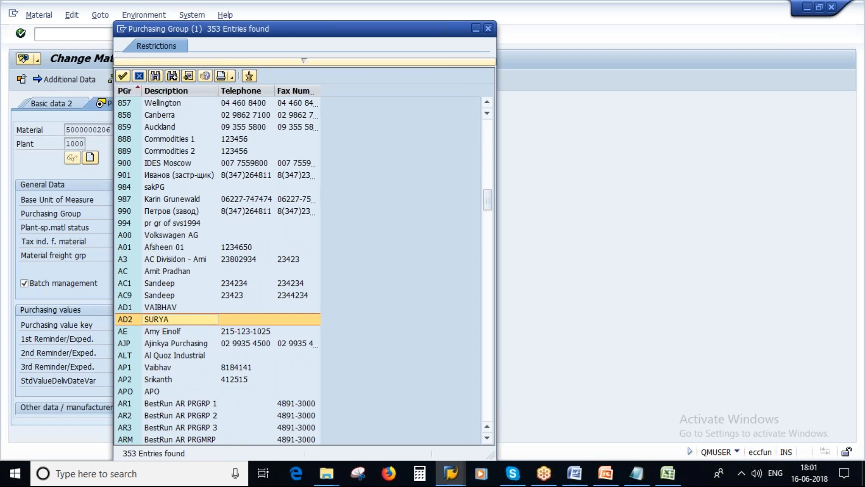
key(Return)
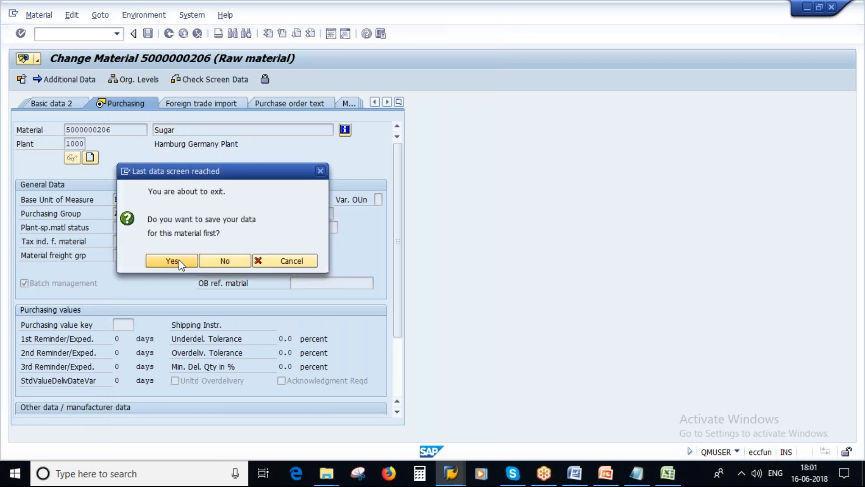
click(179, 259)
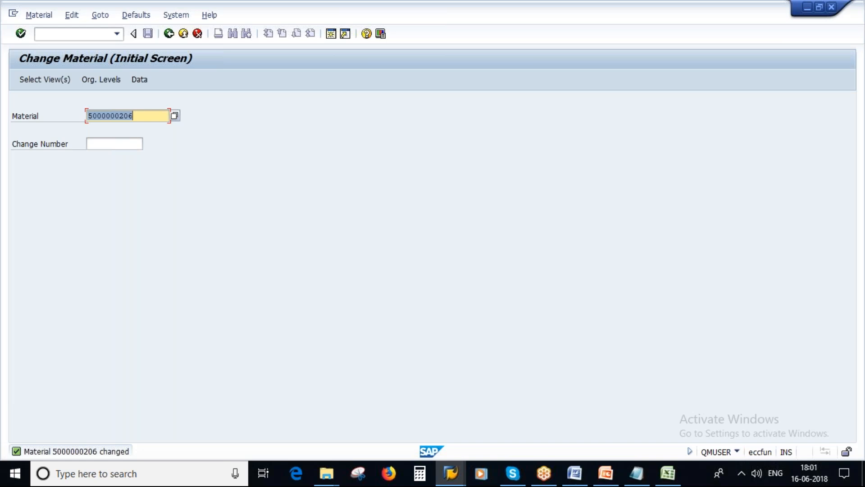
key(Return)
key(Return)
key(Return)
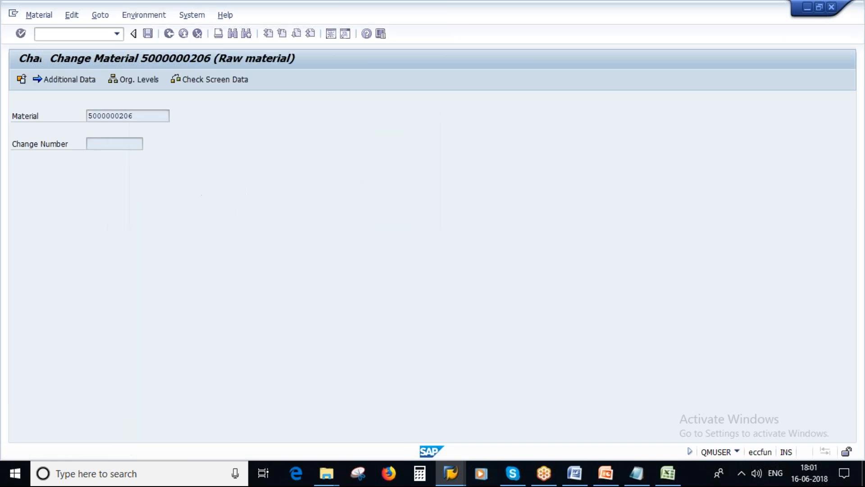
Open the 15:30:33 MM02 change document showing Purchasing Group changed from empty to AD2
click(139, 16)
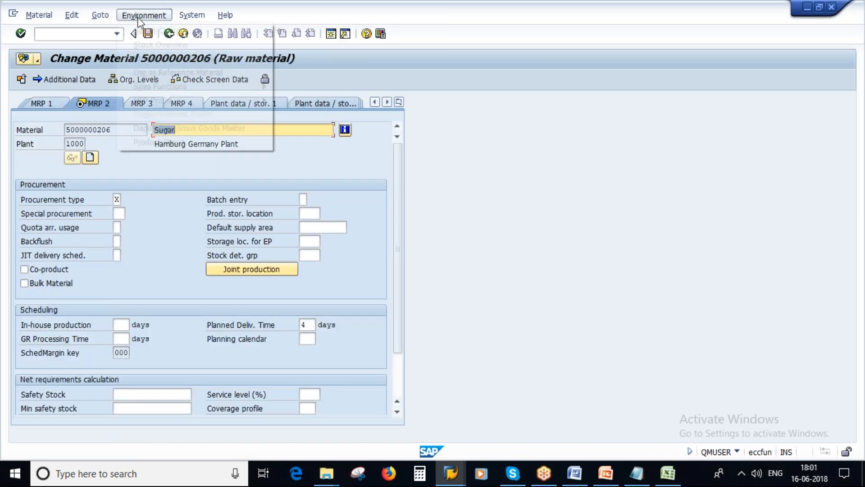
click(147, 32)
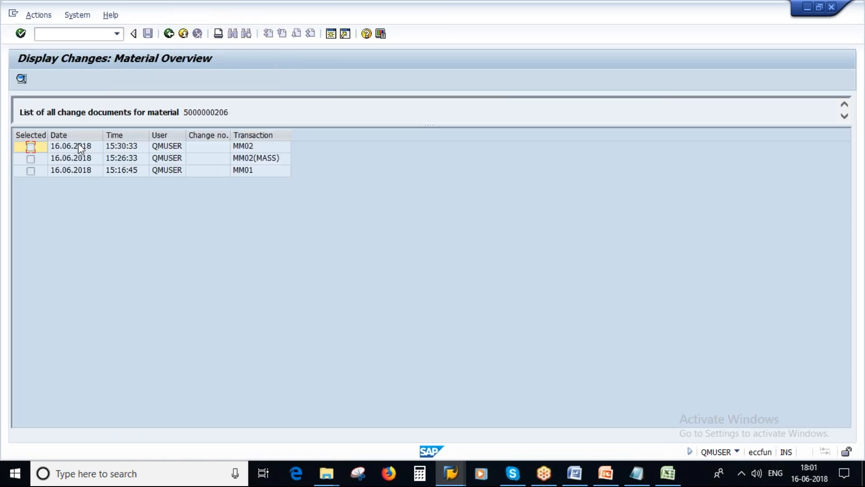
click(79, 147)
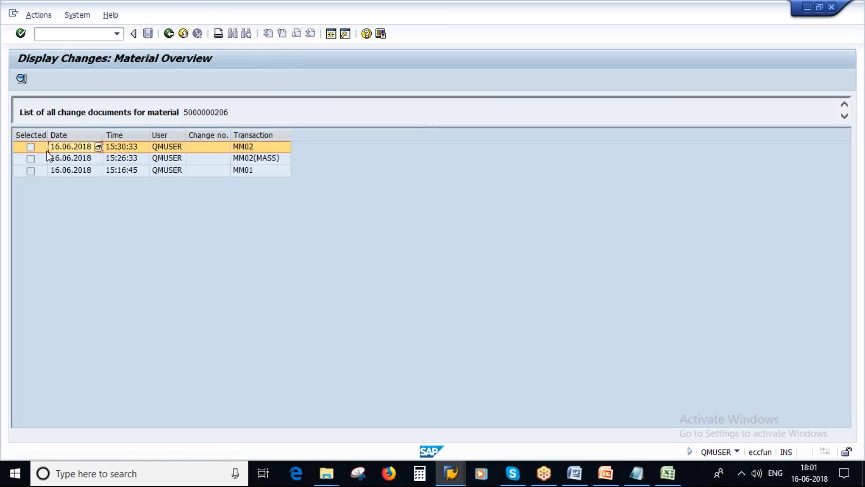
click(18, 83)
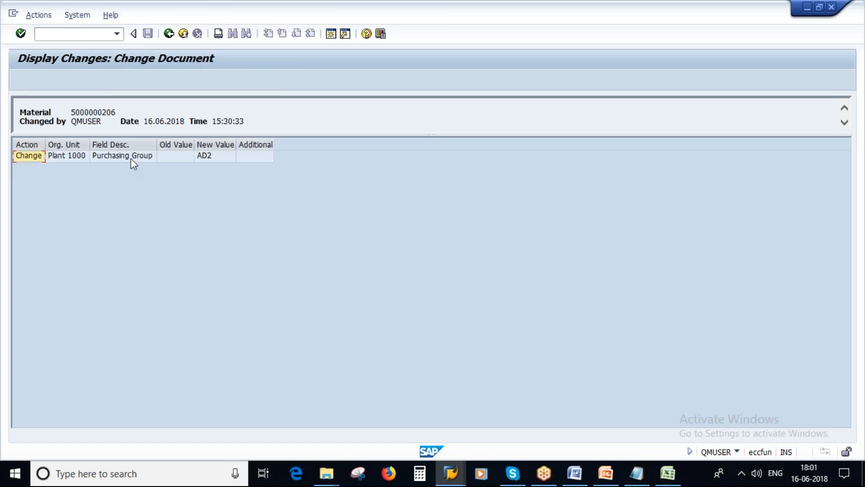
click(131, 158)
click(175, 145)
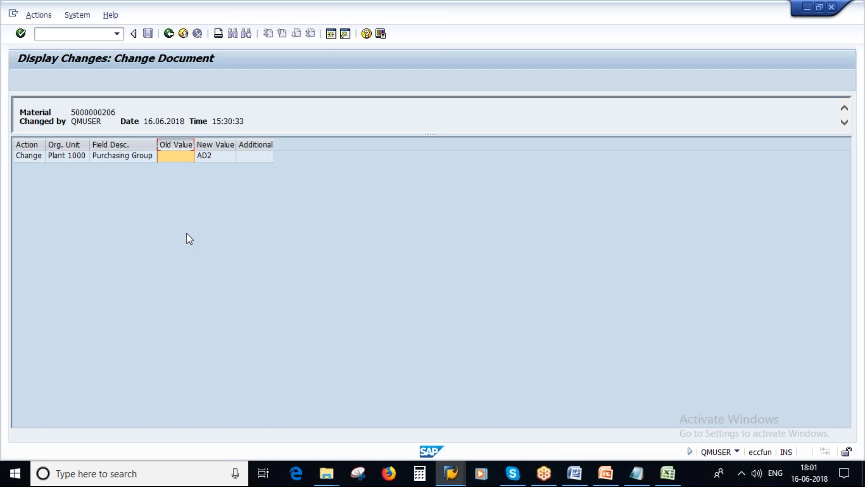
click(210, 158)
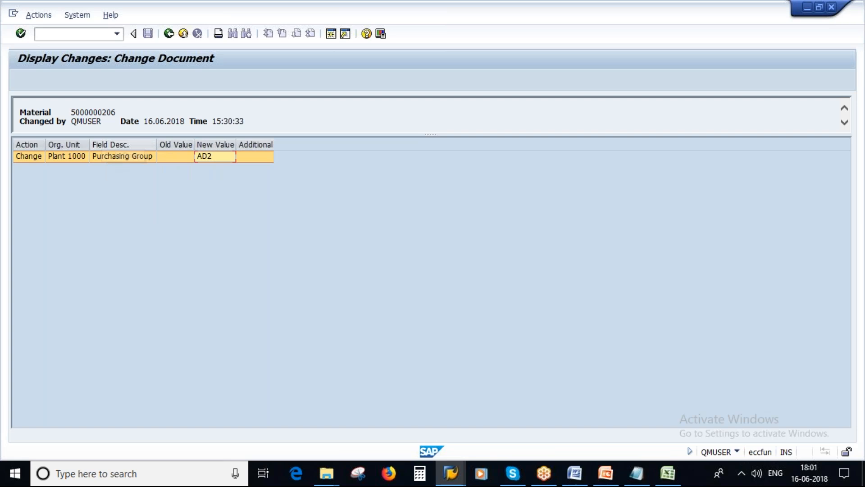
drag(71, 120, 248, 121)
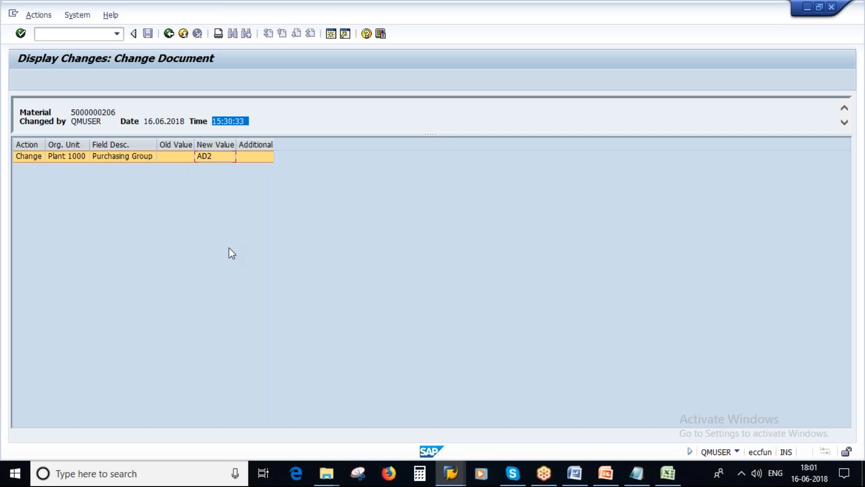
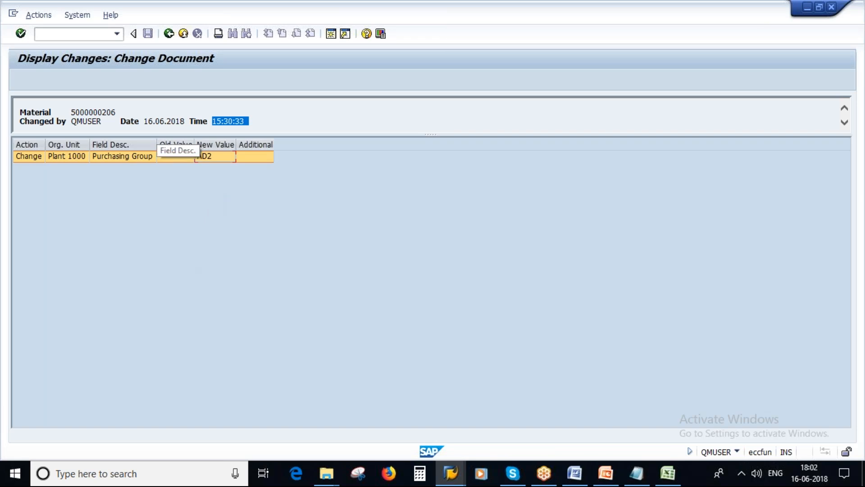
click(168, 33)
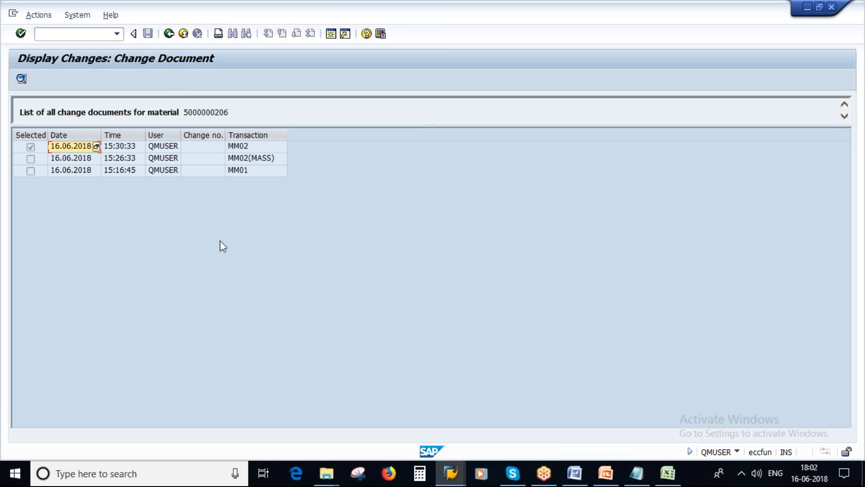
click(604, 474)
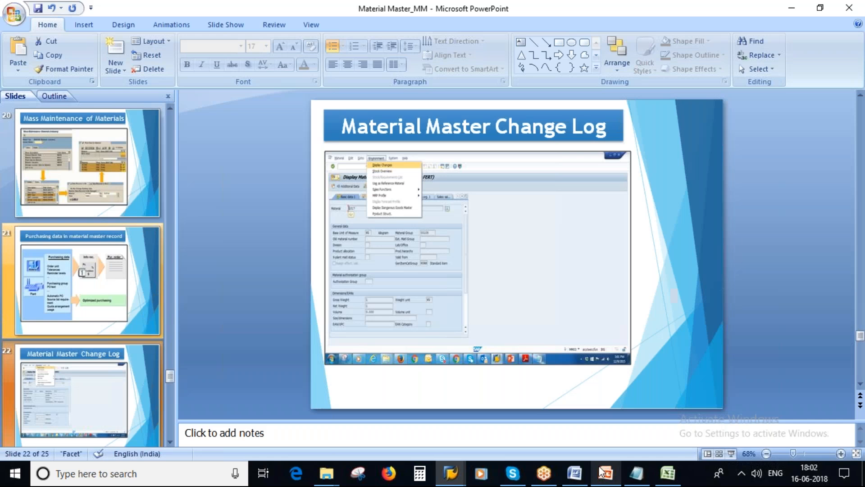
Show slide 23, 'Material List', then return to SAP's update task messages
scroll(125, 372, down, 3)
click(87, 288)
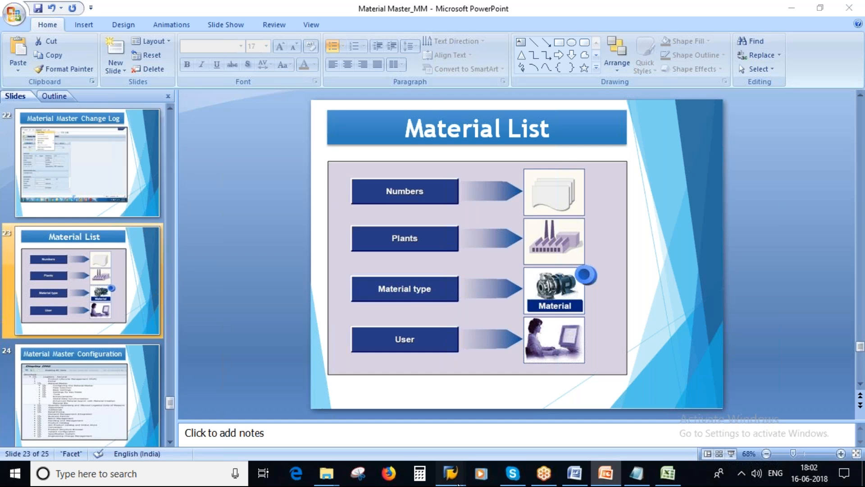
mouse_move(450, 473)
click(557, 416)
click(168, 34)
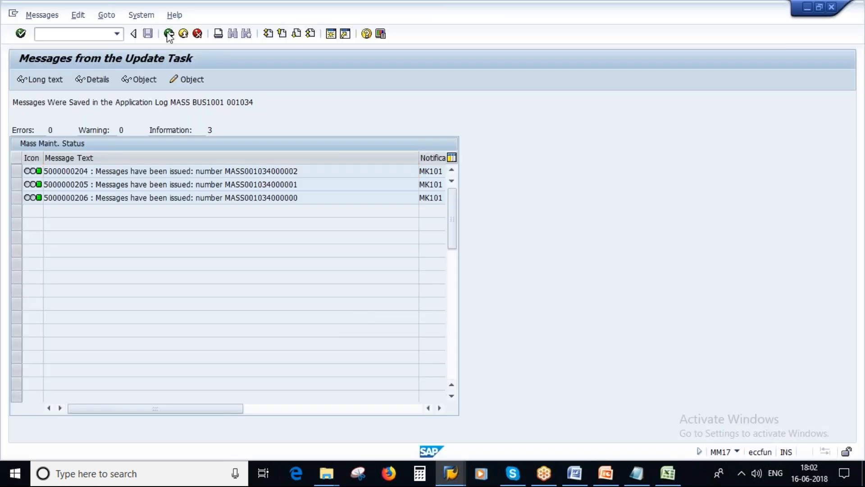
Back out of mass maintenance and start transaction /nmm60 for the Materials List
click(168, 34)
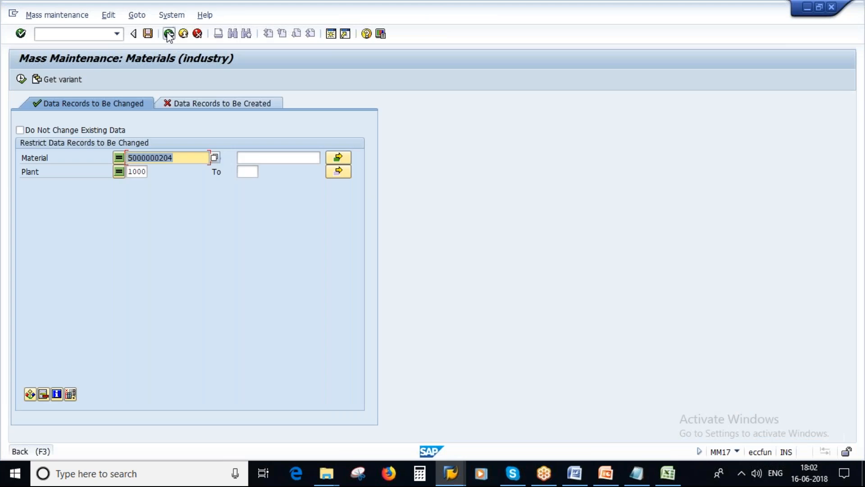
click(169, 34)
click(66, 33)
text(/nmm60)
key(Return)
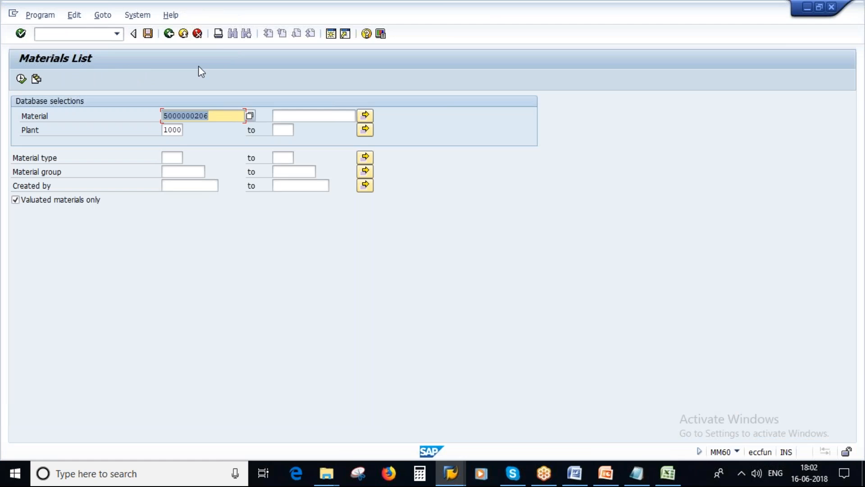
Clear the prefilled material number and keep Plant 1000 on the selection screen
key(Delete)
click(605, 473)
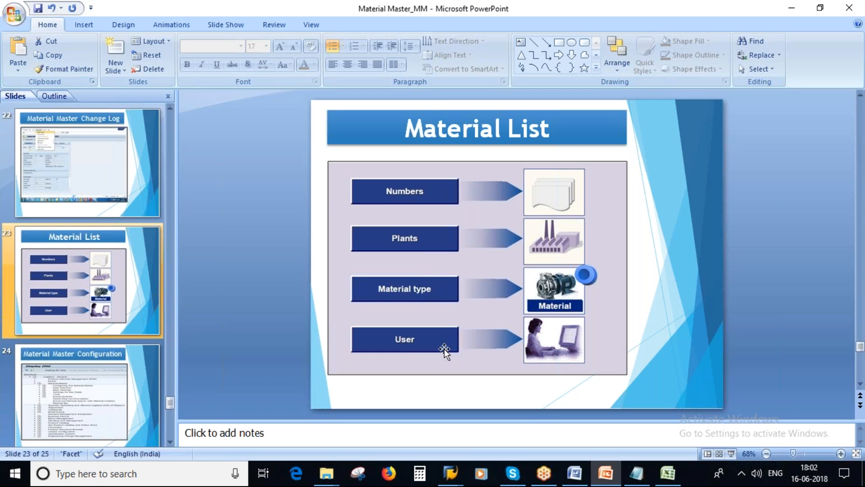
key(alt+Tab)
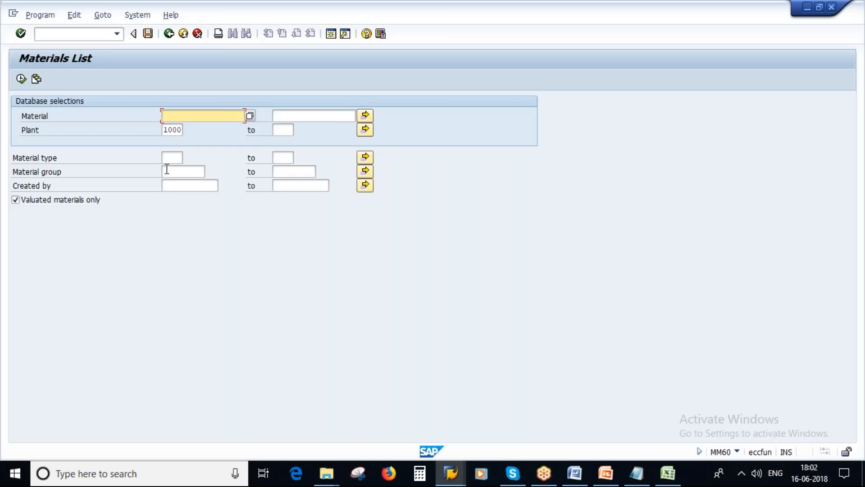
drag(164, 130, 200, 130)
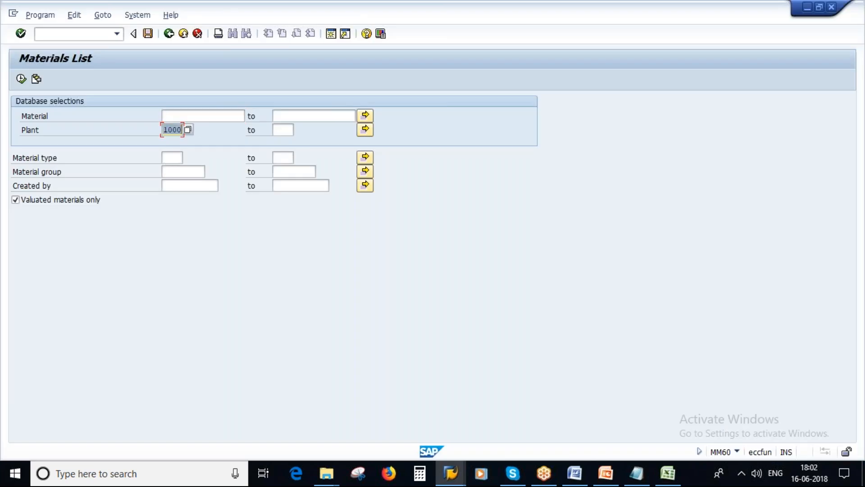
text(1000)
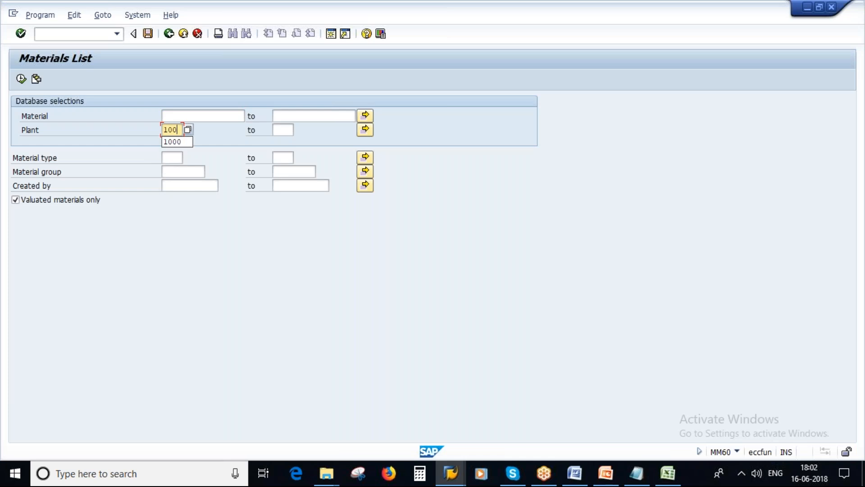
drag(165, 130, 197, 132)
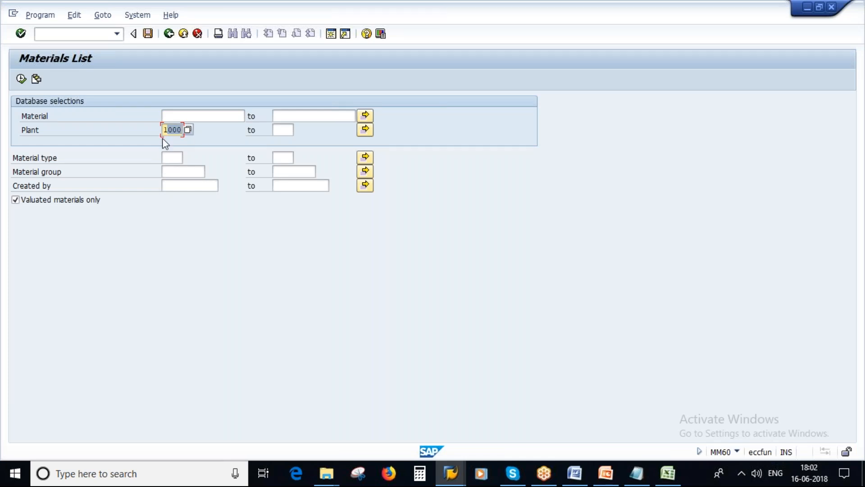
Run the Materials List for plant 1000 and scroll through the results
click(20, 79)
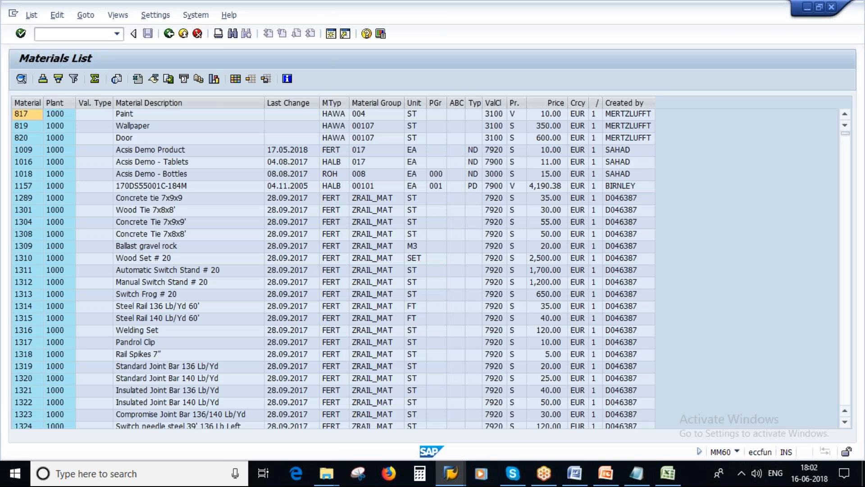
scroll(209, 287, down, 15)
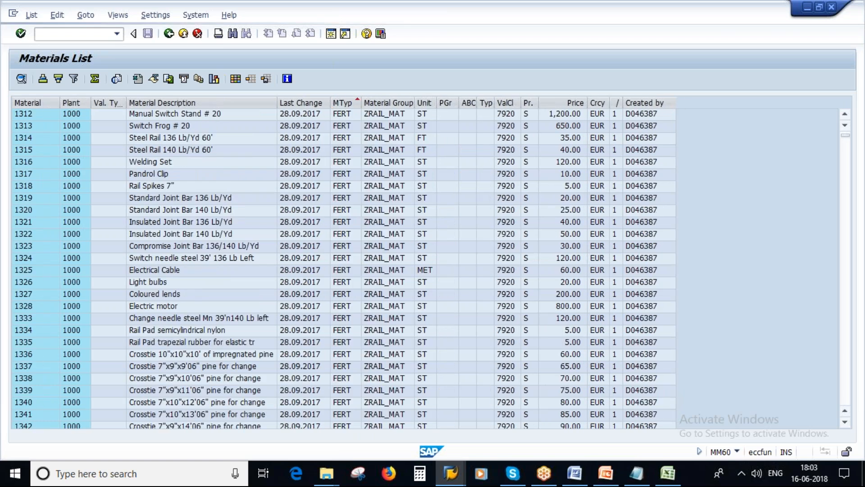
scroll(407, 259, down, 2)
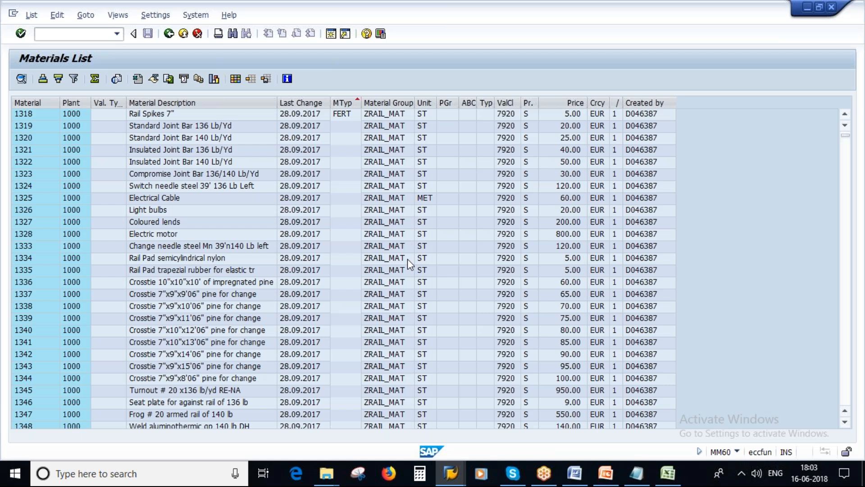
scroll(407, 258, down, 10)
scroll(421, 297, down, 10)
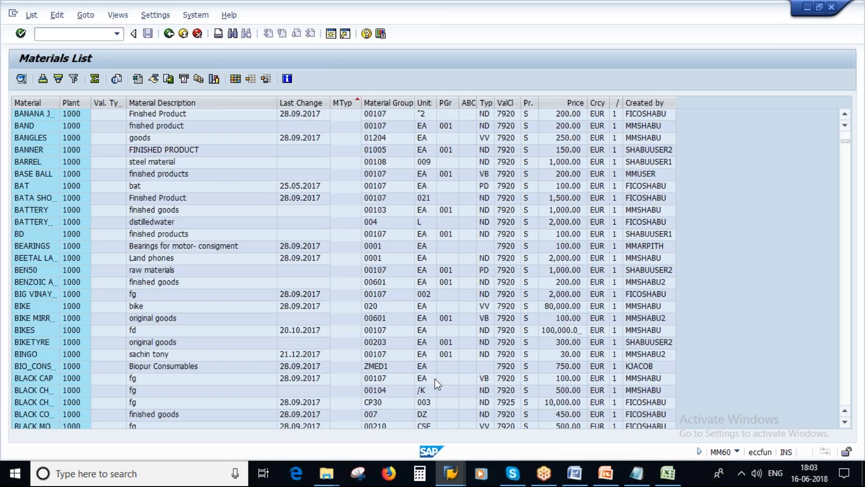
scroll(436, 383, down, 10)
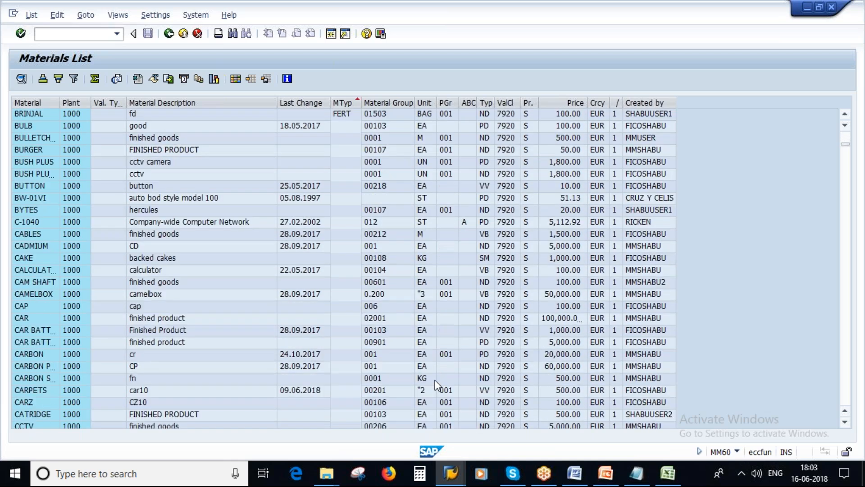
scroll(437, 380, down, 10)
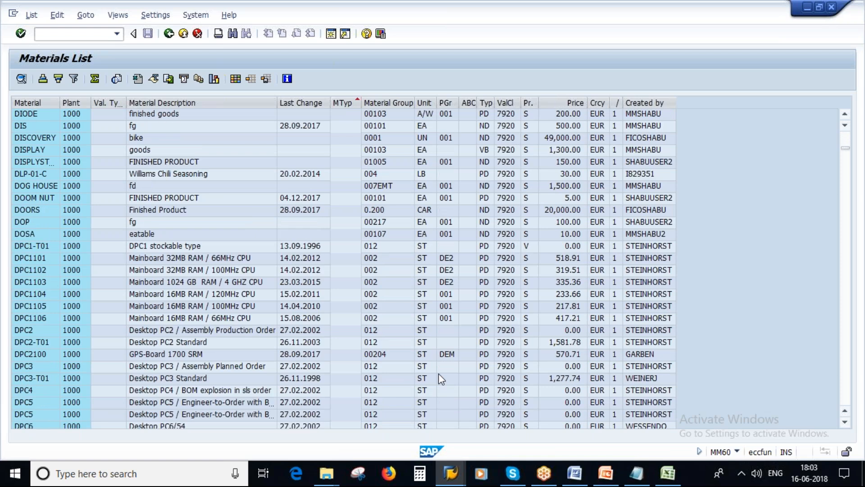
scroll(438, 373, down, 10)
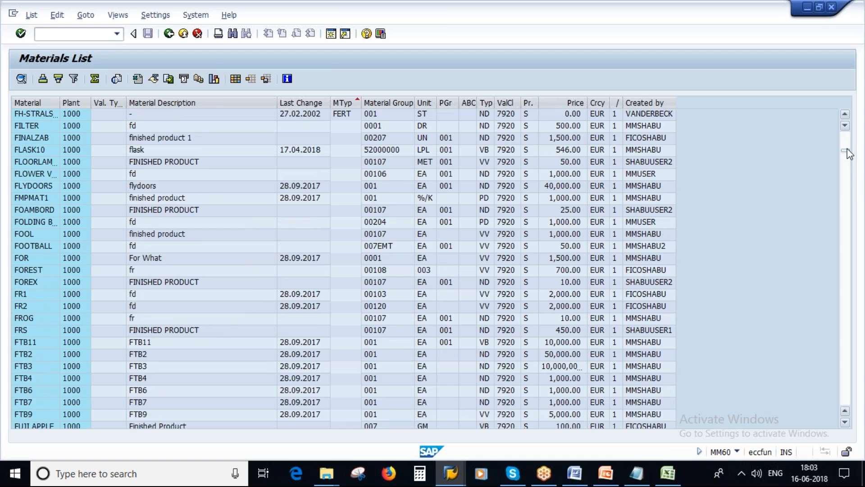
Browse further down to material T-RM307, then return to the selection screen
click(846, 146)
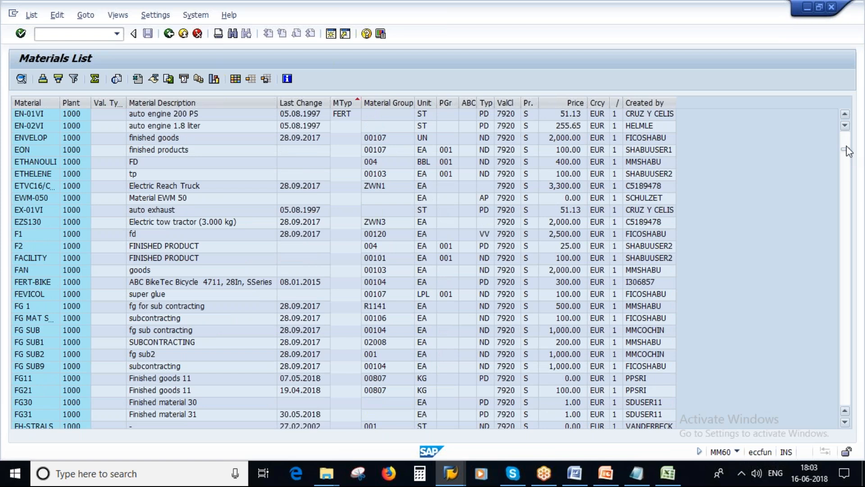
drag(847, 151, 845, 293)
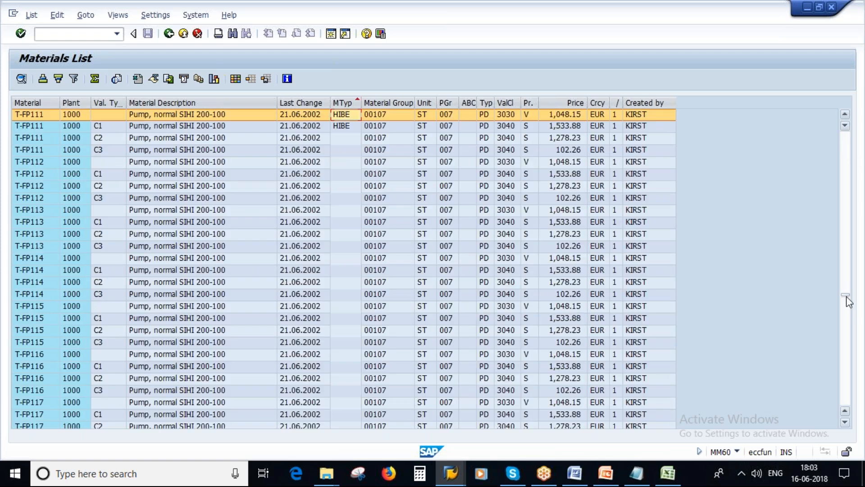
drag(845, 295, 845, 370)
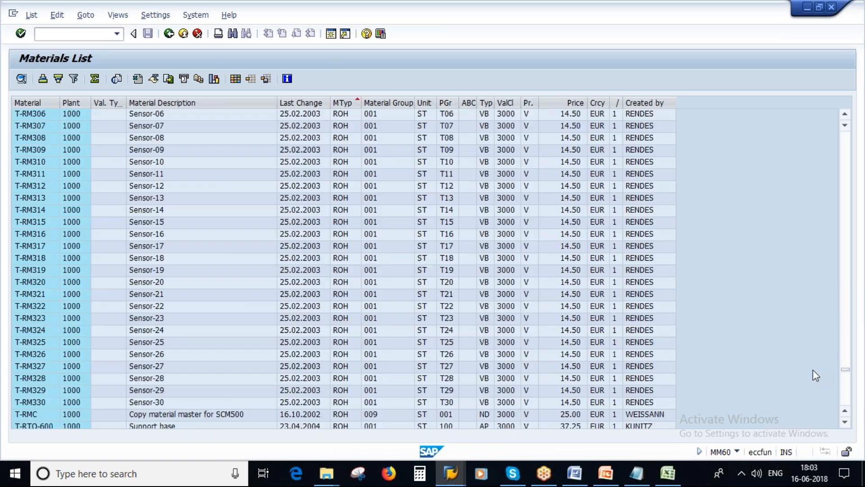
click(347, 126)
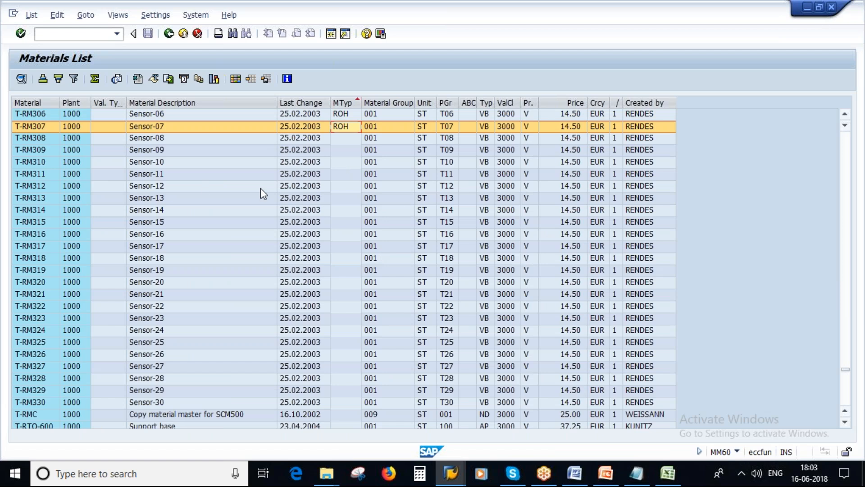
click(168, 33)
Set Material type to ROH from the value list and run the plant 1000 report
click(172, 130)
double_click(173, 129)
click(172, 158)
text(roh)
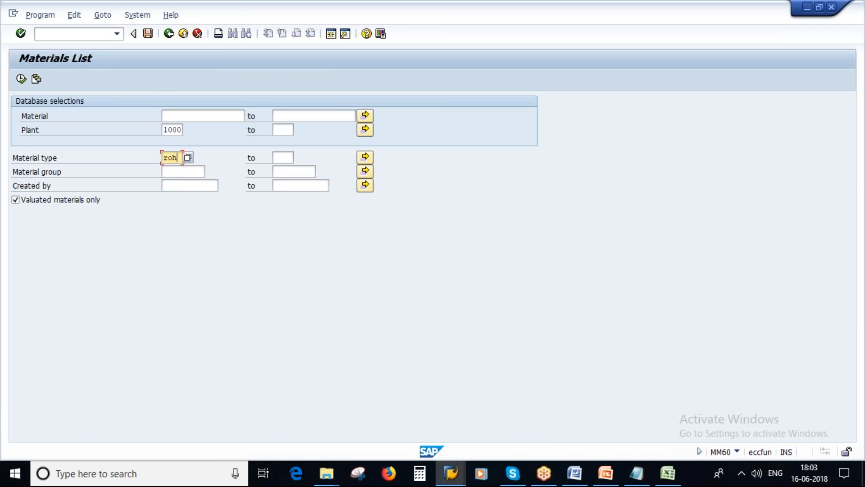
click(187, 158)
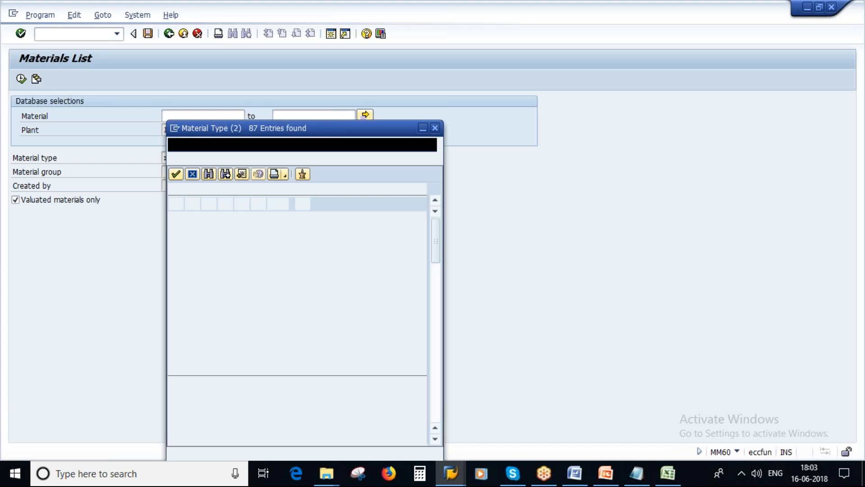
scroll(266, 363, down, 6)
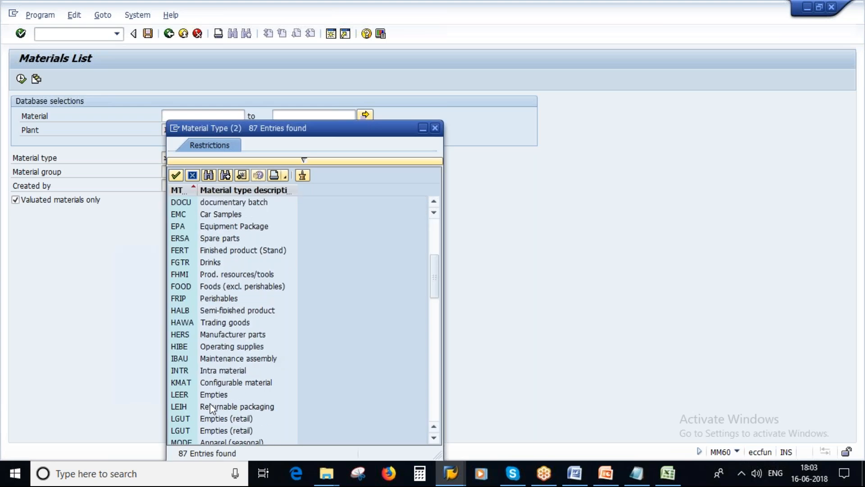
scroll(210, 408, down, 5)
double_click(212, 371)
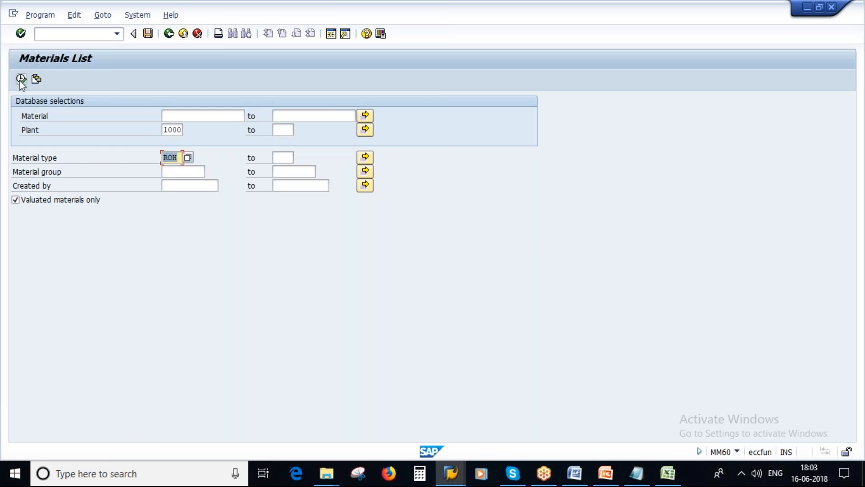
click(21, 80)
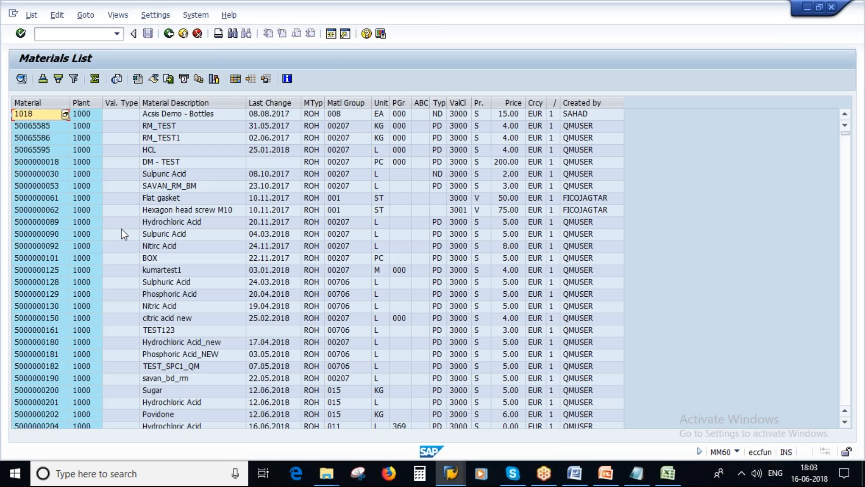
Scroll the plant 1000 ROH results and select the MTyp column
scroll(121, 228, down, 5)
scroll(122, 228, down, 10)
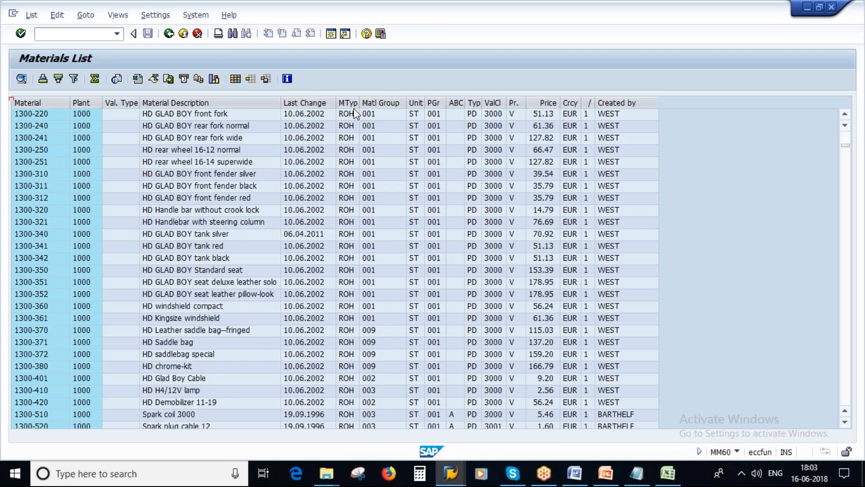
click(354, 104)
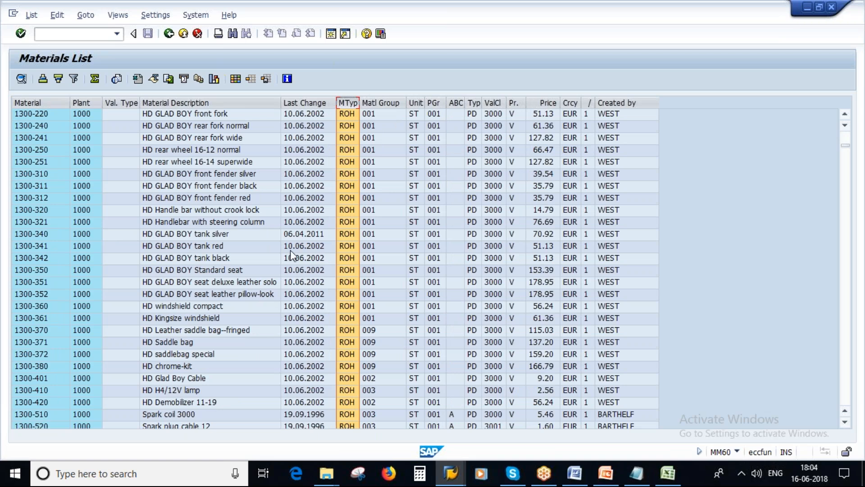
Add the creator user ID to the plant 1000 / ROH criteria and run the list
click(169, 34)
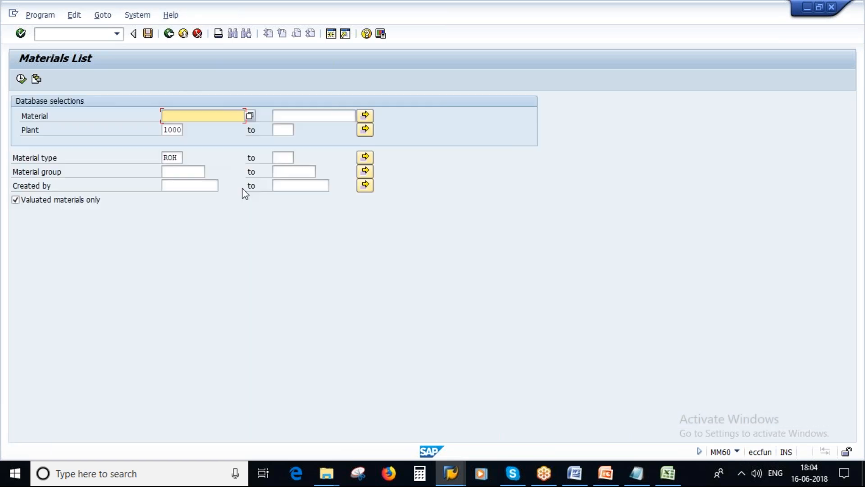
mouse_move(164, 157)
mouse_down()
mouse_move(185, 156)
mouse_move(207, 131)
mouse_up()
click(180, 185)
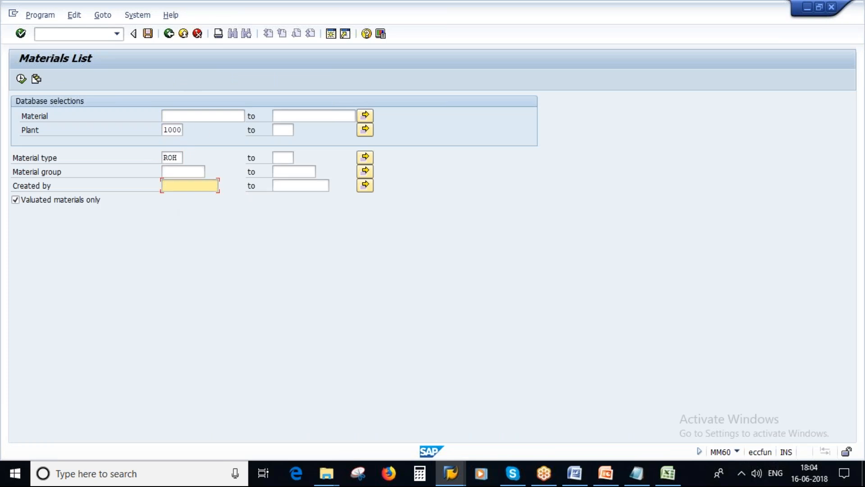
text(qmuser)
drag(182, 159, 163, 157)
double_click(165, 130)
double_click(194, 184)
click(21, 79)
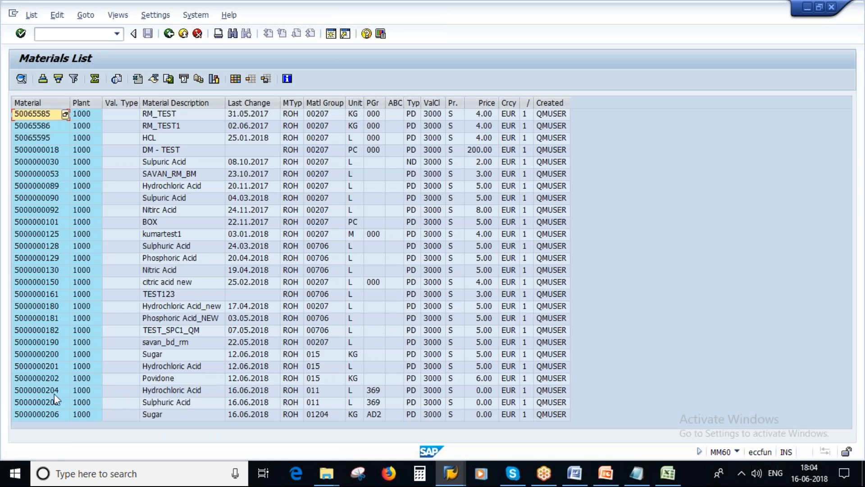
click(56, 391)
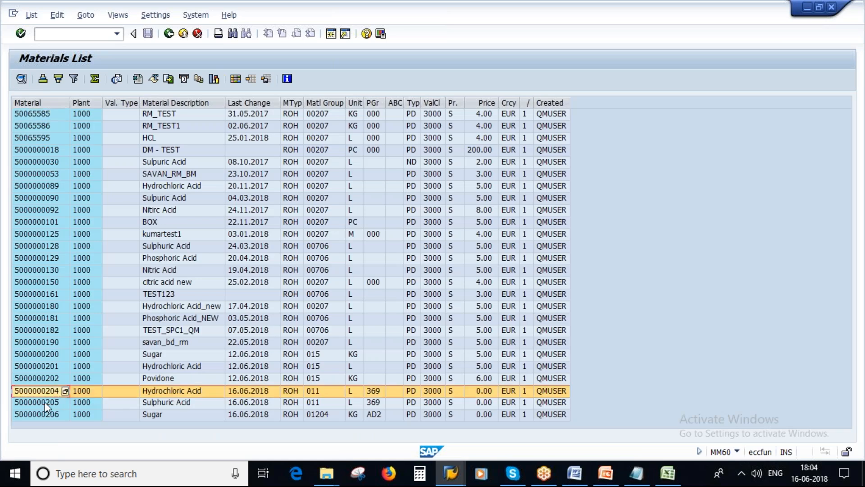
click(45, 401)
click(49, 413)
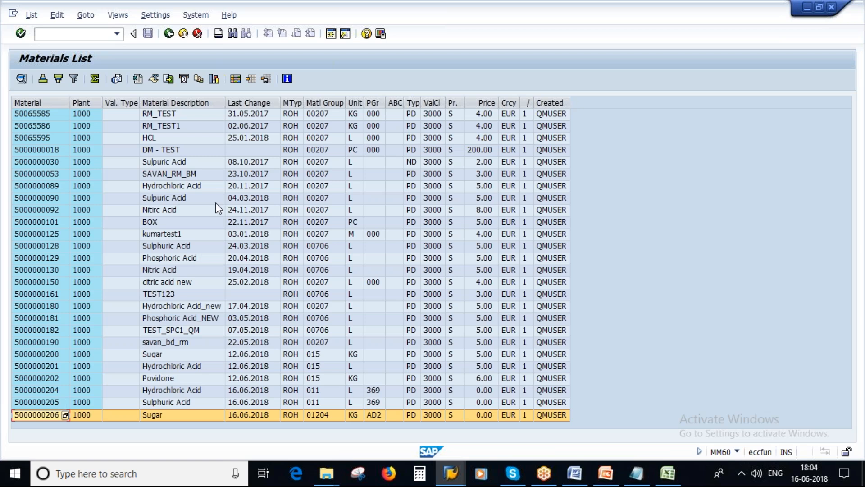
click(168, 33)
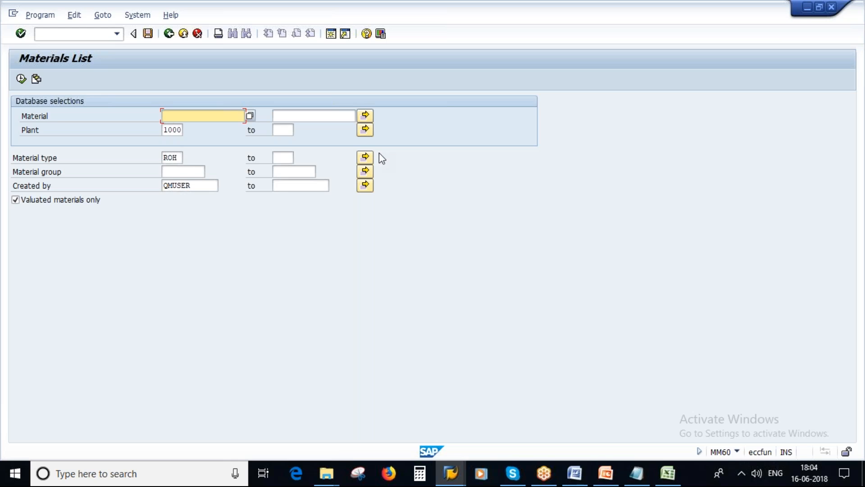
Add plant 1100 as a second single value to the Plant criterion and review the criteria
click(364, 130)
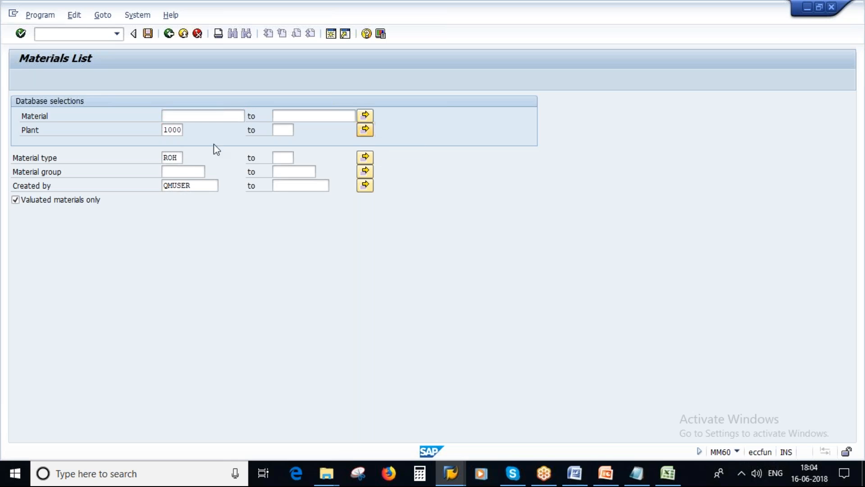
text(1100)
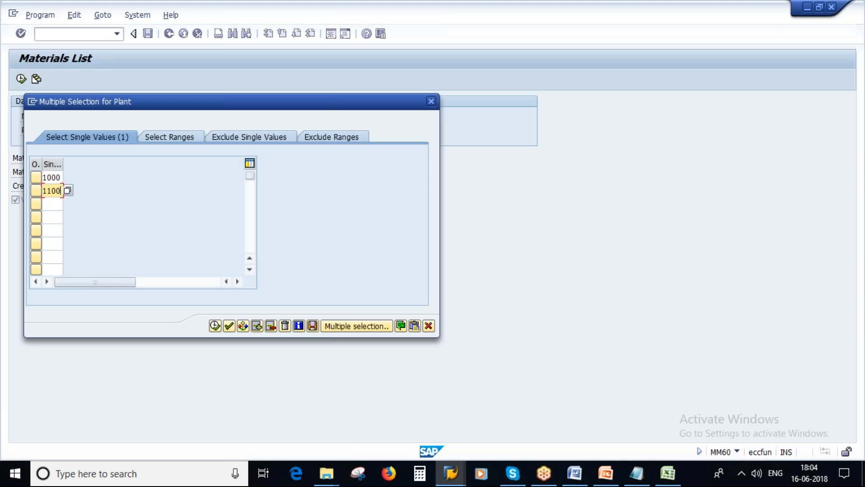
click(215, 325)
double_click(161, 159)
double_click(163, 185)
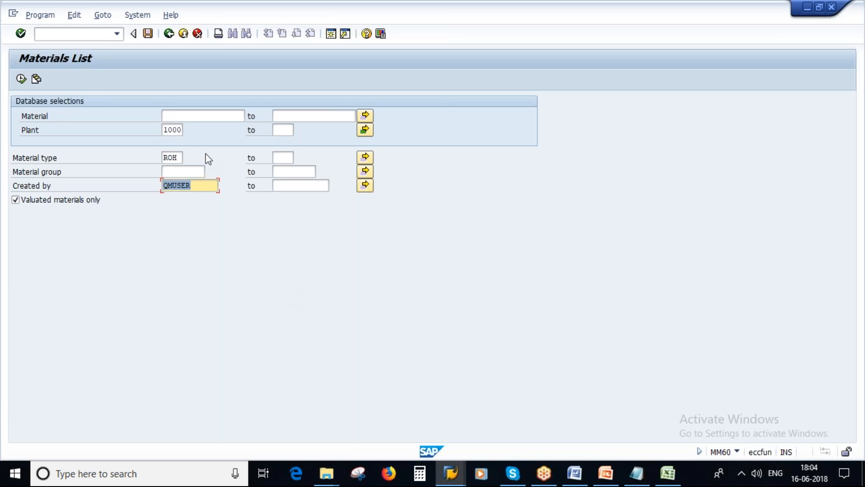
click(176, 130)
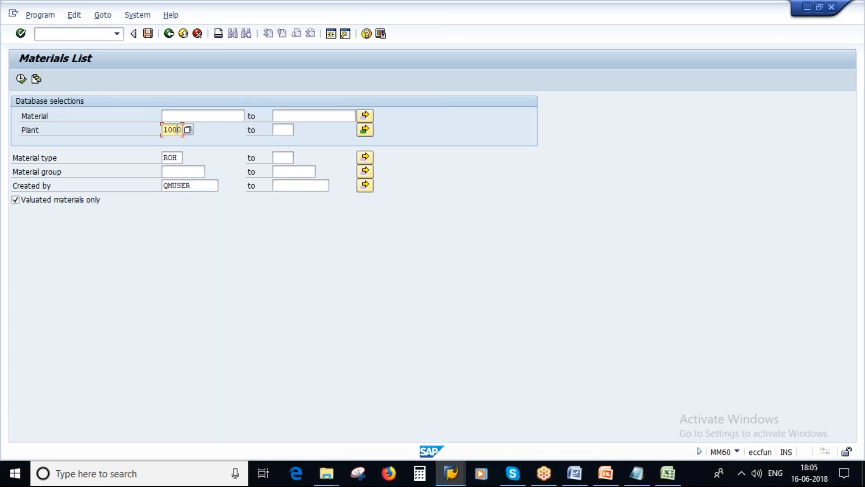
click(148, 34)
Enter the variant name, copy it into Description, and save the variant
text(poonam_test)
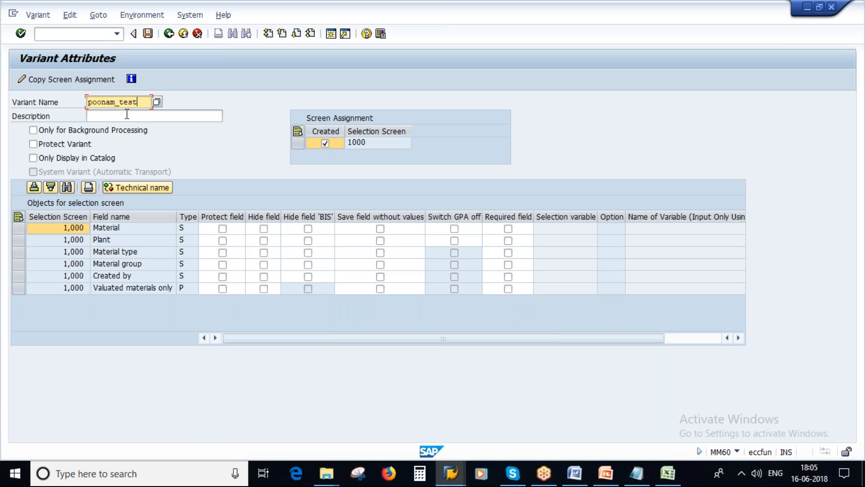
drag(146, 103, 81, 104)
key(ctrl+c)
click(112, 115)
key(ctrl+v)
click(148, 34)
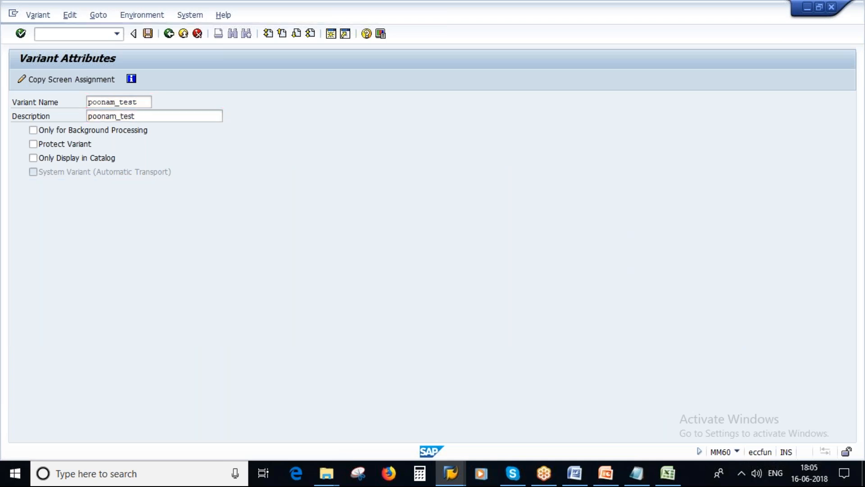
Return to the main menu and log off the SAP system, confirming the prompt
click(168, 33)
click(177, 15)
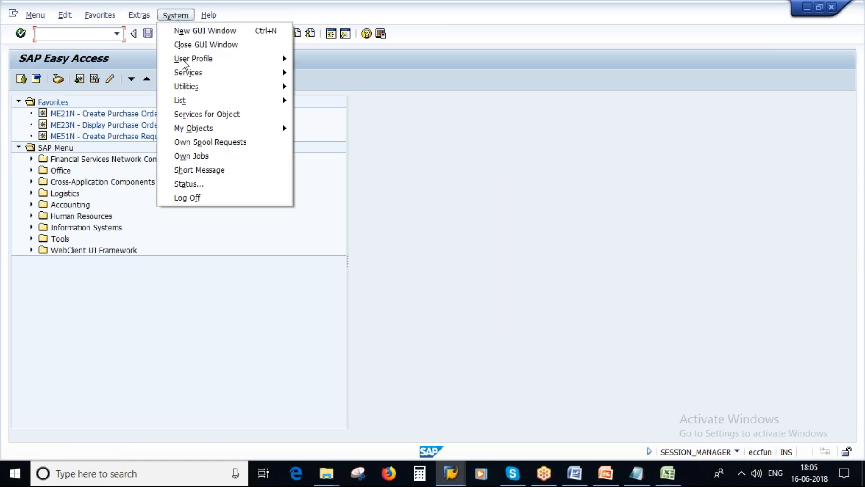
click(195, 197)
click(128, 233)
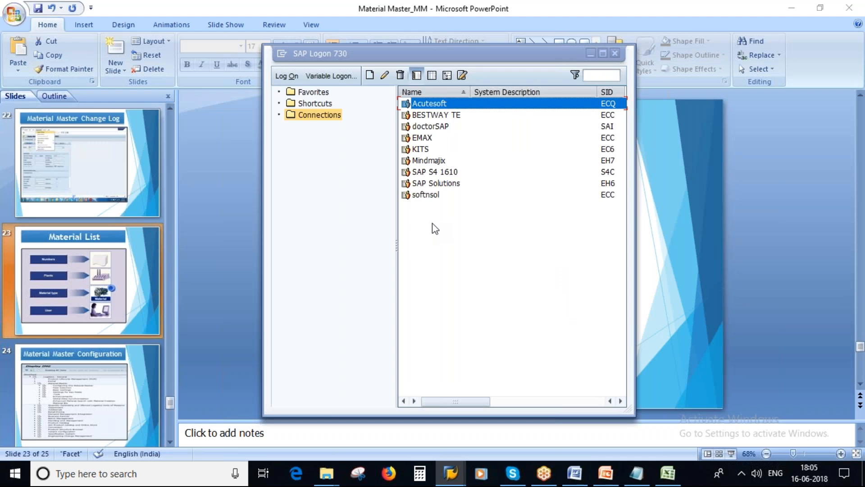
Log back on with the account password and start transaction mm60 with empty criteria
key(Return)
click(111, 144)
key(Caps_Lock)
key(Caps_Lock)
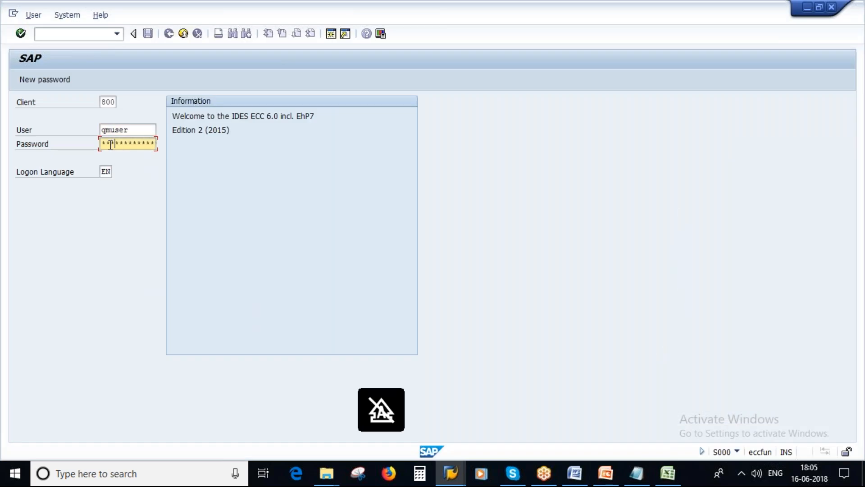
key(Return)
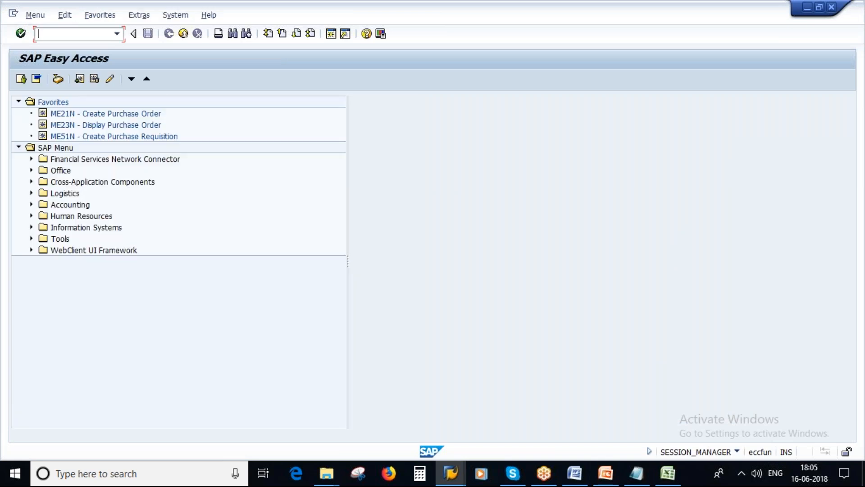
text(mm60)
key(Return)
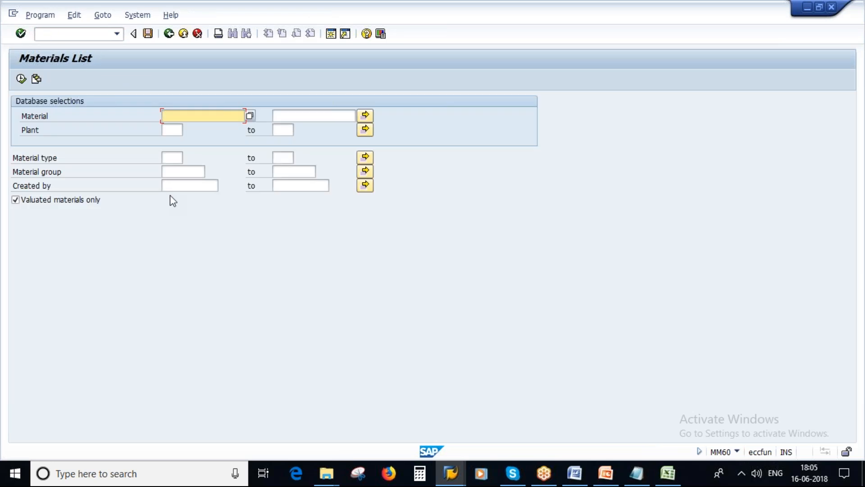
Check that the Plant multiple selection holds no values yet
click(168, 130)
click(364, 132)
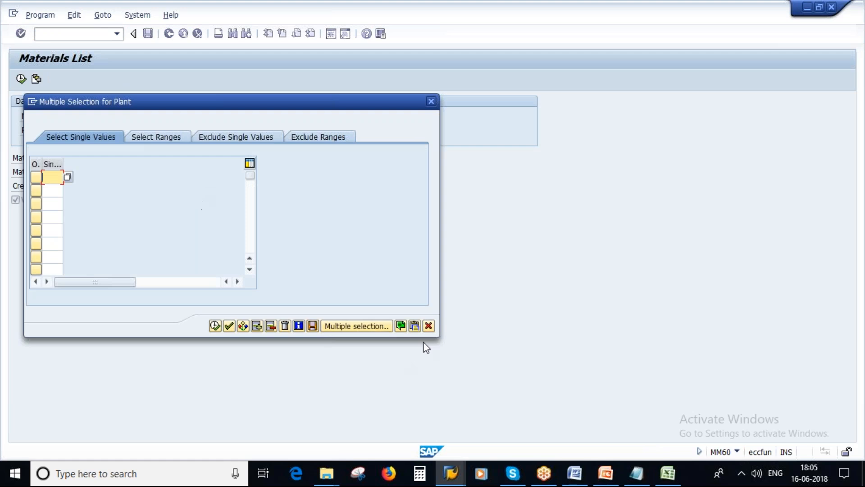
click(428, 325)
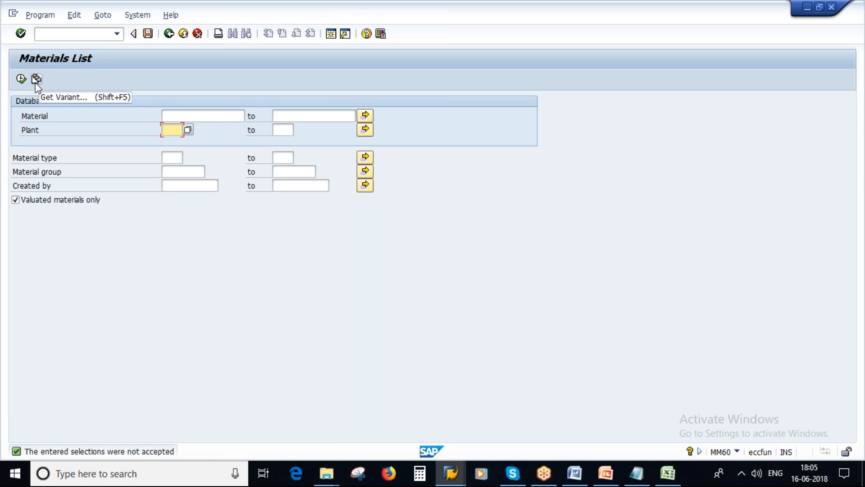
Find variants by creator and load the saved test variant, confirming plants 1000 and 1100
click(36, 79)
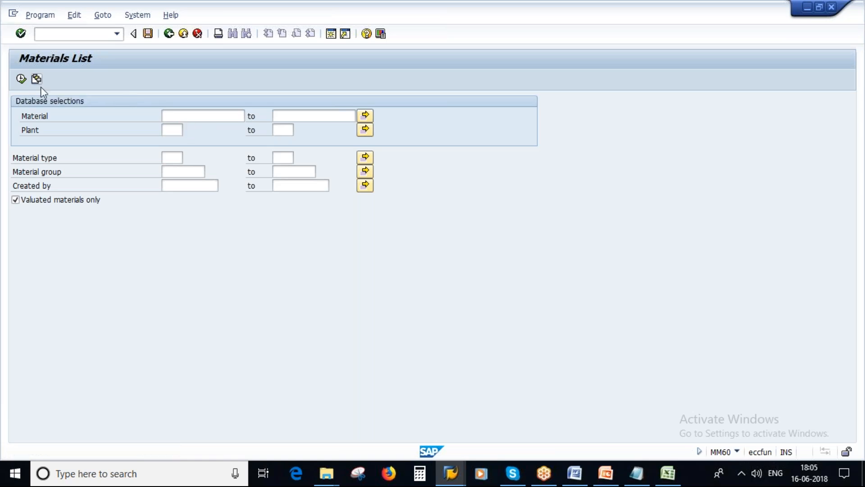
double_click(237, 274)
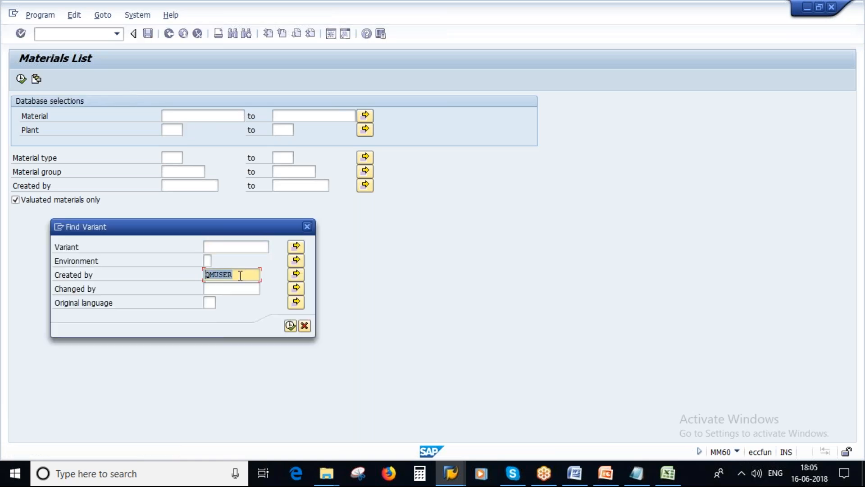
click(290, 326)
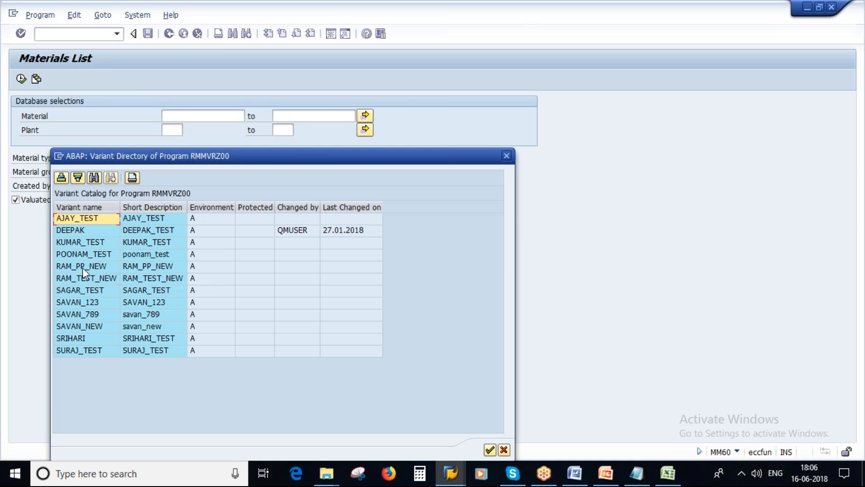
click(101, 255)
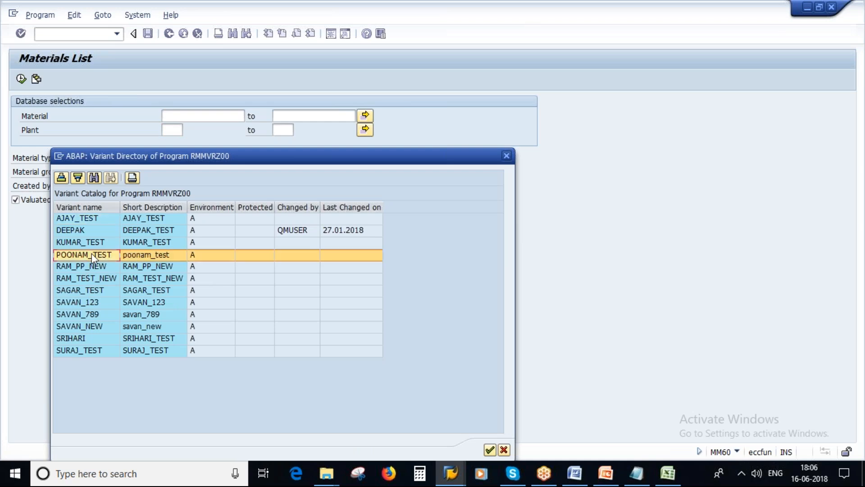
double_click(91, 253)
click(365, 130)
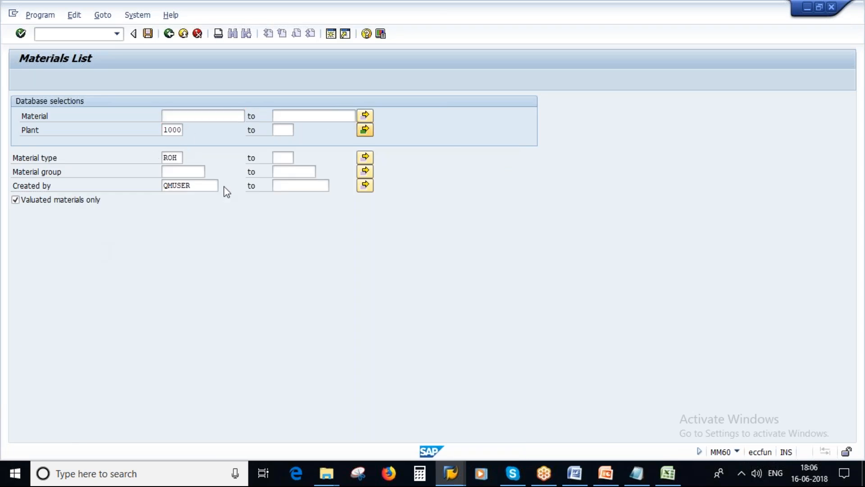
click(428, 326)
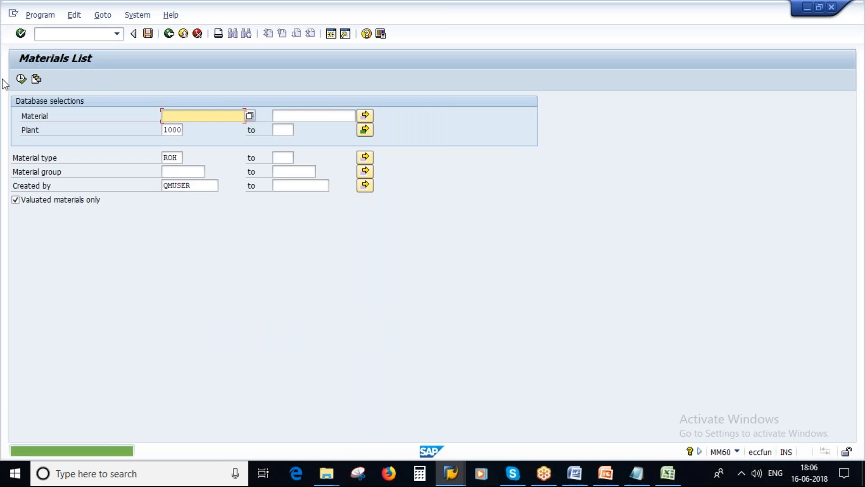
Run the variant report for ROH materials in plants 1000 and 1100, then show PowerPoint slide 24
click(21, 80)
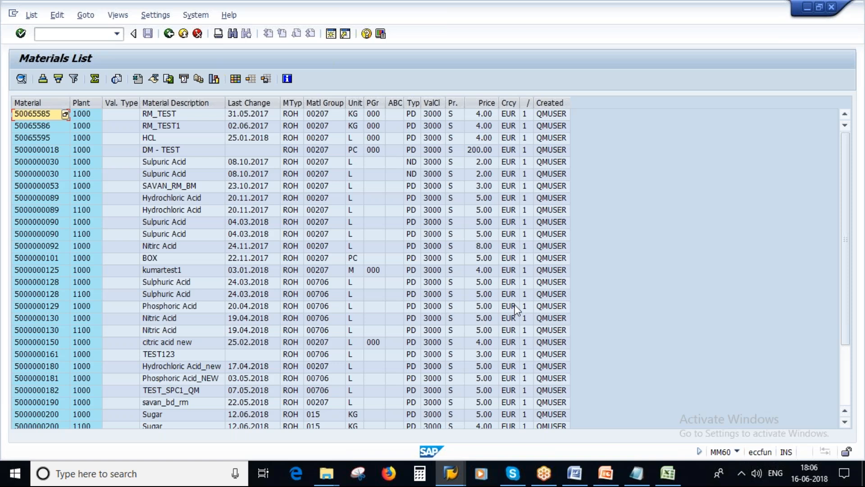
key(alt+Tab)
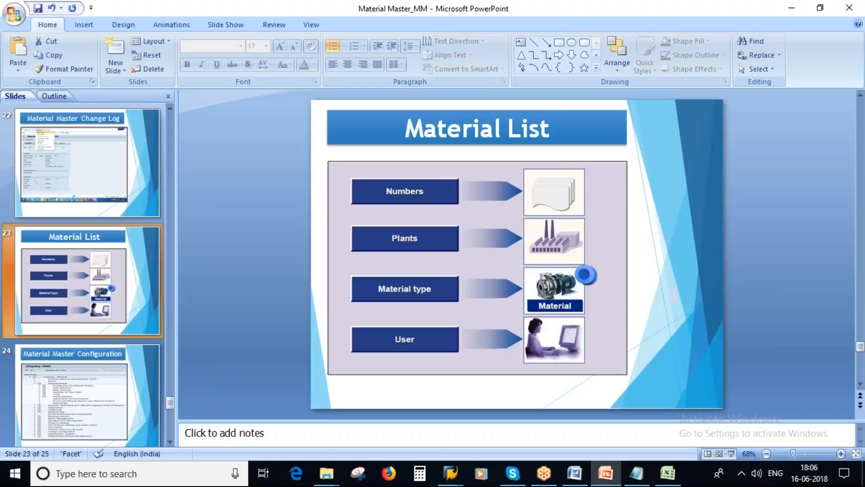
click(51, 400)
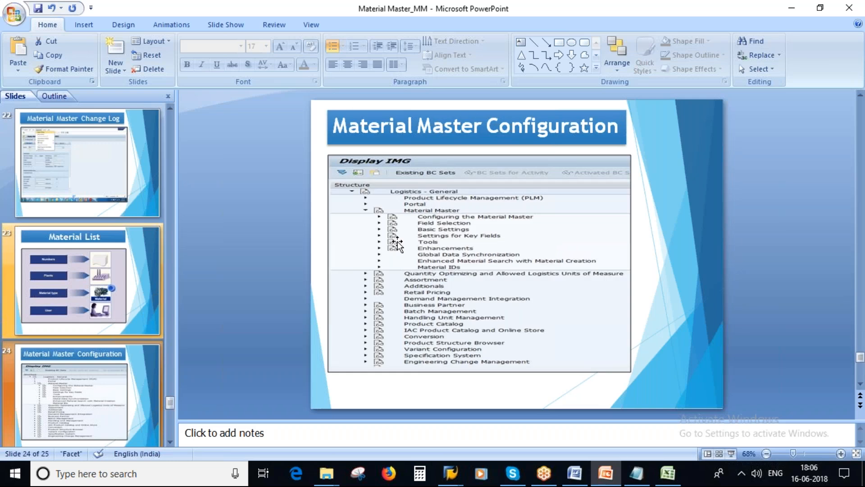